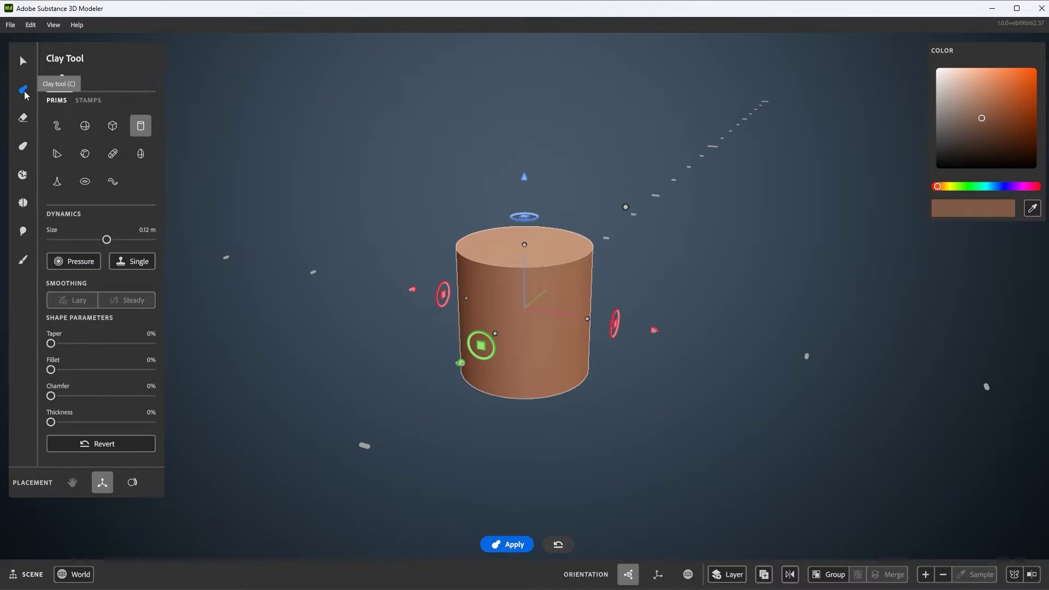
Preview other Clay tool primitives such as the cube, returning to the cylinder primitive.
click(84, 126)
click(113, 153)
click(113, 126)
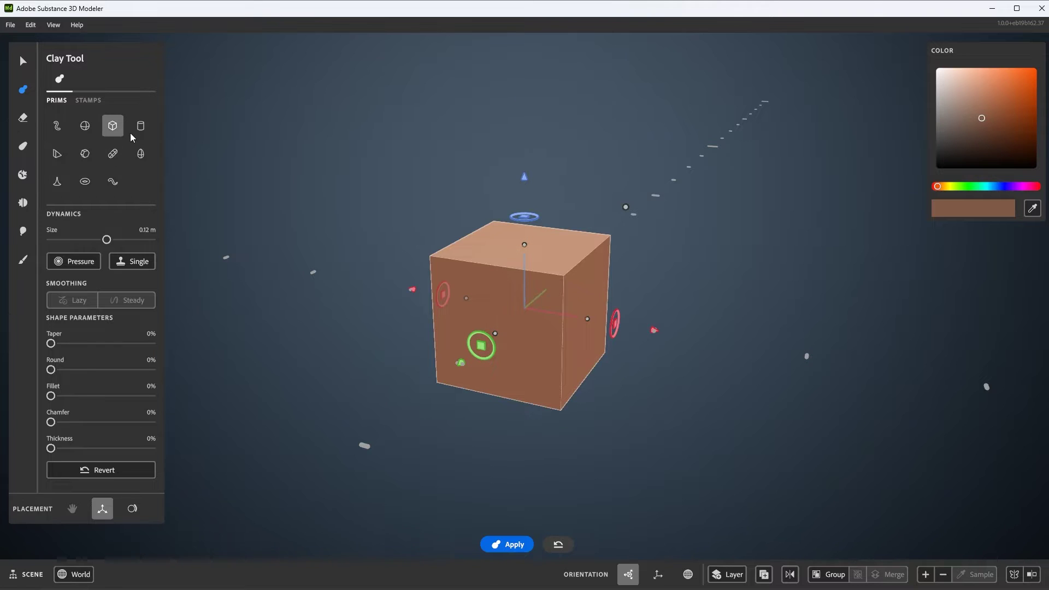
click(141, 129)
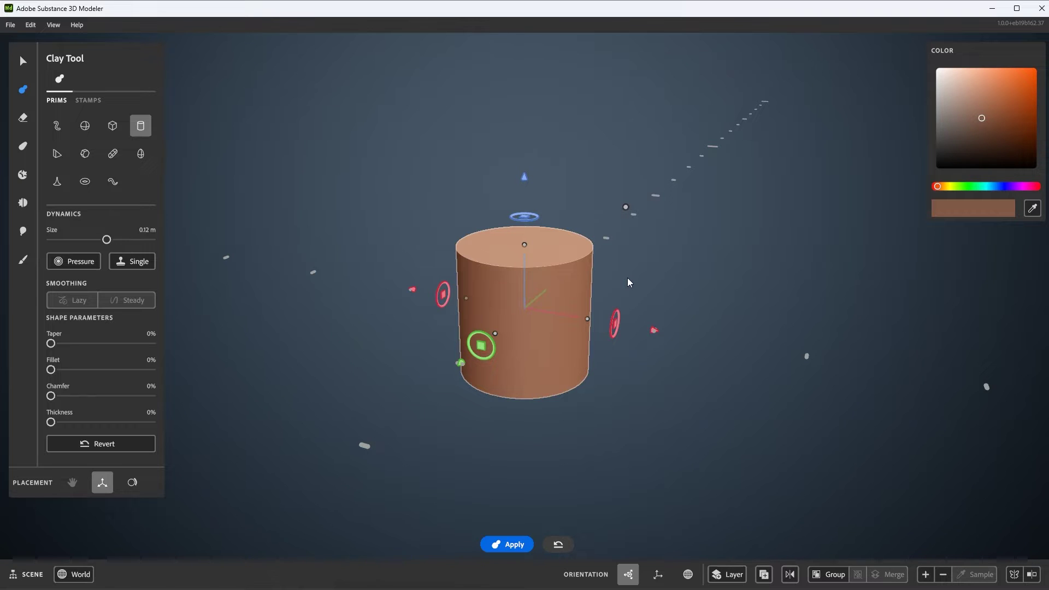
Scale the clay cylinder up uniformly to a size of about 0.68 m.
mouse_move(661, 270)
middle_down()
mouse_move(549, 315)
mouse_move(644, 236)
mouse_move(688, 280)
mouse_move(655, 259)
mouse_move(626, 272)
mouse_move(637, 269)
middle_up()
mouse_move(648, 261)
alt+right_down()
mouse_move(616, 267)
mouse_move(696, 298)
mouse_move(730, 330)
mouse_move(653, 271)
alt+right_up()
middle_drag(653, 271, 672, 272)
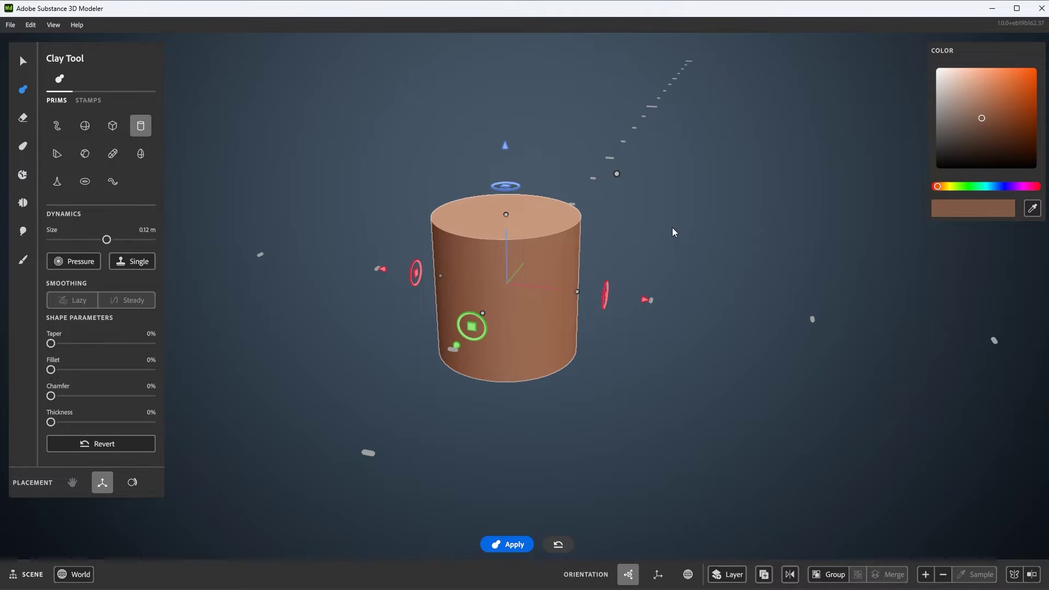
middle_drag(672, 227, 657, 241)
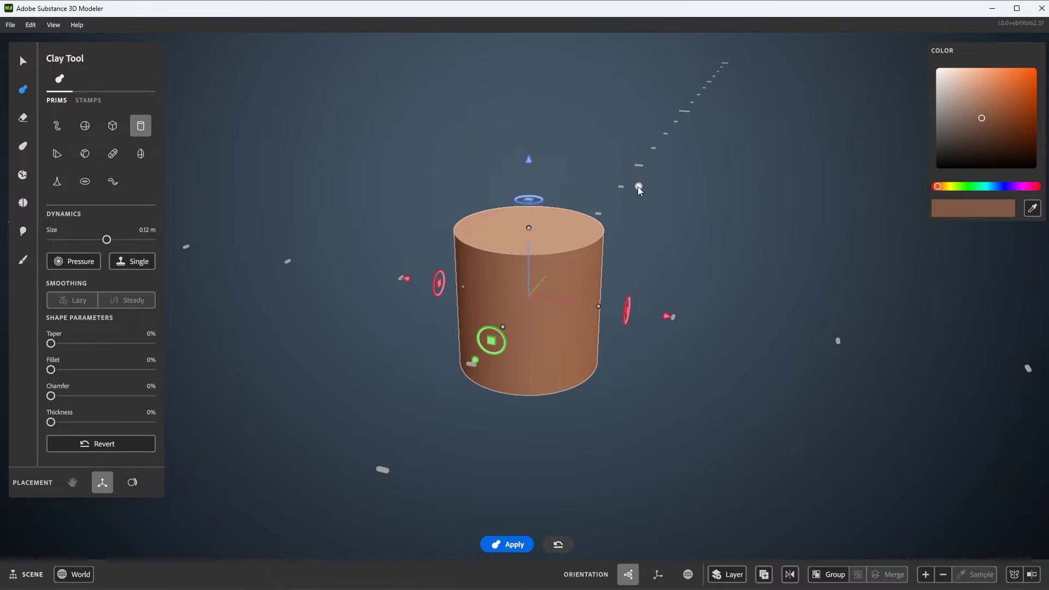
drag(638, 188, 749, 96)
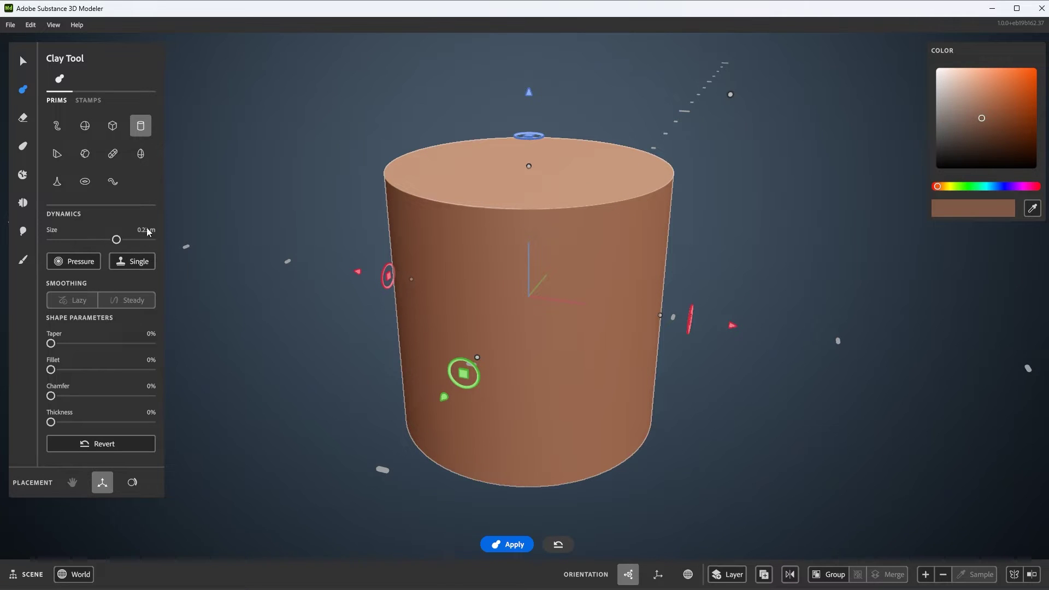
scroll(575, 348, down, 5)
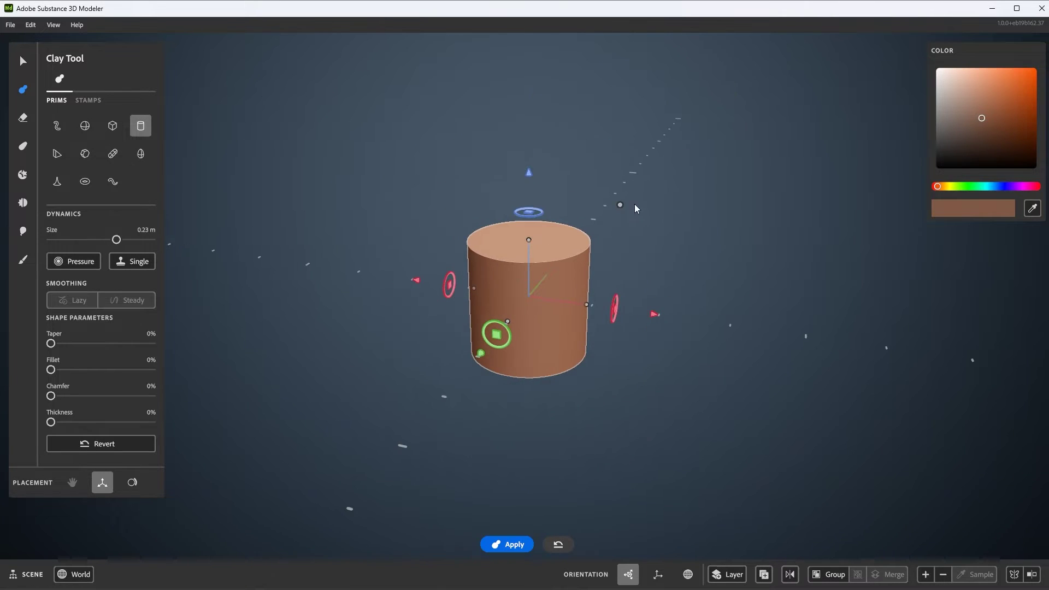
drag(619, 204, 752, 99)
scroll(570, 305, down, 4)
drag(674, 155, 742, 142)
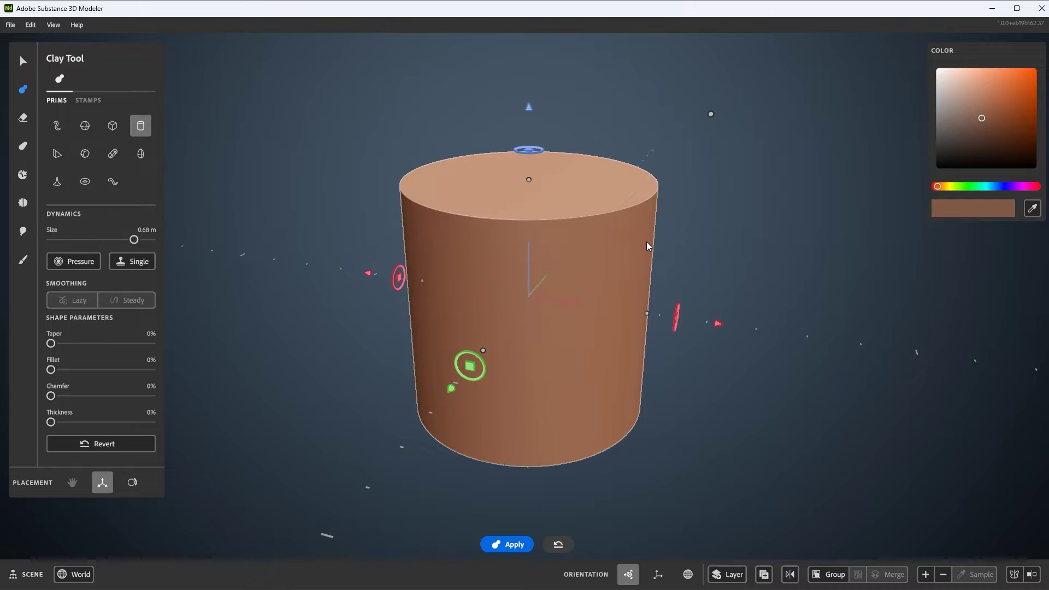
Raise the cylinder along the vertical axis until its base rests on the ground grid.
scroll(637, 350, down, 2)
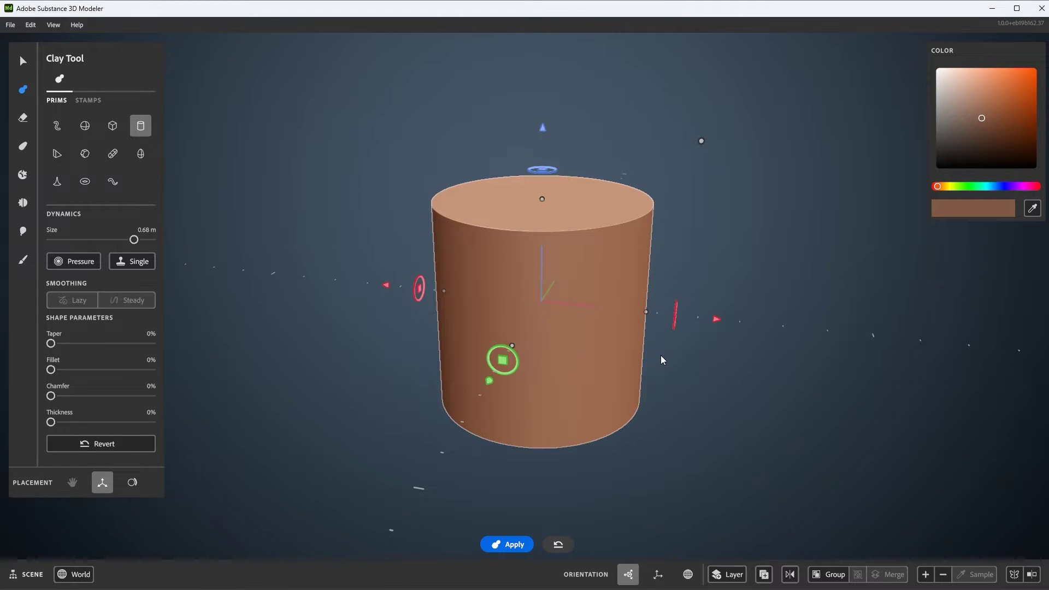
mouse_move(660, 359)
right_down()
mouse_move(640, 353)
mouse_move(677, 362)
right_up()
scroll(669, 365, down, 1)
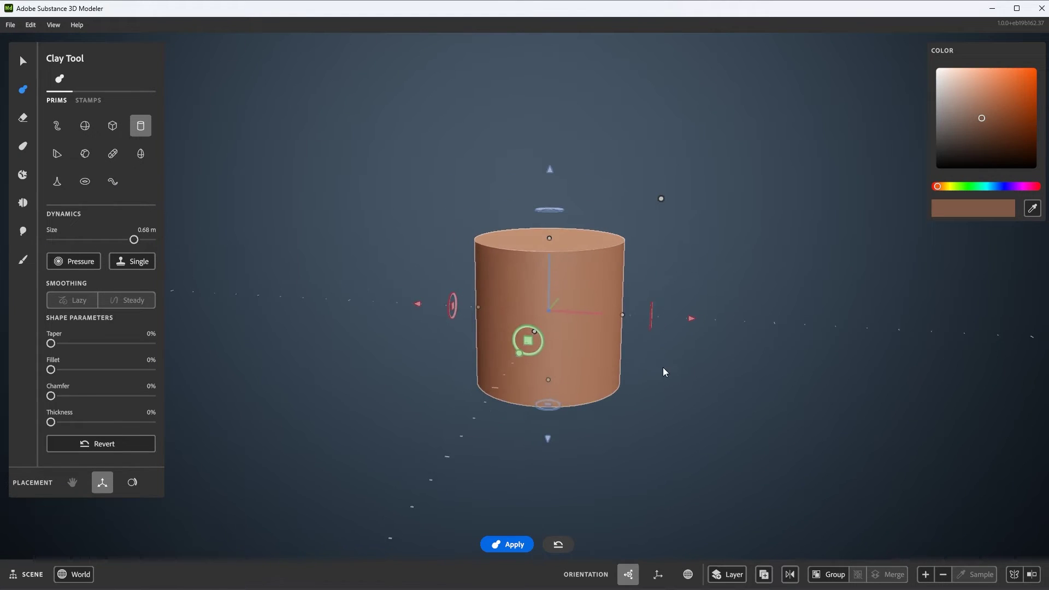
drag(552, 170, 556, 85)
right_drag(568, 394, 622, 351)
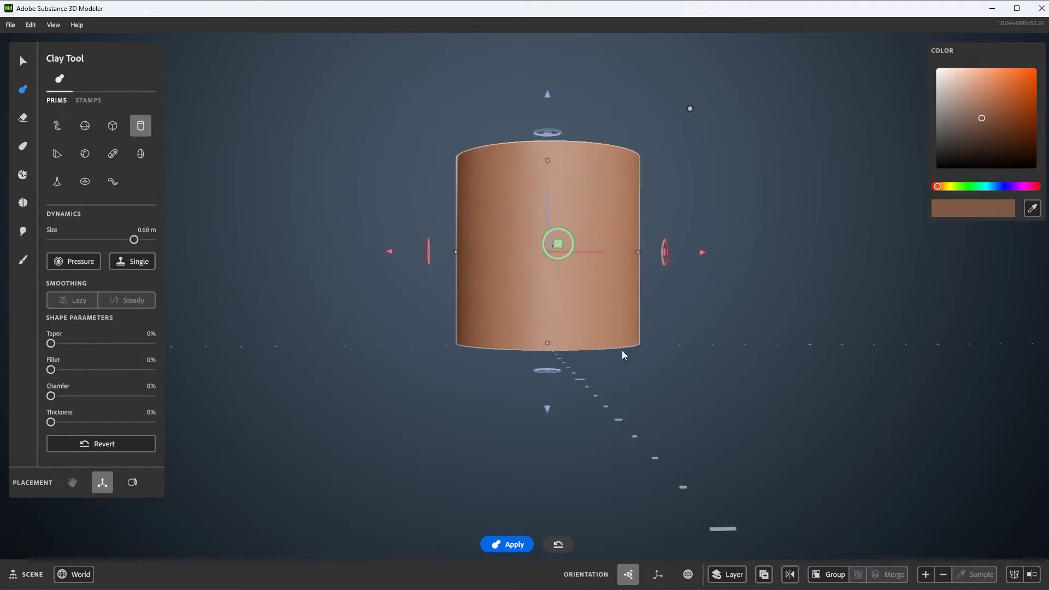
Stretch the cylinder taller from its upper face to a size of about 0.88 m.
right_drag(551, 402, 673, 419)
scroll(796, 291, up, 2)
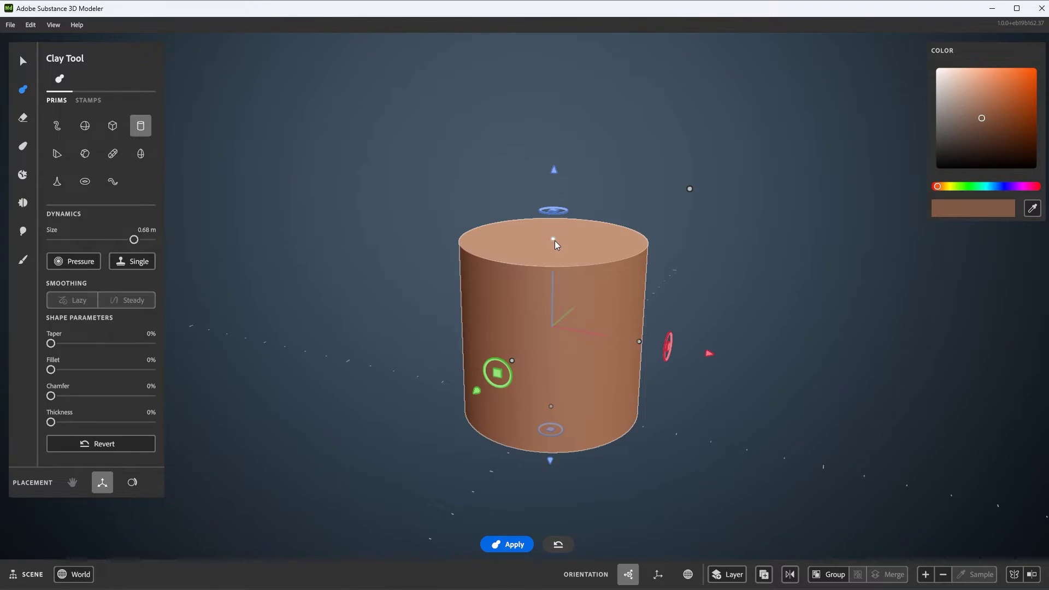
drag(555, 241, 559, 182)
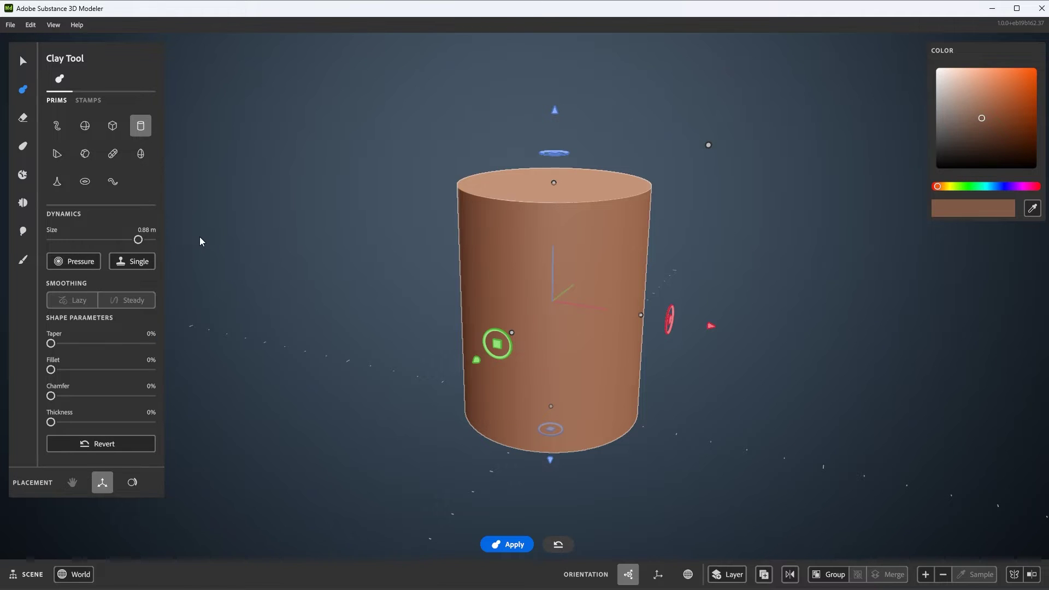
Set the cylinder's fillet to 2% to round its edges slightly.
scroll(514, 282, up, 2)
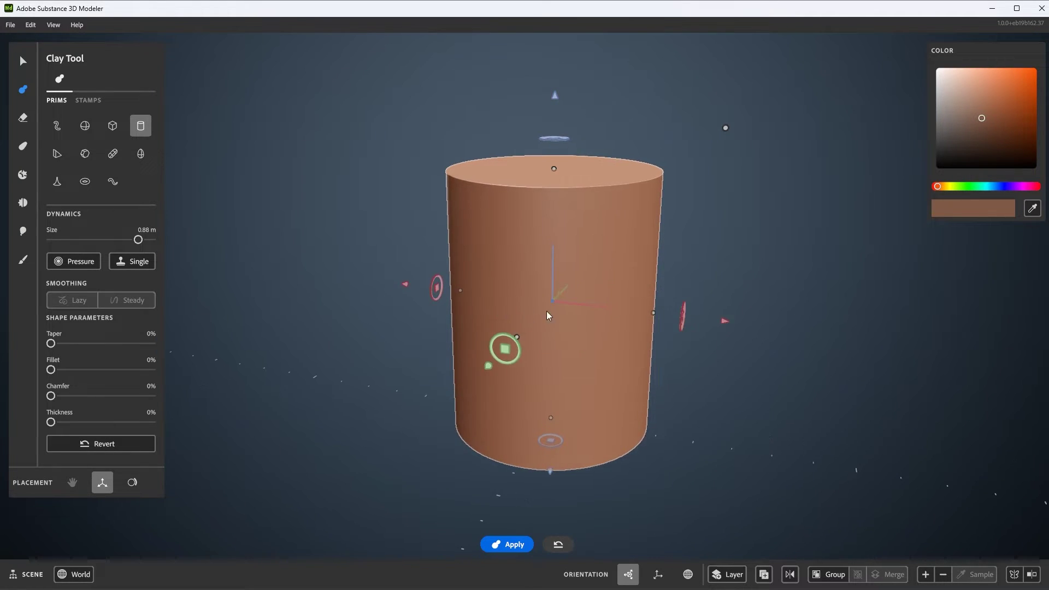
scroll(546, 311, down, 1)
alt+drag(546, 310, 542, 311)
scroll(542, 310, up, 1)
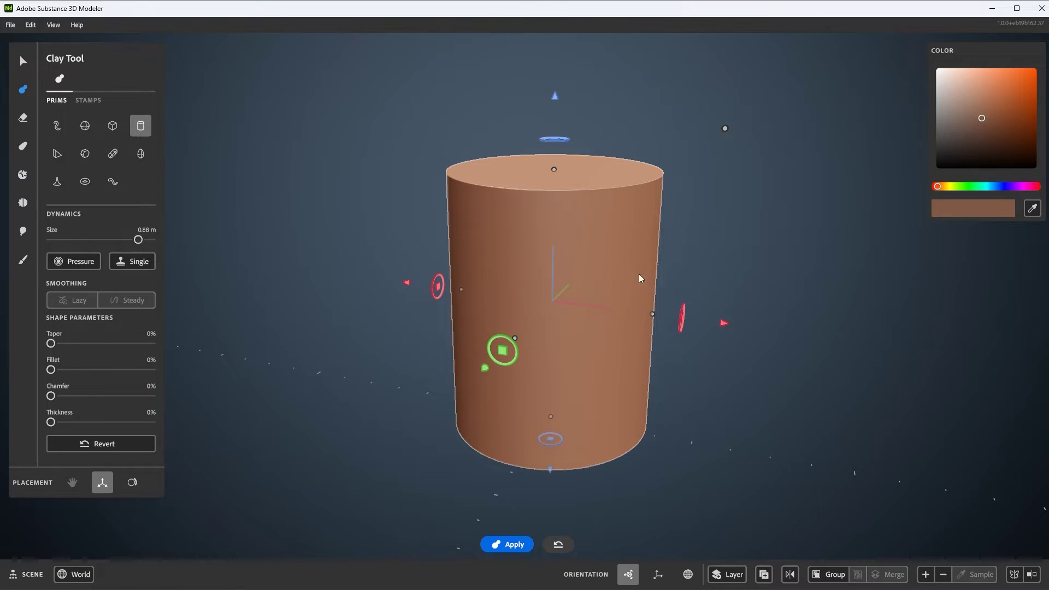
scroll(622, 267, down, 1)
alt+drag(618, 266, 617, 273)
scroll(612, 273, up, 2)
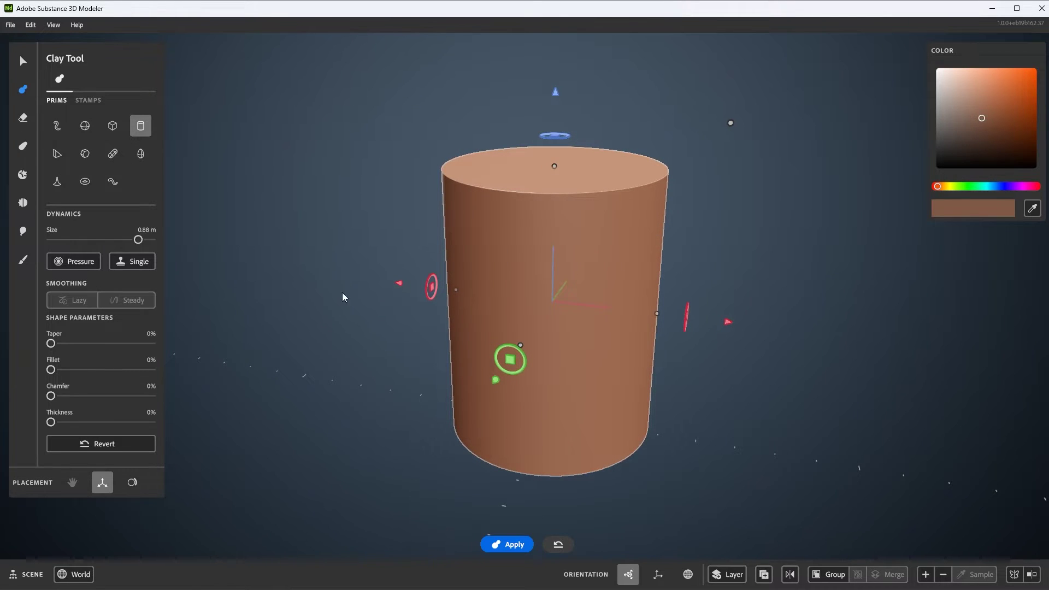
scroll(380, 303, up, 2)
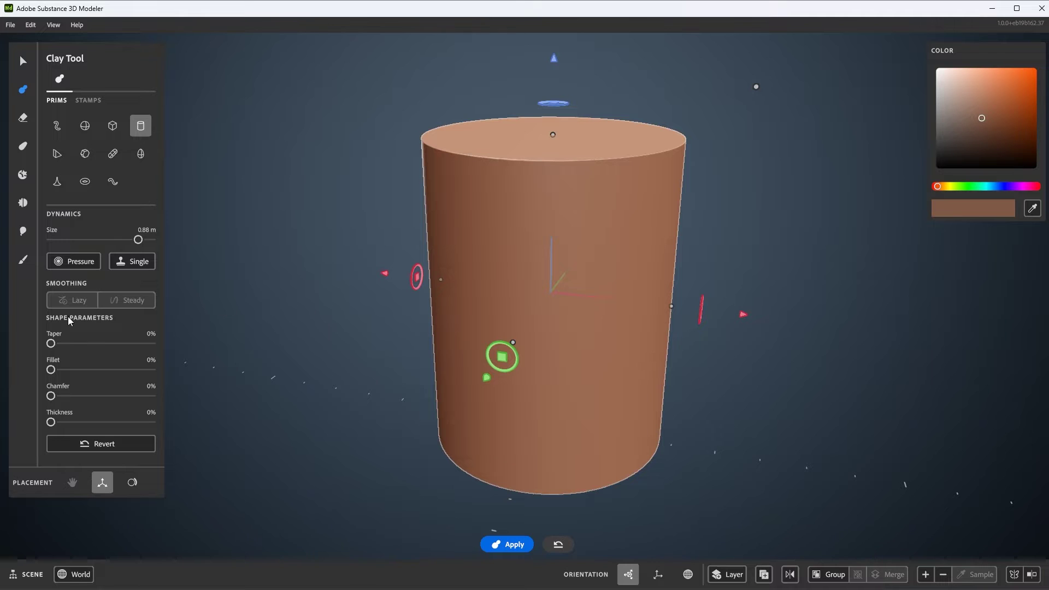
drag(51, 370, 53, 370)
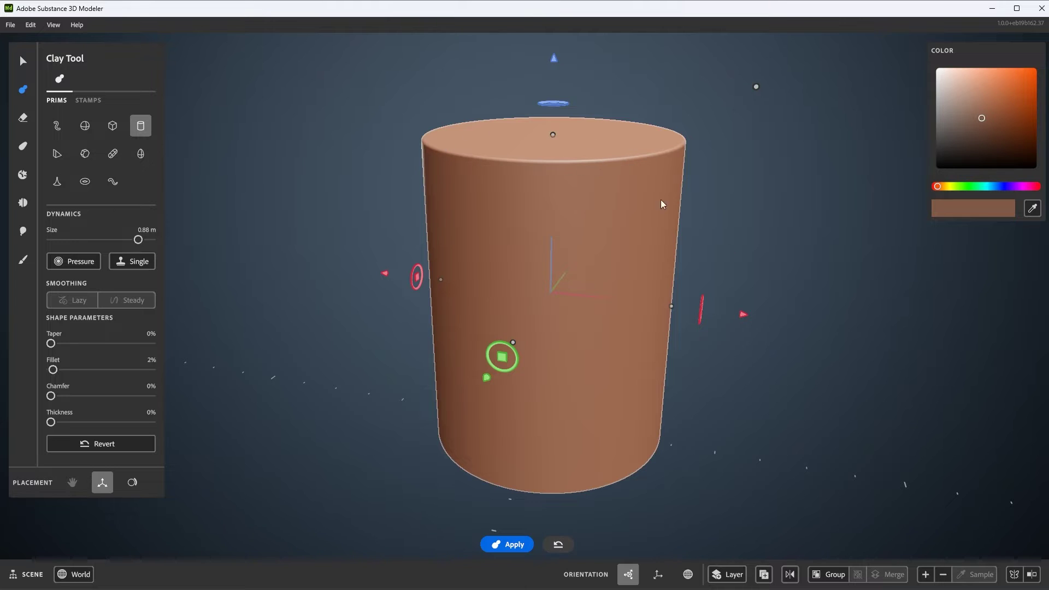
Adjust the selection's clay resolution by comparing finer and coarser levels, finishing with an increase.
right_click(742, 155)
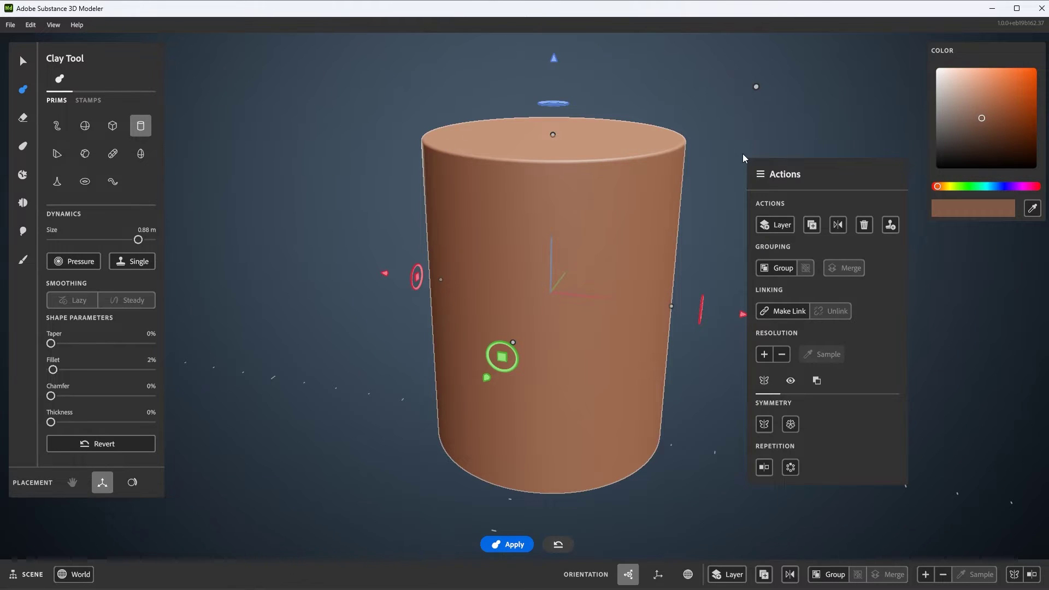
click(764, 356)
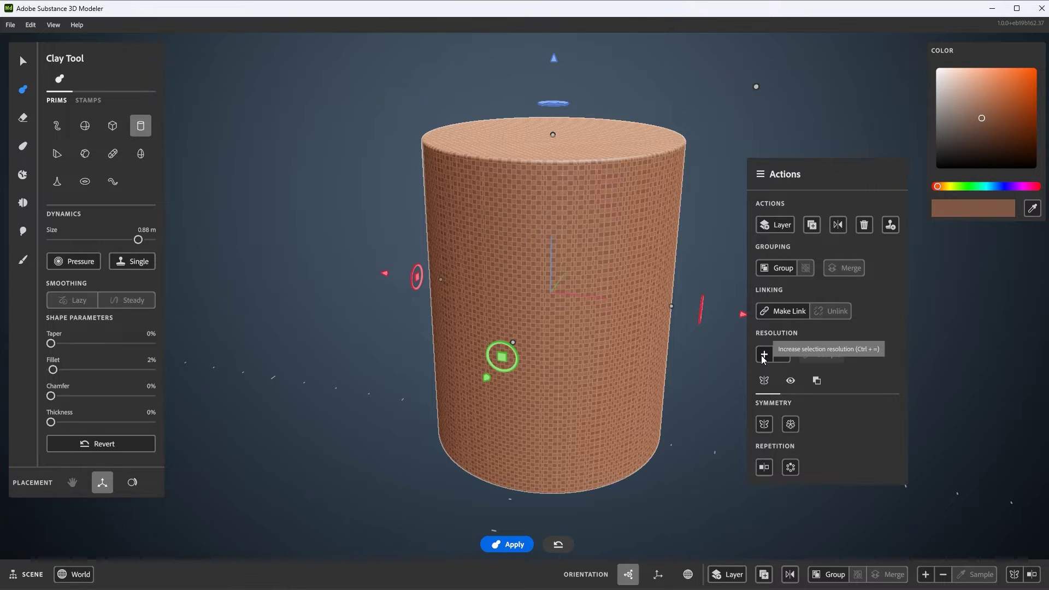
click(782, 355)
click(781, 355)
click(782, 355)
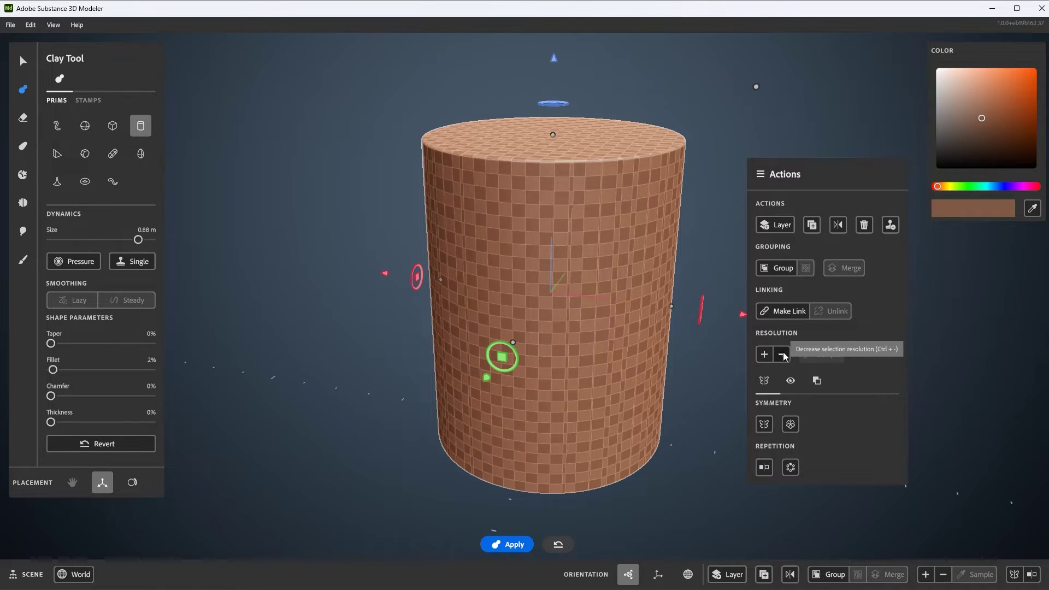
click(764, 355)
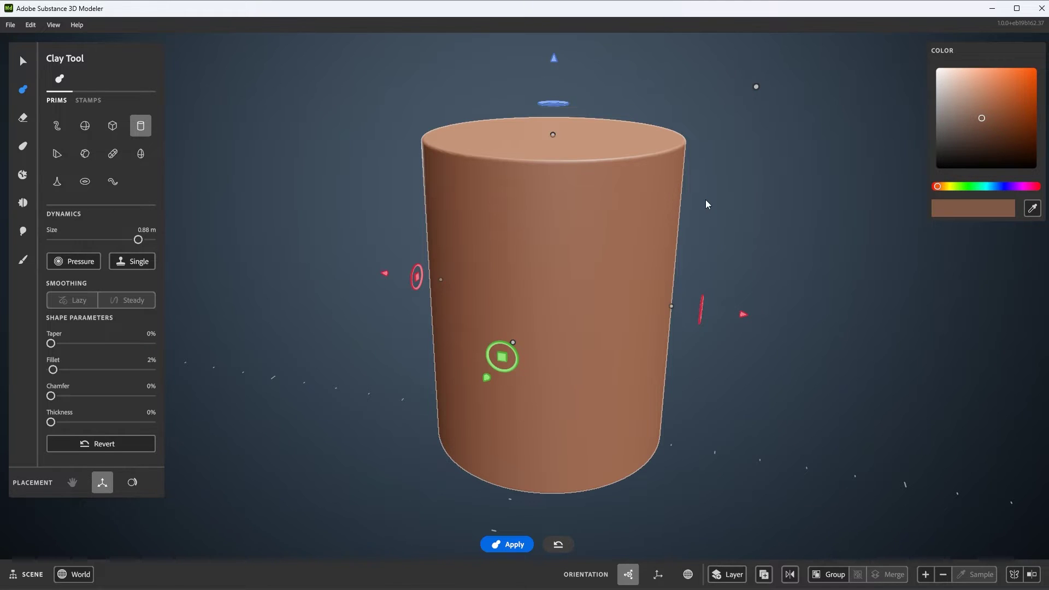
Apply the clay cylinder and switch to the Erase tool, keeping the cylinder primitive in the same place.
middle_drag(706, 190, 748, 242)
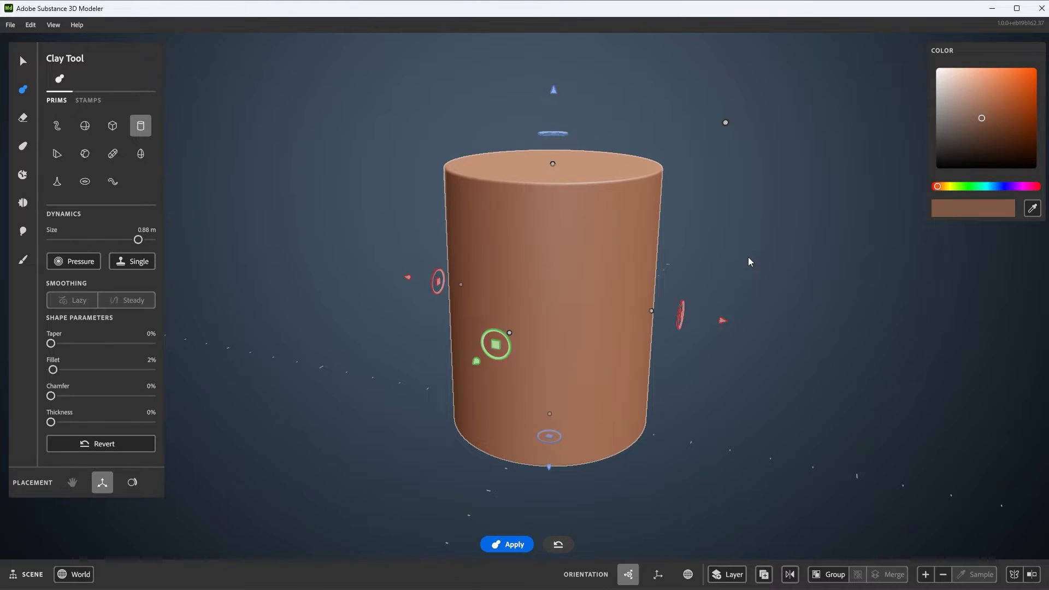
scroll(749, 257, down, 2)
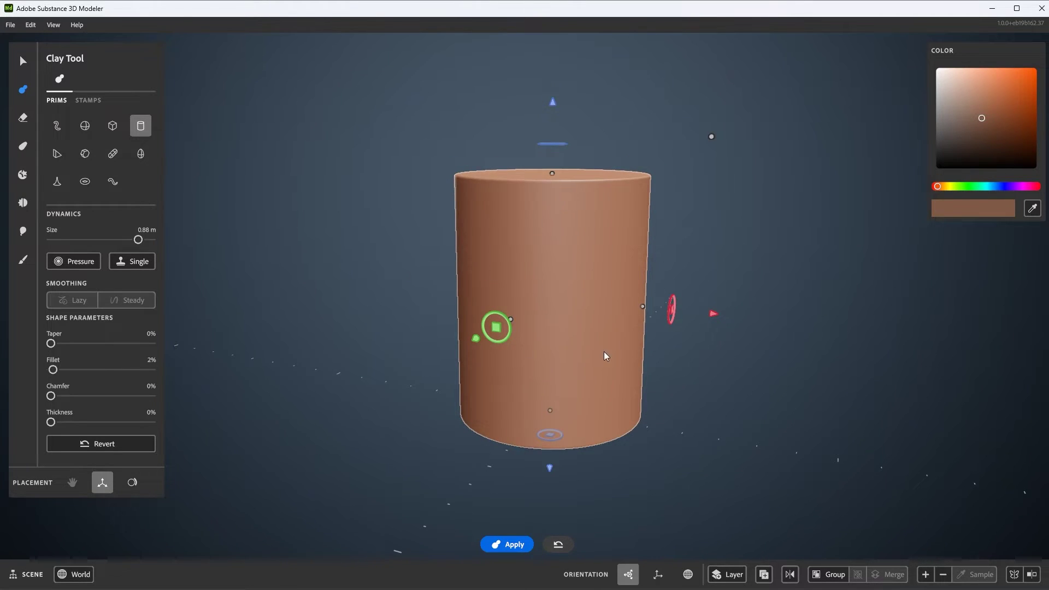
scroll(608, 349, up, 2)
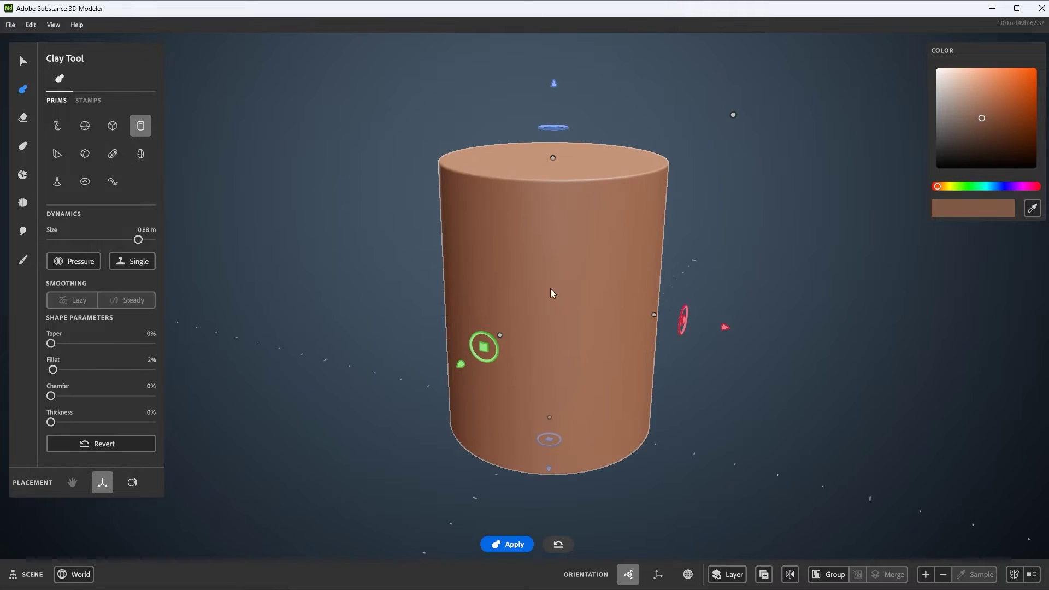
click(24, 117)
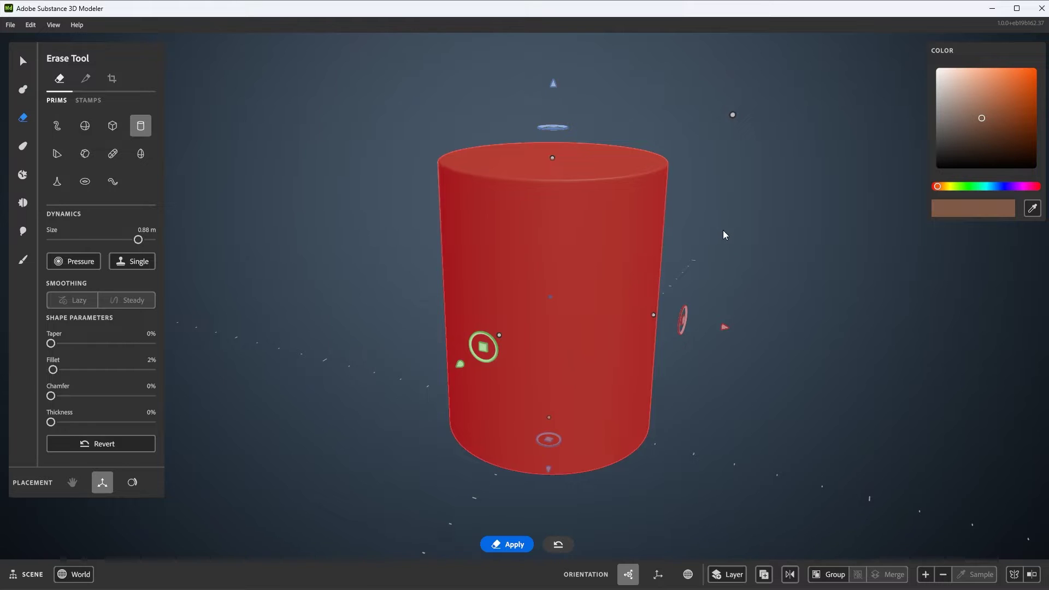
scroll(723, 235, up, 2)
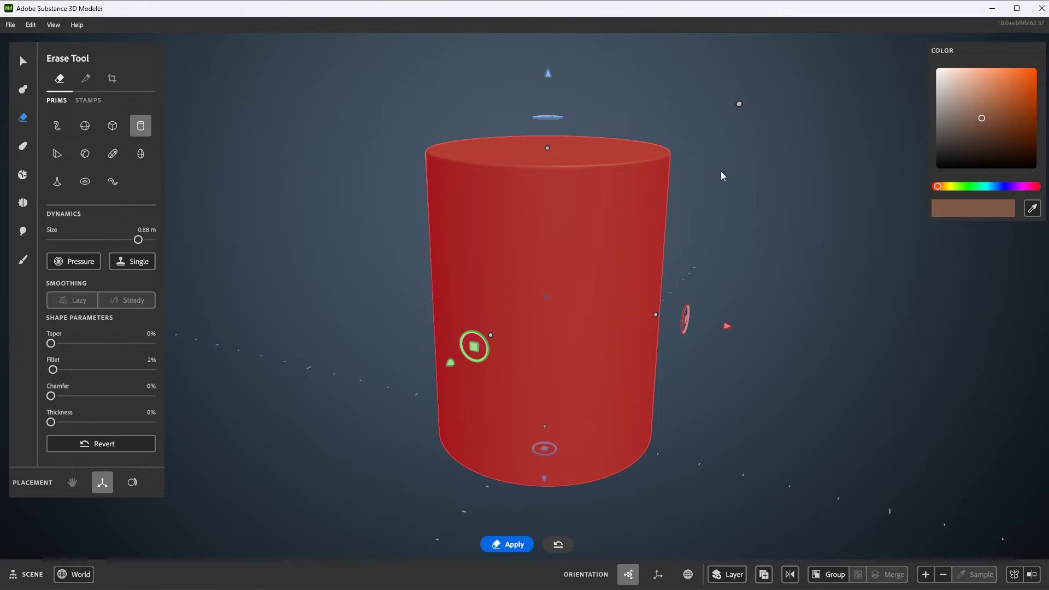
scroll(721, 176, up, 1)
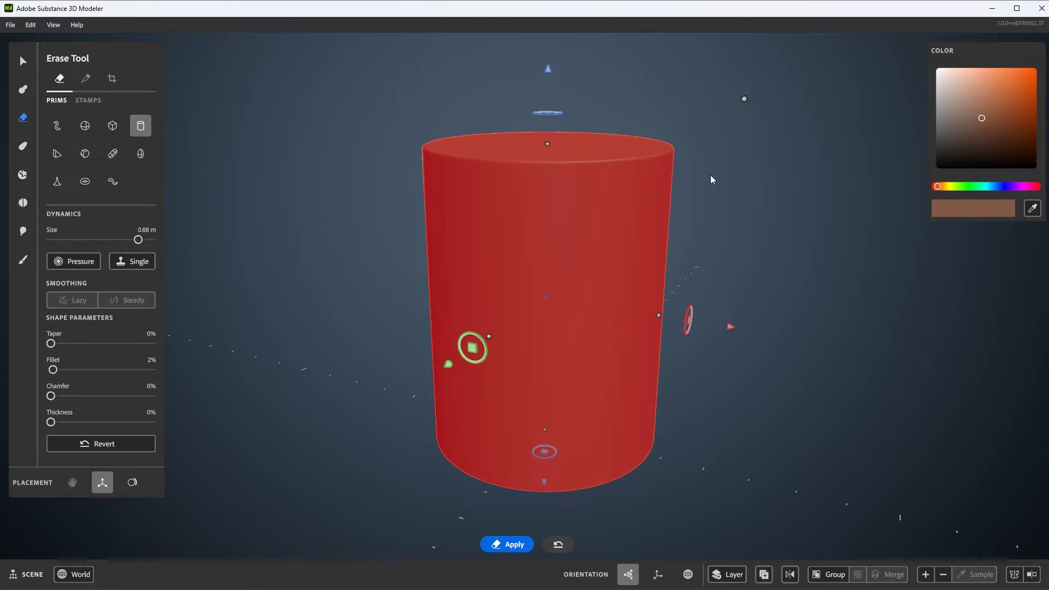
Scale the erase cylinder up to about 0.92 m, and shorten it at both ends to about 0.83 m.
scroll(711, 175, down, 1)
drag(736, 107, 744, 99)
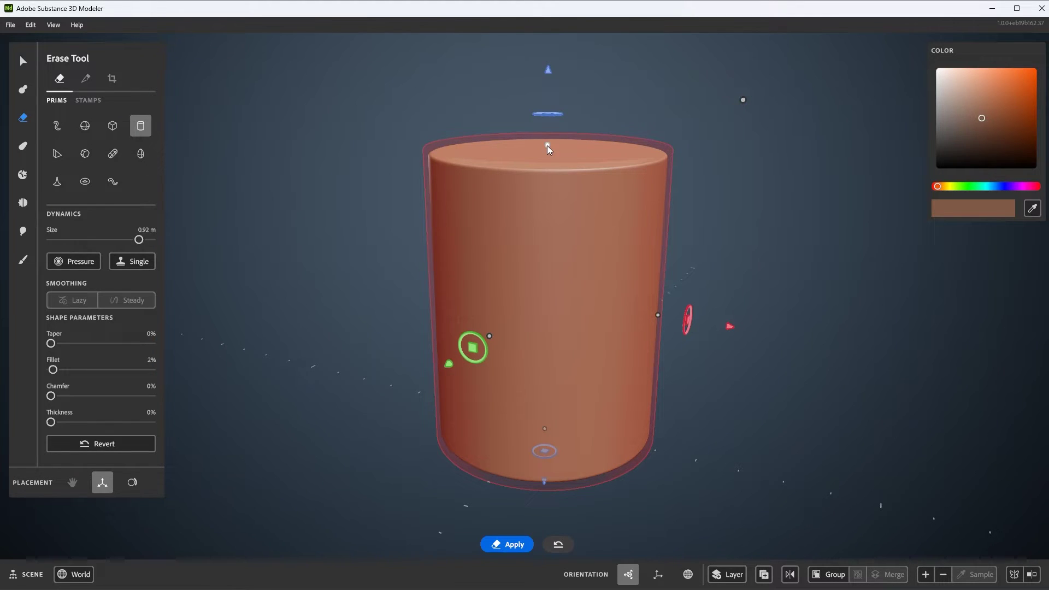
drag(546, 146, 549, 162)
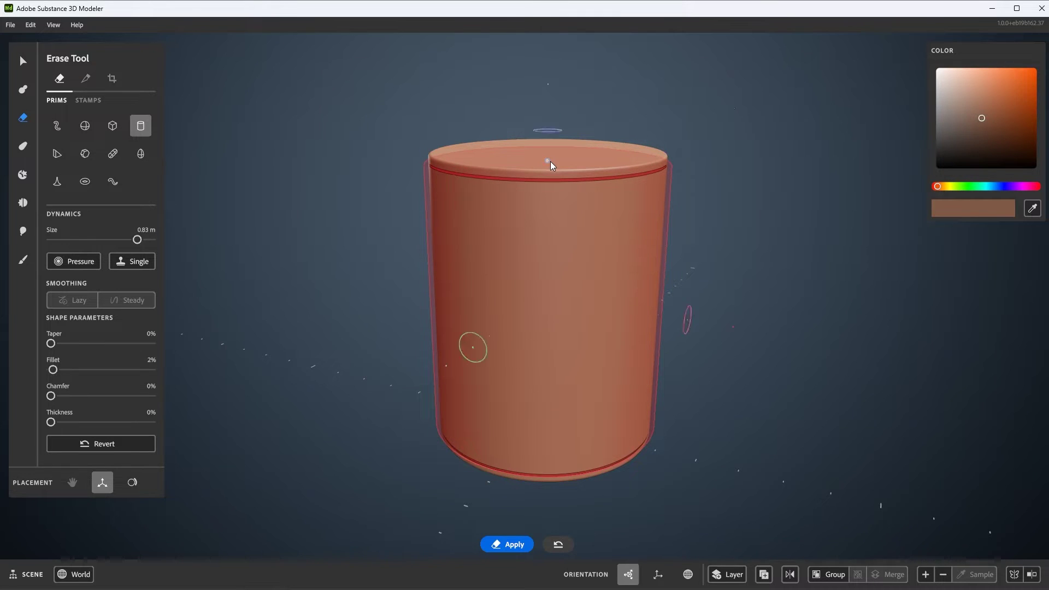
Apply the erase cylinder to cut away the clay body, leaving thin discs at the upper and lower ends.
scroll(615, 211, up, 3)
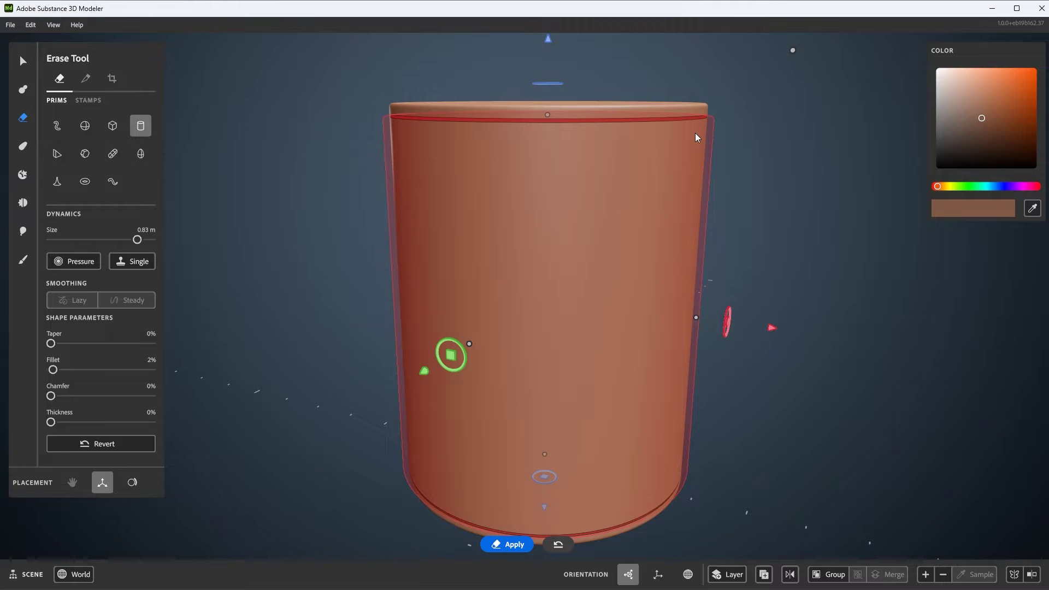
middle_drag(683, 173, 675, 176)
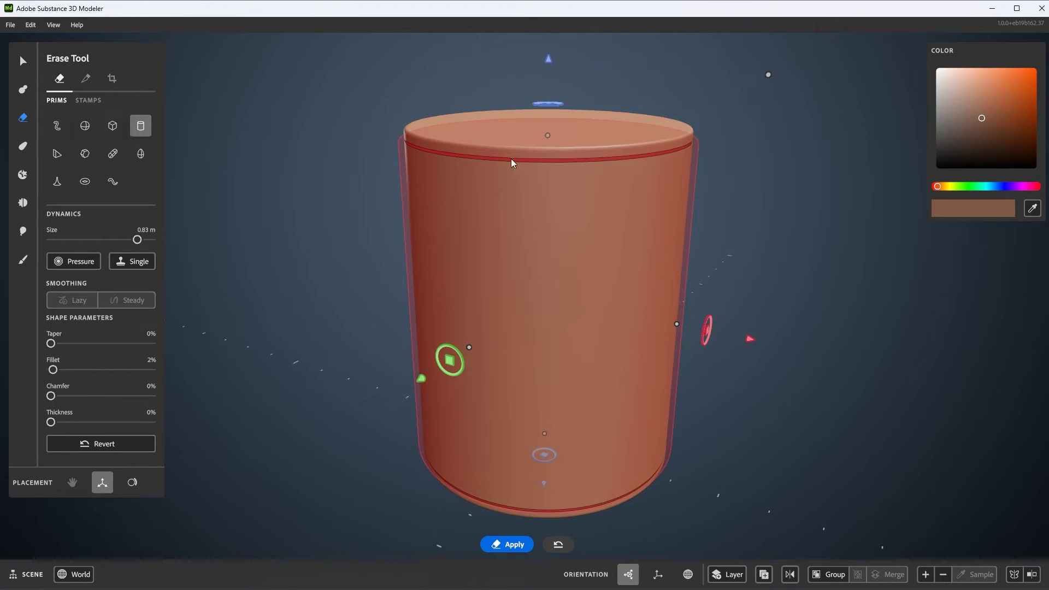
middle_drag(567, 192, 550, 174)
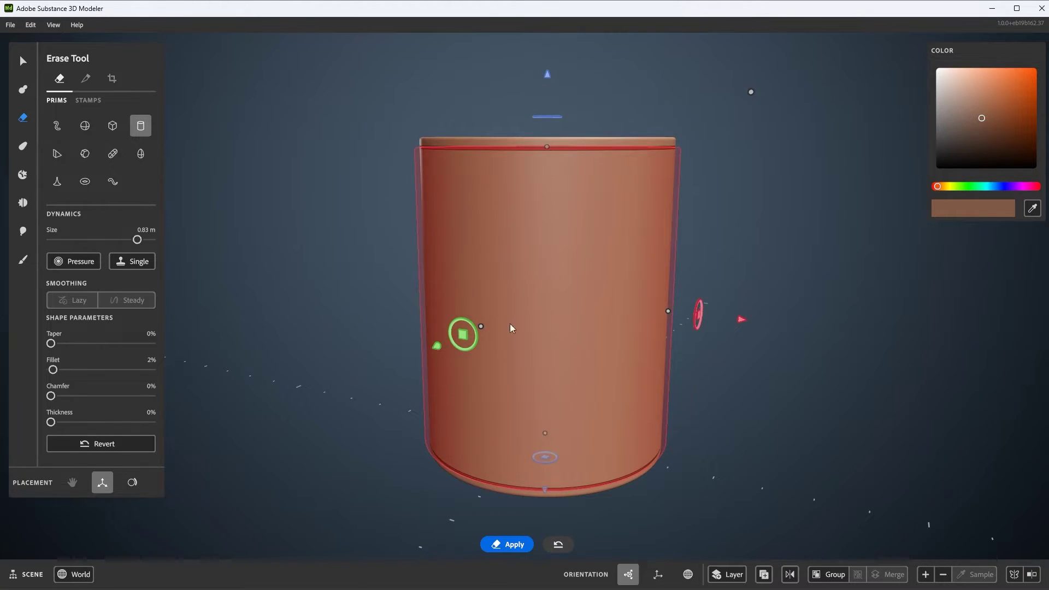
middle_drag(510, 324, 624, 238)
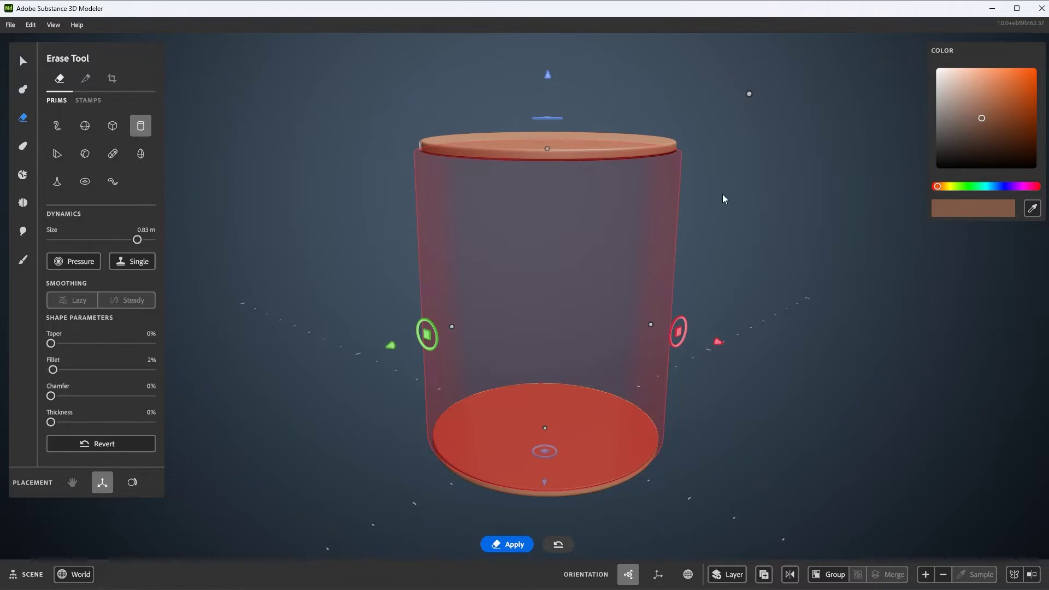
middle_drag(722, 194, 699, 195)
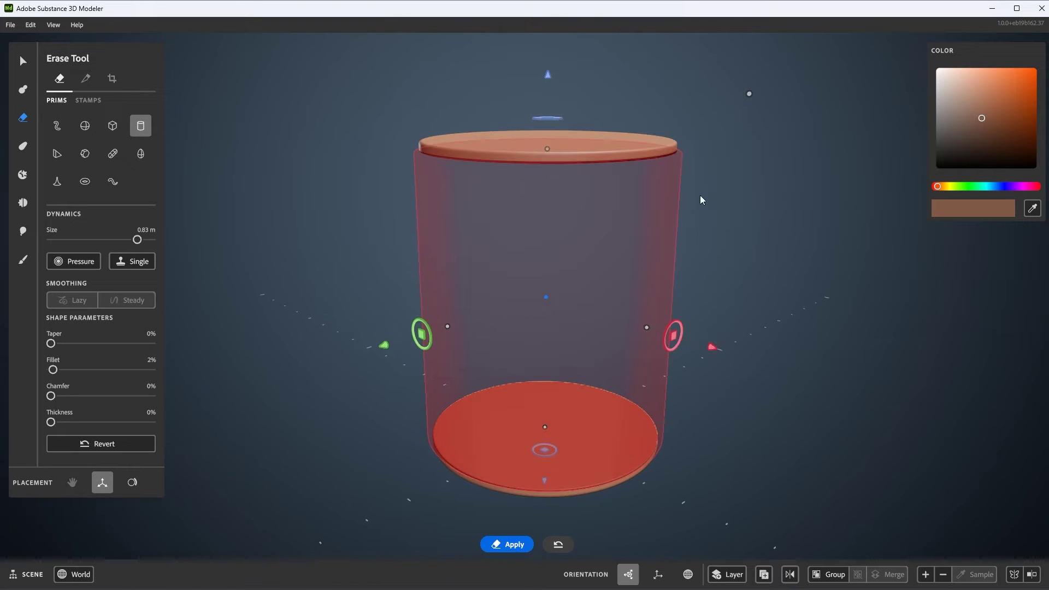
scroll(642, 238, up, 1)
middle_drag(642, 239, 584, 235)
scroll(579, 232, down, 3)
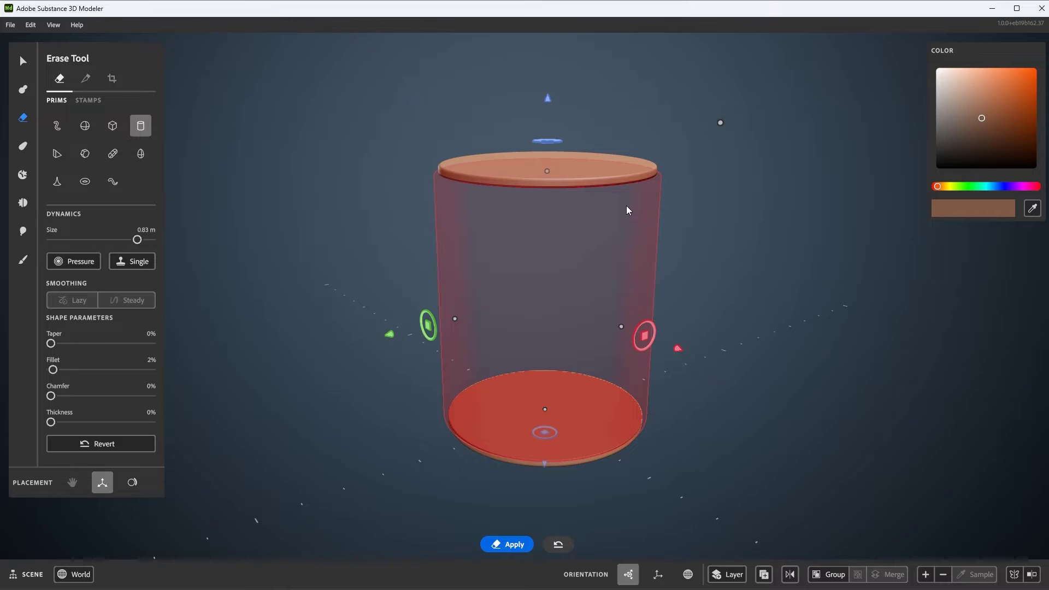
Leave the Erase tool for the Select tool and deselect the two discs.
key(Return)
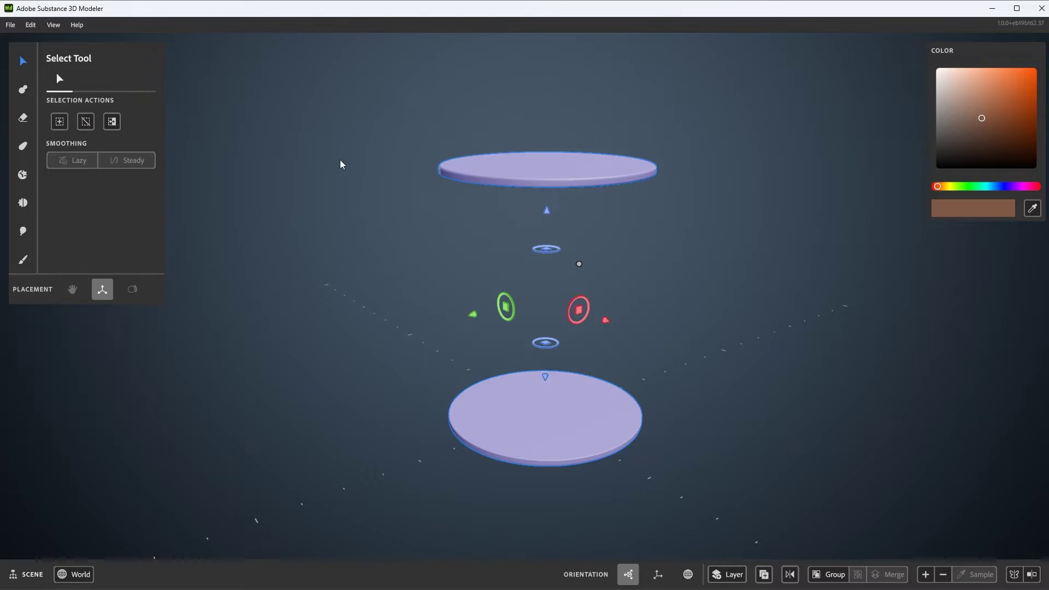
click(327, 178)
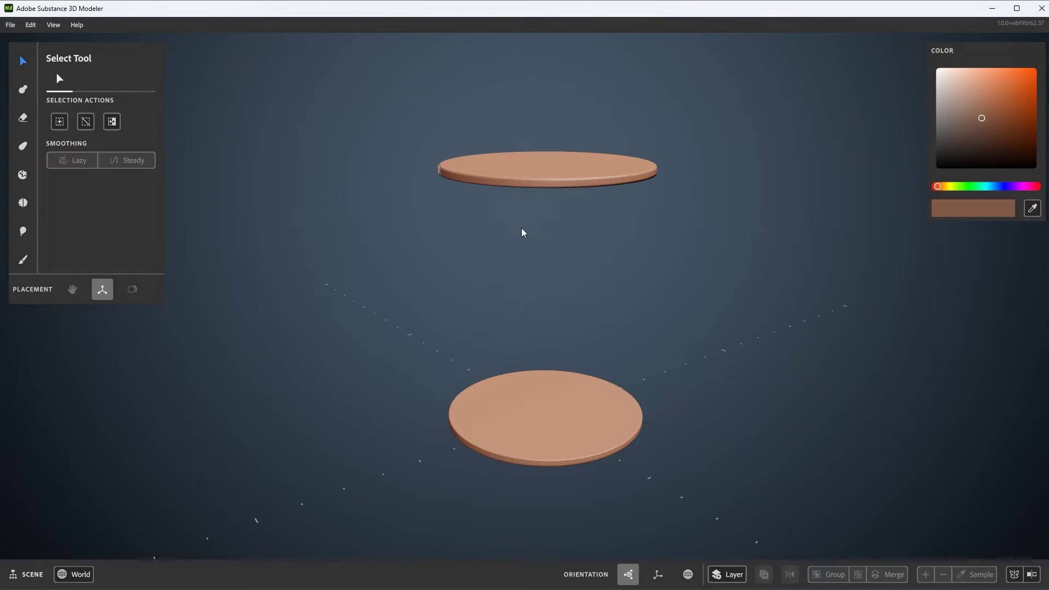
scroll(521, 228, down, 2)
click(540, 214)
click(738, 244)
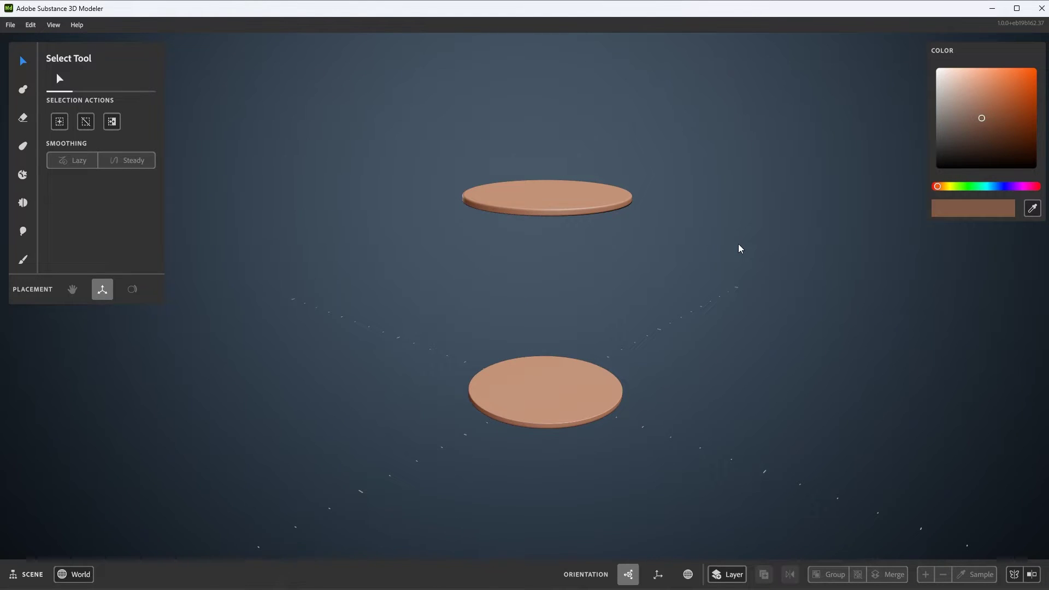
scroll(640, 256, up, 2)
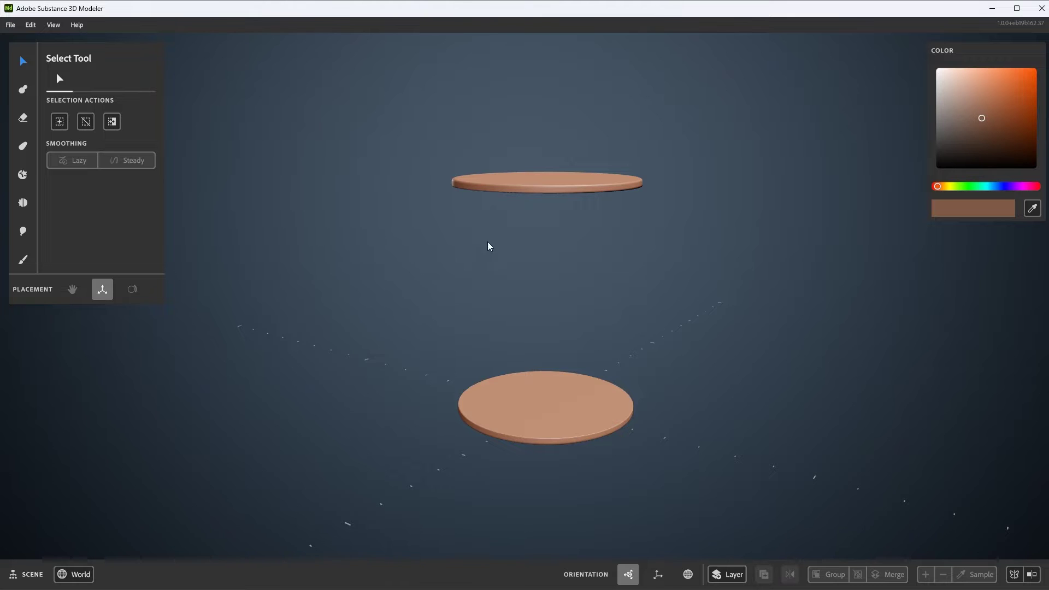
scroll(536, 245, down, 1)
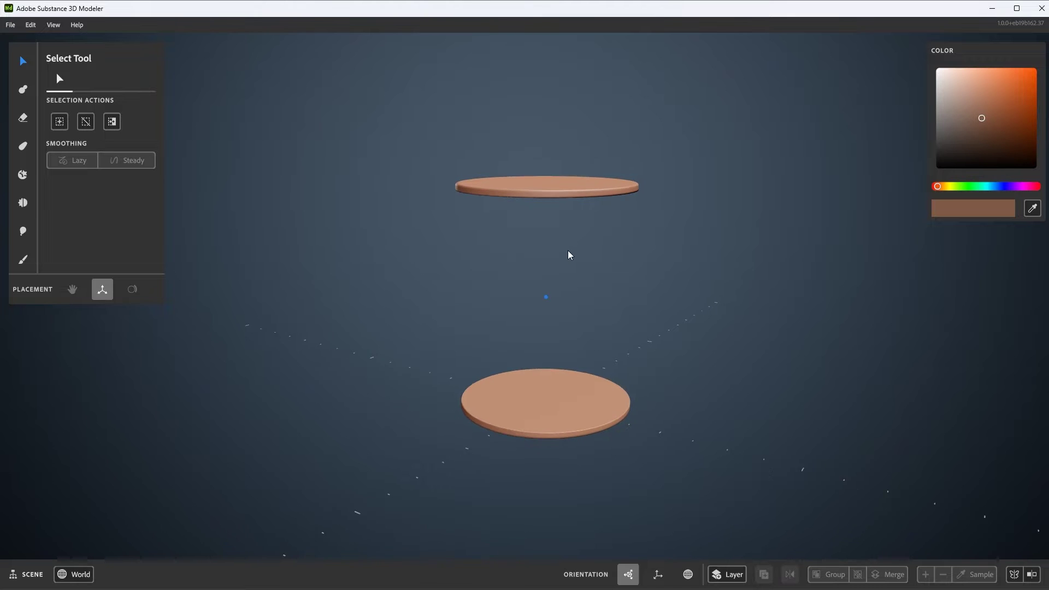
Create a new layer with a clay cuboid of size 0.83 m, and raise it to sit between the two discs.
right_click(659, 133)
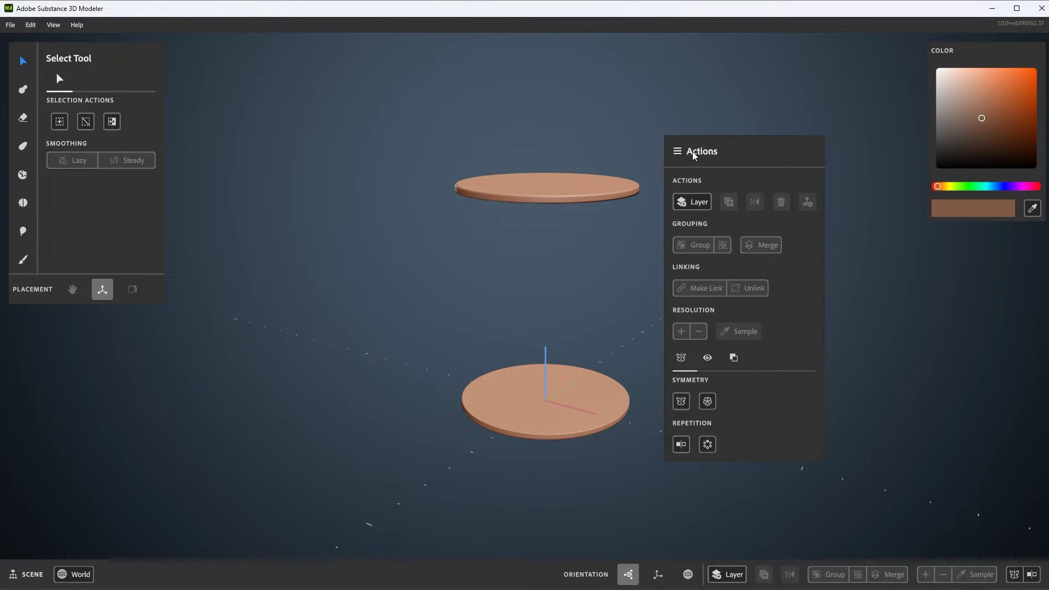
click(695, 202)
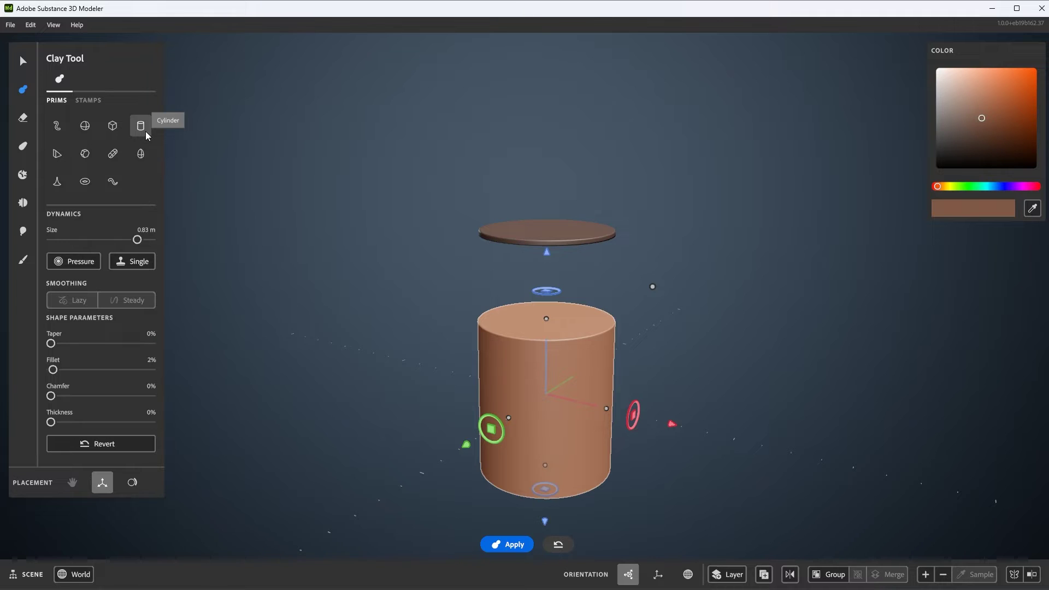
click(113, 126)
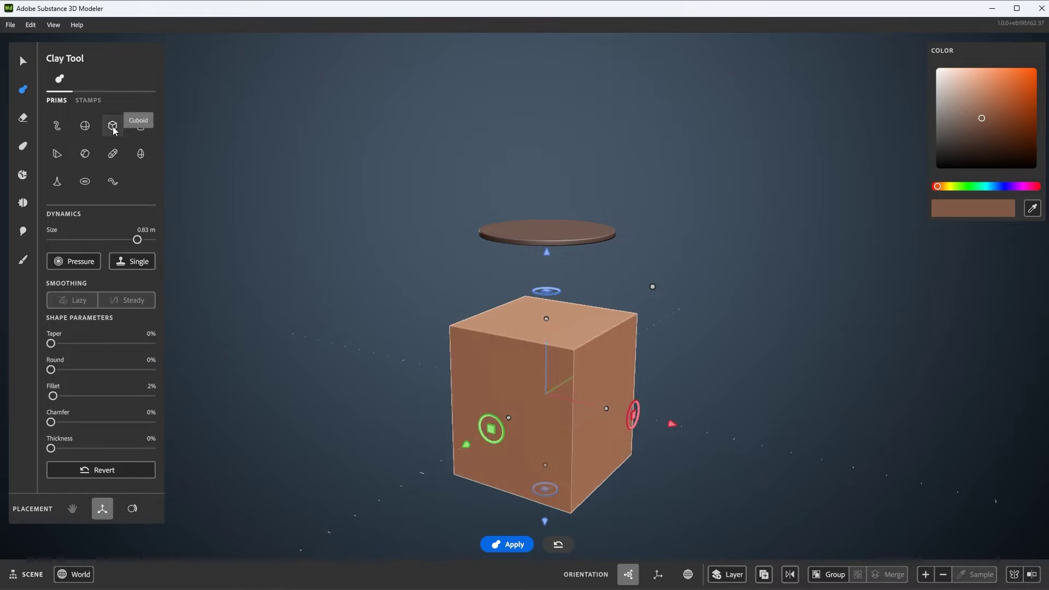
alt+right_drag(515, 347, 589, 352)
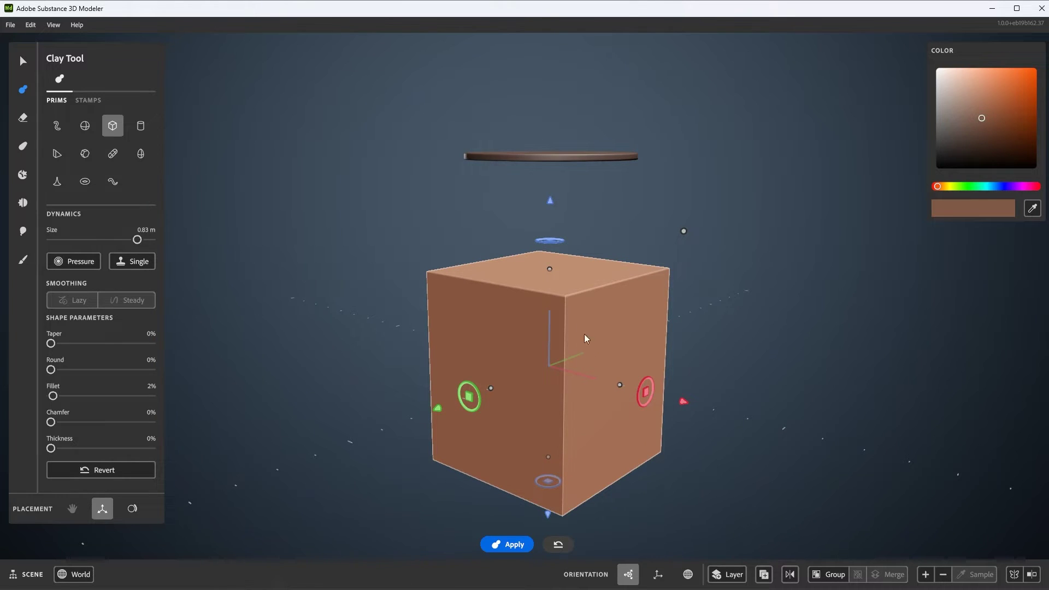
drag(551, 204, 550, 89)
alt+right_drag(519, 277, 526, 302)
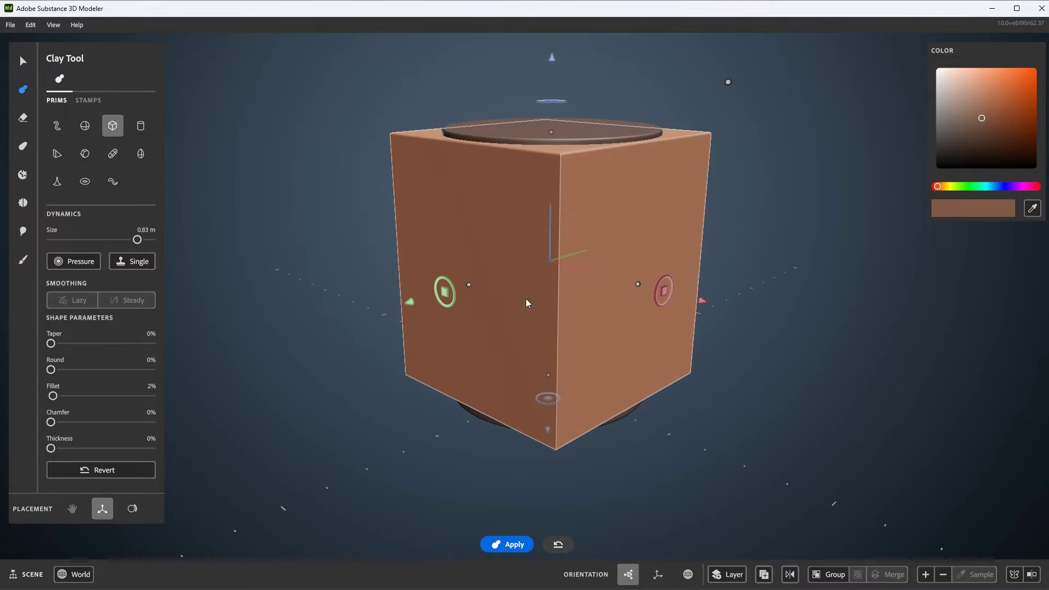
Narrow the cuboid's width and depth into a thin flat upright slat at the discs' centre.
drag(469, 285, 548, 271)
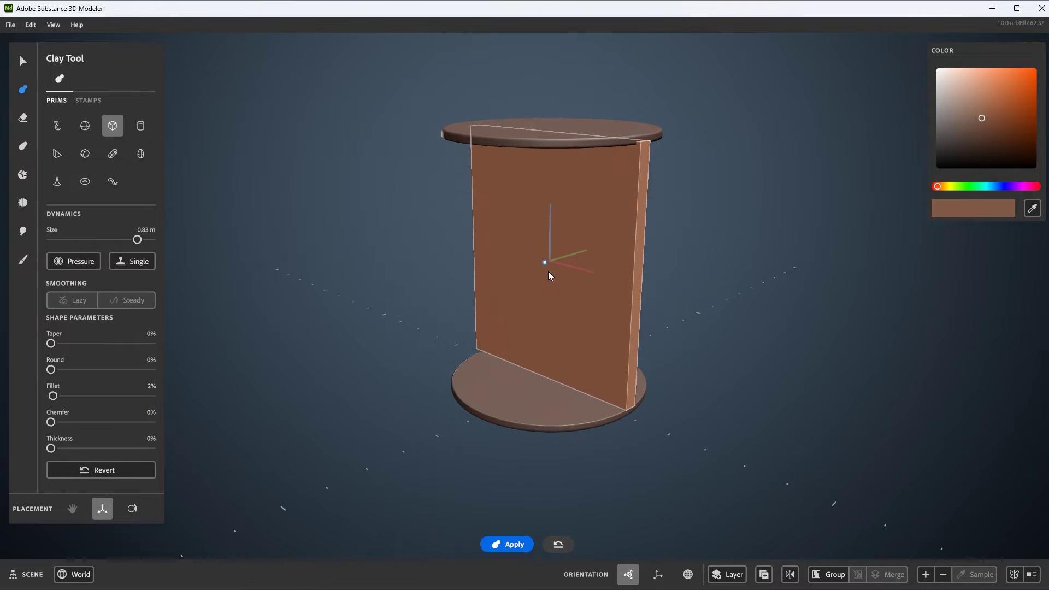
drag(638, 284, 564, 256)
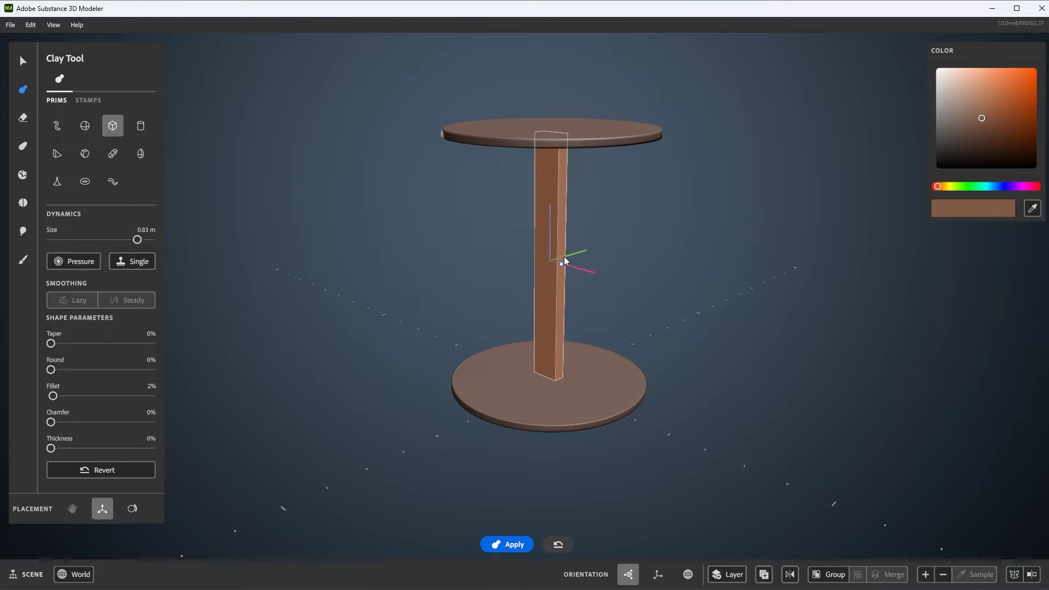
alt+right_drag(582, 218, 568, 278)
drag(542, 264, 546, 264)
alt+right_drag(596, 264, 618, 228)
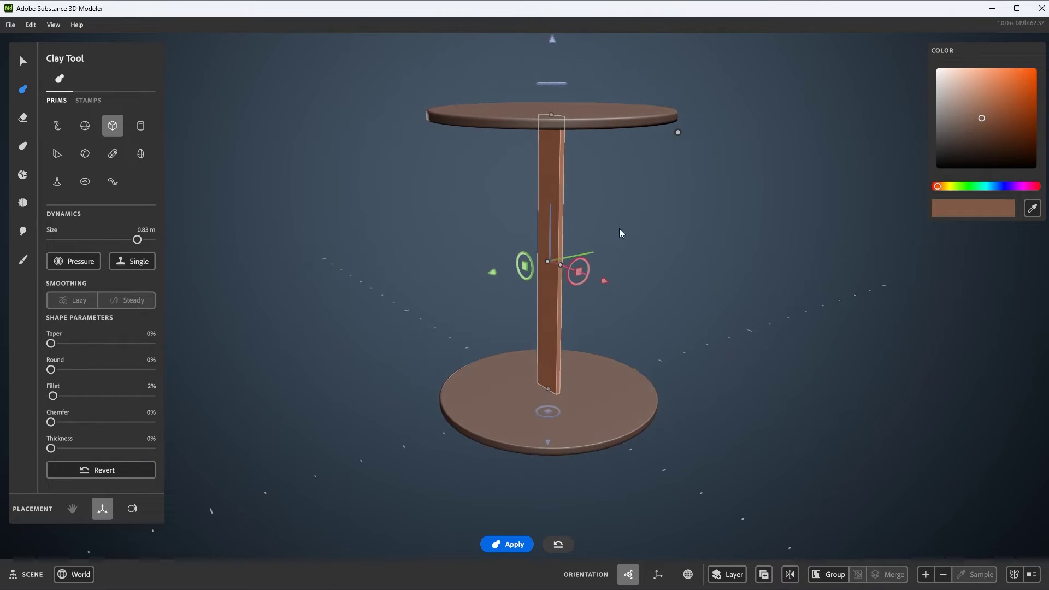
Move the upright slat outward from the centre to the outer rim of the discs.
alt+middle_drag(647, 270, 685, 265)
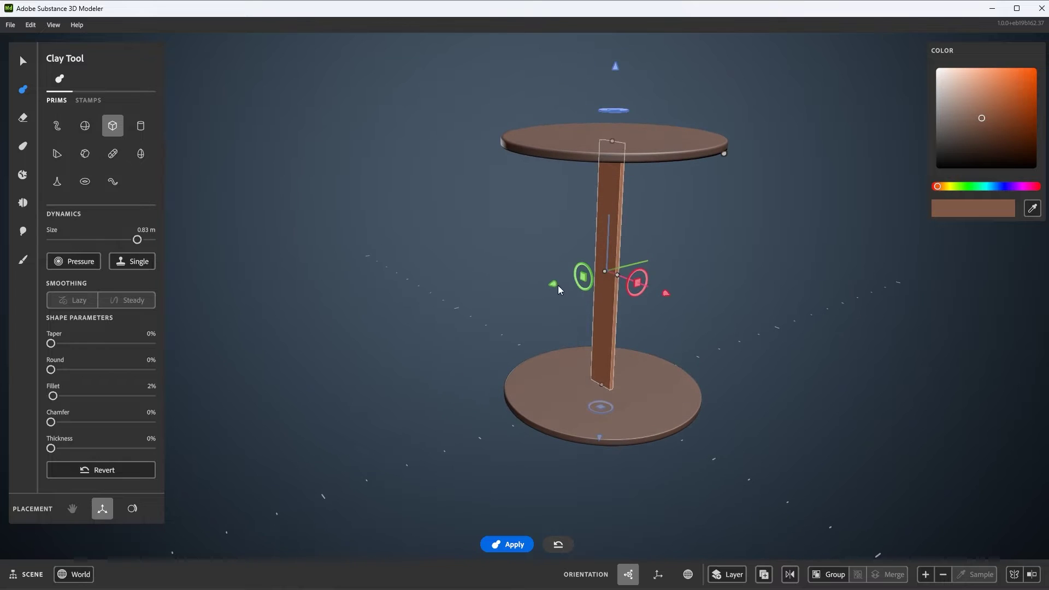
alt+drag(558, 285, 454, 333)
alt+drag(585, 361, 606, 377)
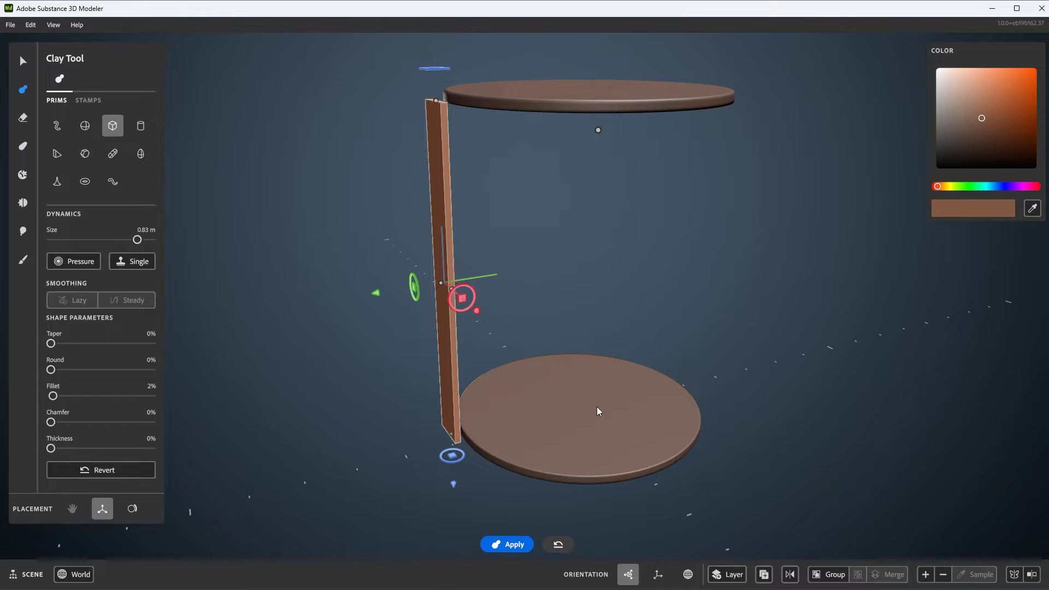
right_drag(585, 404, 632, 391)
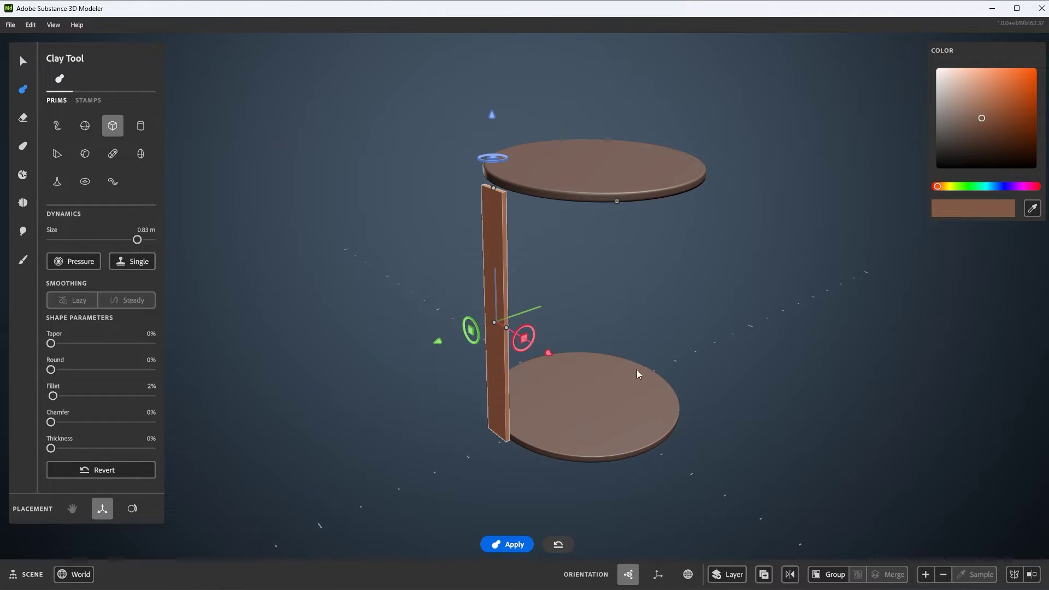
right_drag(572, 325, 546, 311)
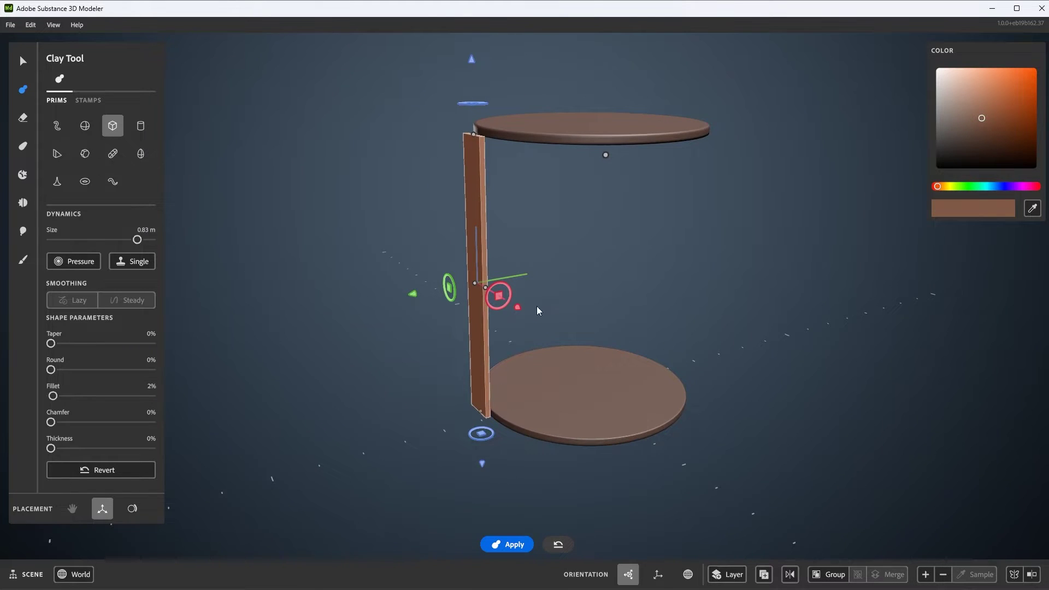
Lengthen the slat at its lower end to about 0.87 m and position it against the rim of the discs.
scroll(536, 306, up, 10)
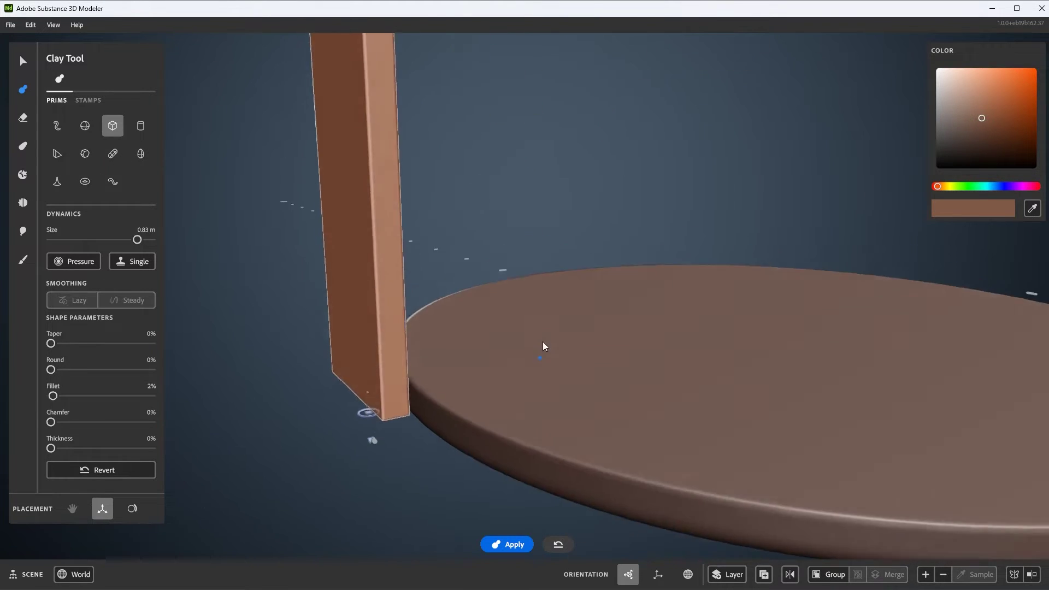
right_drag(542, 342, 522, 297)
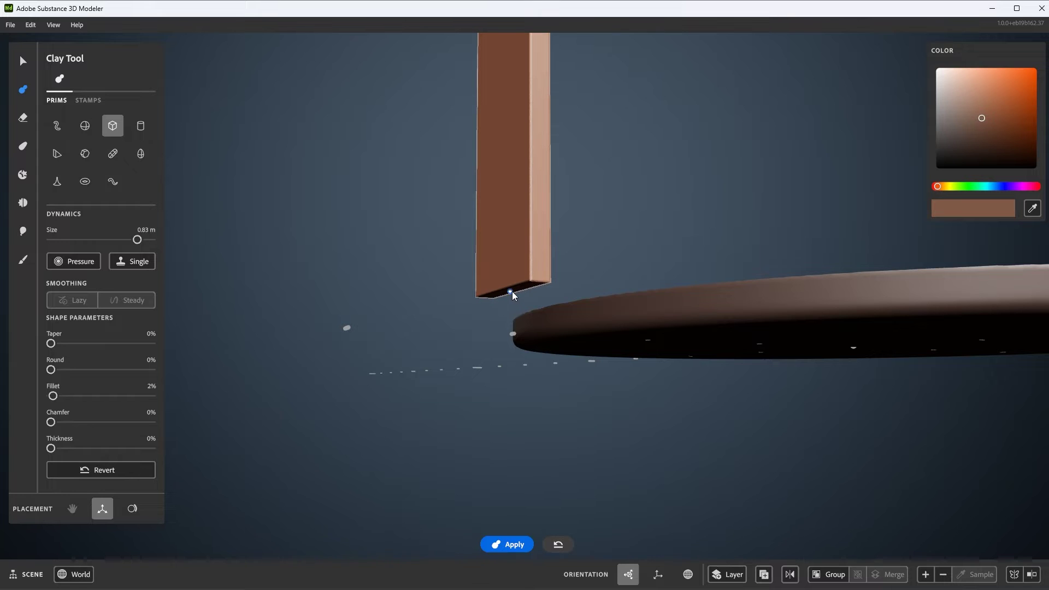
drag(512, 291, 584, 352)
right_drag(583, 351, 535, 372)
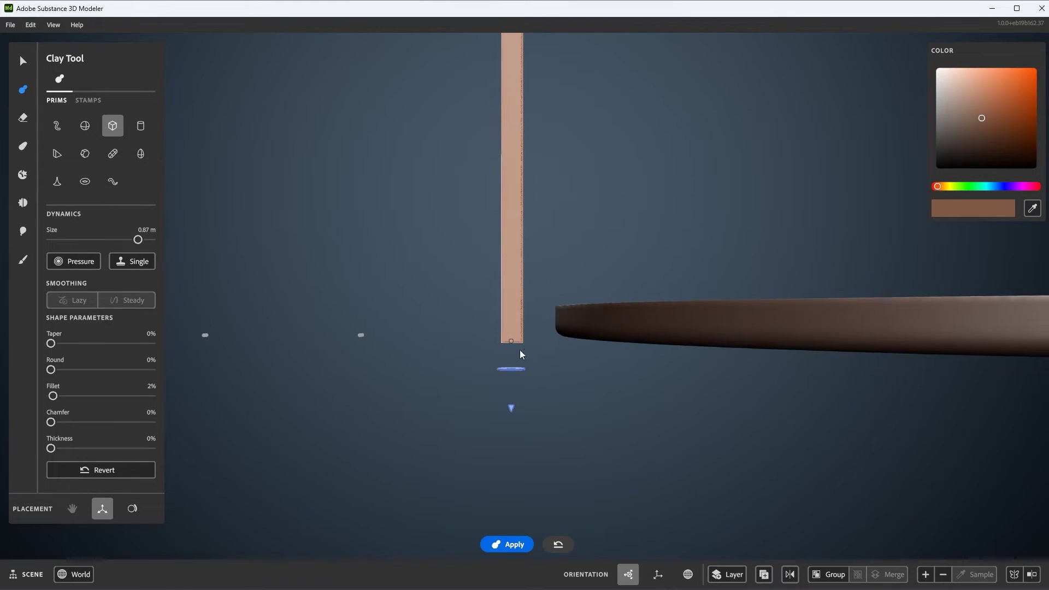
drag(513, 337, 517, 333)
right_drag(602, 340, 599, 183)
drag(572, 161, 588, 164)
right_drag(589, 164, 561, 228)
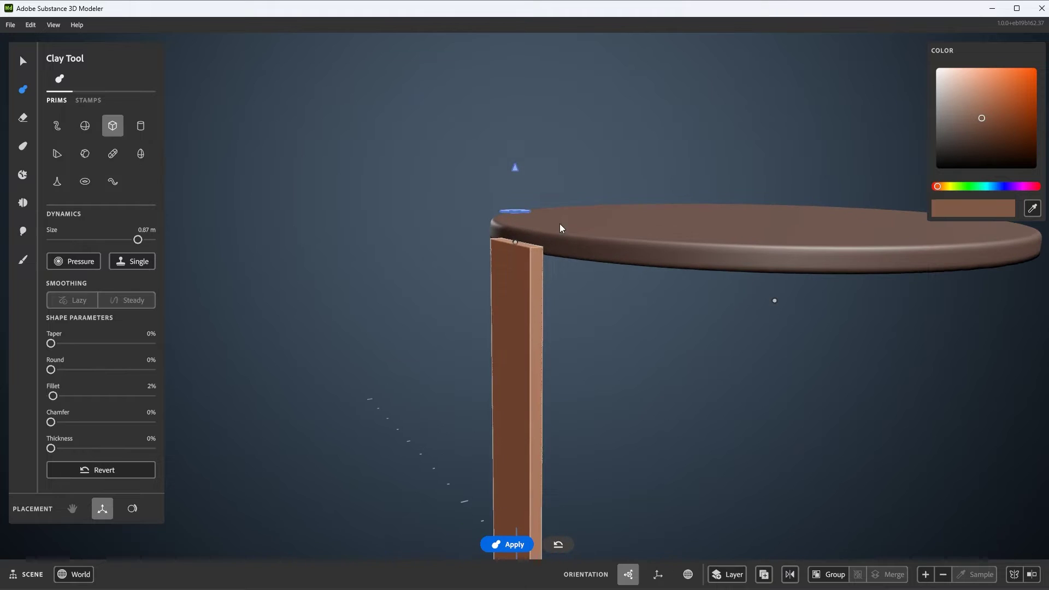
Extend the slat's upper end slightly above the lid disc, adjusting its overall size to about 0.91 m.
drag(514, 243, 515, 193)
mouse_move(516, 194)
right_down()
mouse_move(497, 244)
mouse_move(523, 191)
right_up()
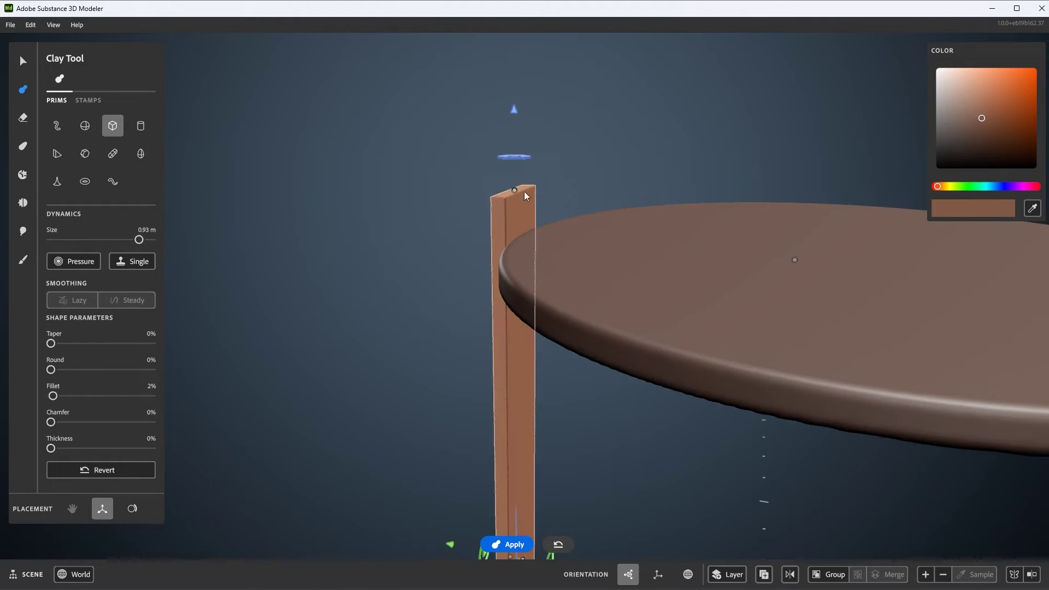
right_drag(534, 250, 525, 217)
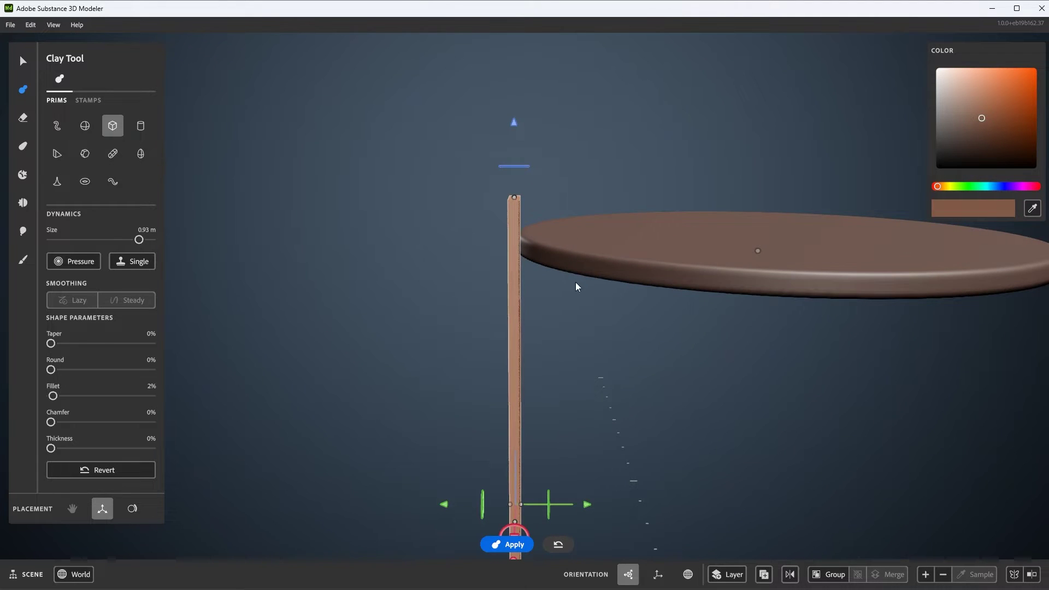
drag(513, 196, 516, 206)
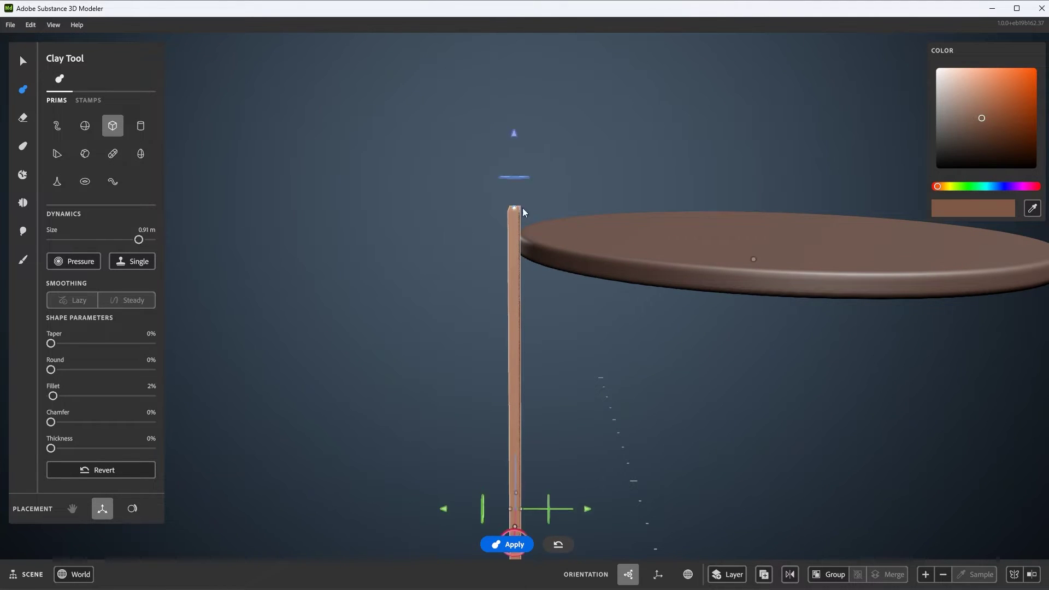
right_drag(522, 207, 547, 254)
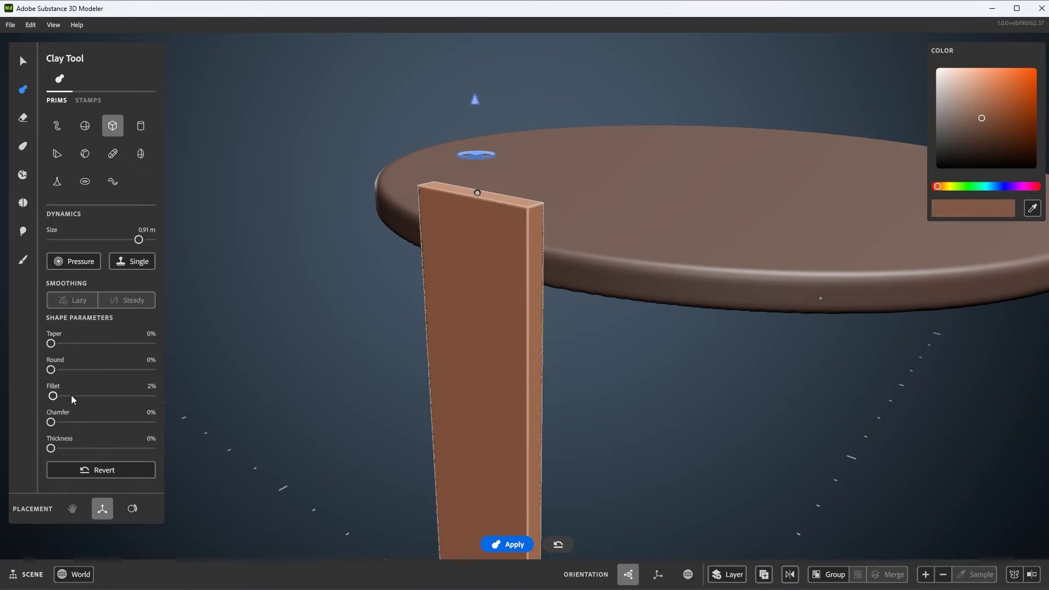
Soften the slat's edges with Round at 32% and Fillet at 47%.
drag(51, 370, 106, 375)
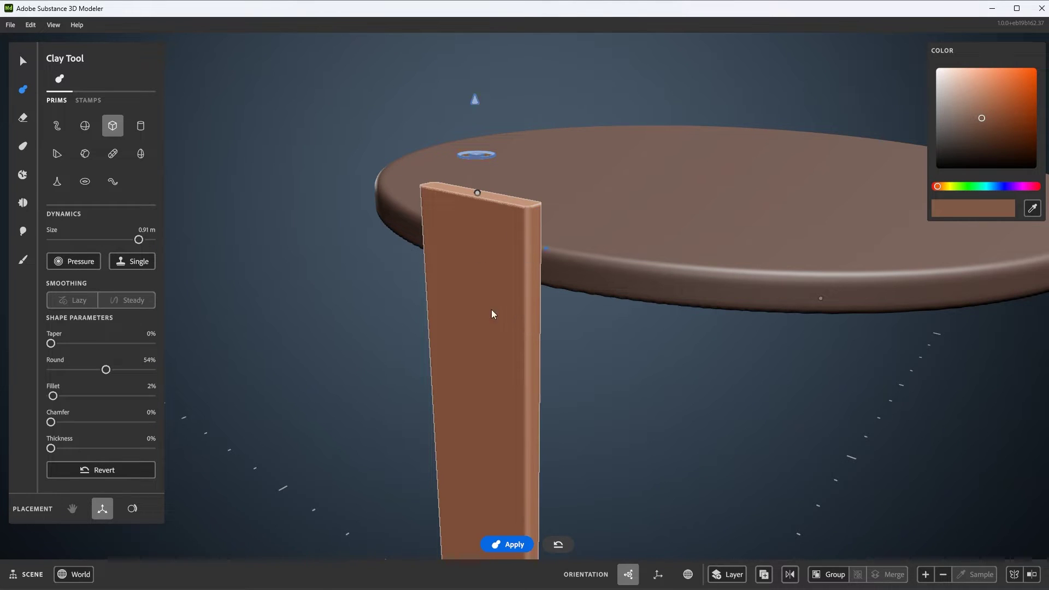
right_drag(490, 309, 528, 298)
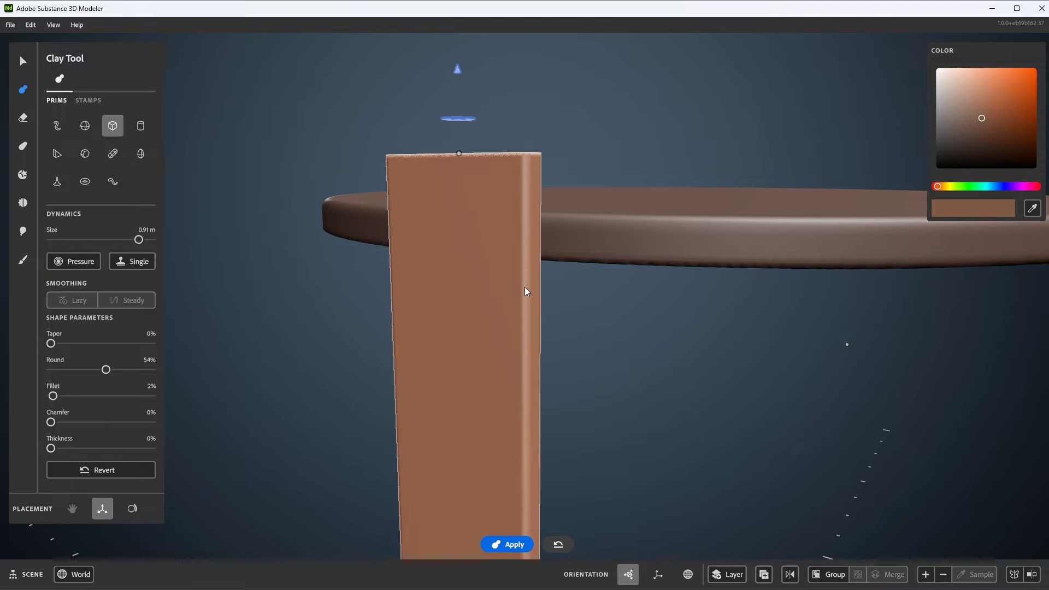
right_drag(530, 313, 526, 313)
drag(103, 370, 83, 369)
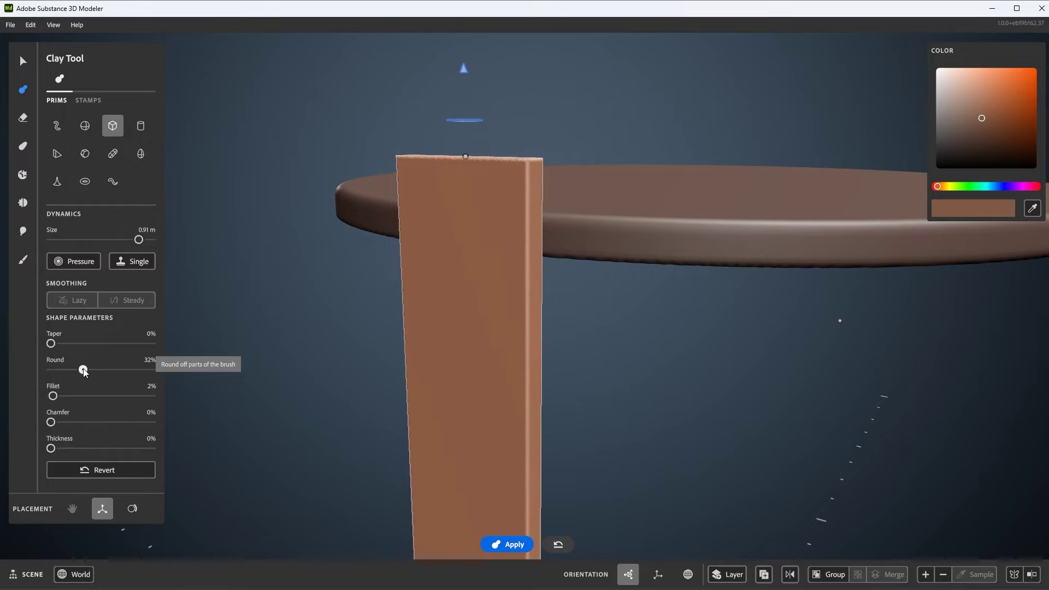
right_drag(508, 159, 539, 202)
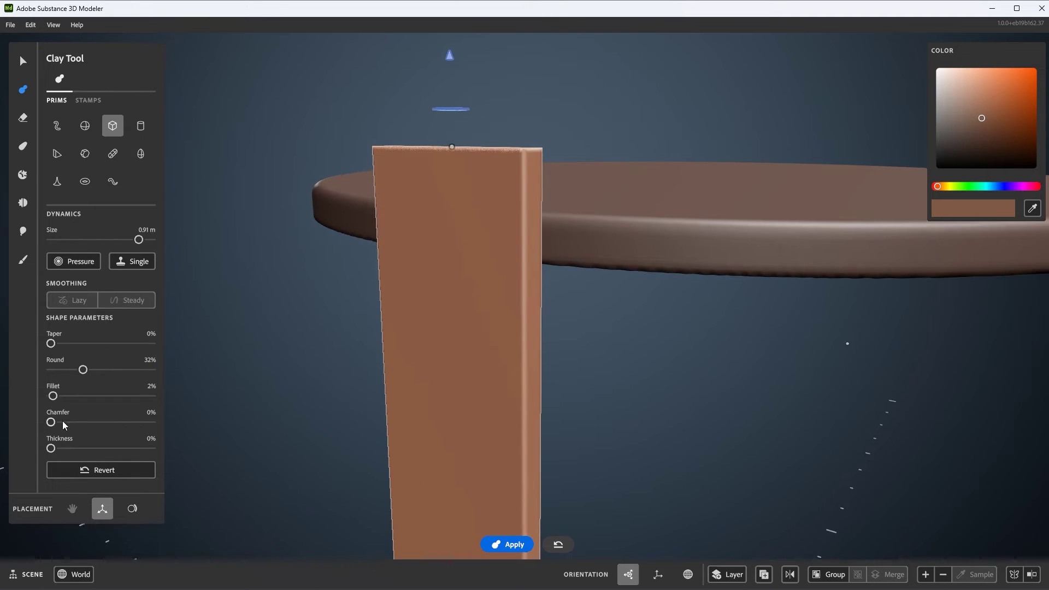
drag(52, 395, 99, 405)
right_drag(547, 205, 529, 215)
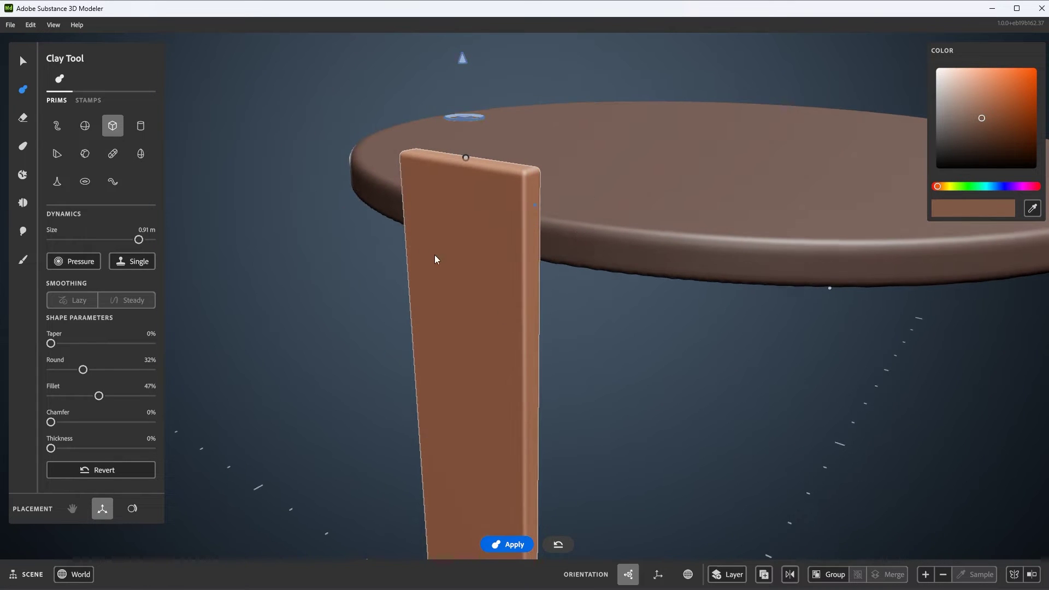
right_drag(435, 259, 607, 197)
Increase the slat's clay resolution and switch from the Clay tool to the Select tool.
right_click(584, 153)
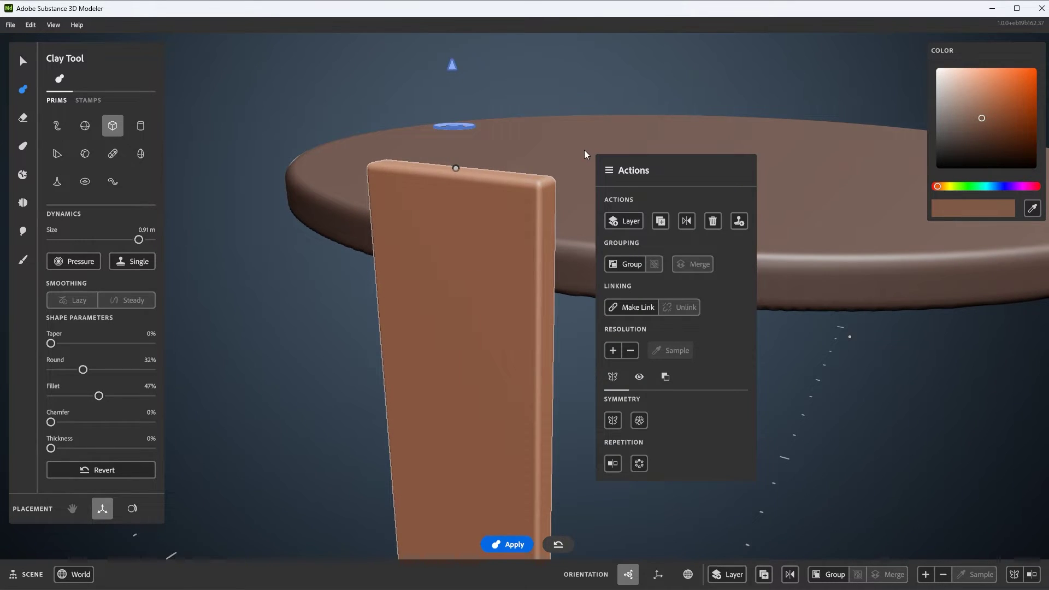
click(617, 352)
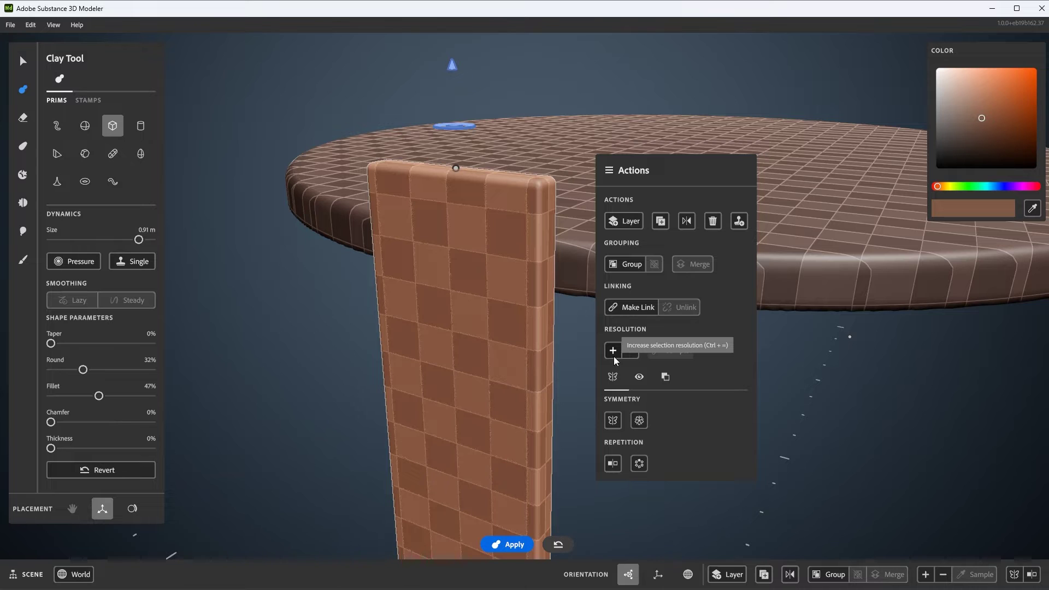
click(614, 354)
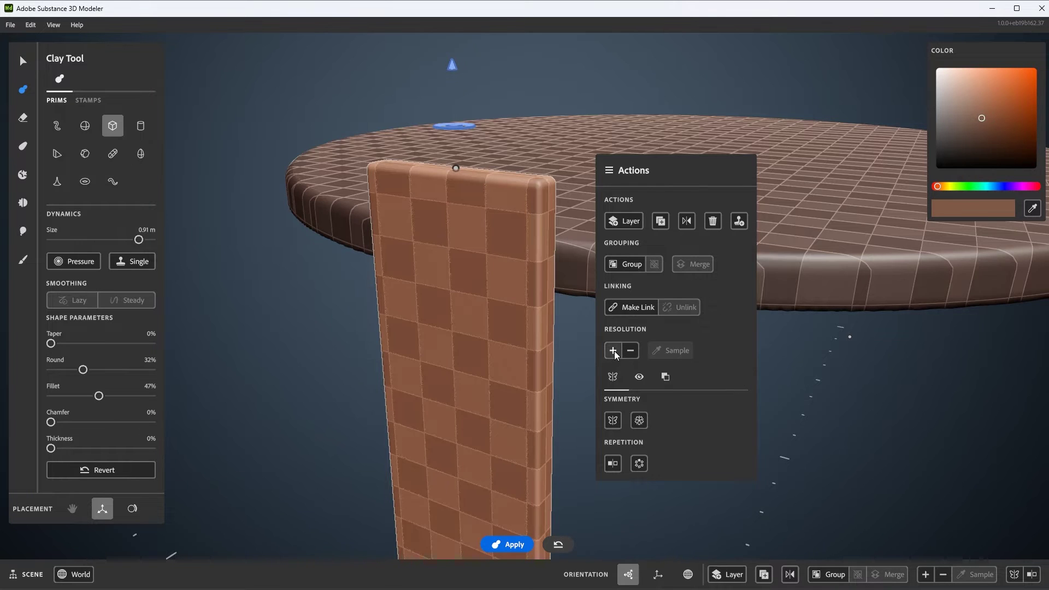
scroll(391, 313, down, 3)
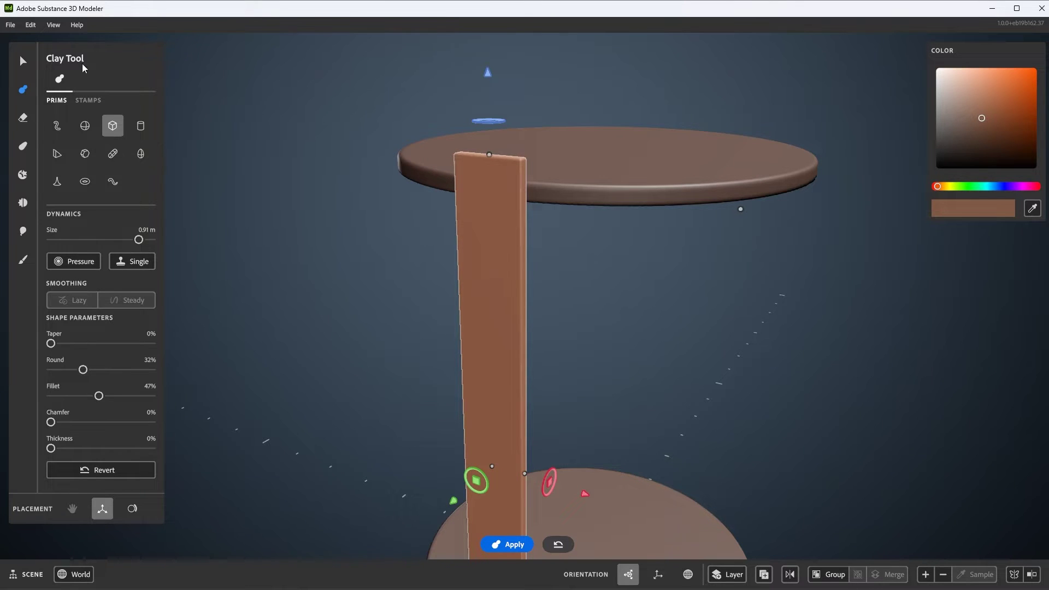
click(23, 61)
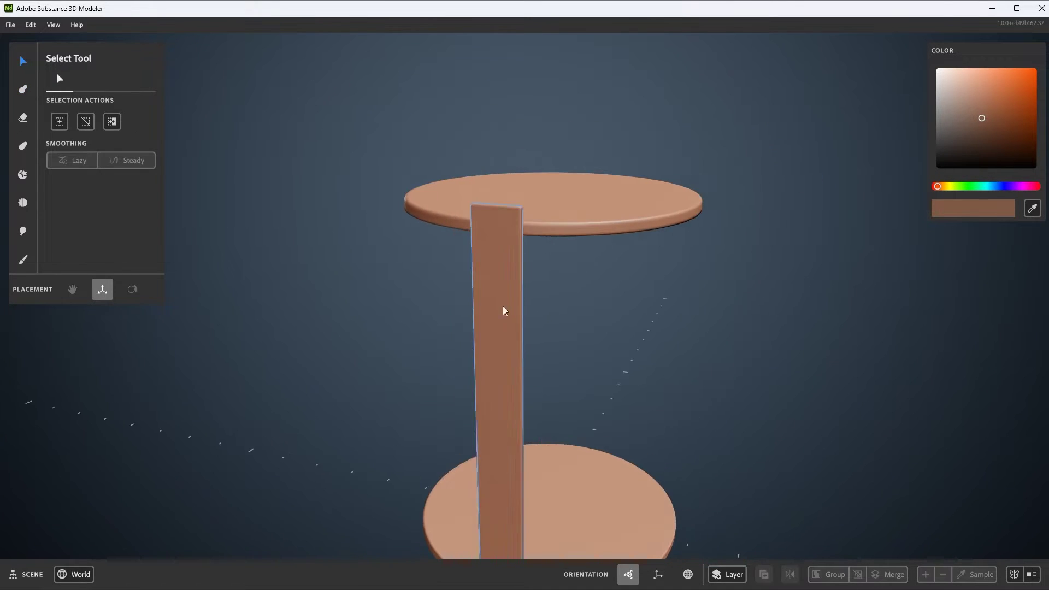
Lower the clay resolution of the upright slat by one level and deselect it.
click(504, 310)
right_drag(639, 359, 579, 243)
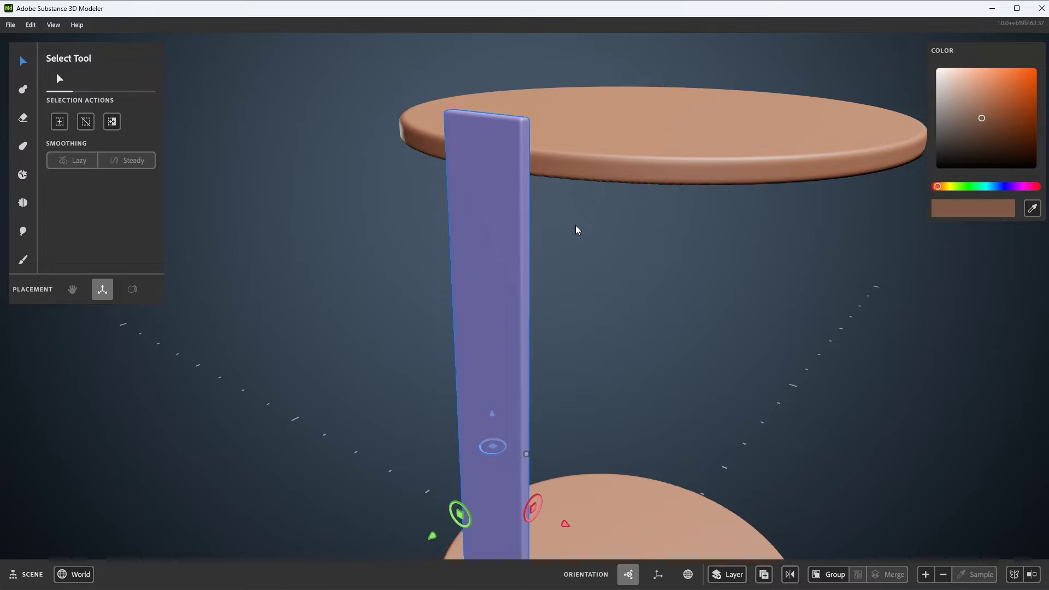
right_click(580, 212)
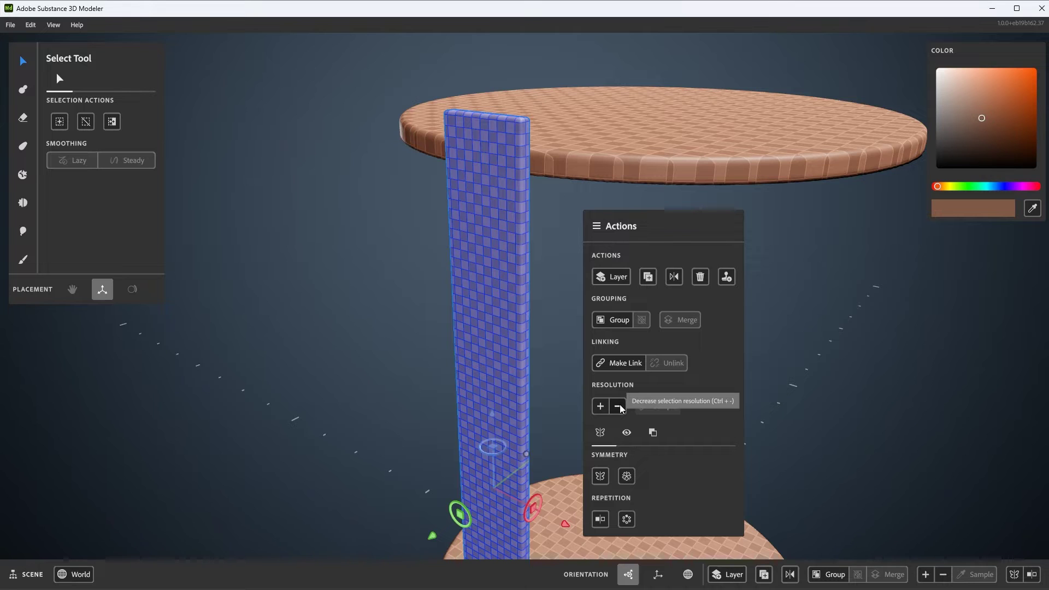
click(619, 406)
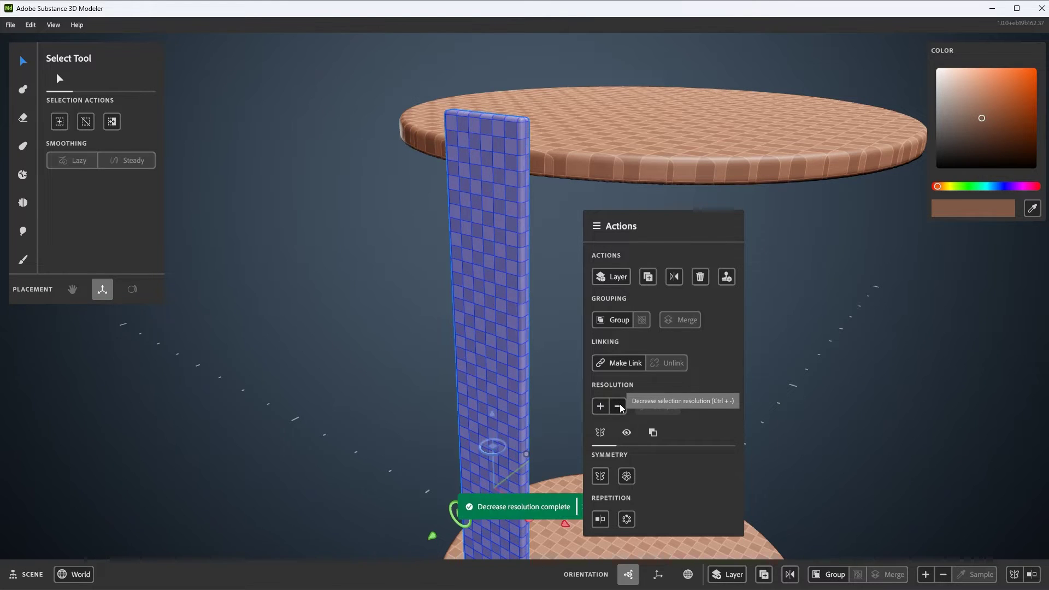
click(603, 408)
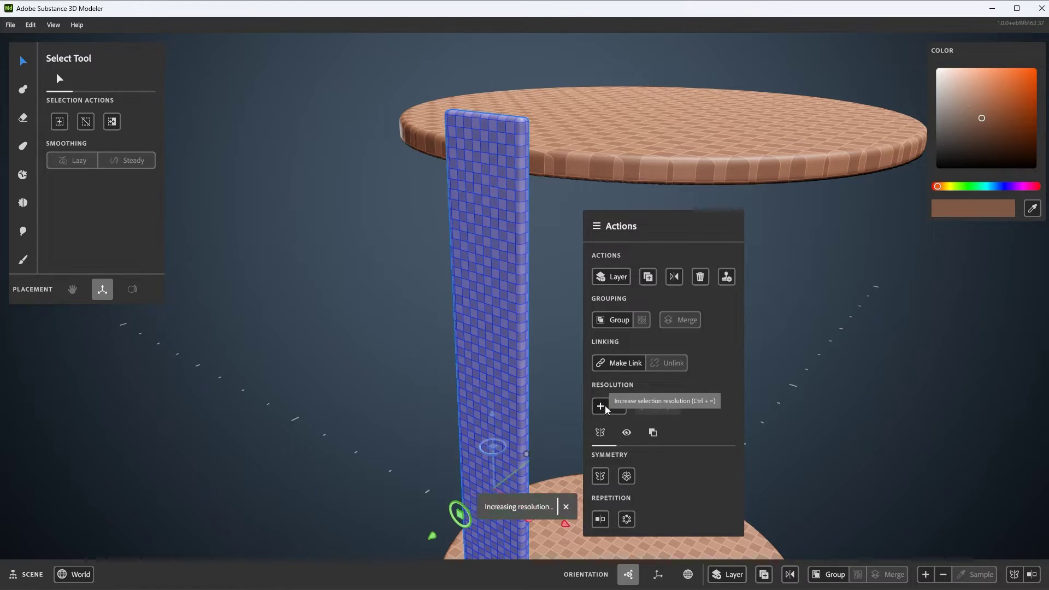
click(618, 407)
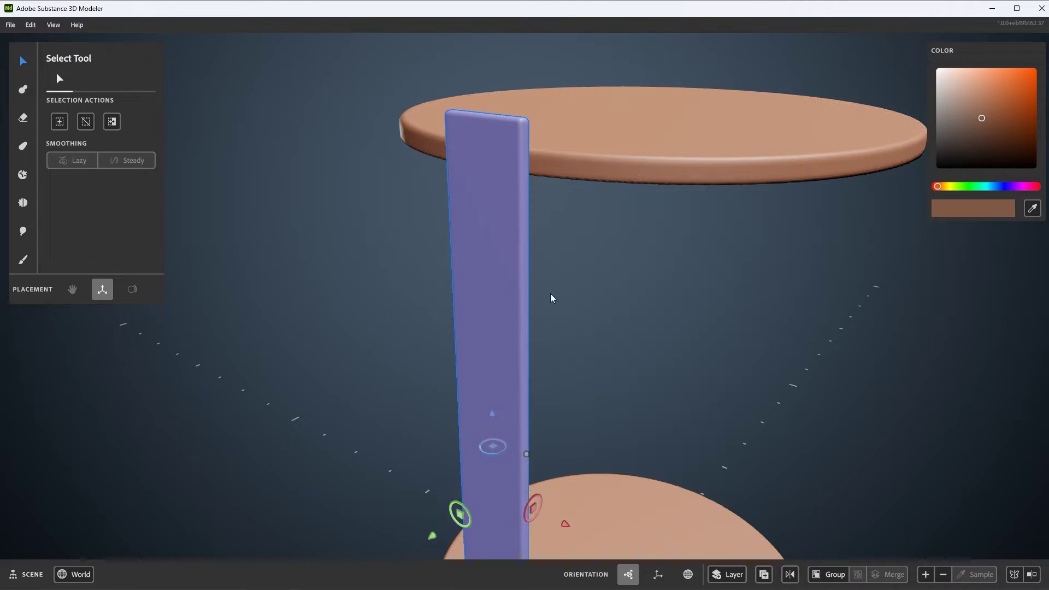
scroll(552, 297, down, 3)
click(589, 276)
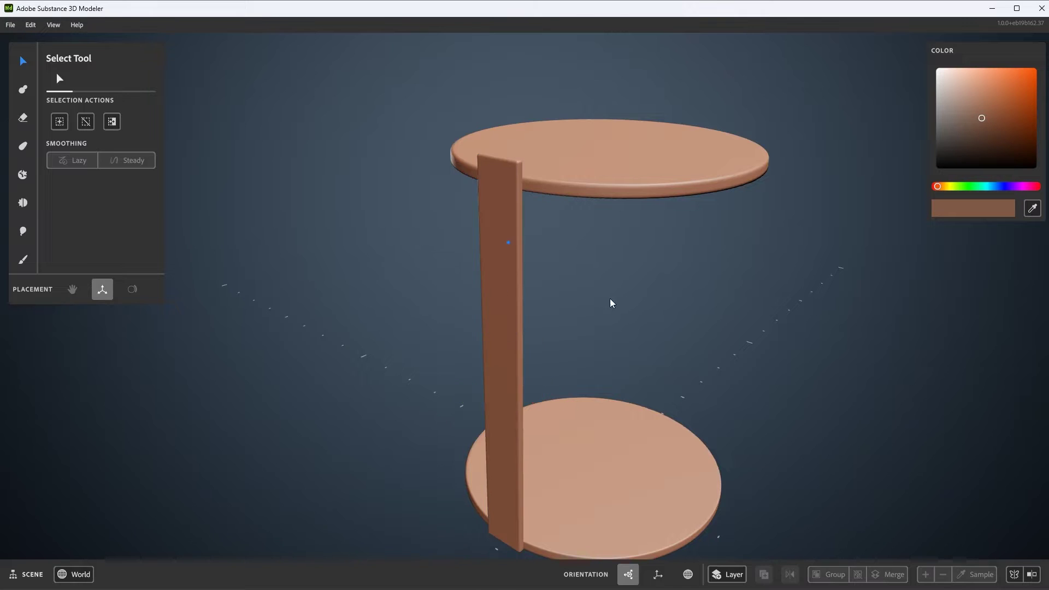
scroll(611, 300, down, 3)
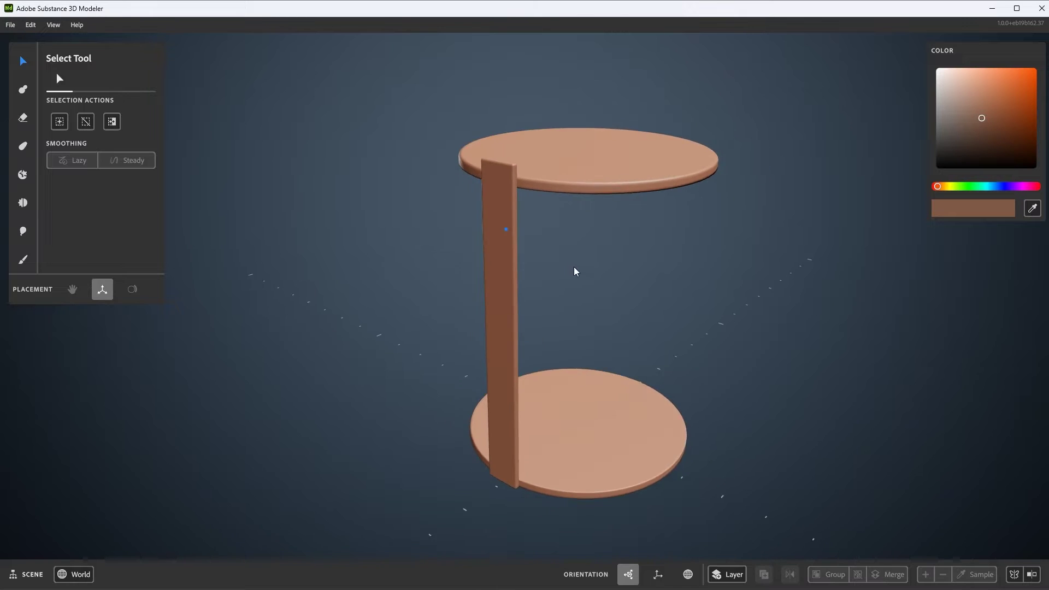
Apply radial repetition to the slat so that copies stand around the rim of the two discs.
click(610, 177)
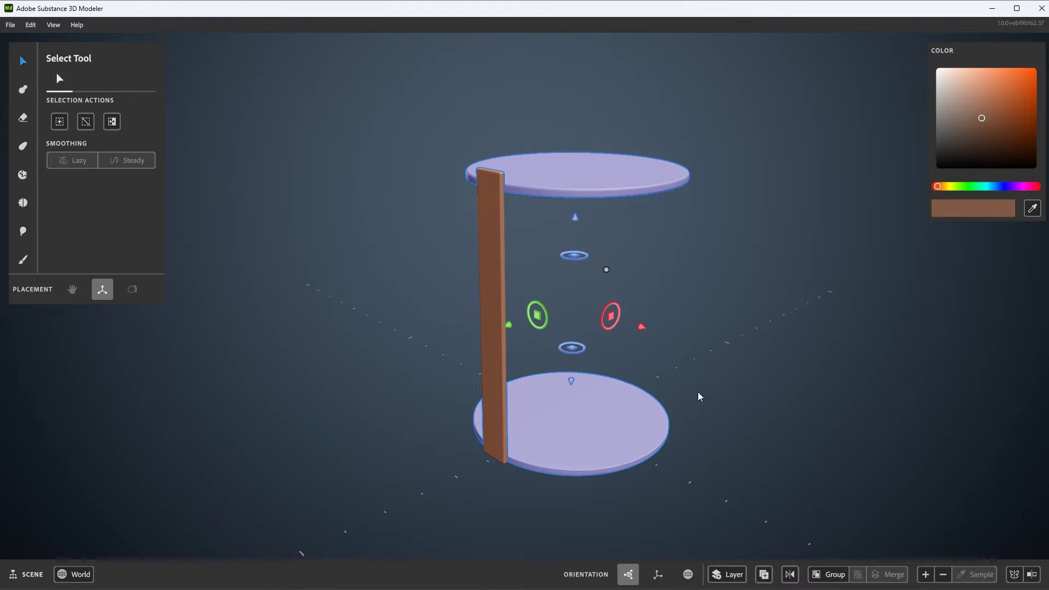
click(494, 247)
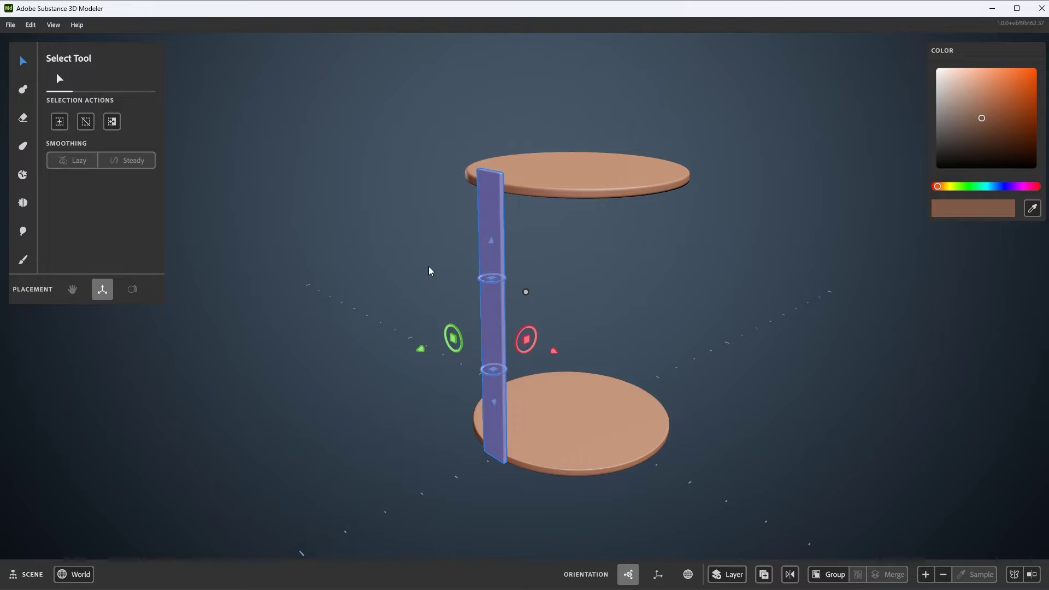
click(525, 242)
click(496, 235)
right_click(717, 137)
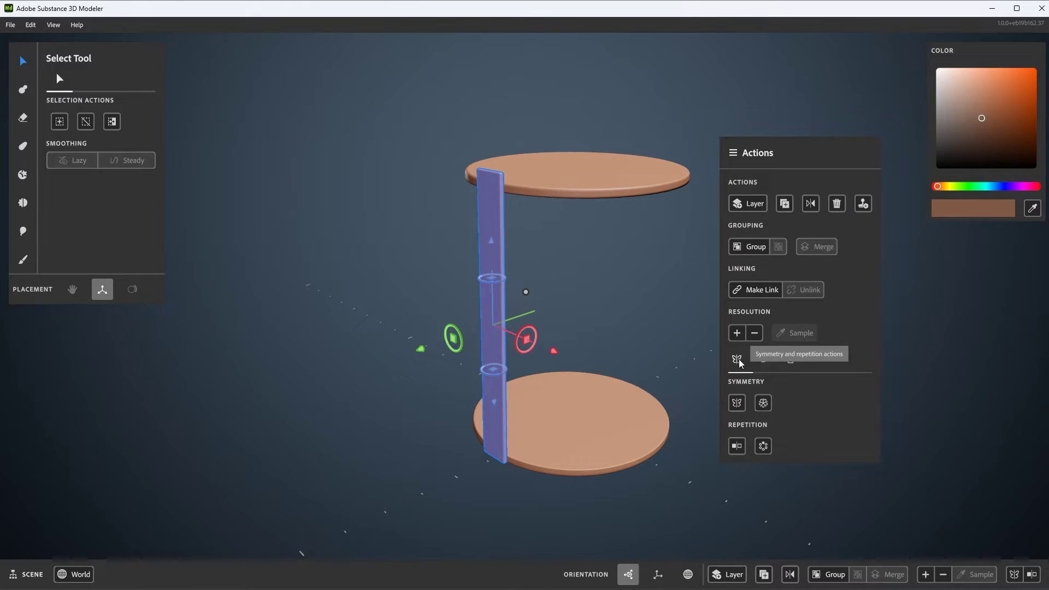
click(736, 447)
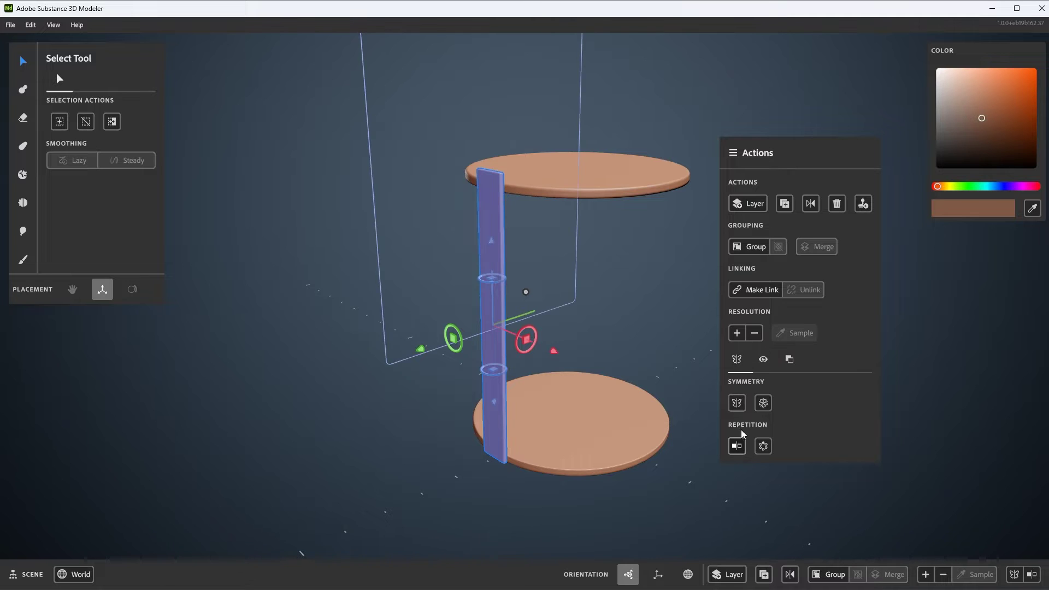
click(763, 446)
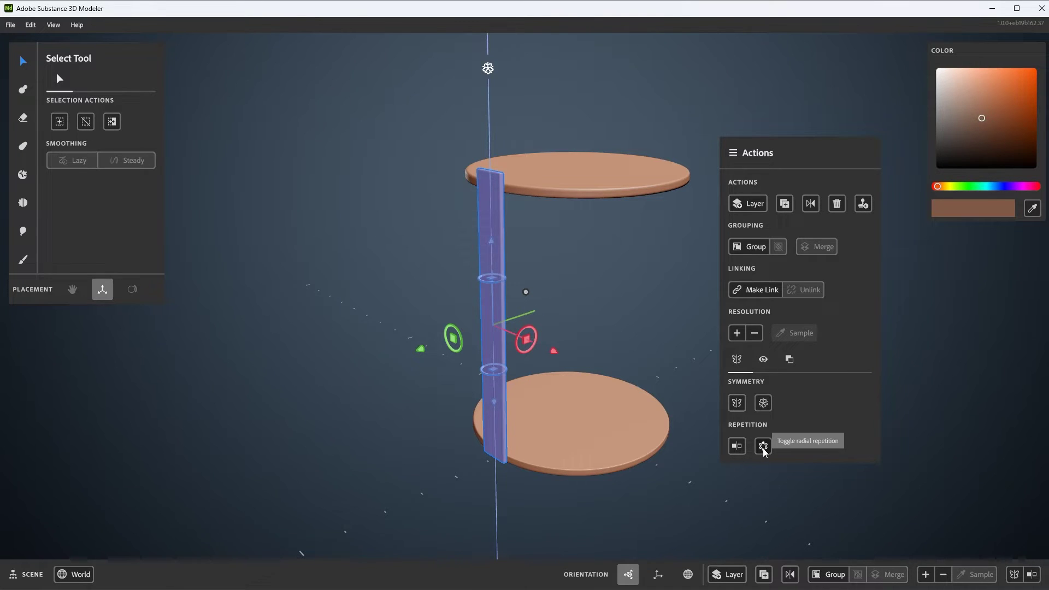
click(763, 447)
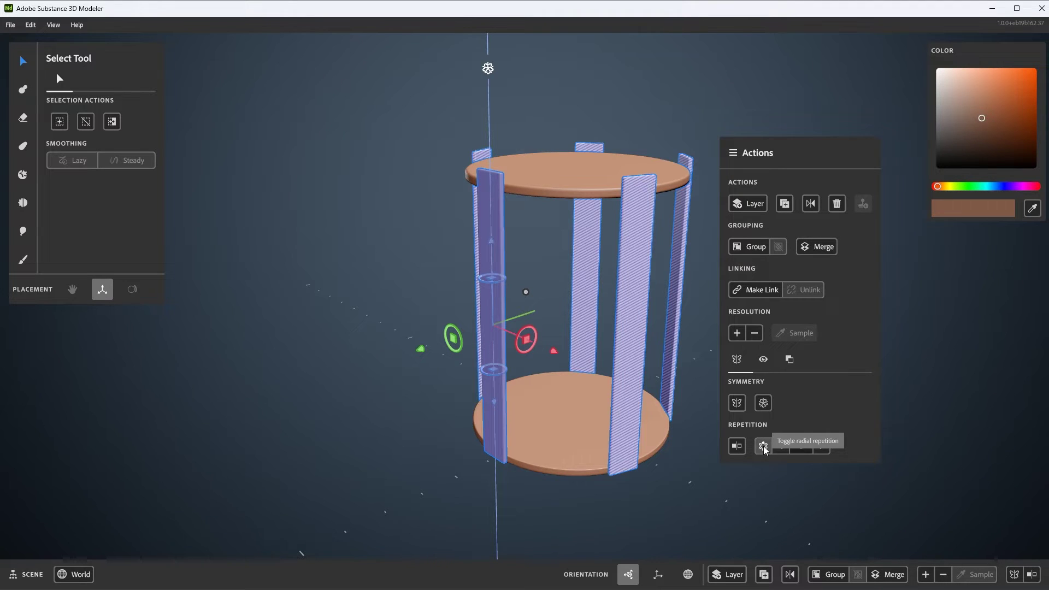
Raise the slat's radial repetition count beyond 19 until neighbouring slats meet in a closed ring.
alt+drag(591, 358, 543, 425)
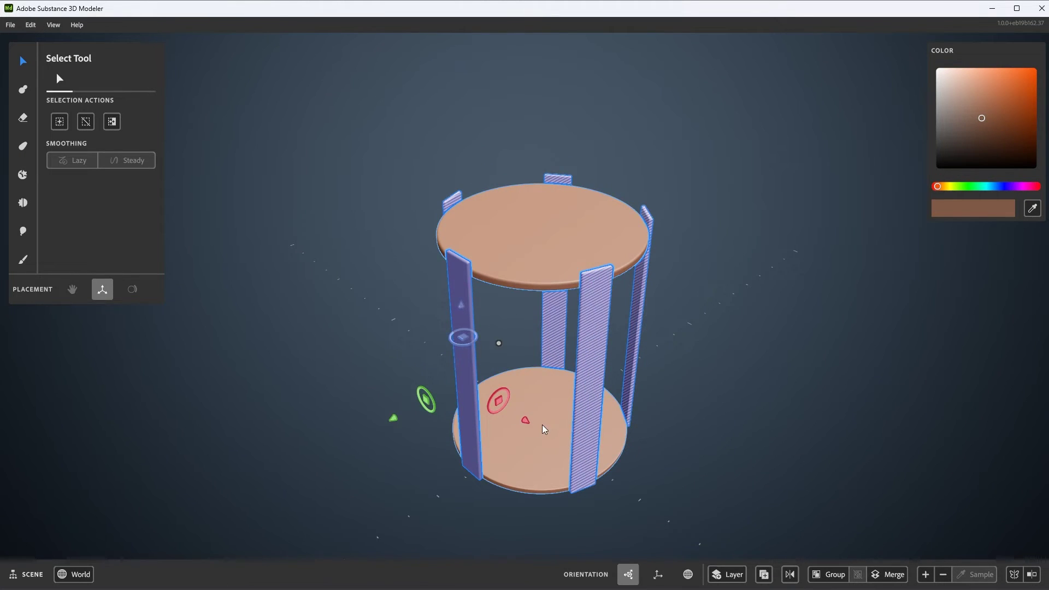
alt+drag(625, 413, 677, 344)
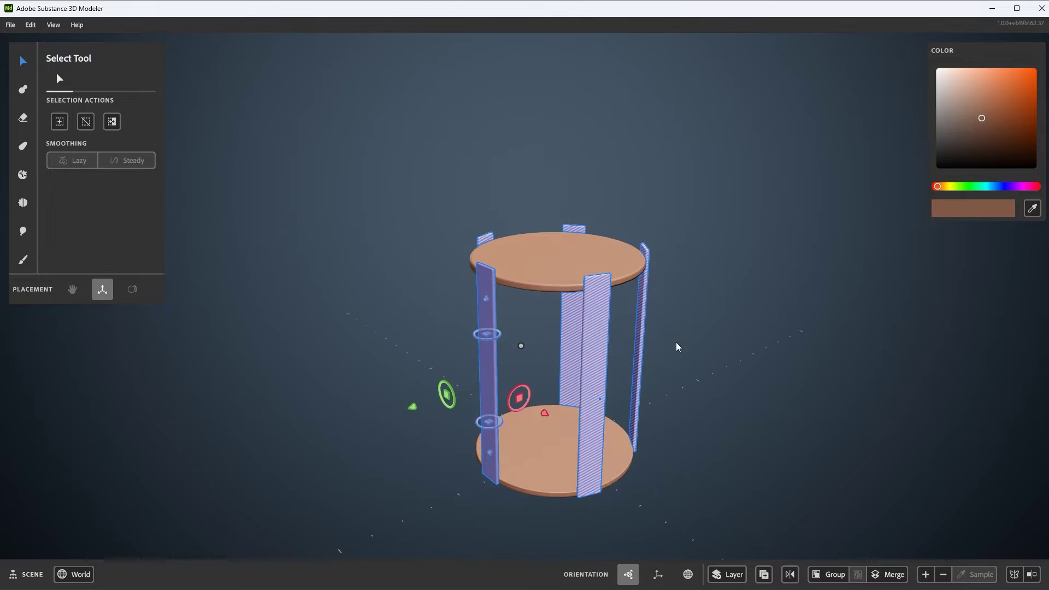
right_click(710, 246)
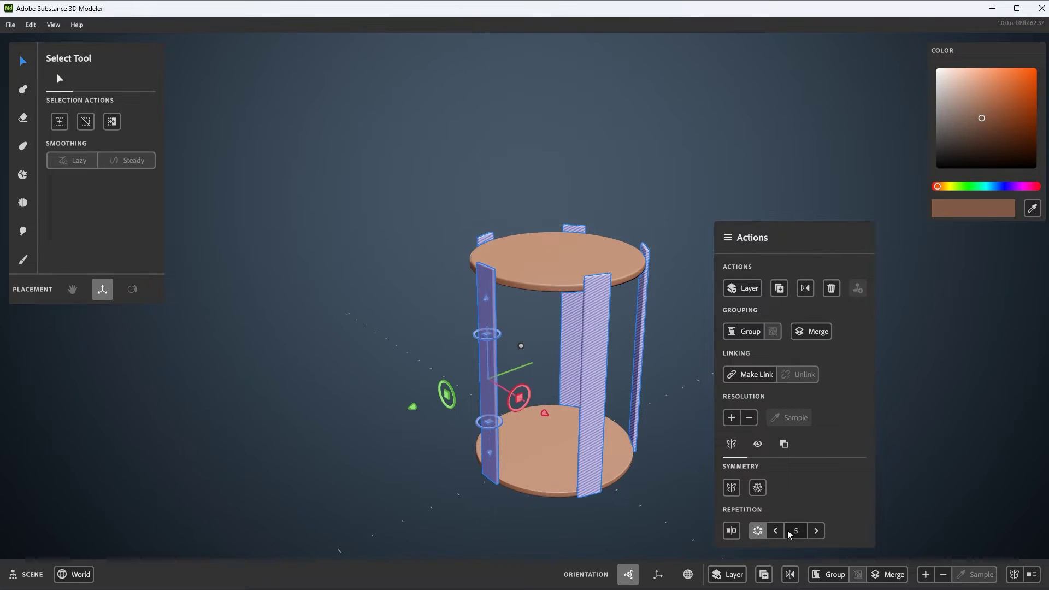
click(816, 530)
click(816, 531)
click(816, 530)
click(816, 530)
click(816, 530)
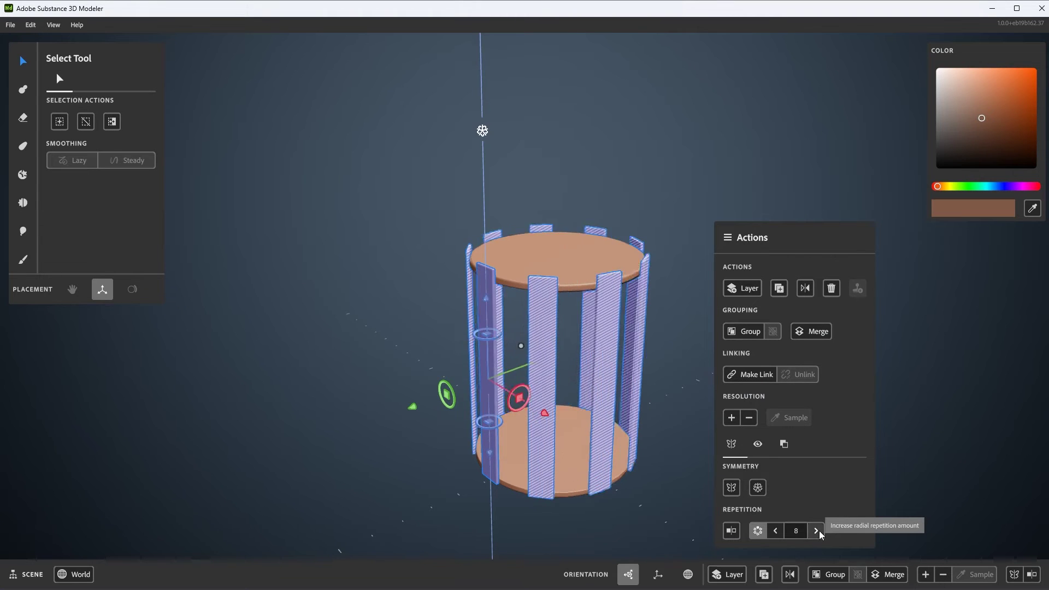
click(816, 530)
click(816, 530)
click(816, 530)
click(816, 530)
click(816, 530)
click(816, 531)
click(816, 531)
click(816, 530)
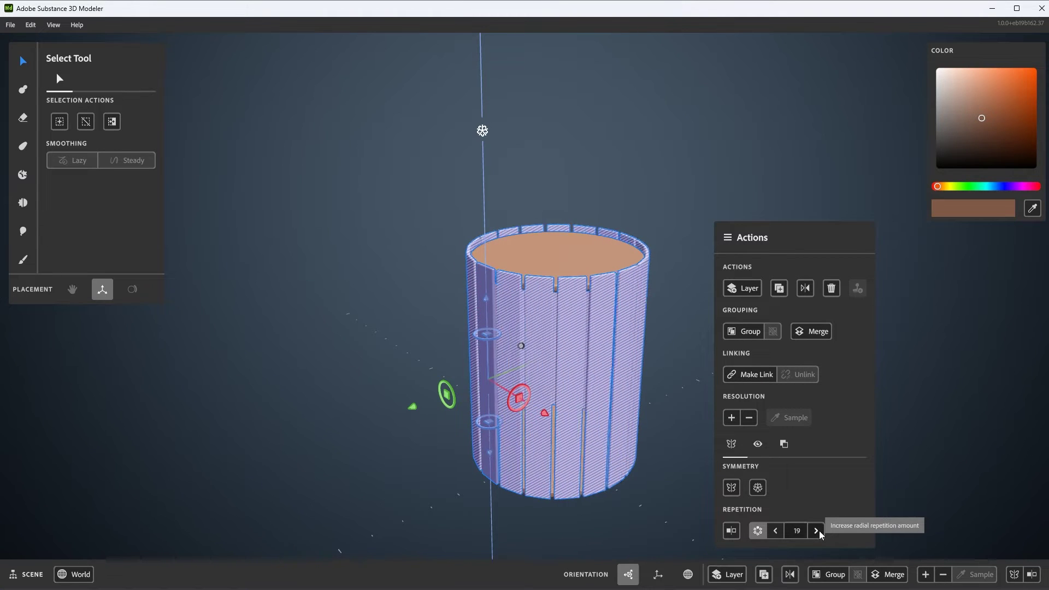
click(816, 530)
click(816, 530)
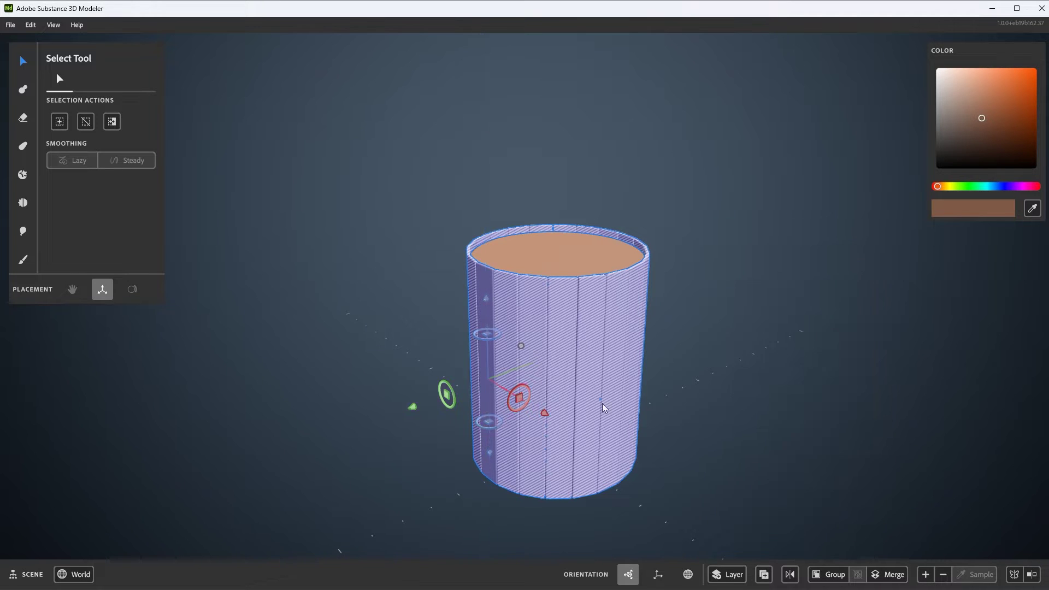
Examine the ring of slats and the lid disc from several angles, checking the side profile for a barrel-like bulge.
scroll(672, 445, up, 5)
alt+right_drag(667, 343, 610, 335)
alt+drag(610, 335, 655, 323)
alt+right_drag(655, 322, 615, 325)
alt+middle_drag(615, 325, 596, 288)
alt+drag(596, 288, 572, 278)
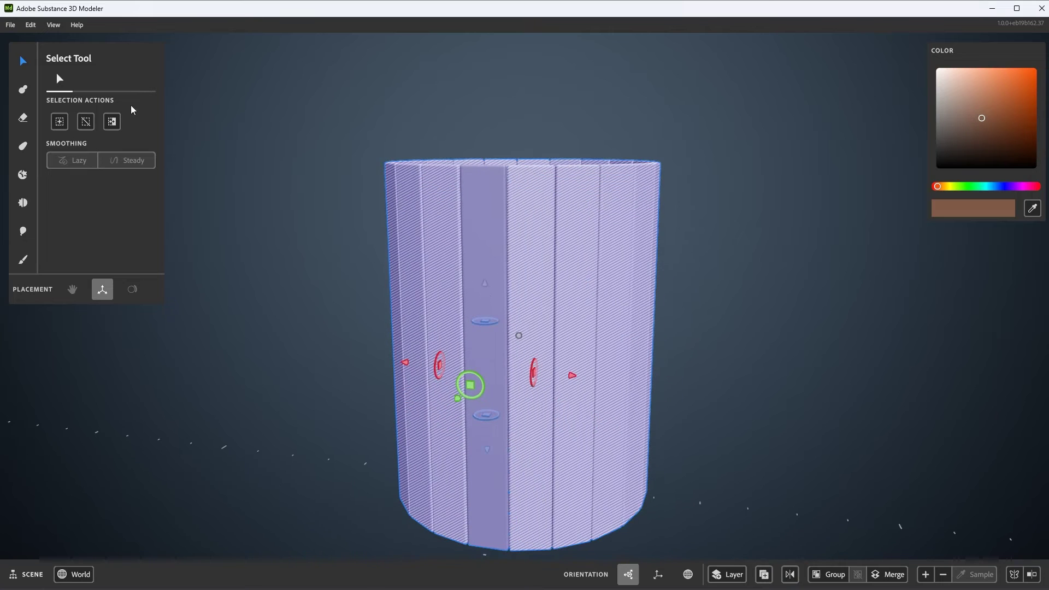
click(291, 200)
alt+drag(393, 268, 445, 325)
click(527, 213)
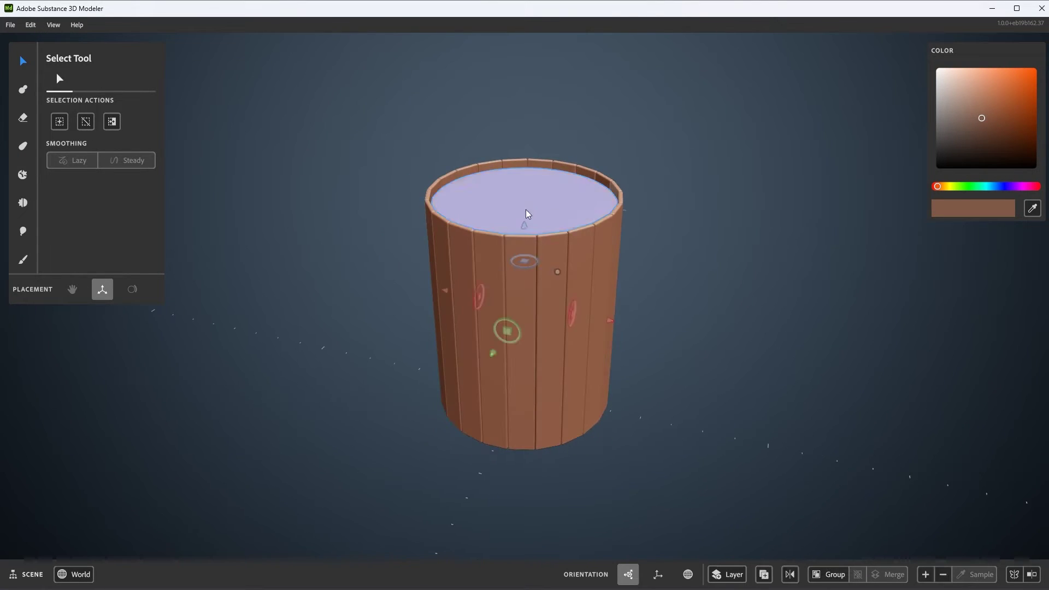
mouse_move(524, 338)
alt+mouse_down()
mouse_move(531, 211)
mouse_move(522, 348)
alt+mouse_up()
click(486, 241)
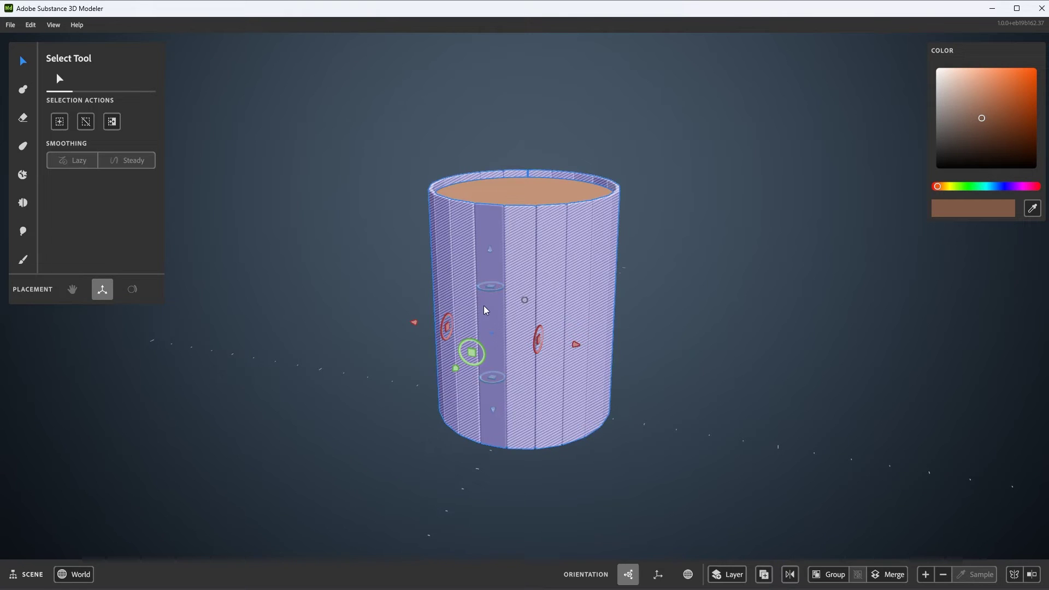
alt+drag(484, 306, 605, 294)
click(699, 315)
click(605, 294)
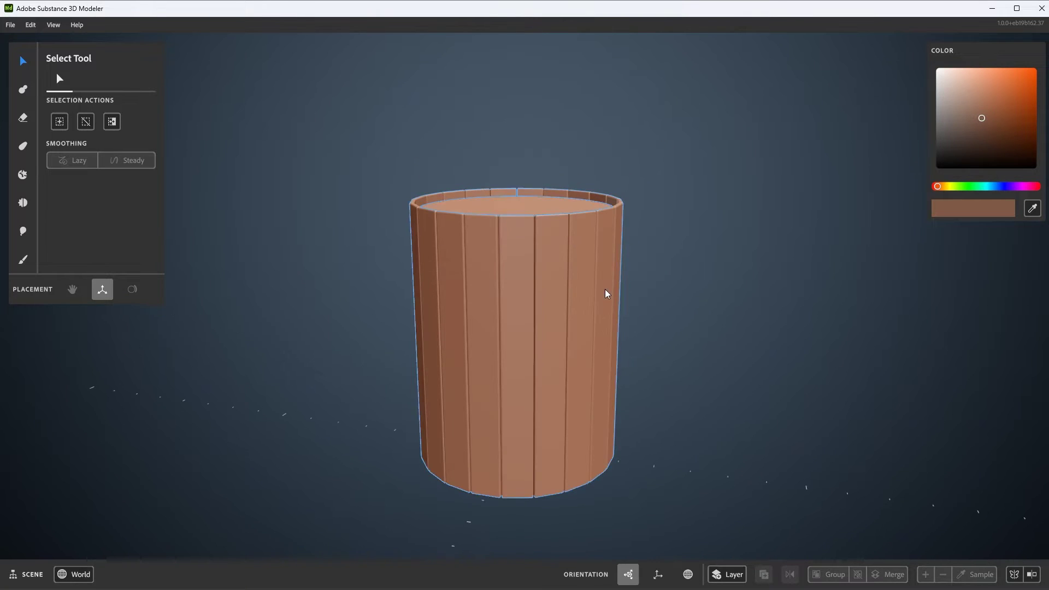
alt+right_drag(609, 313, 646, 342)
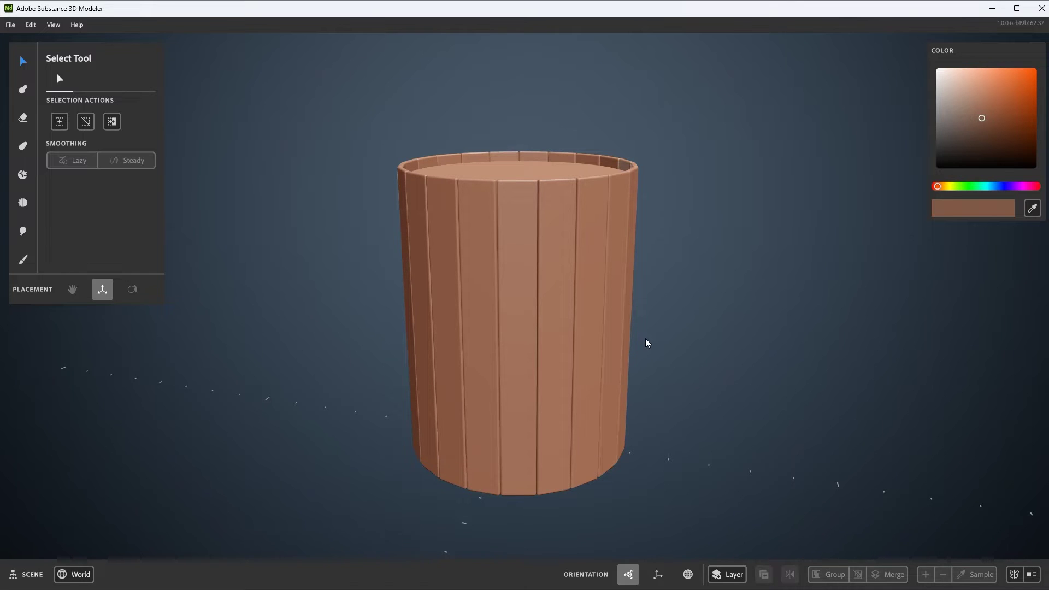
alt+right_drag(646, 342, 642, 332)
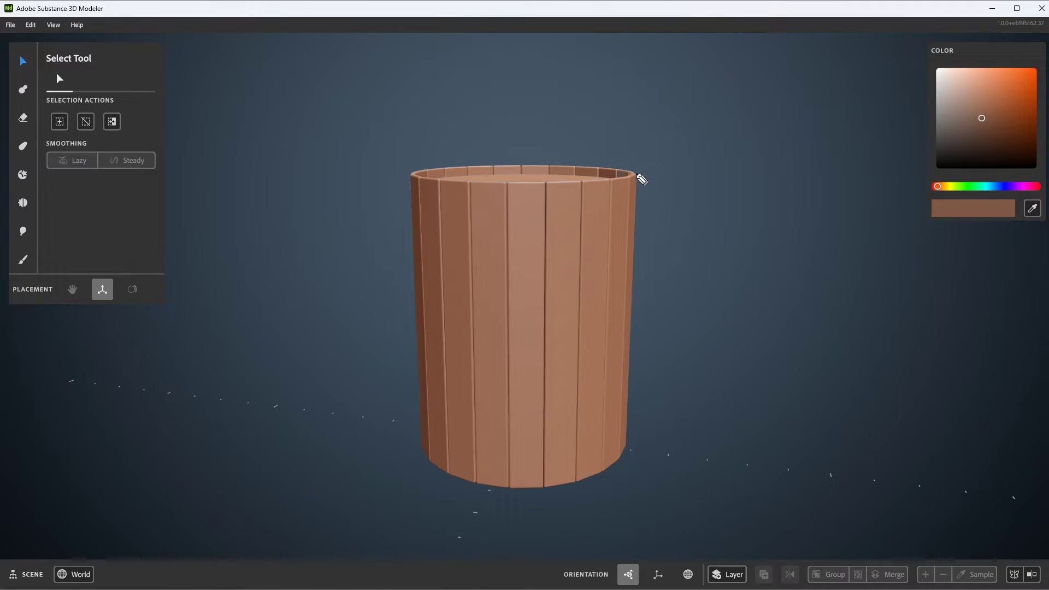
mouse_move(635, 173)
mouse_down()
mouse_move(663, 335)
mouse_move(633, 459)
mouse_up()
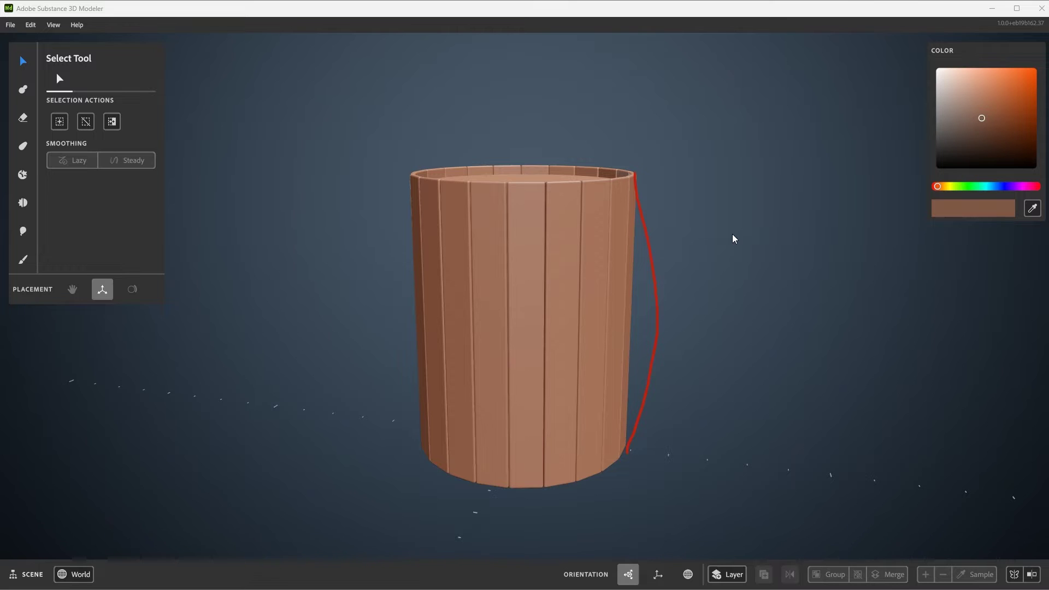
Select the slat together with its radial copies.
click(539, 251)
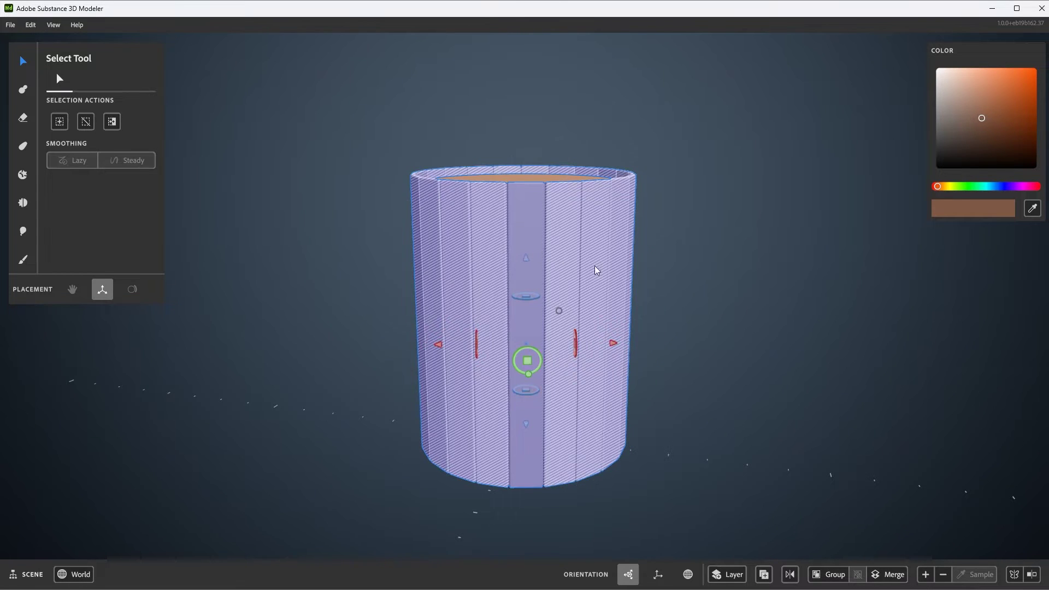
alt+drag(595, 267, 541, 282)
alt+right_drag(541, 283, 569, 269)
alt+drag(570, 269, 565, 308)
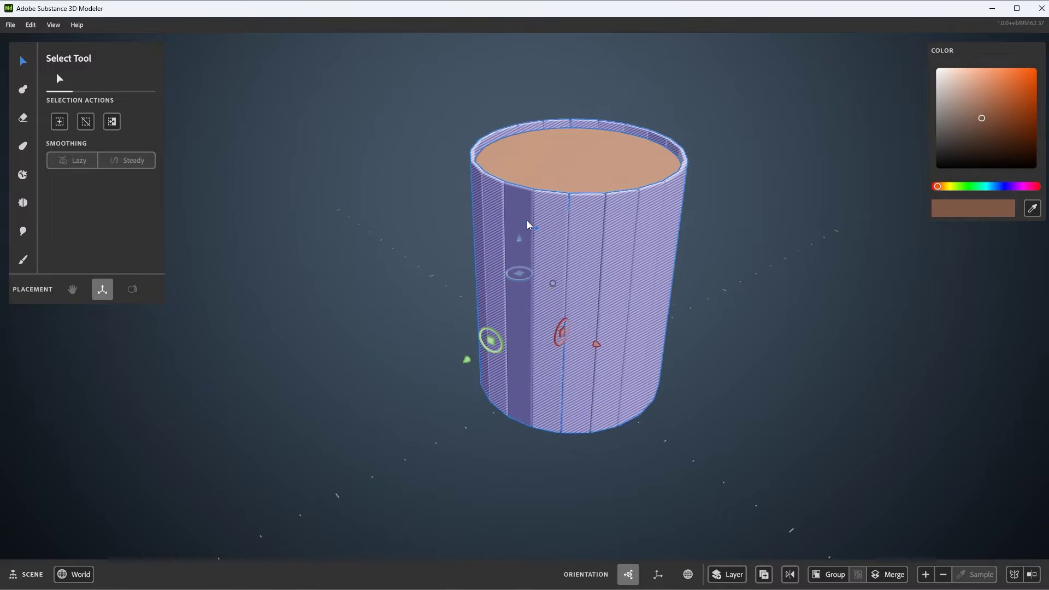
Try moving the repeated slats outward and tilting them, and undo these changes.
mouse_move(465, 364)
mouse_down()
mouse_move(426, 363)
mouse_move(476, 361)
mouse_up()
drag(528, 304, 517, 314)
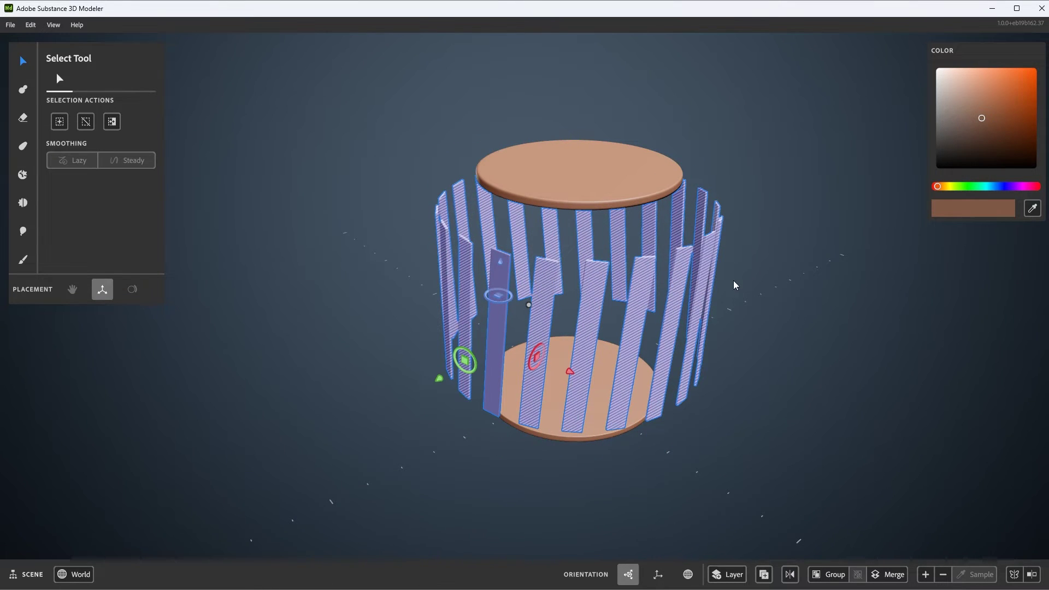
key(ctrl+z)
key(ctrl+z)
key(ctrl+z)
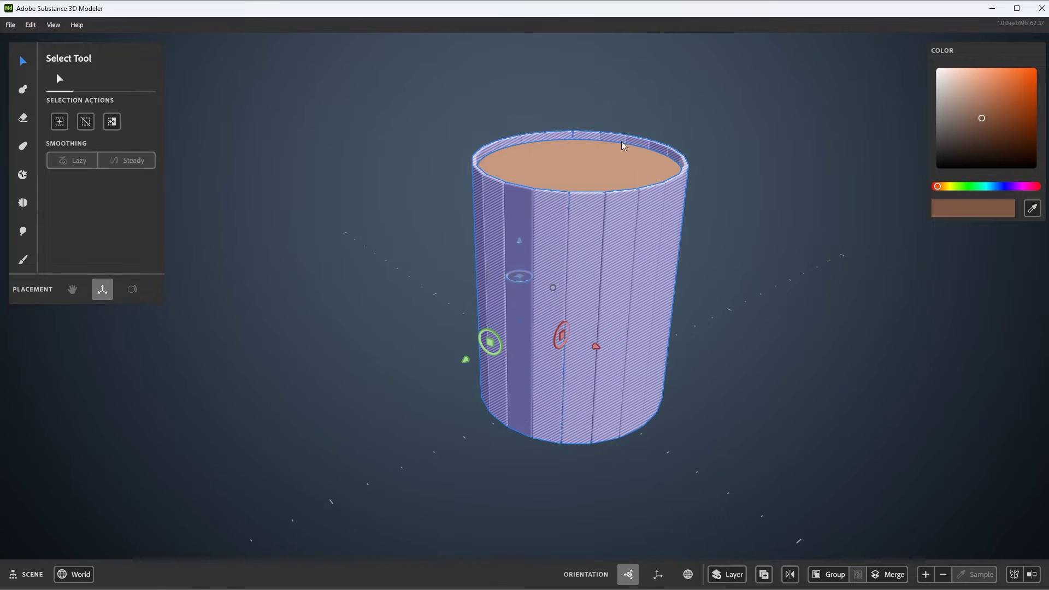
Set the Warp tool's size to 0.34 m and pull the slat outward at mid-height to bulge all the repeated slats.
scroll(611, 218, up, 2)
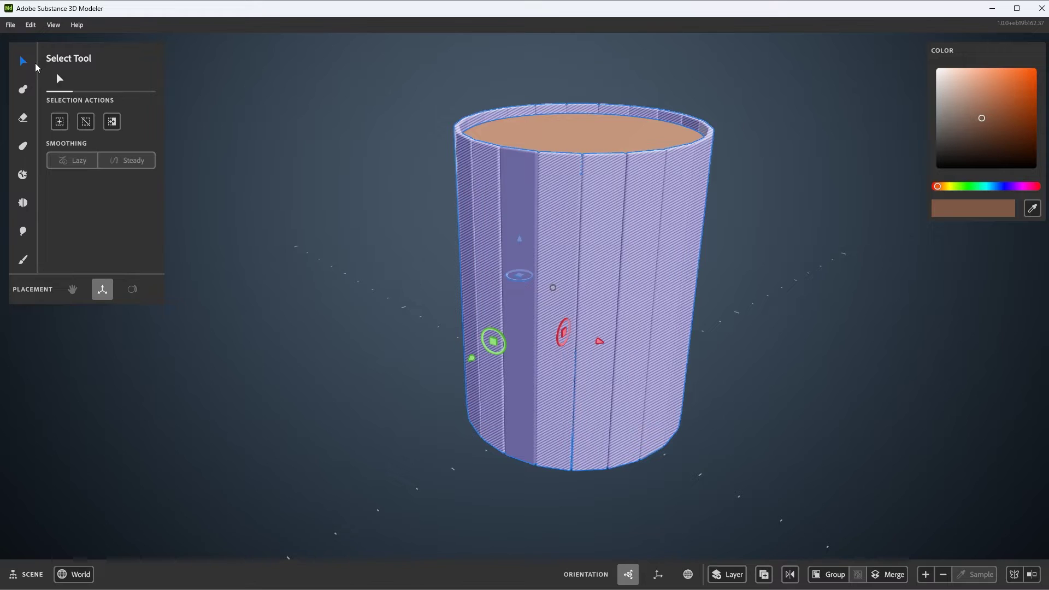
click(23, 147)
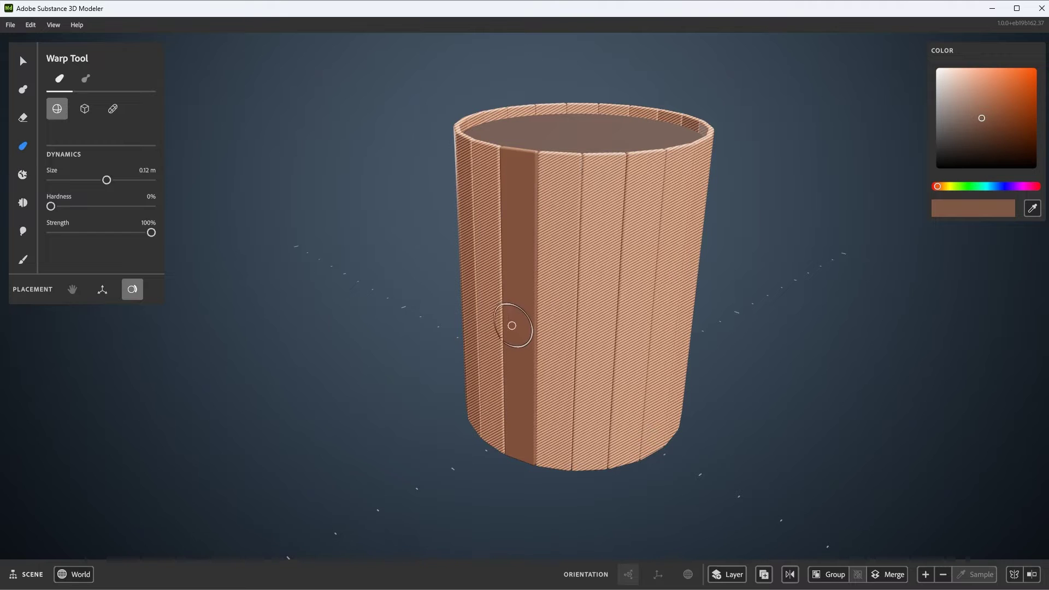
scroll(516, 293, up, 3)
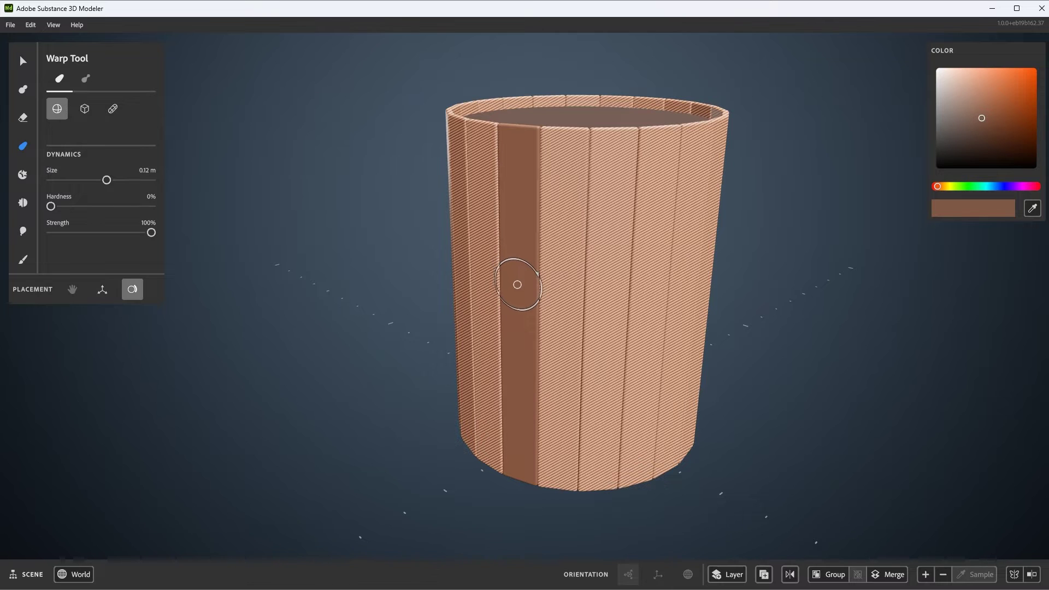
mouse_move(515, 279)
ctrl+mouse_down()
mouse_move(504, 308)
mouse_move(587, 263)
mouse_move(523, 301)
mouse_move(552, 273)
mouse_move(579, 270)
mouse_move(534, 292)
ctrl+mouse_up()
scroll(524, 283, down, 1)
scroll(525, 281, up, 1)
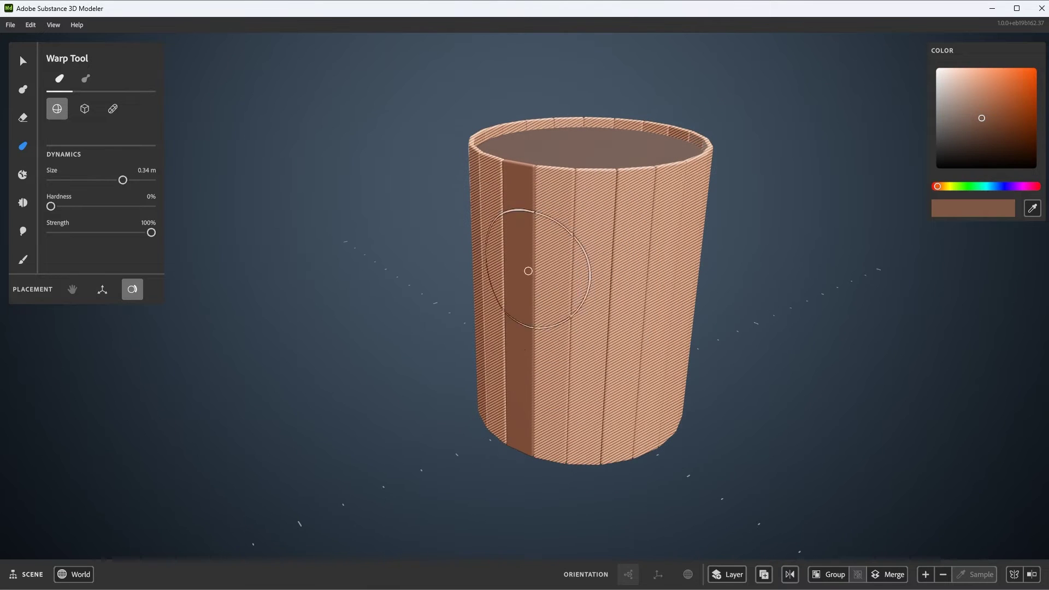
drag(517, 290, 477, 304)
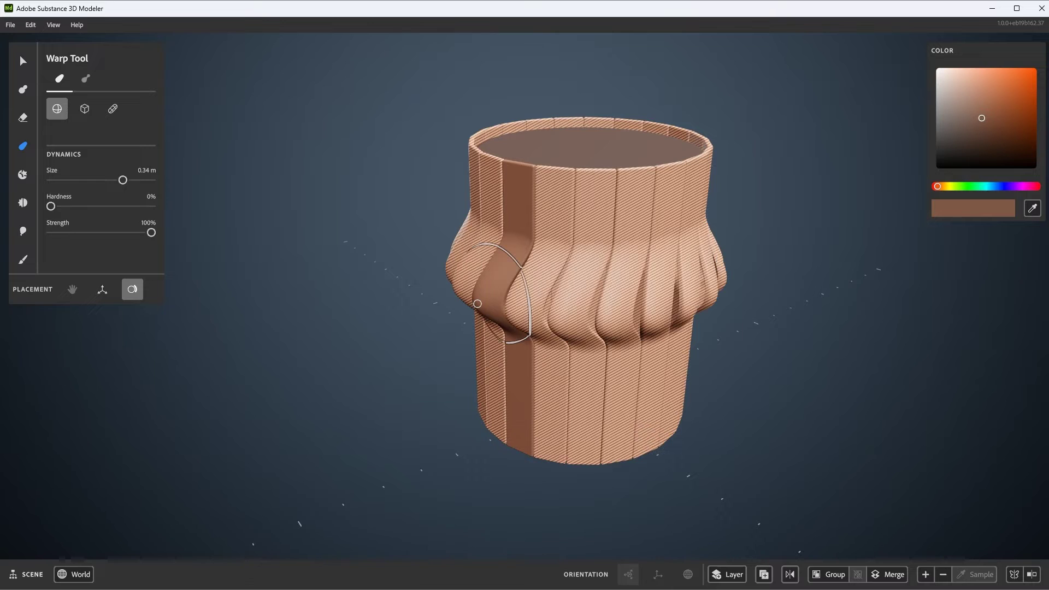
Undo the Warp bulge at mid-height on the repeated slats.
right_drag(568, 334, 651, 364)
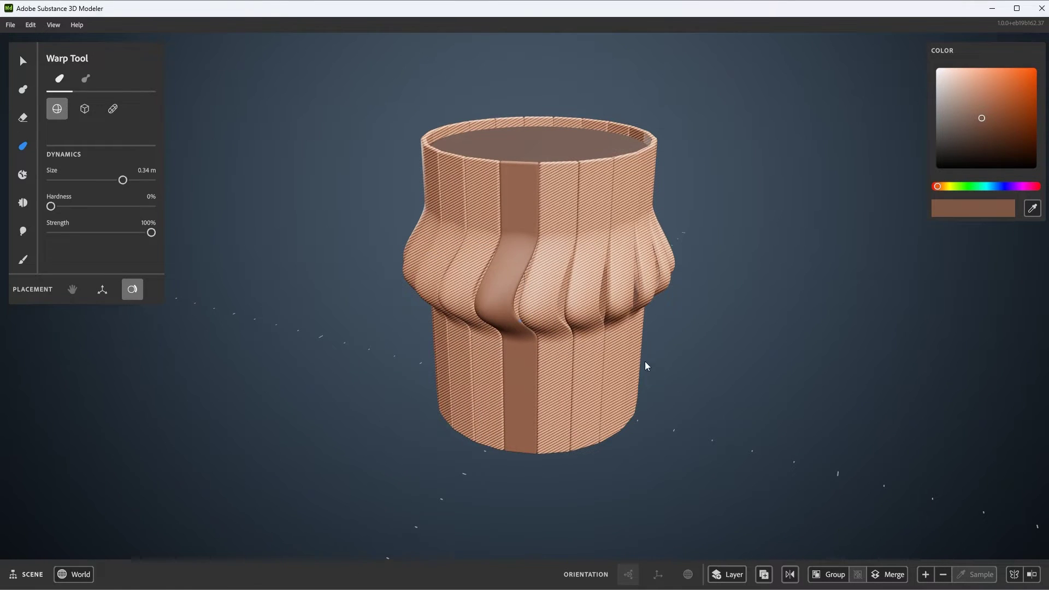
key(ctrl+z)
key(ctrl+z)
Try pulling the slat outward at mid-height with the 0.34 m Warp tool, and undo the warp.
scroll(569, 329, up, 3)
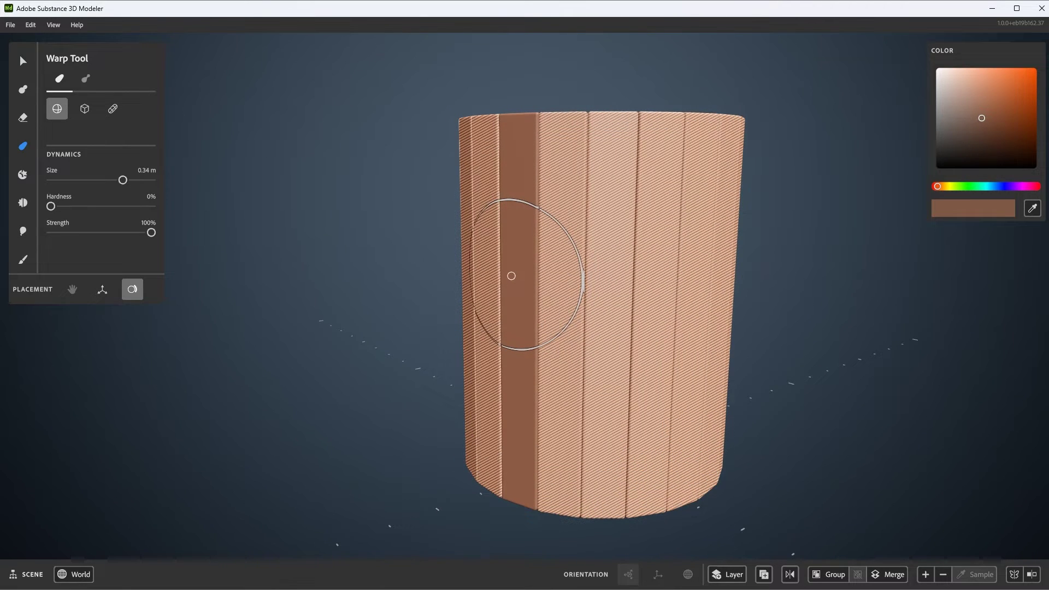
mouse_move(512, 276)
right_down()
mouse_move(533, 302)
mouse_move(516, 287)
right_up()
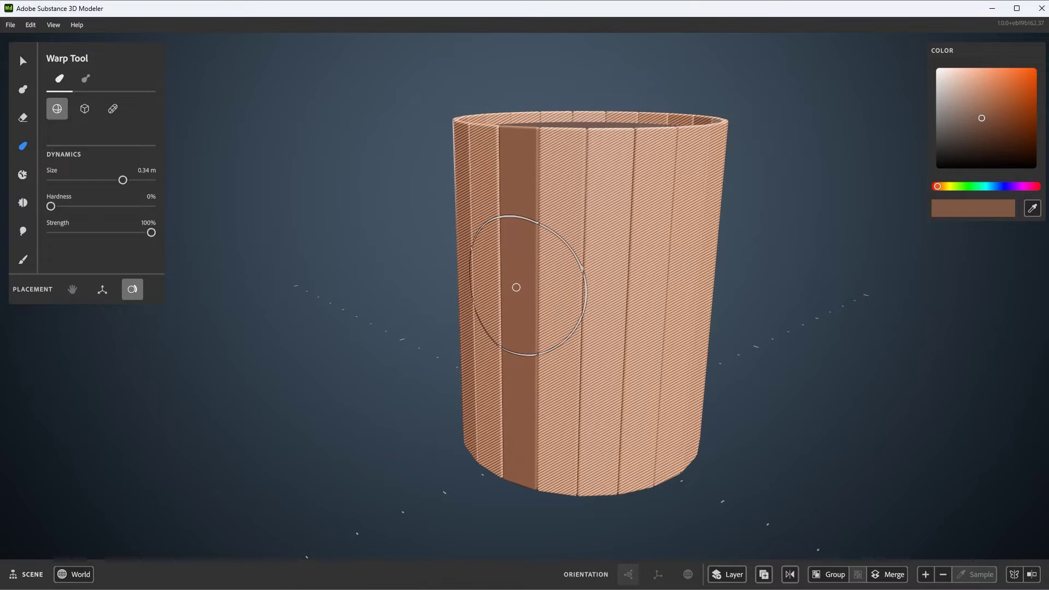
mouse_move(516, 282)
mouse_down()
mouse_move(483, 298)
mouse_move(526, 274)
mouse_move(485, 291)
mouse_up()
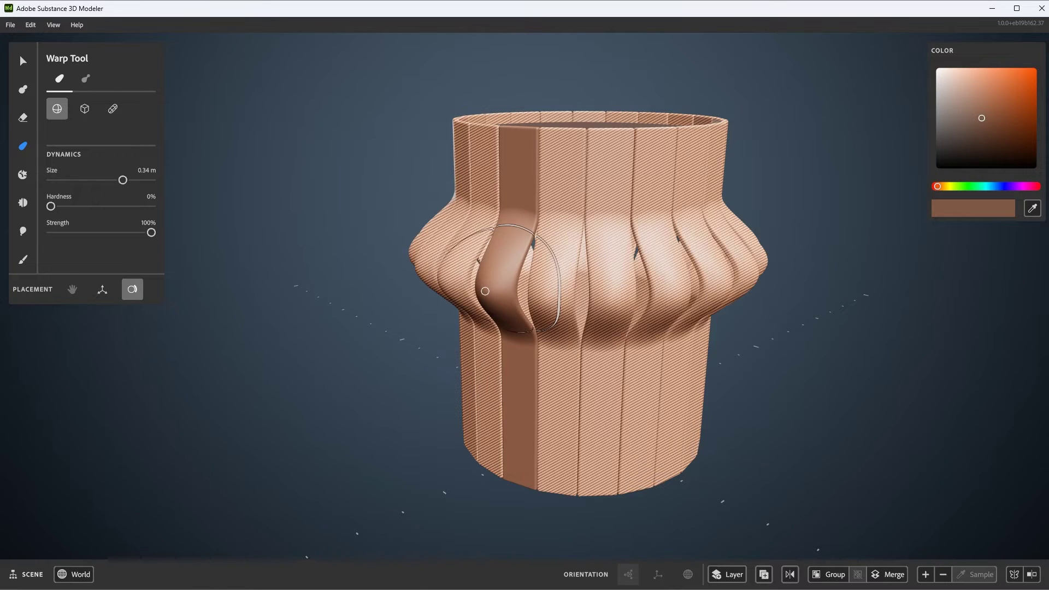
middle_drag(464, 349, 521, 331)
scroll(521, 328, down, 2)
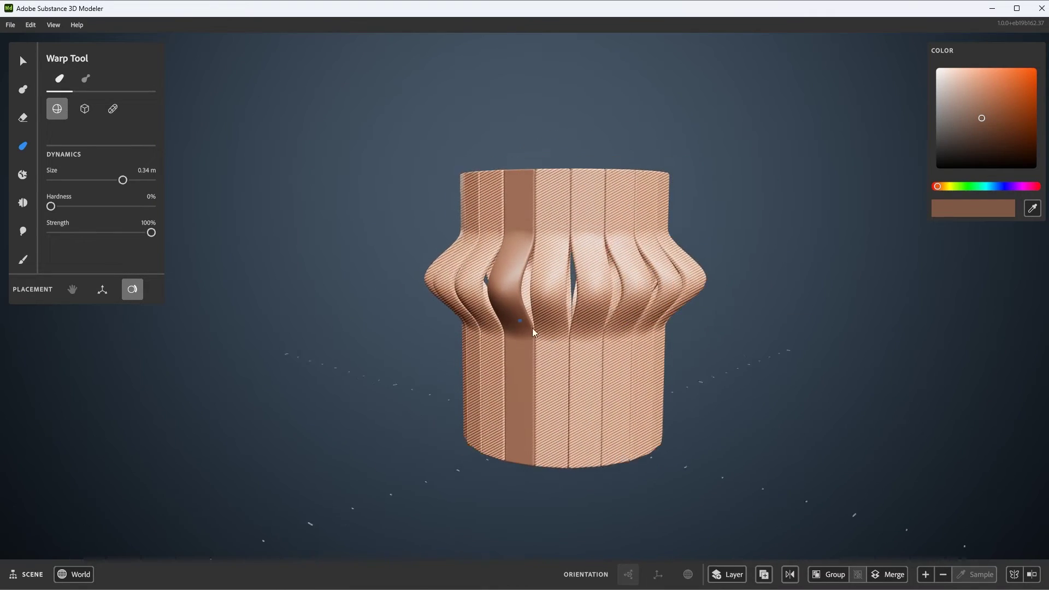
key(ctrl+z)
Try bulging the repeated slats outward with the Warp tool at 1.20 m and check the barrel shape from the side.
mouse_move(534, 319)
ctrl+right_down()
mouse_move(513, 298)
mouse_move(575, 295)
ctrl+right_up()
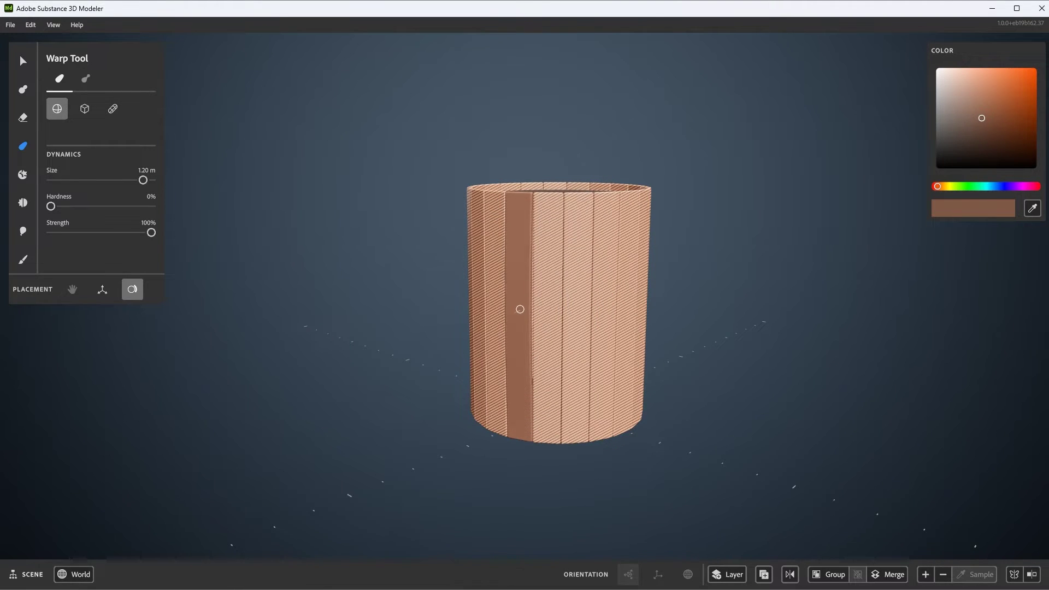
drag(518, 313, 509, 314)
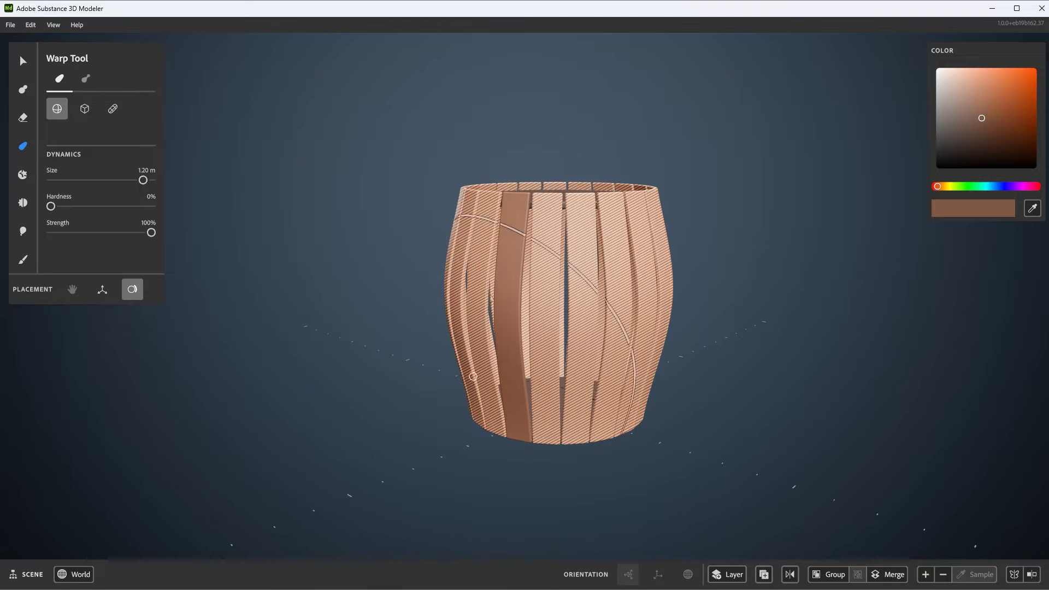
right_drag(530, 350, 312, 257)
click(23, 59)
click(381, 274)
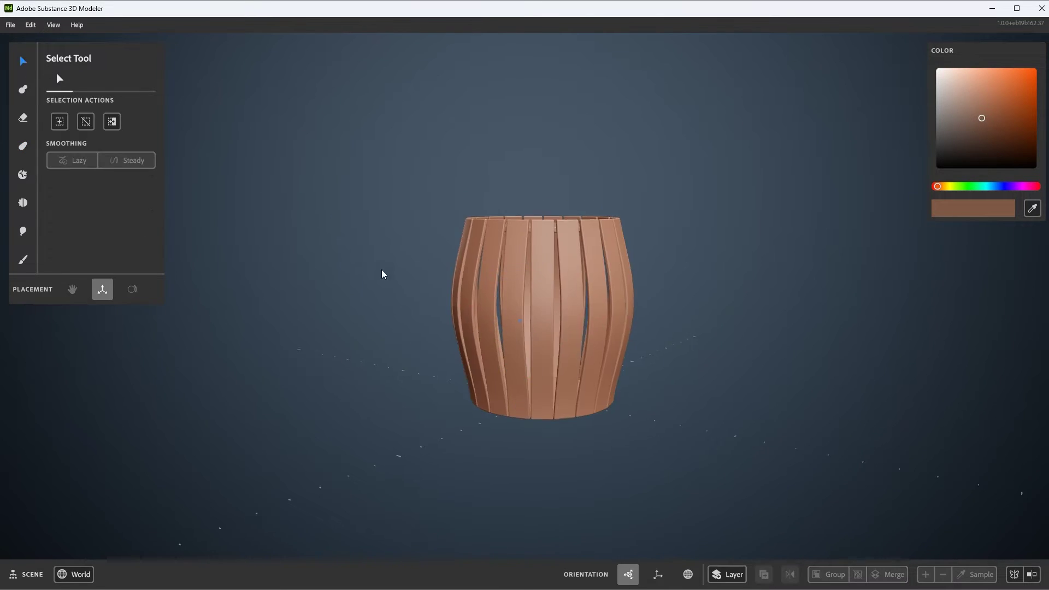
right_drag(382, 273, 483, 322)
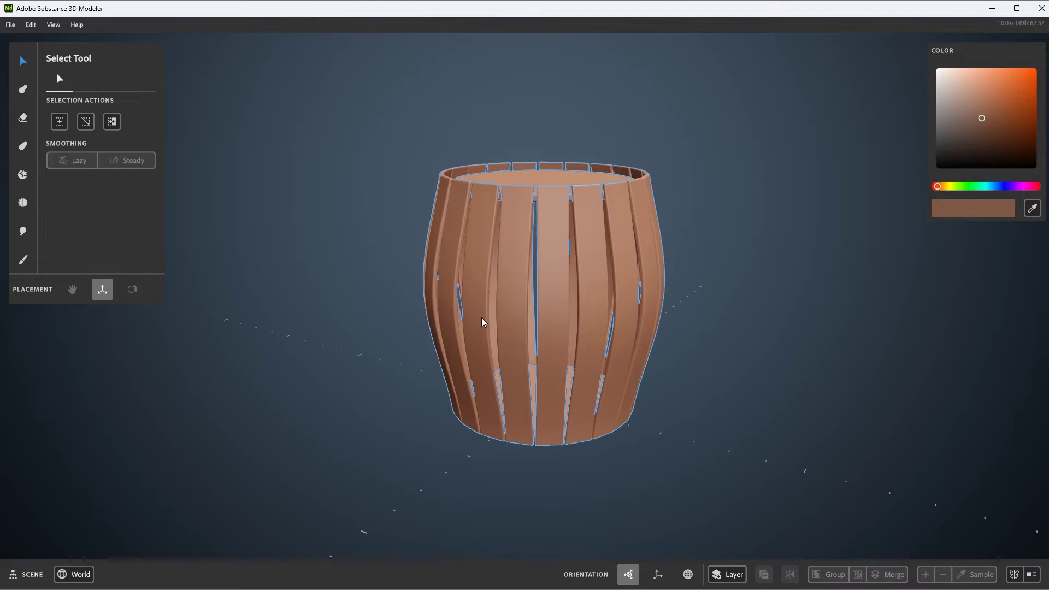
Select the slat with its radial copies and set the Warp tool's size to 0.45 m.
click(483, 322)
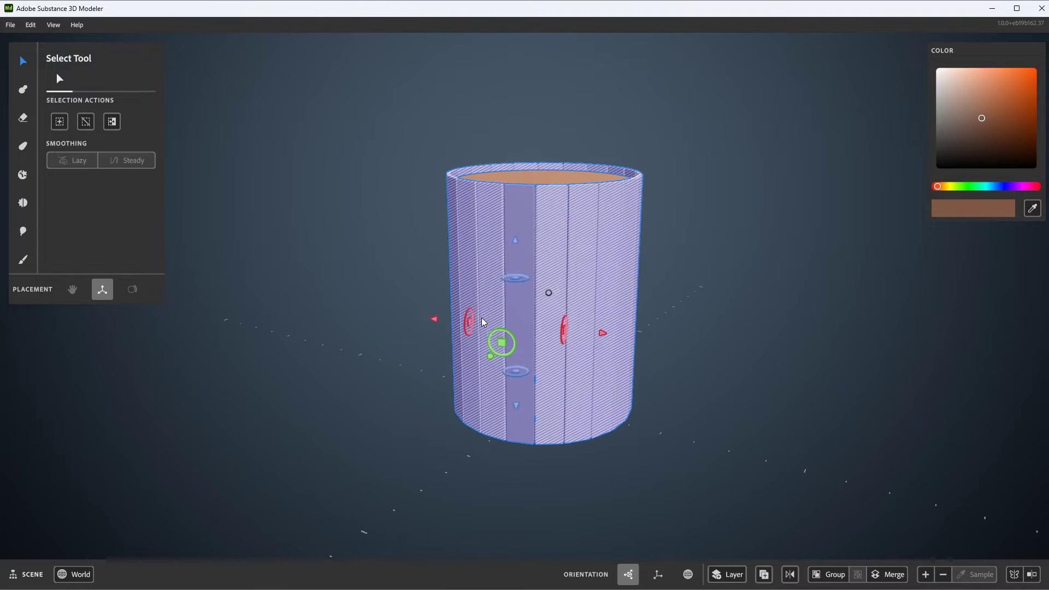
scroll(492, 306, up, 2)
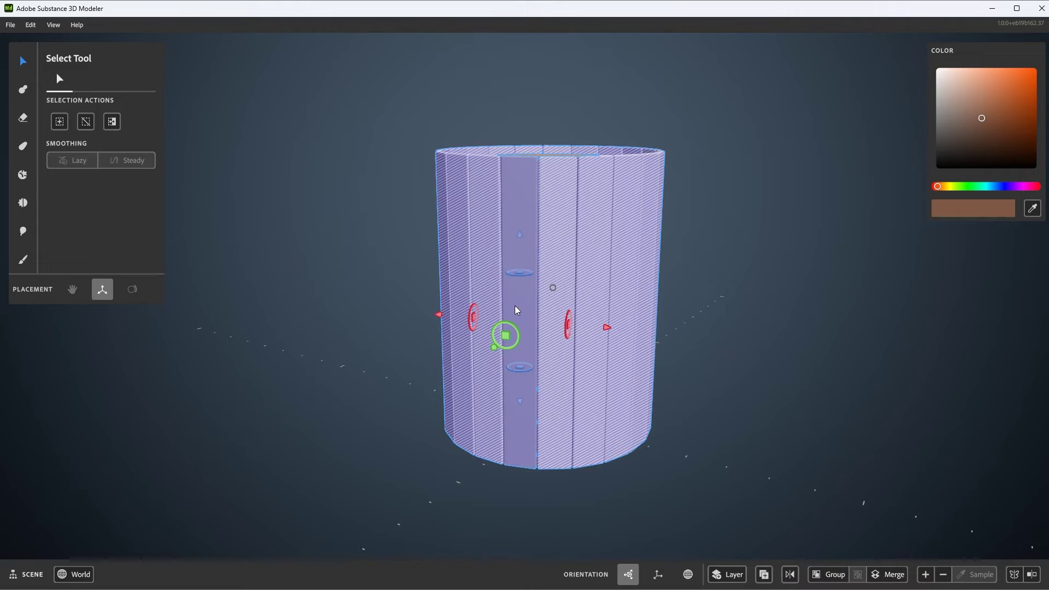
key(w)
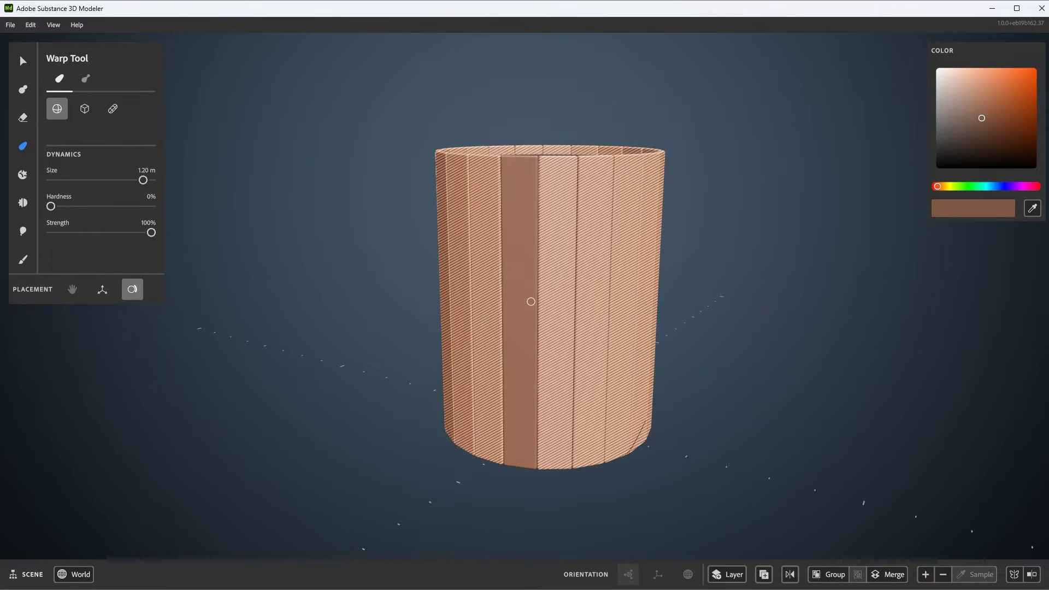
ctrl+right_drag(531, 302, 476, 309)
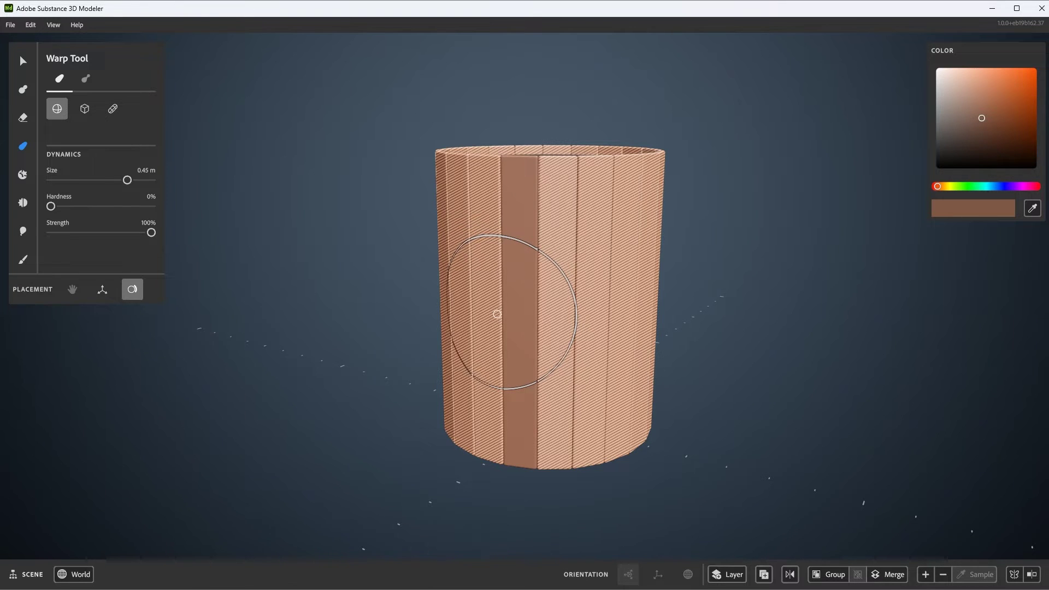
Try anchoring the Warp tool's transform gizmo on the slat at mid-height, switching between gizmo and surface placement, and release it.
click(515, 286)
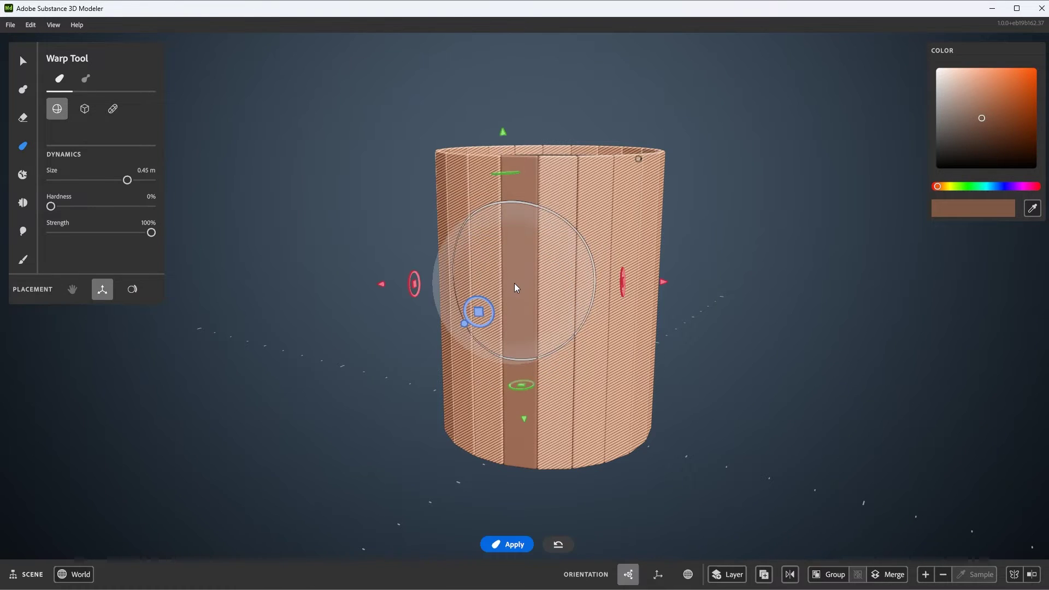
key(Return)
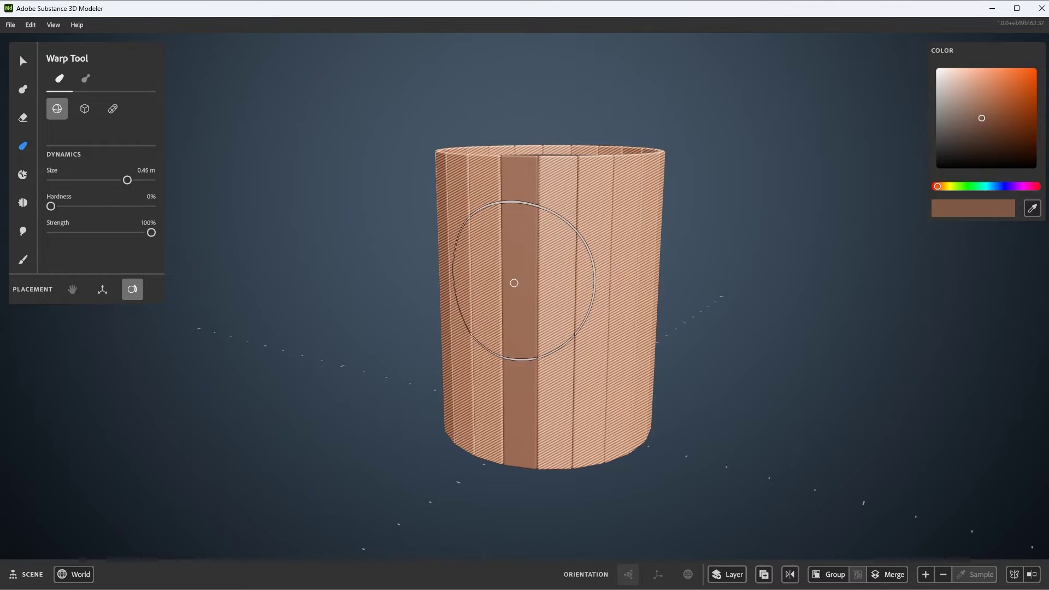
click(101, 290)
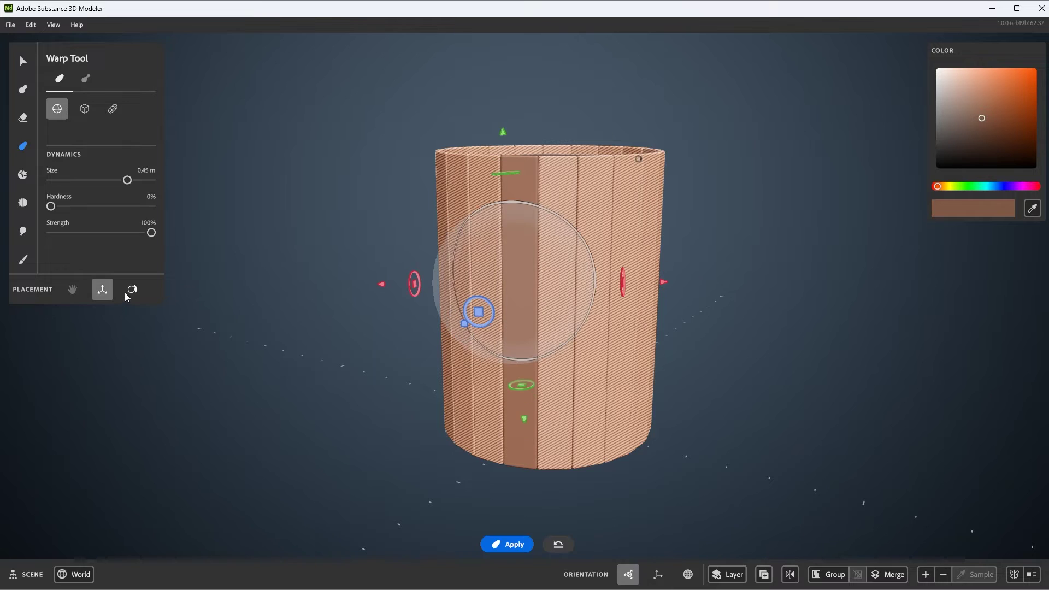
click(132, 290)
click(105, 292)
scroll(415, 350, down, 3)
alt+drag(421, 357, 503, 306)
mouse_move(447, 284)
mouse_down()
mouse_move(468, 280)
mouse_move(444, 286)
mouse_up()
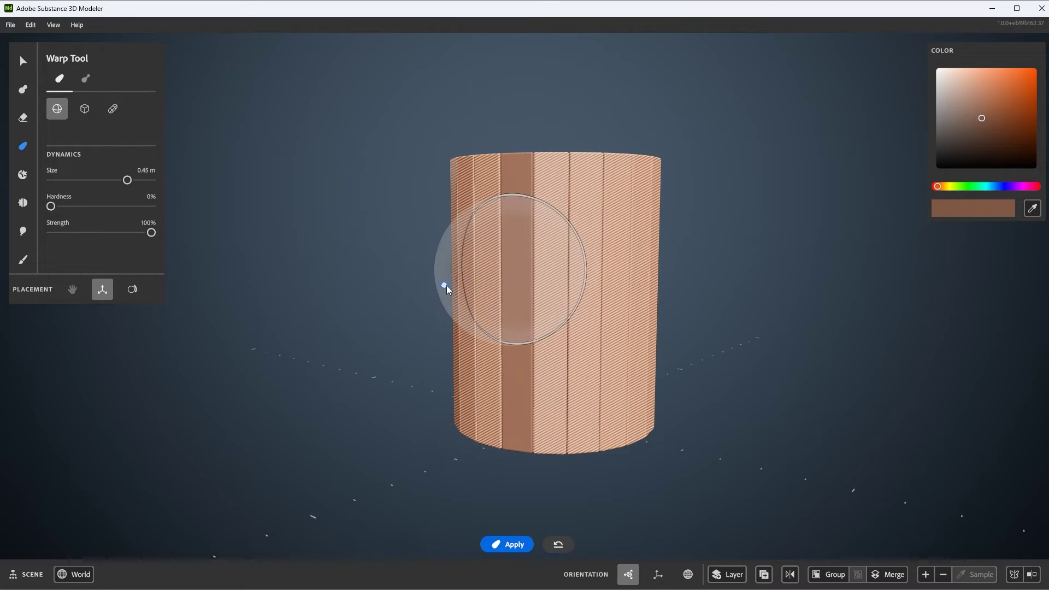
alt+drag(548, 328, 683, 270)
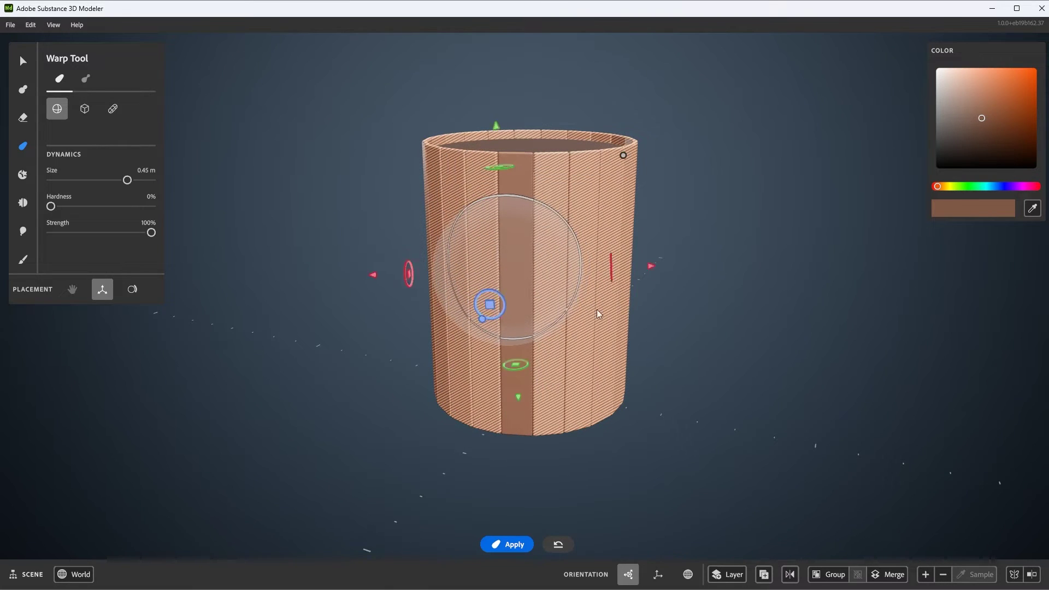
mouse_move(597, 312)
alt+mouse_down()
mouse_move(578, 304)
mouse_move(572, 322)
mouse_move(490, 353)
mouse_move(545, 362)
mouse_move(594, 310)
alt+mouse_up()
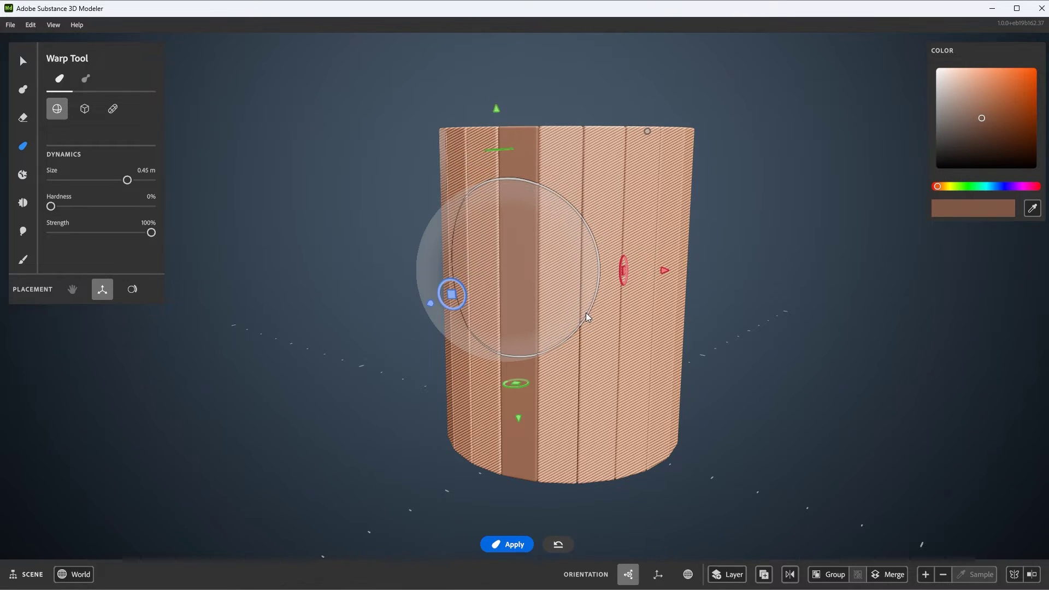
key(space)
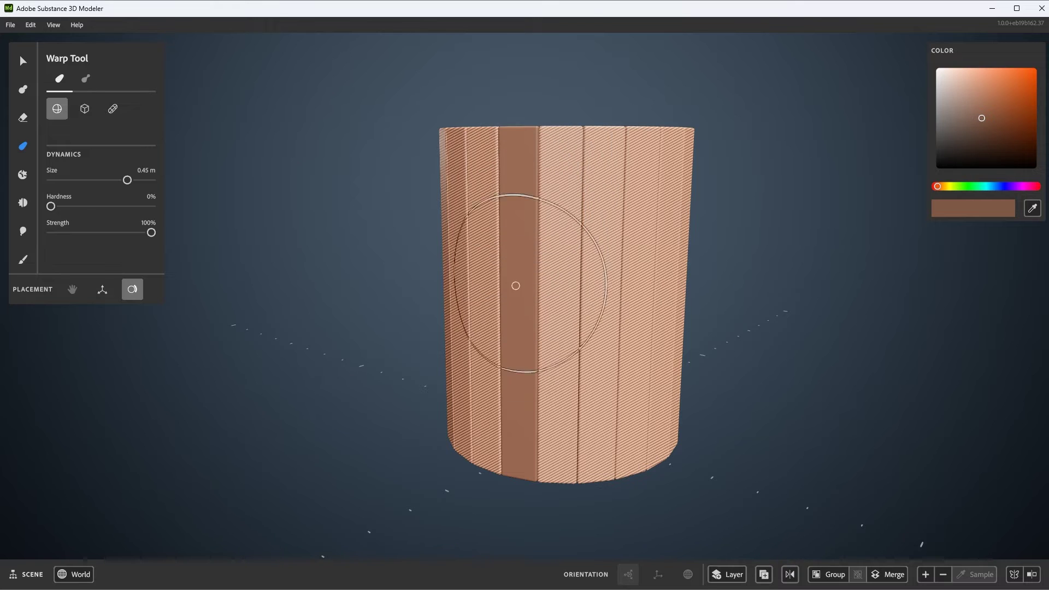
Try anchoring the Warp gizmo near the slat's upper edge and near its lower end.
click(514, 150)
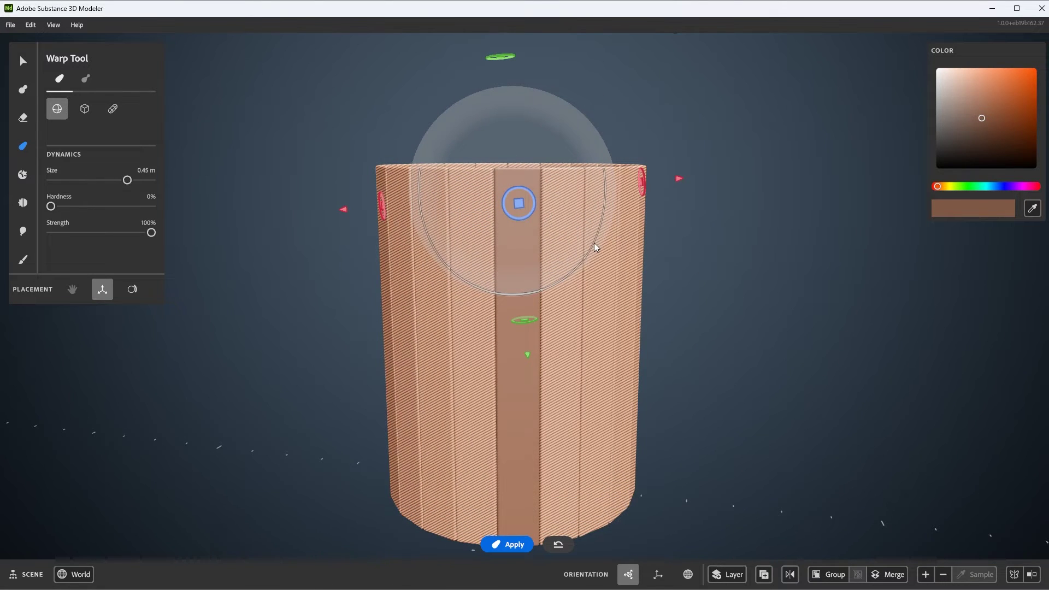
scroll(594, 242, up, 3)
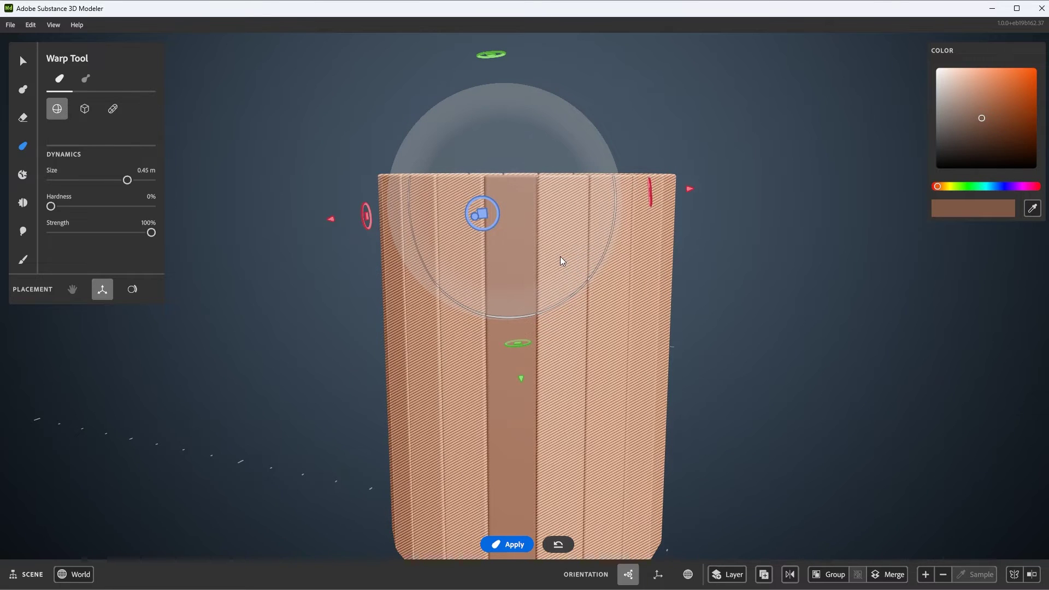
key(ctrl+z)
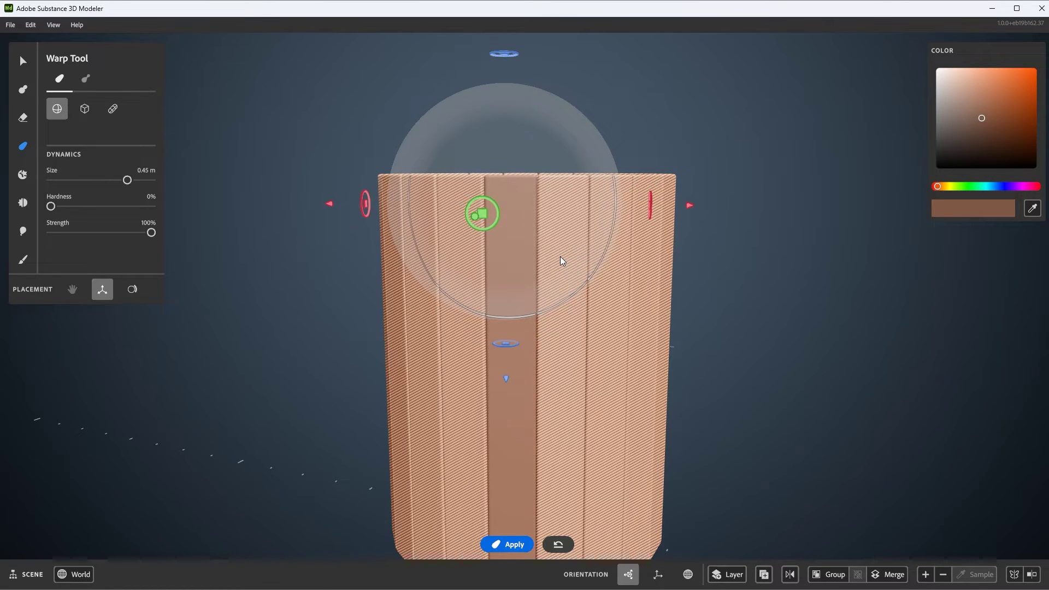
scroll(539, 260, down, 1)
alt+drag(539, 260, 493, 277)
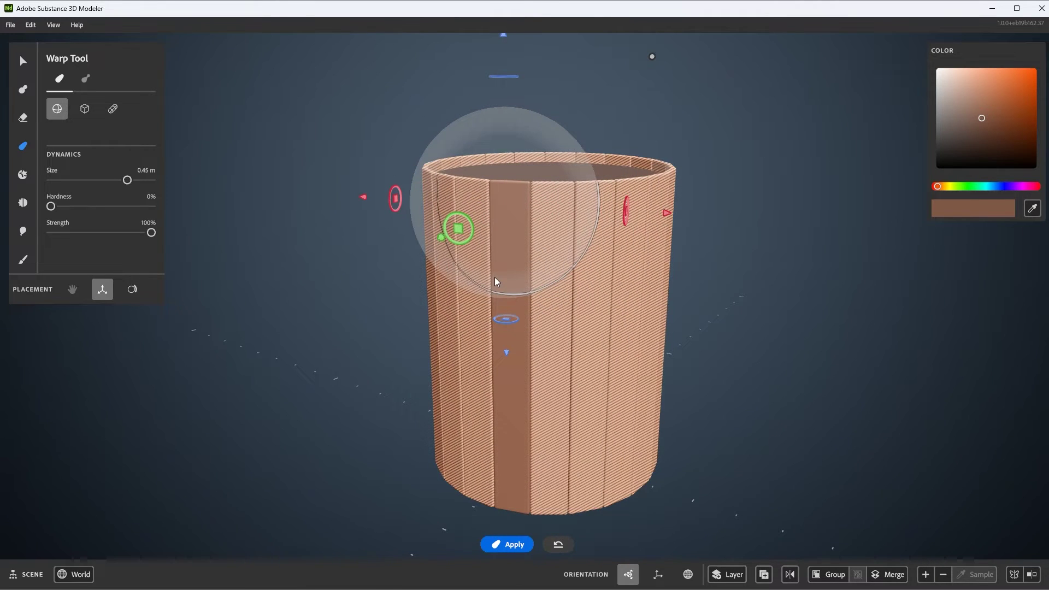
key(g)
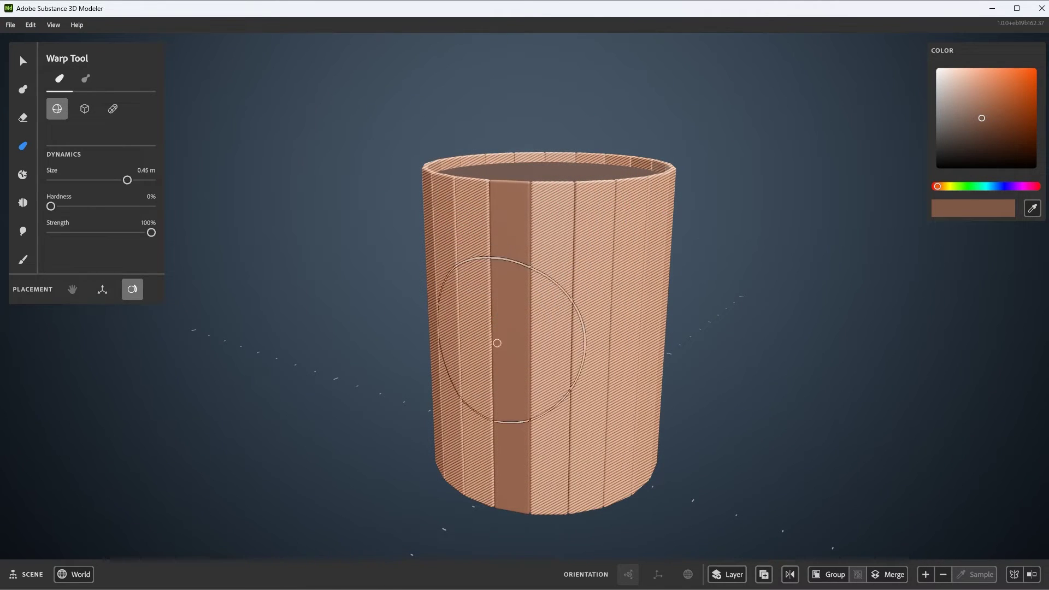
click(527, 432)
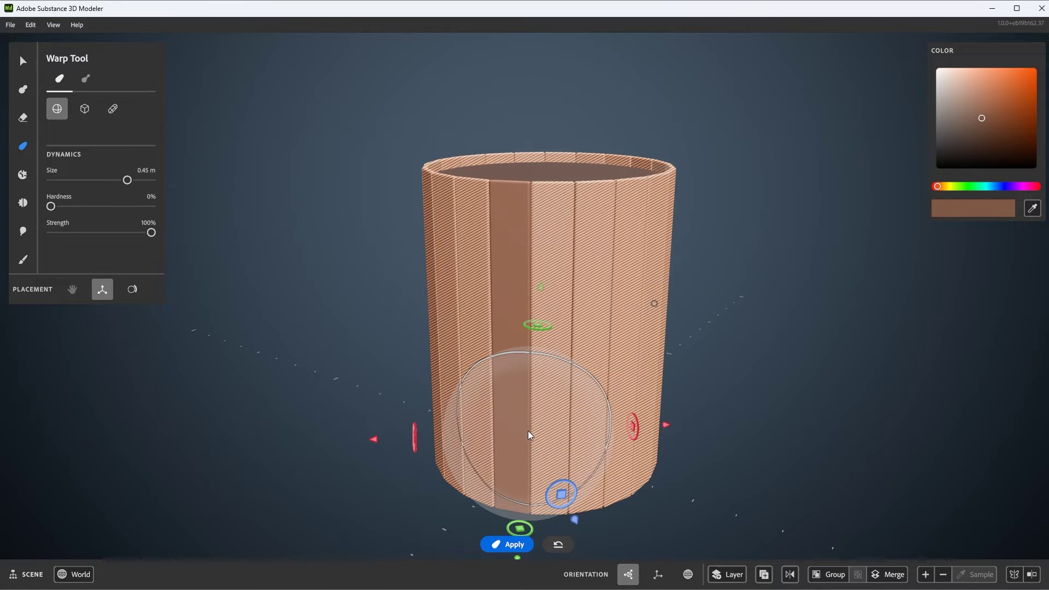
middle_drag(530, 439, 601, 280)
Anchor the Warp gizmo on the slat at mid-height and set its size to 0.71 m.
click(507, 374)
scroll(534, 369, up, 3)
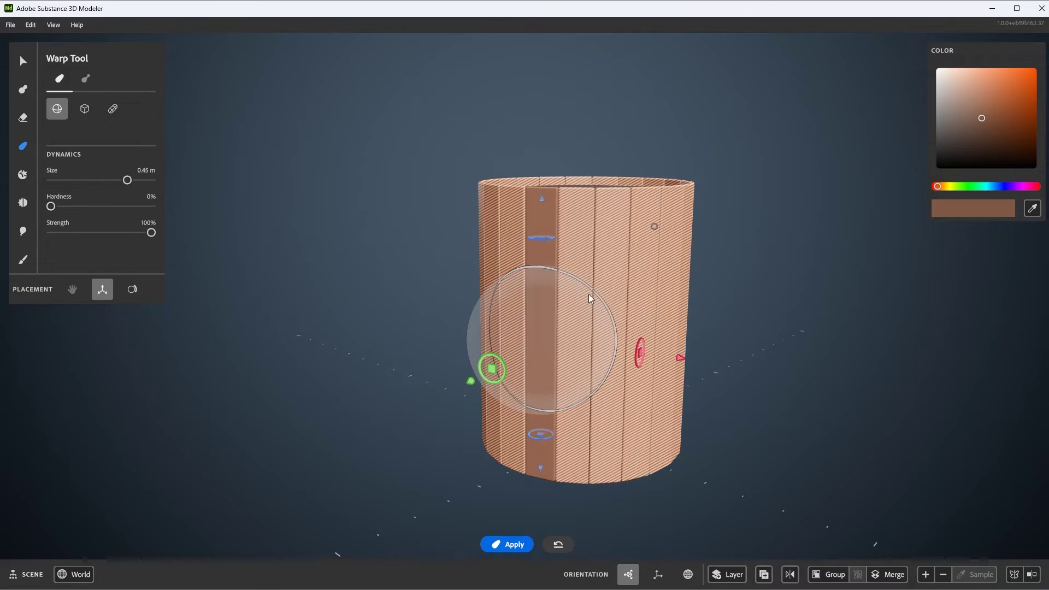
drag(655, 226, 670, 200)
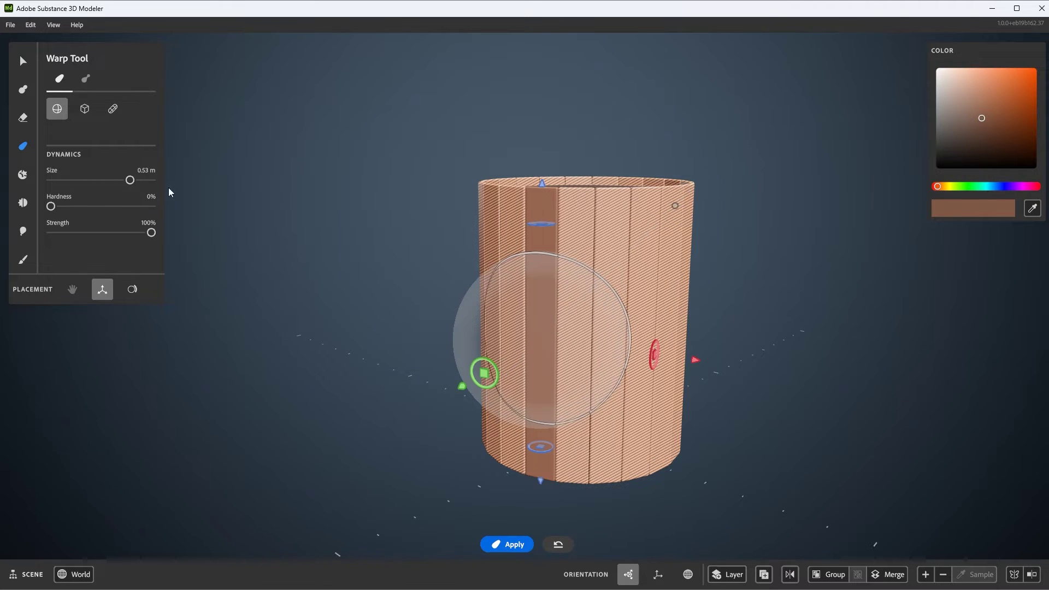
mouse_move(129, 179)
mouse_down()
mouse_move(120, 180)
mouse_move(135, 180)
mouse_up()
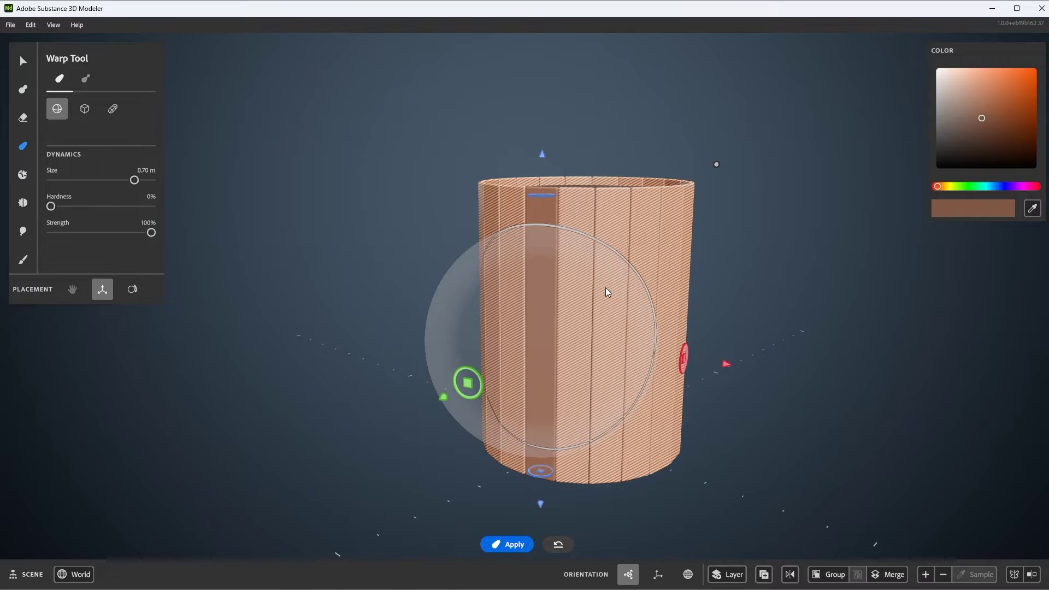
mouse_move(605, 287)
mouse_down()
mouse_move(622, 280)
mouse_move(605, 290)
mouse_up()
scroll(593, 287, up, 2)
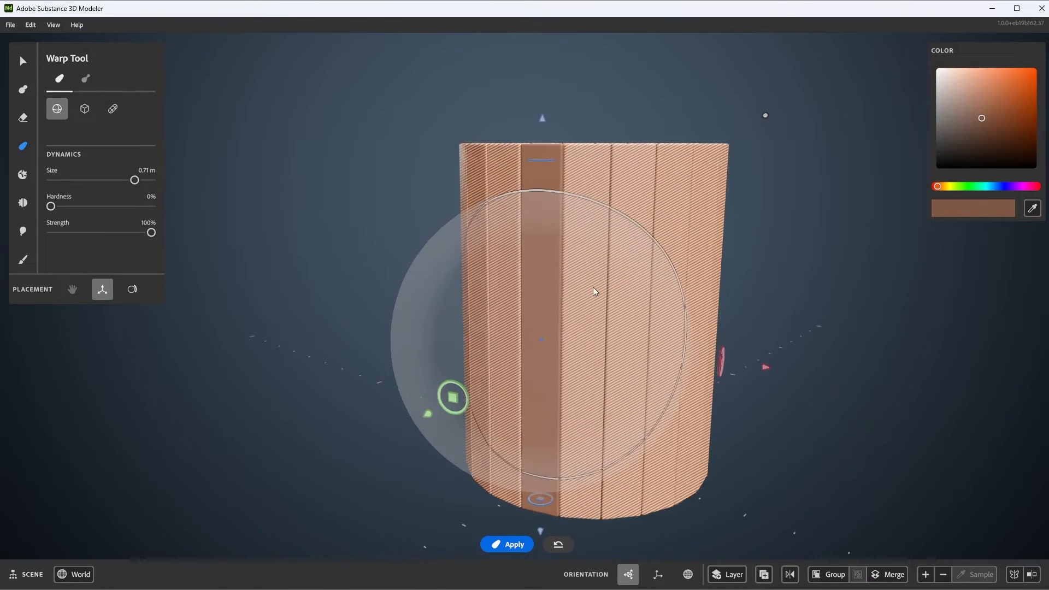
Move the Warp gizmo straight outward from the slat to bulge all the repeated slats at mid-height.
right_drag(594, 290, 562, 195)
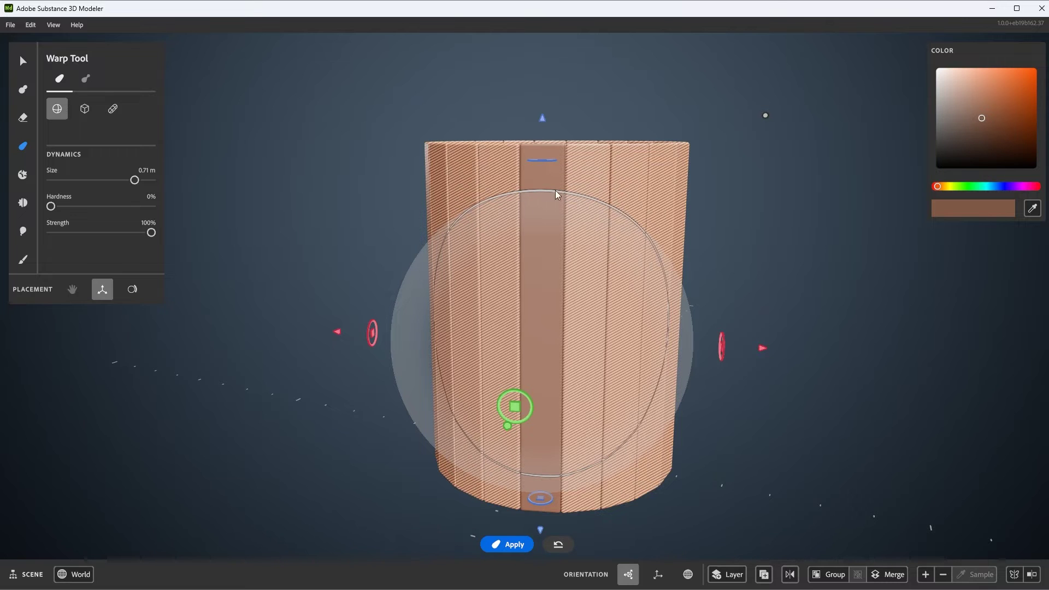
right_drag(622, 250, 548, 224)
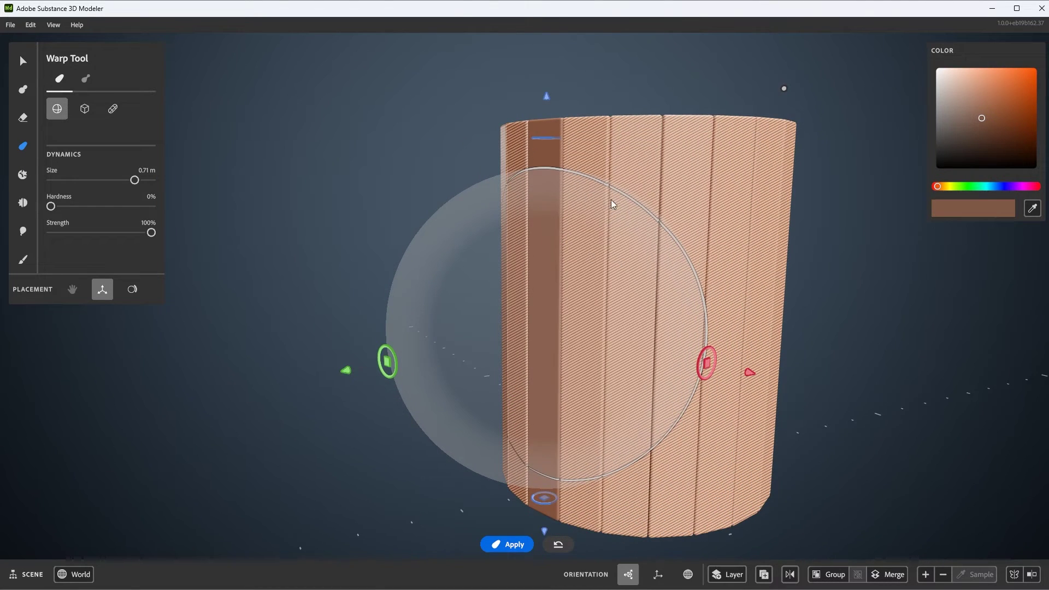
right_drag(599, 283, 517, 288)
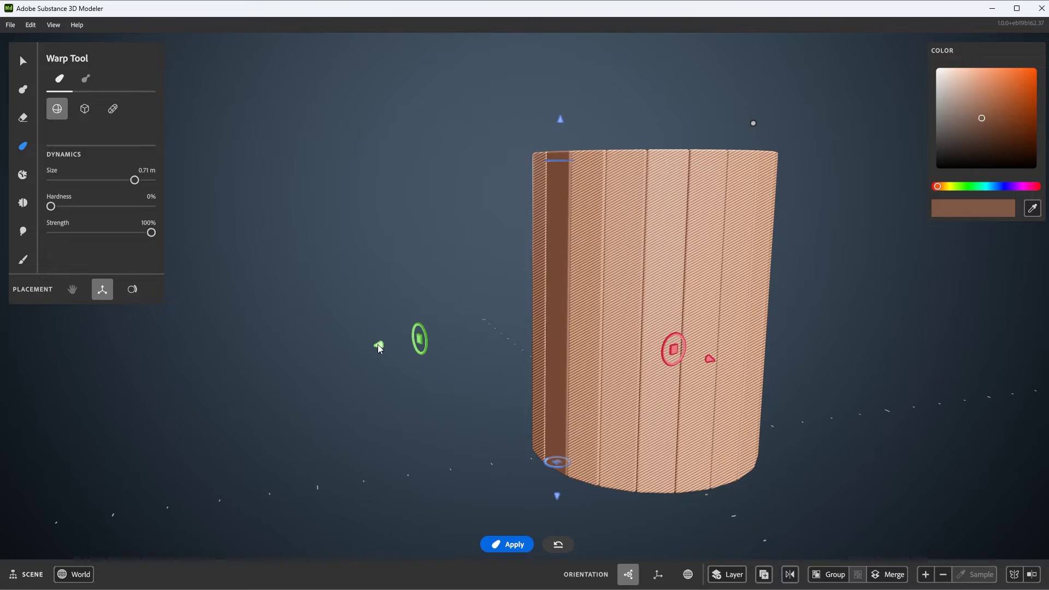
drag(377, 345, 326, 354)
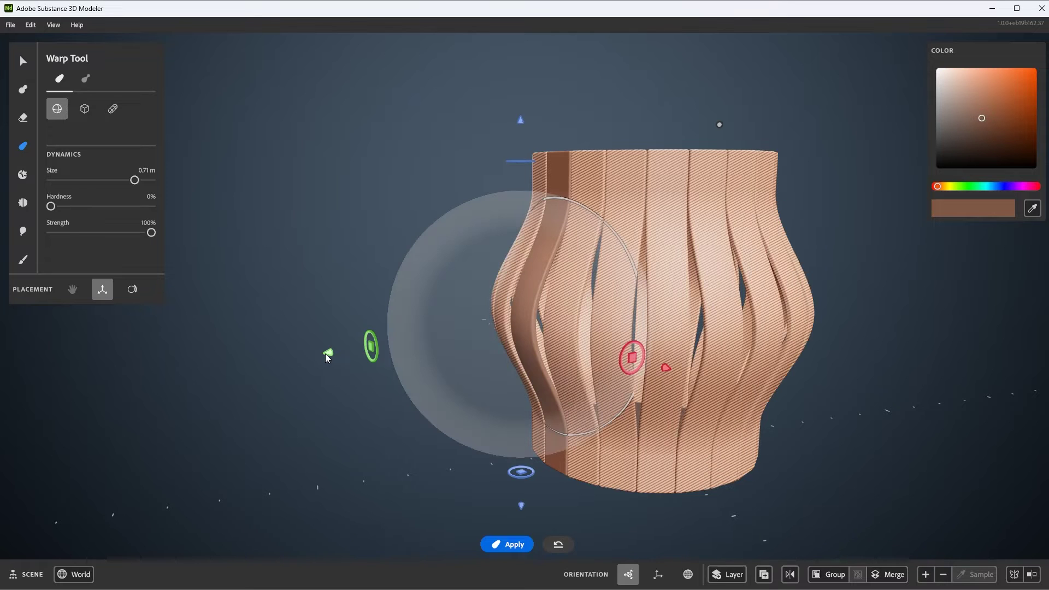
scroll(499, 310, up, 2)
alt+drag(579, 243, 563, 185)
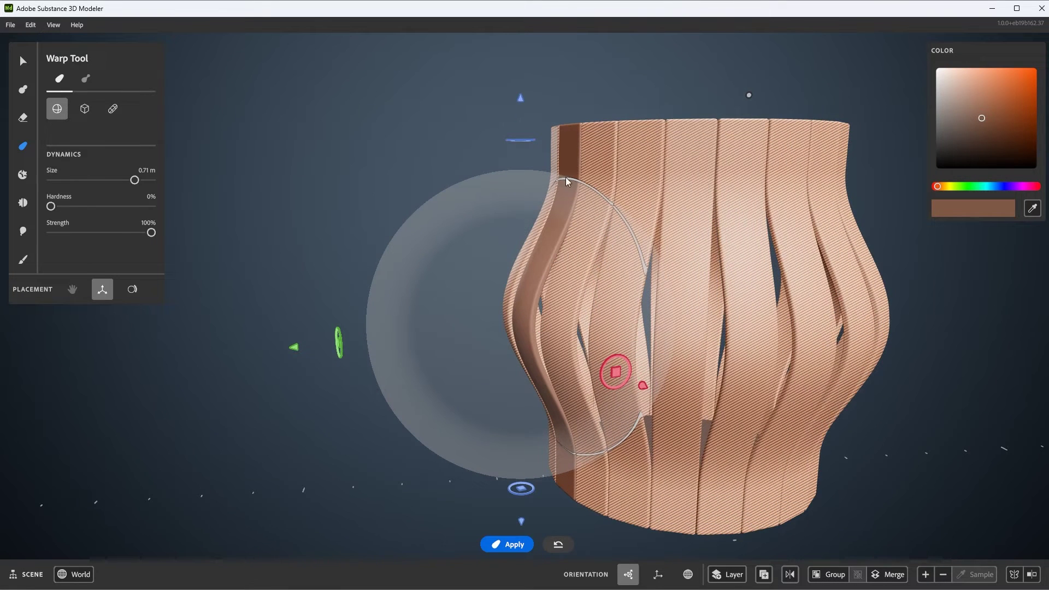
Inspect the bulged slats up close and undo the last Warp move on them.
scroll(601, 191, down, 2)
scroll(624, 207, up, 5)
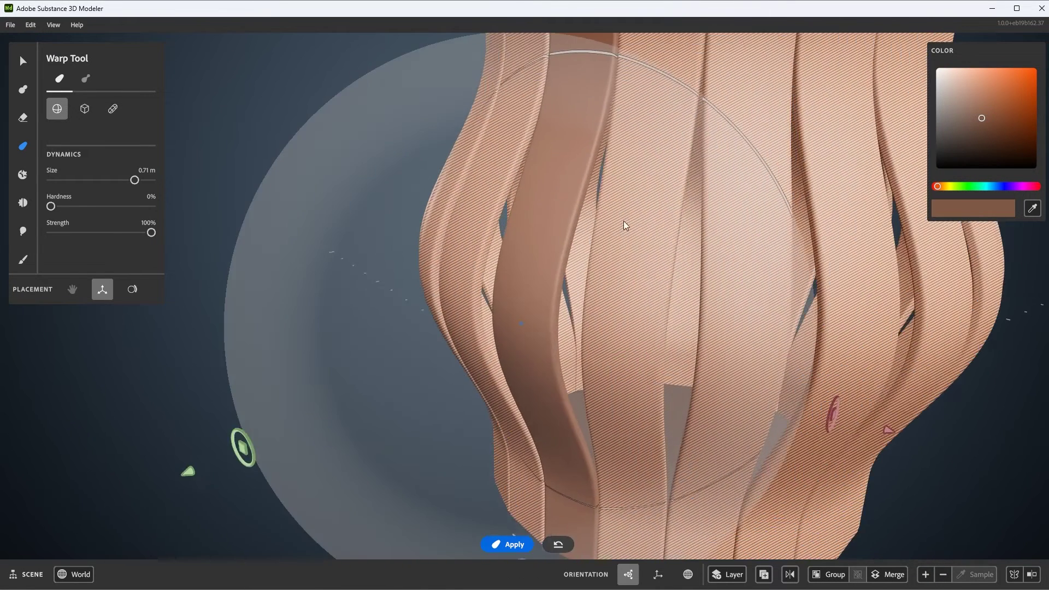
alt+drag(624, 221, 622, 123)
scroll(601, 136, down, 1)
scroll(563, 219, down, 3)
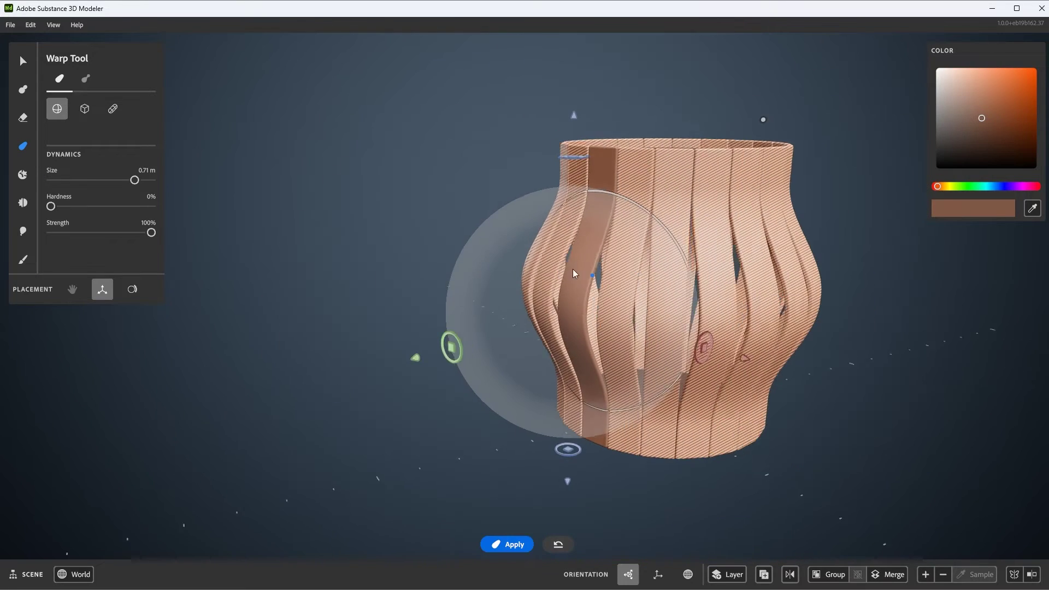
scroll(568, 266, up, 1)
key(ctrl+z)
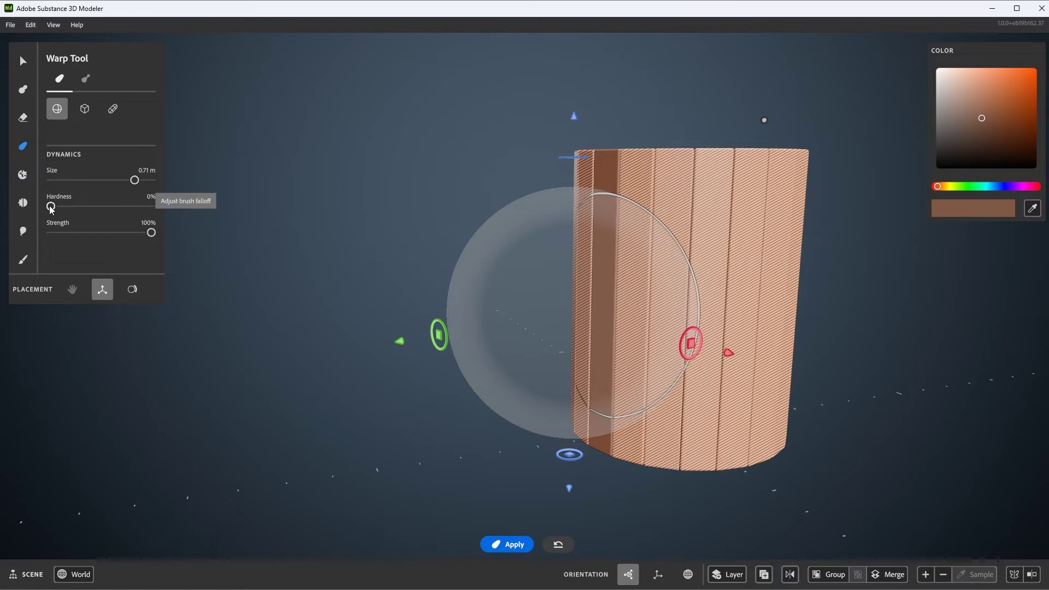
Set the Warp hardness to 82% and move the Warp gizmo outward from the slats at mid-height.
drag(51, 206, 132, 208)
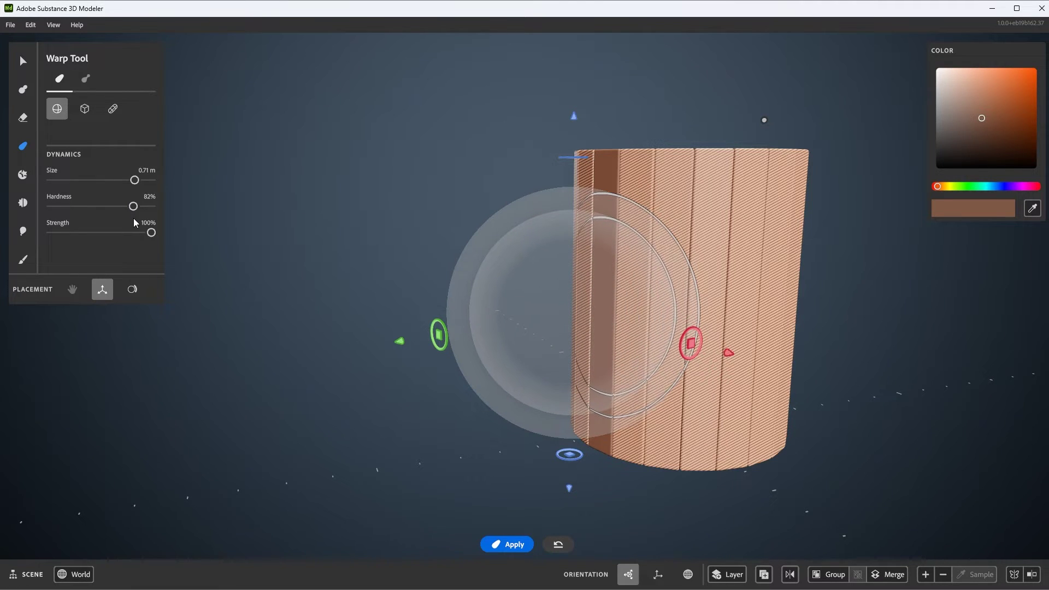
scroll(643, 218, up, 2)
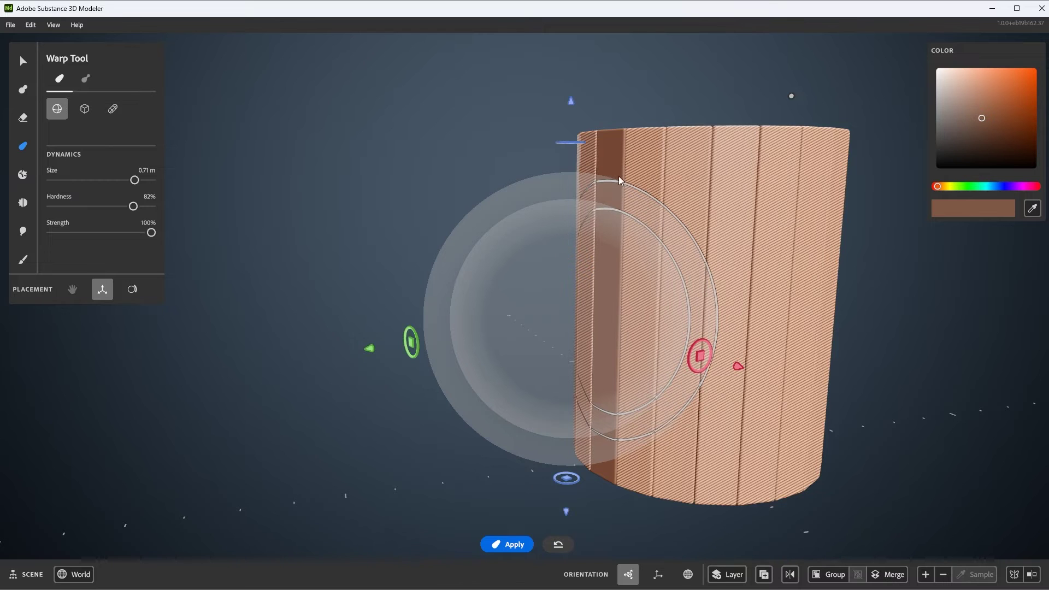
scroll(619, 175, up, 3)
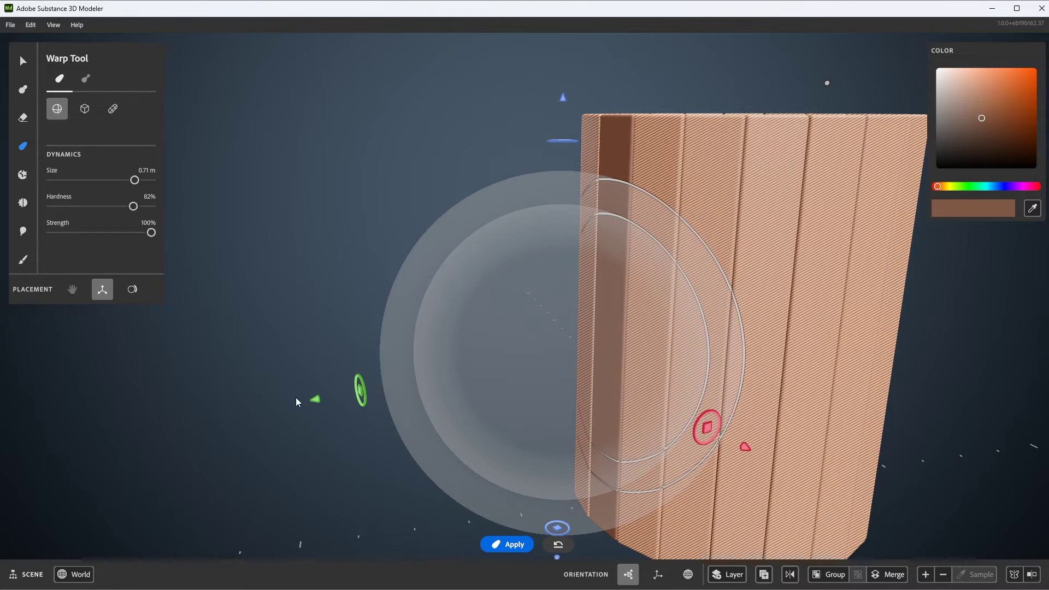
mouse_move(314, 399)
mouse_down()
mouse_move(295, 419)
mouse_move(314, 402)
mouse_move(278, 408)
mouse_up()
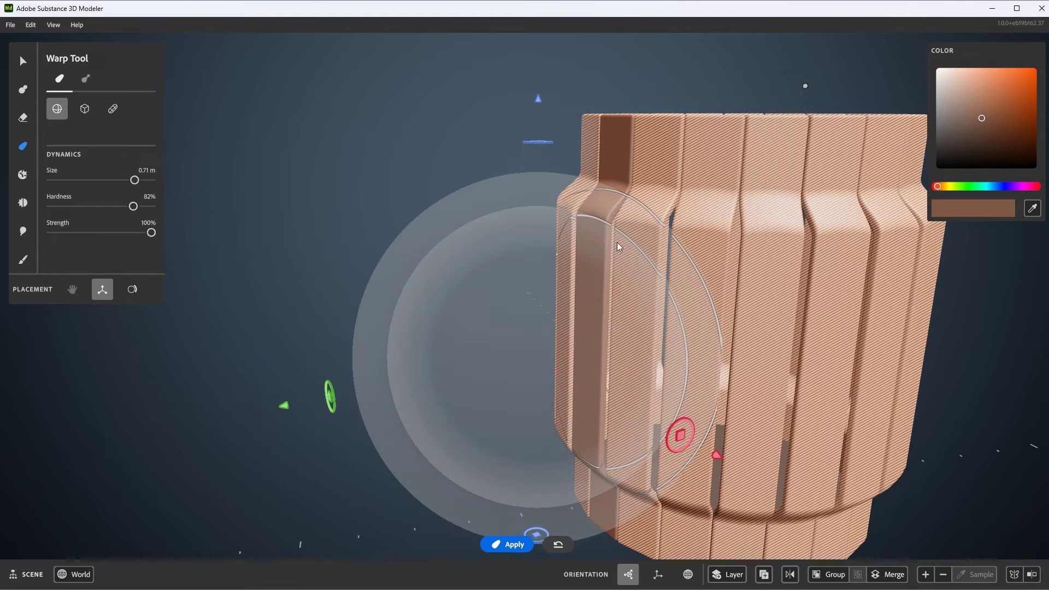
Undo the hard-edged bulge of the slats and set the Warp hardness to 0%.
scroll(611, 201, up, 3)
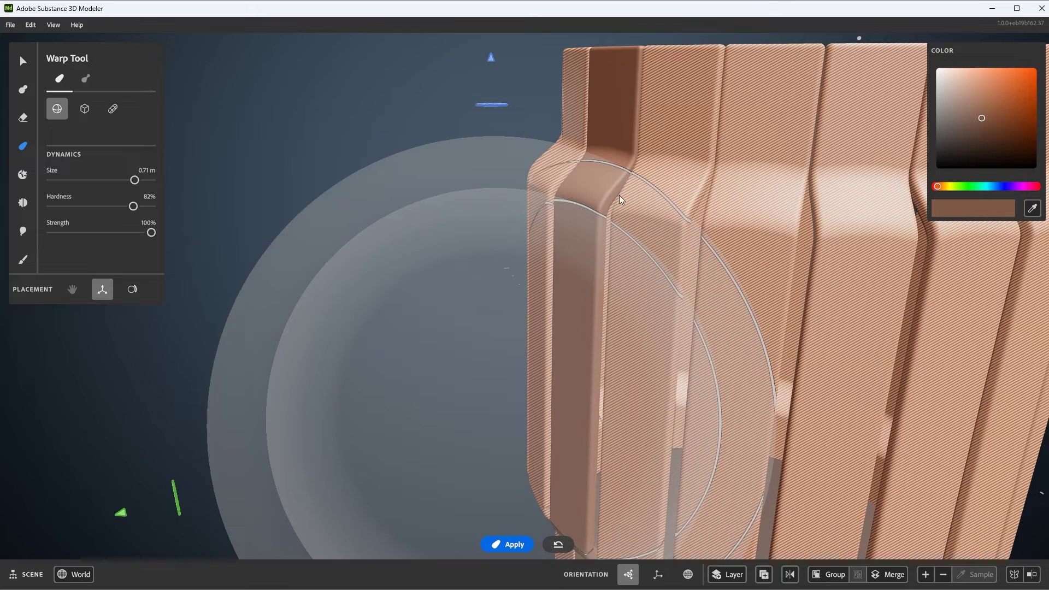
scroll(579, 317, down, 5)
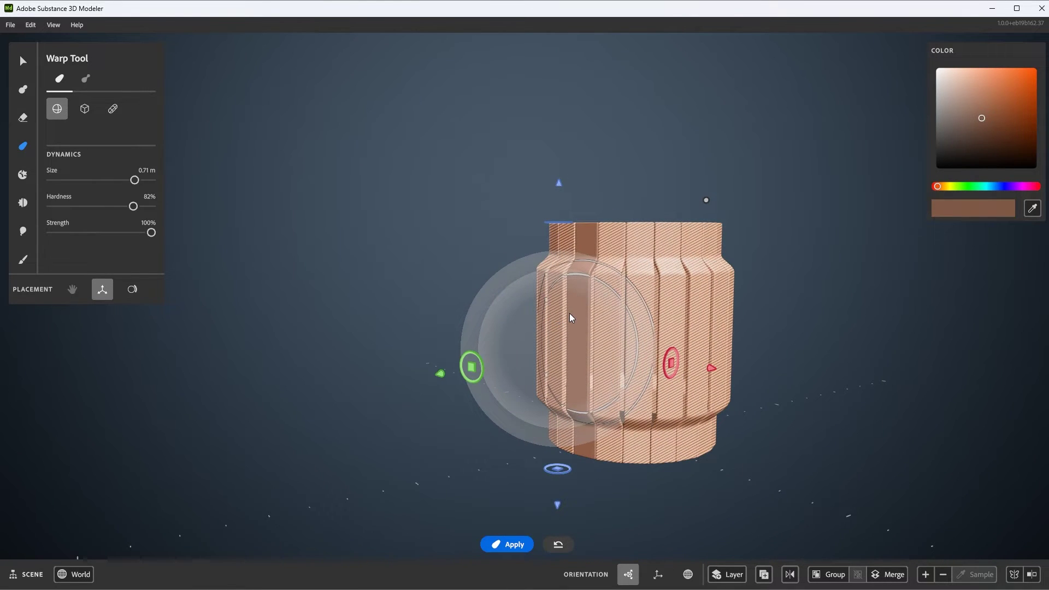
key(ctrl+z)
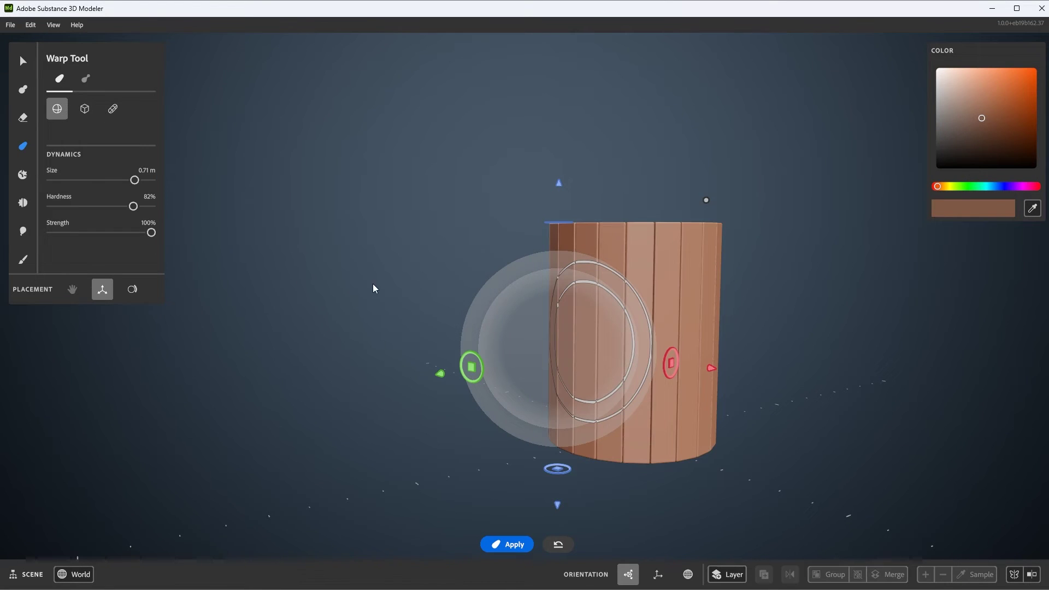
drag(119, 206, 51, 206)
scroll(575, 348, up, 3)
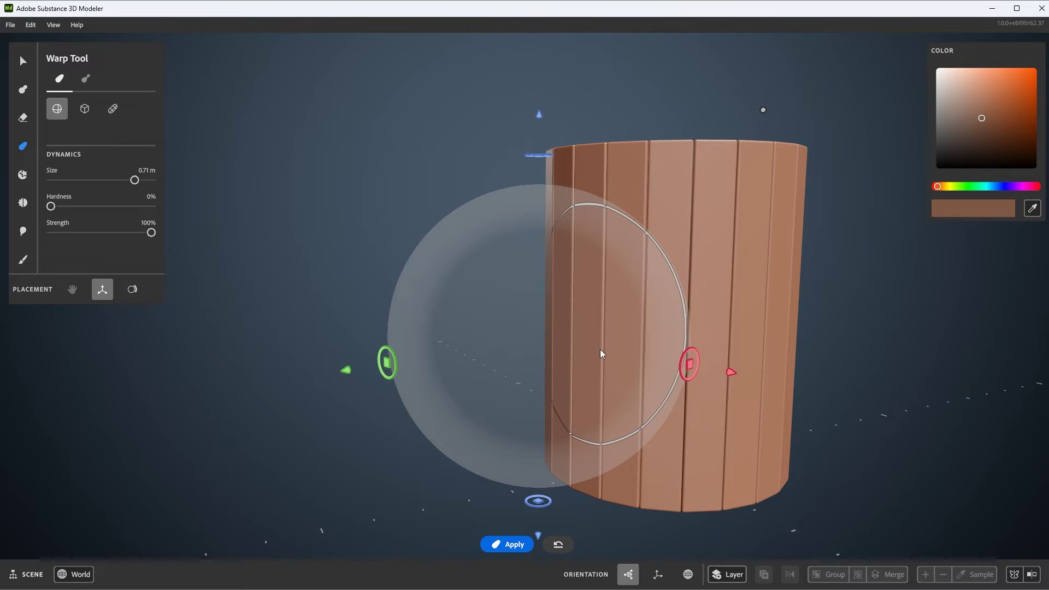
drag(346, 370, 328, 373)
key(ctrl+z)
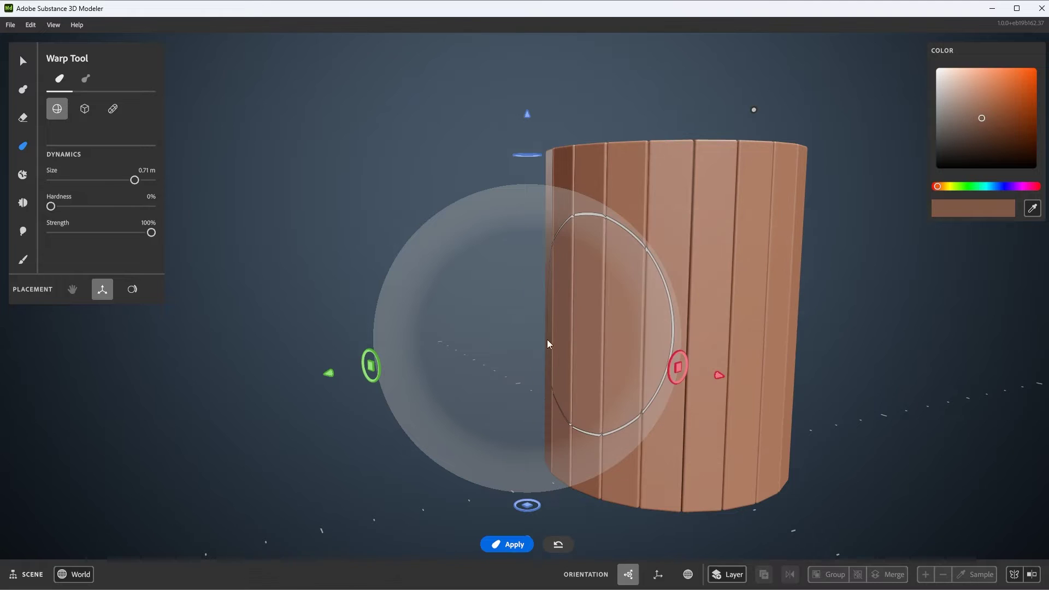
scroll(595, 250, down, 1)
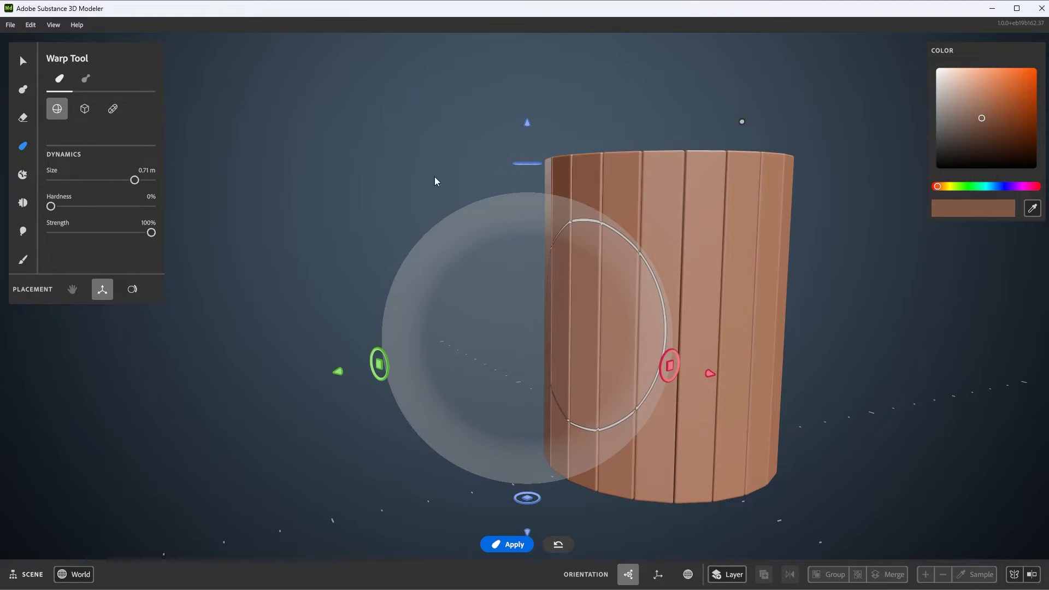
Reselect the repeated slats and move the Warp gizmo outward to bulge them at mid-height.
click(24, 61)
click(593, 188)
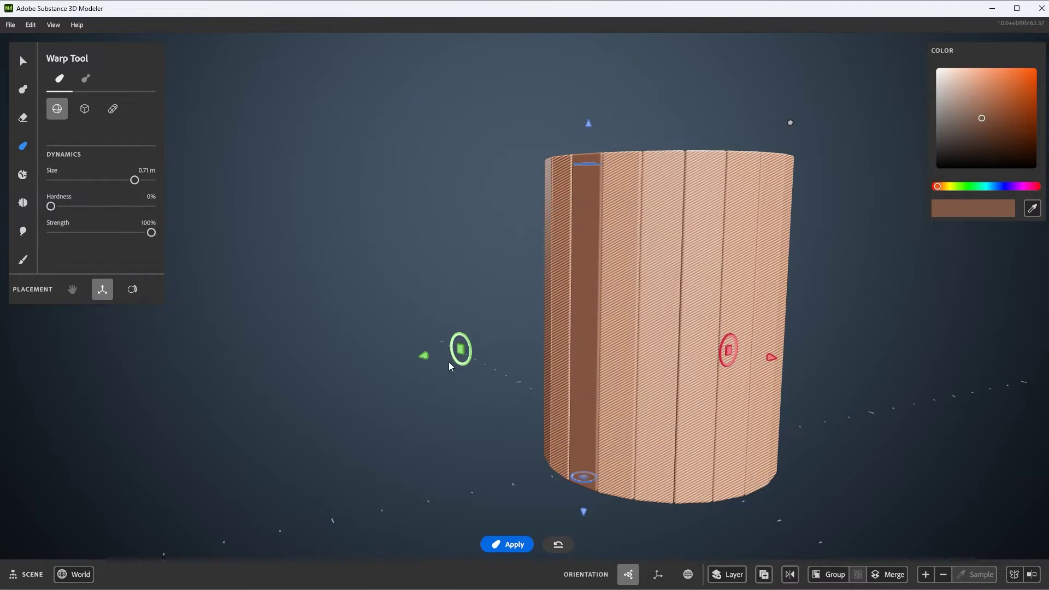
drag(424, 356, 385, 367)
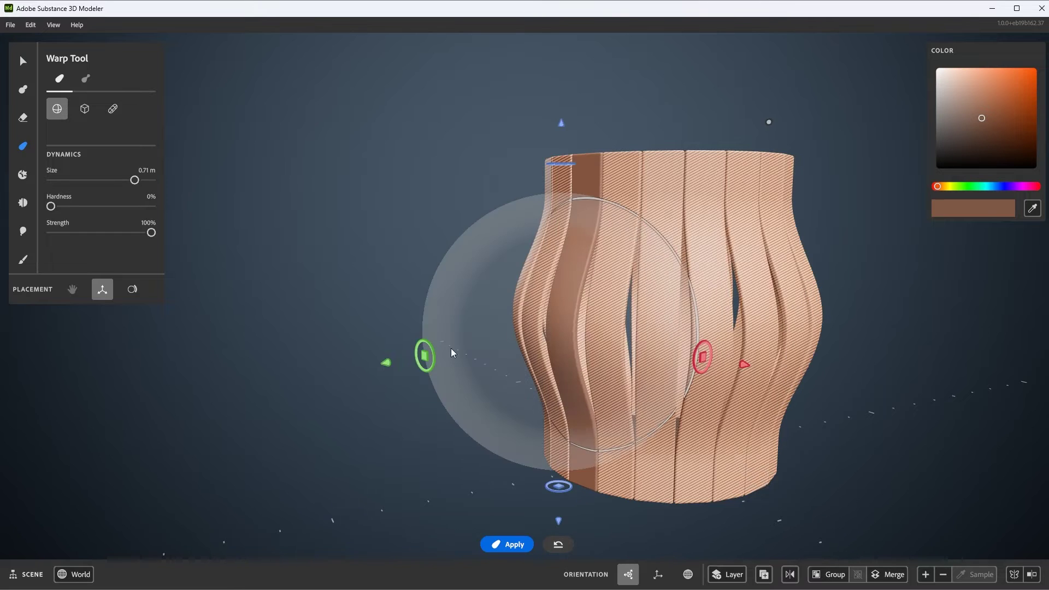
Inspect the soft mid-height bulge from several angles and undo it.
scroll(582, 288, up, 2)
alt+drag(582, 288, 600, 201)
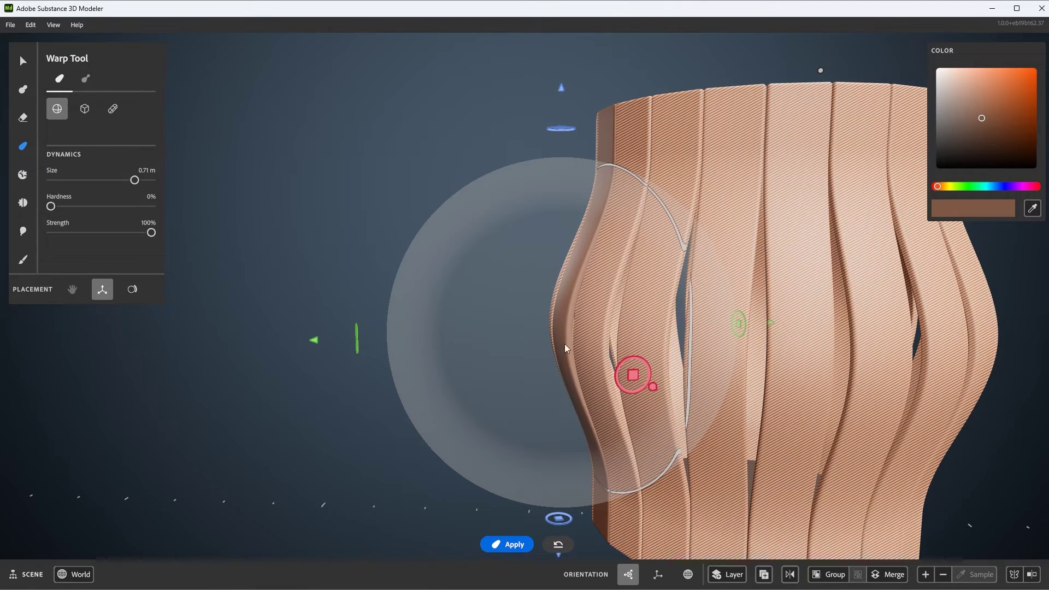
scroll(550, 293, down, 3)
alt+drag(549, 293, 597, 306)
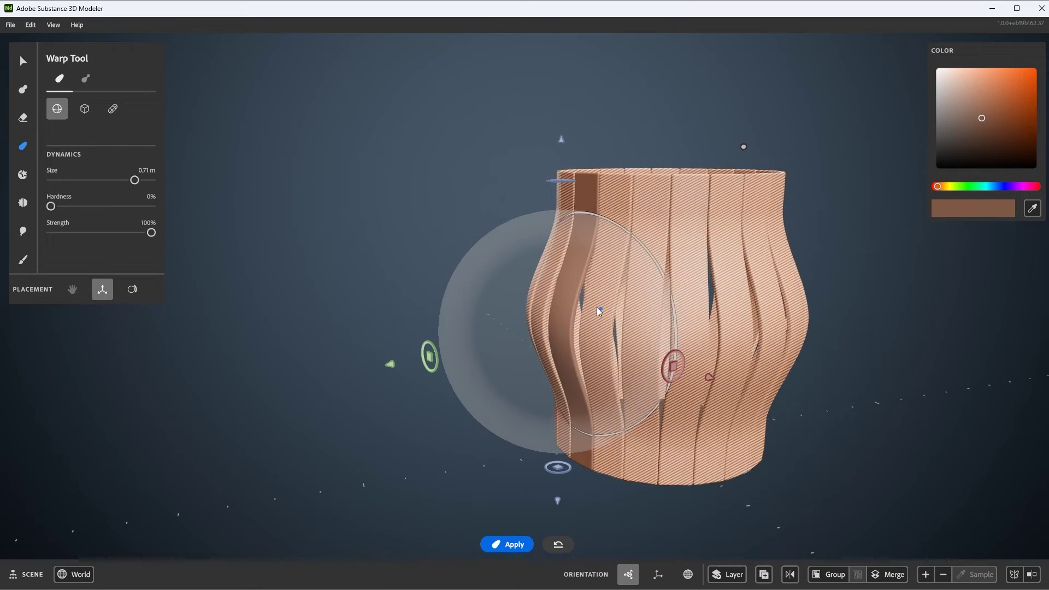
scroll(598, 311, up, 1)
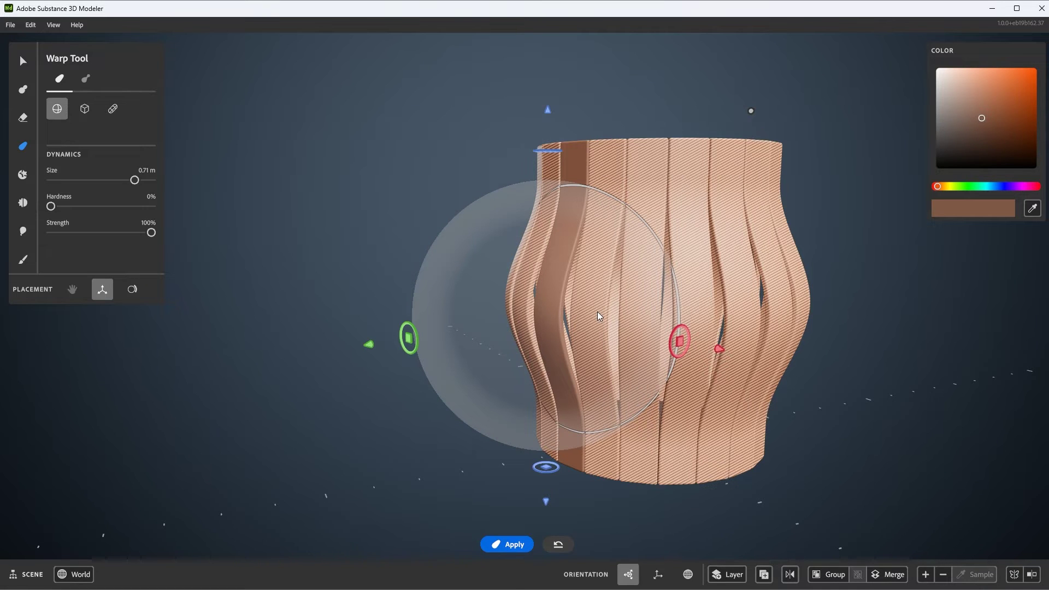
scroll(581, 293, up, 1)
alt+drag(581, 293, 588, 290)
key(ctrl+z)
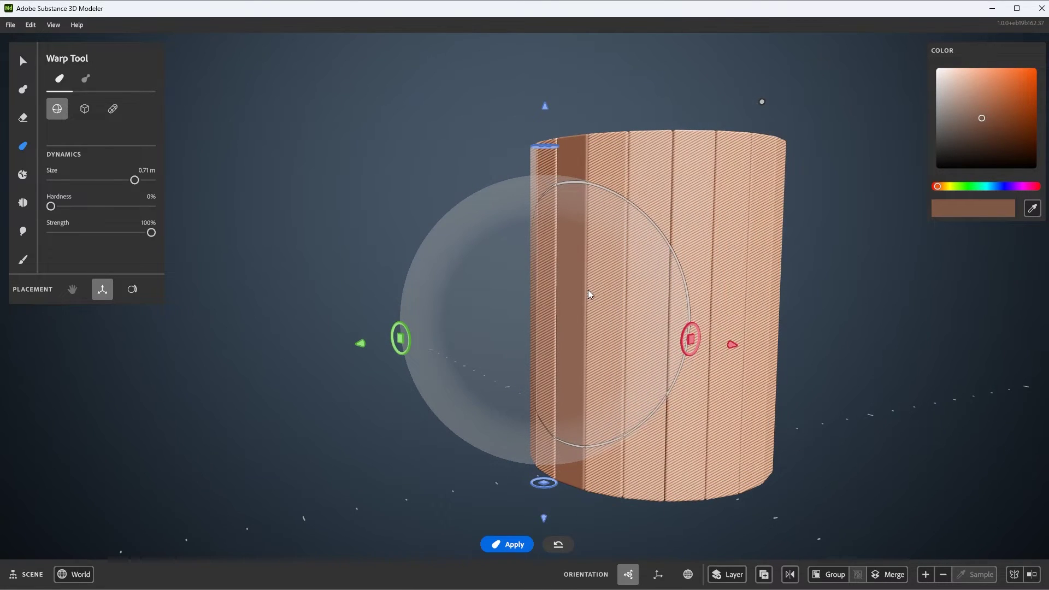
Enlarge the Warp sphere to 1.81 m so it extends well beyond the slats' full height.
alt+right_drag(587, 290, 507, 248)
alt+drag(588, 290, 605, 290)
scroll(617, 290, up, 2)
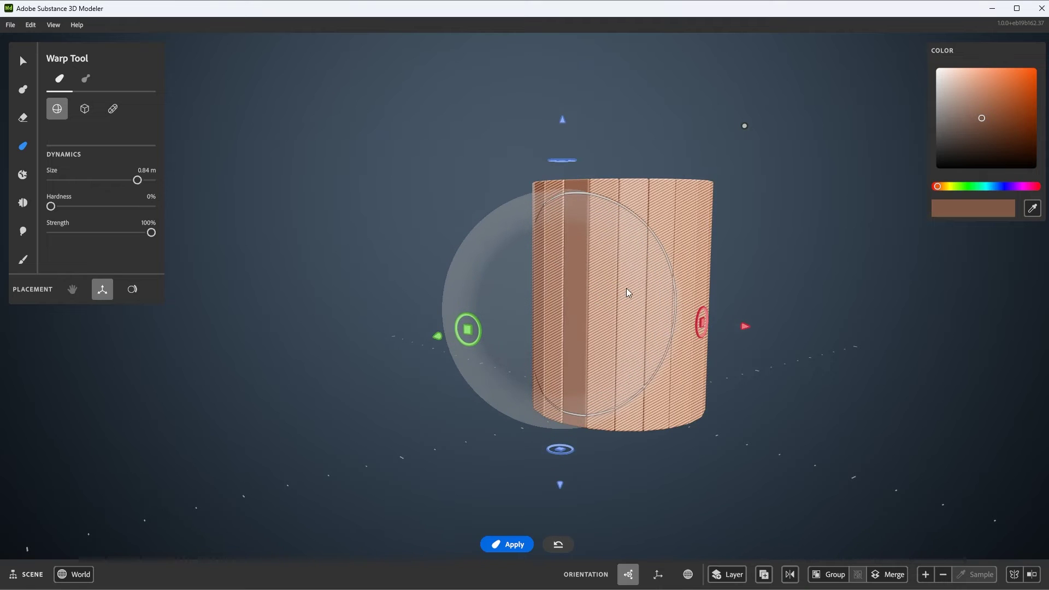
ctrl+right_drag(617, 285, 658, 268)
alt+right_drag(650, 315, 615, 313)
alt+drag(616, 313, 615, 301)
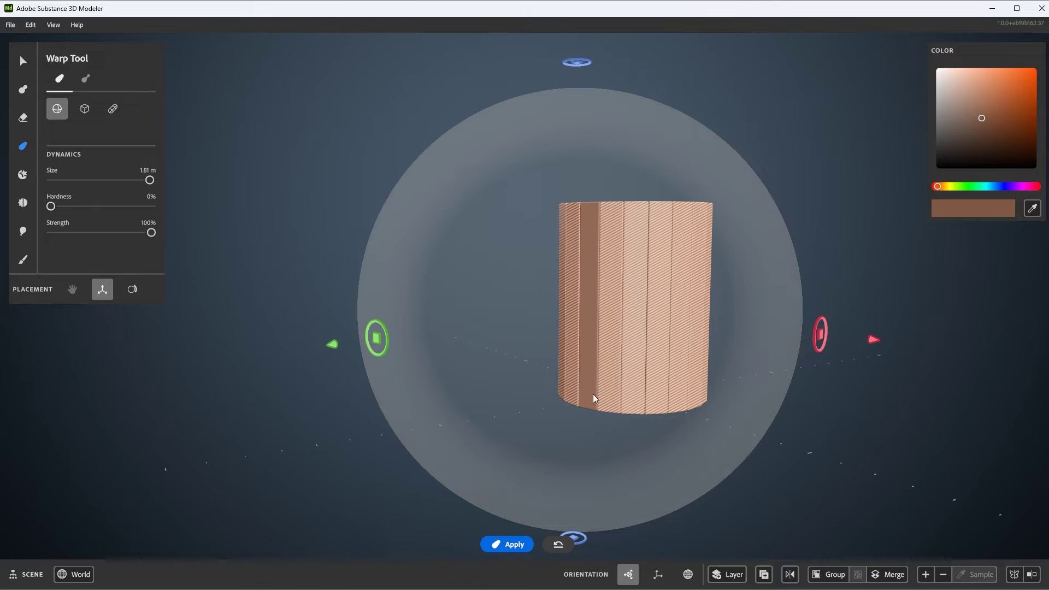
Try a gentle outward bulge of the slats with the enlarged Warp sphere and undo it.
scroll(625, 300, down, 2)
alt+drag(607, 302, 522, 288)
drag(341, 331, 321, 333)
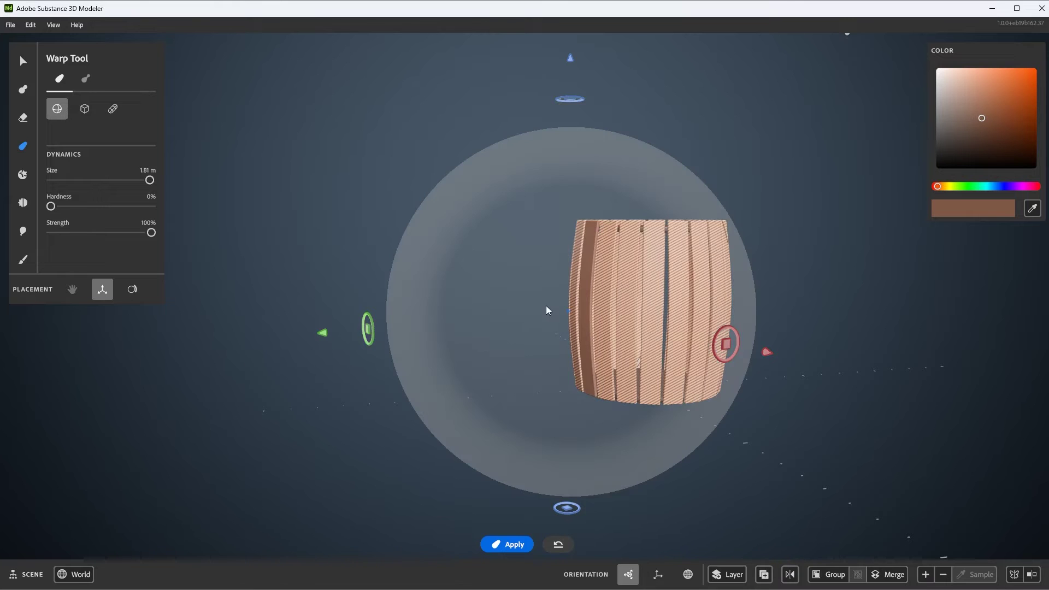
mouse_move(546, 306)
alt+mouse_down()
mouse_move(677, 358)
mouse_move(558, 360)
mouse_move(545, 327)
alt+mouse_up()
key(ctrl+z)
Reduce the Warp size to 1.52 m and move the gizmo outward to bulge all slats gently, leaving the Warp tool.
scroll(539, 306, down, 5)
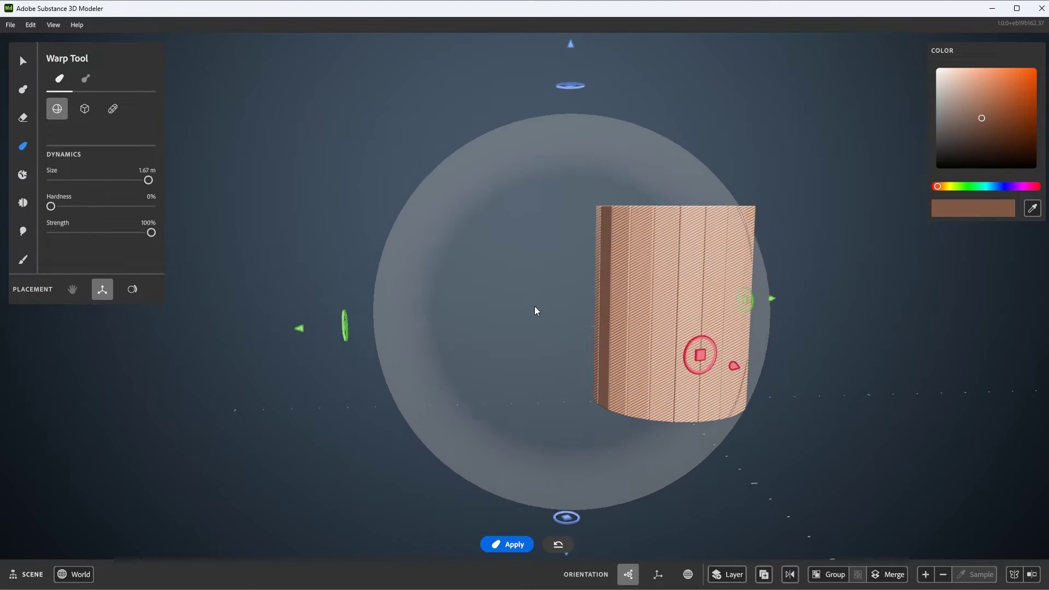
drag(325, 328, 288, 350)
alt+drag(548, 330, 631, 324)
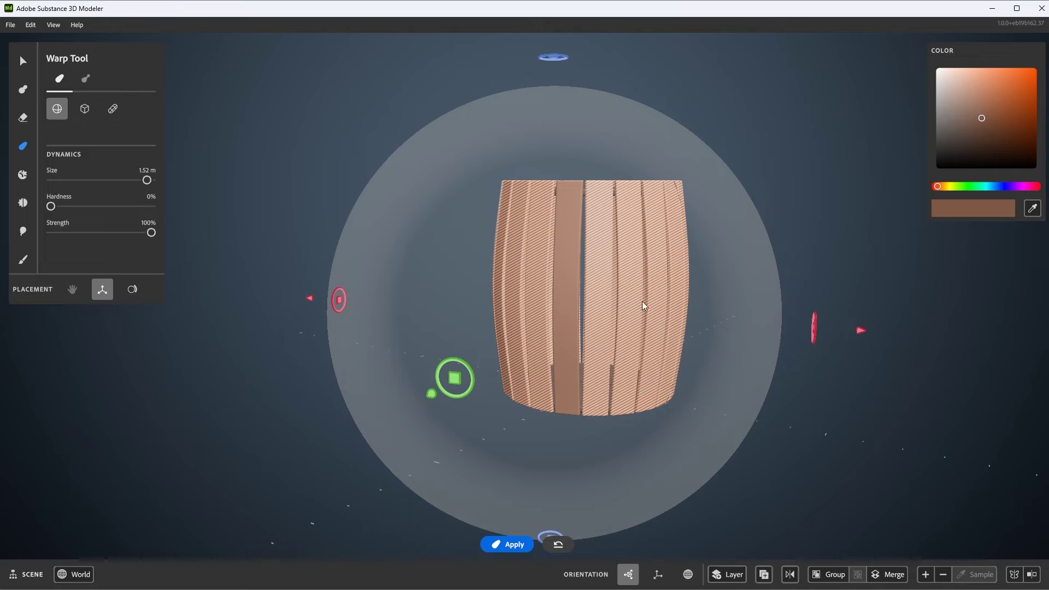
key(Escape)
Move the original slat slightly inward toward the barrel's axis to narrow the gaps between all repeated slats.
scroll(558, 278, up, 2)
alt+drag(557, 278, 536, 251)
scroll(551, 263, up, 1)
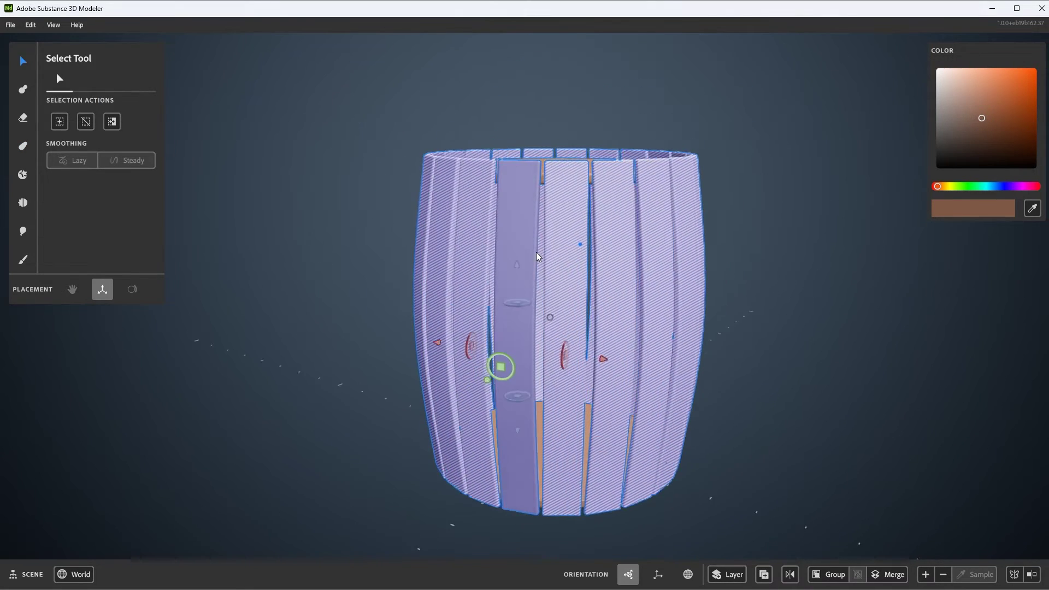
scroll(526, 195, up, 3)
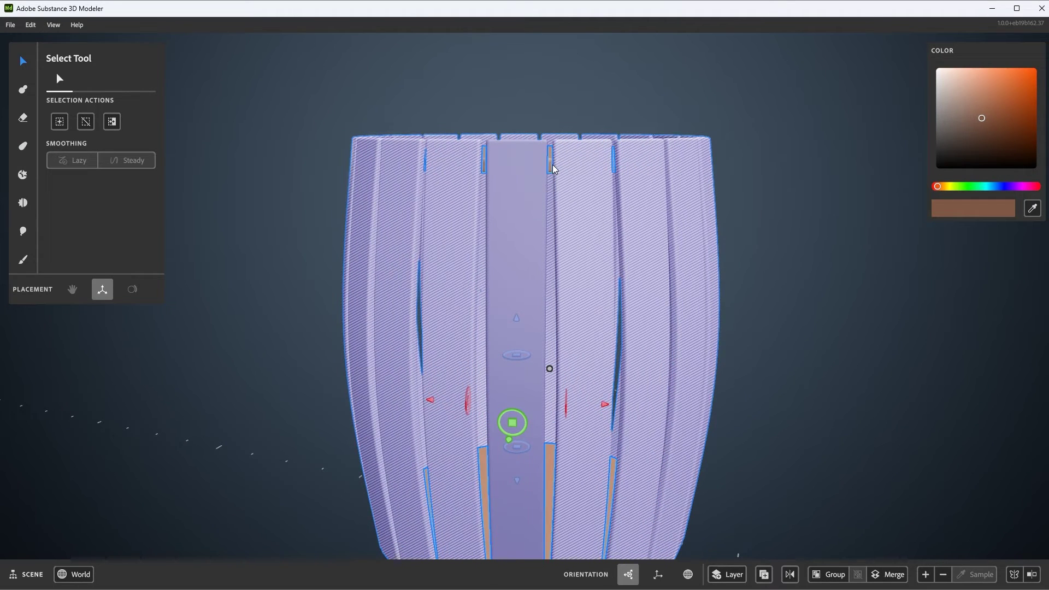
alt+drag(549, 212, 545, 295)
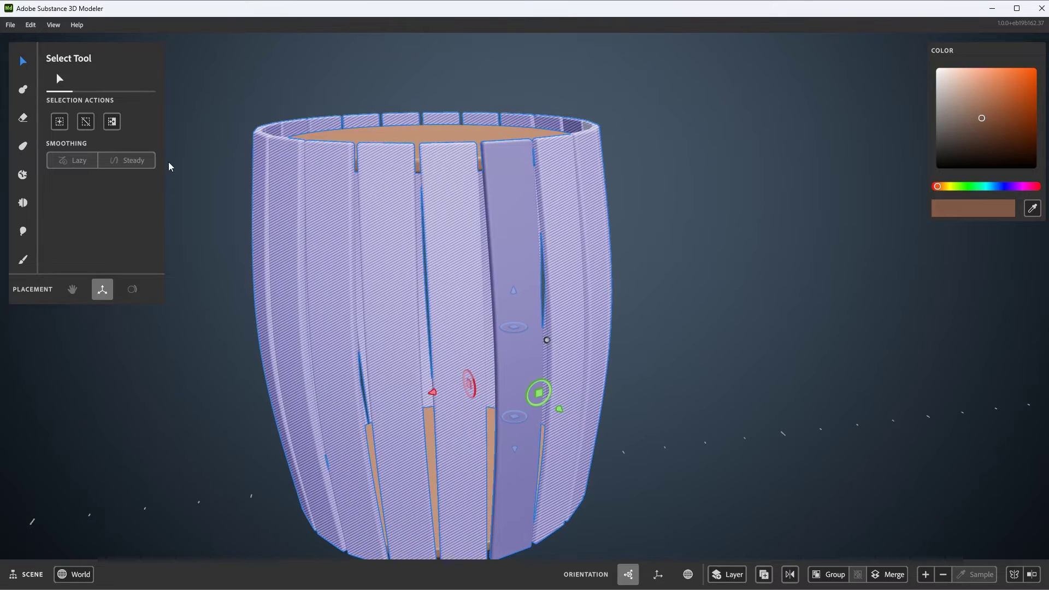
drag(560, 408, 554, 403)
Nudge the slats a little further inward so their upper ends meet around the lid, and deselect them.
alt+drag(528, 274, 536, 147)
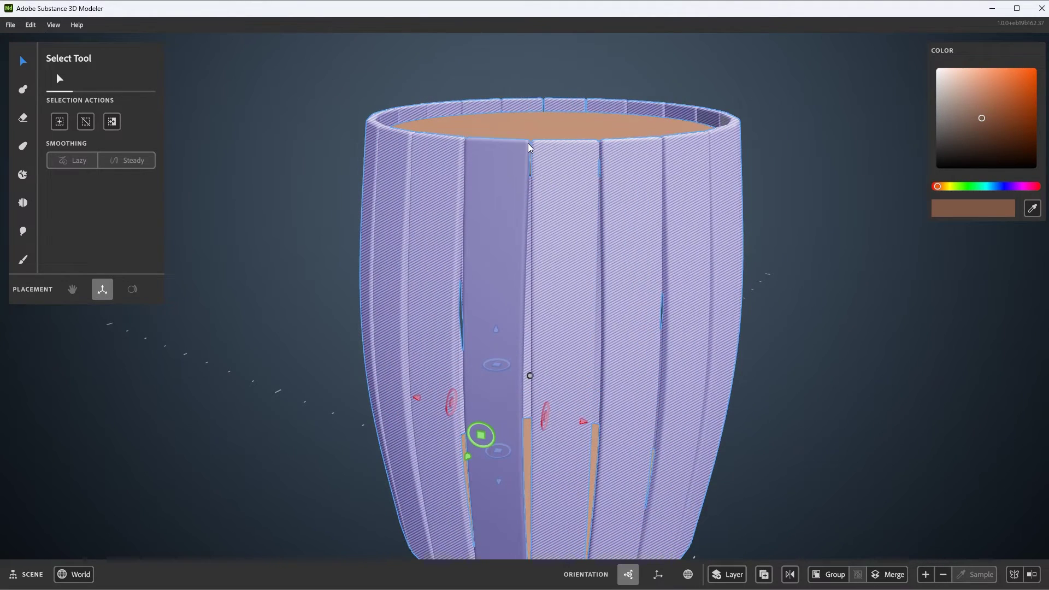
alt+drag(519, 421, 509, 391)
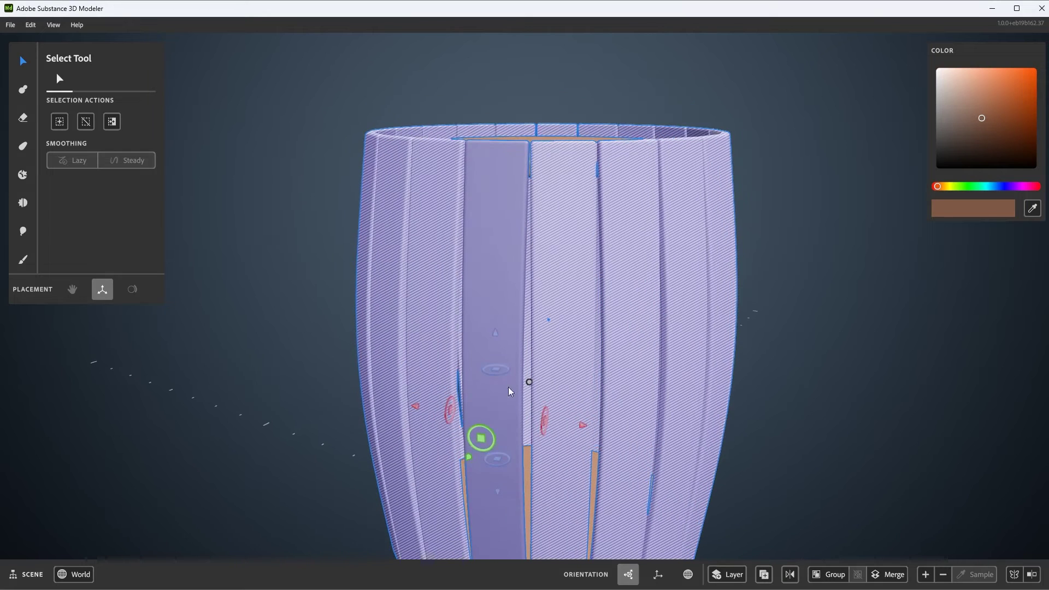
drag(468, 457, 477, 457)
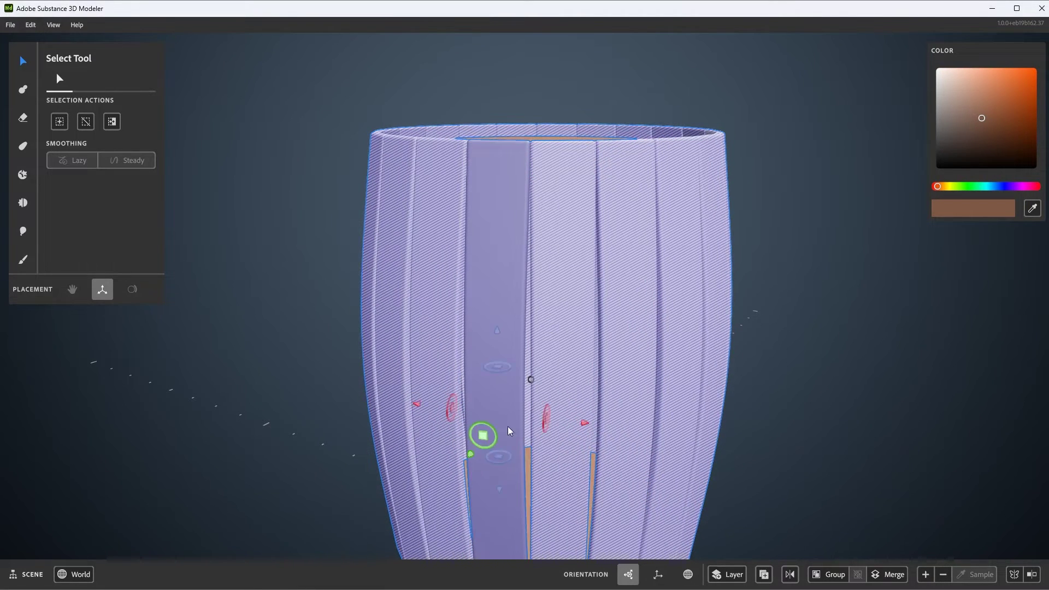
alt+drag(523, 382, 470, 221)
key(Escape)
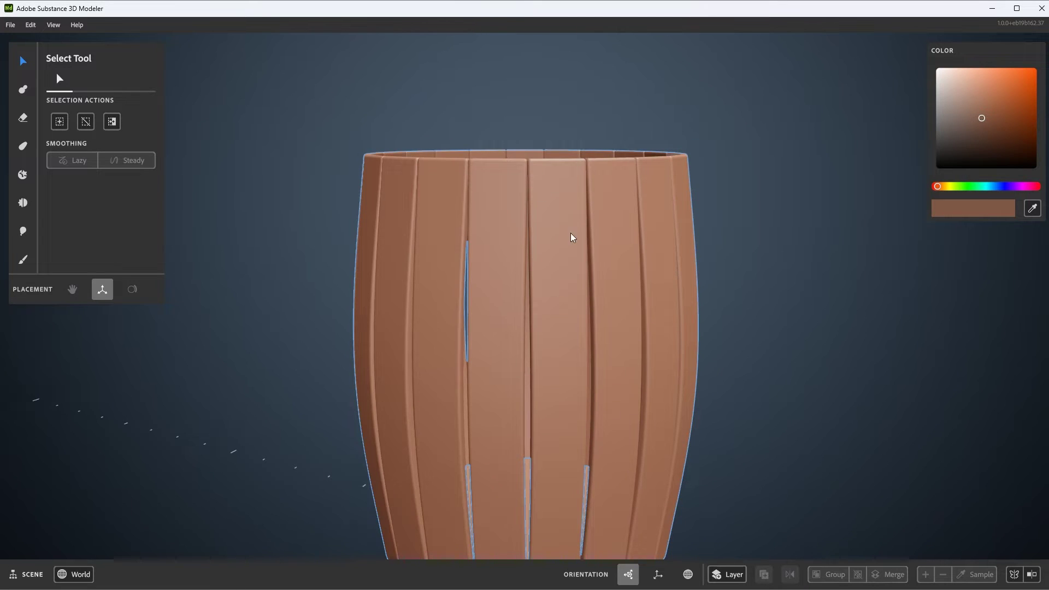
Examine the barrel's silhouette and the remaining gaps between the slats from several angles.
scroll(570, 233, down, 3)
alt+drag(571, 233, 533, 204)
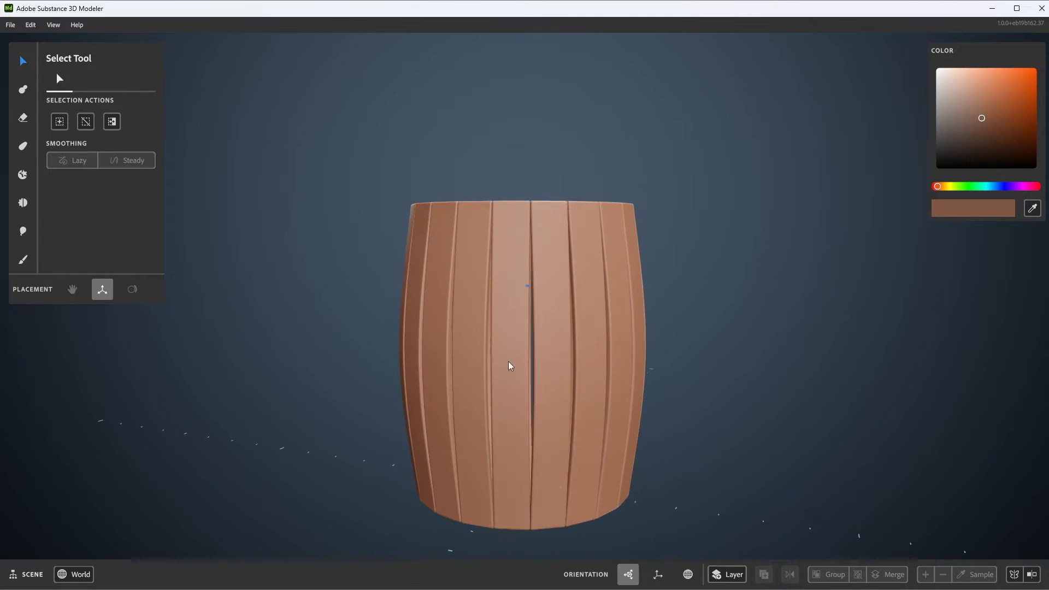
alt+drag(510, 366, 538, 399)
scroll(568, 263, up, 3)
click(568, 263)
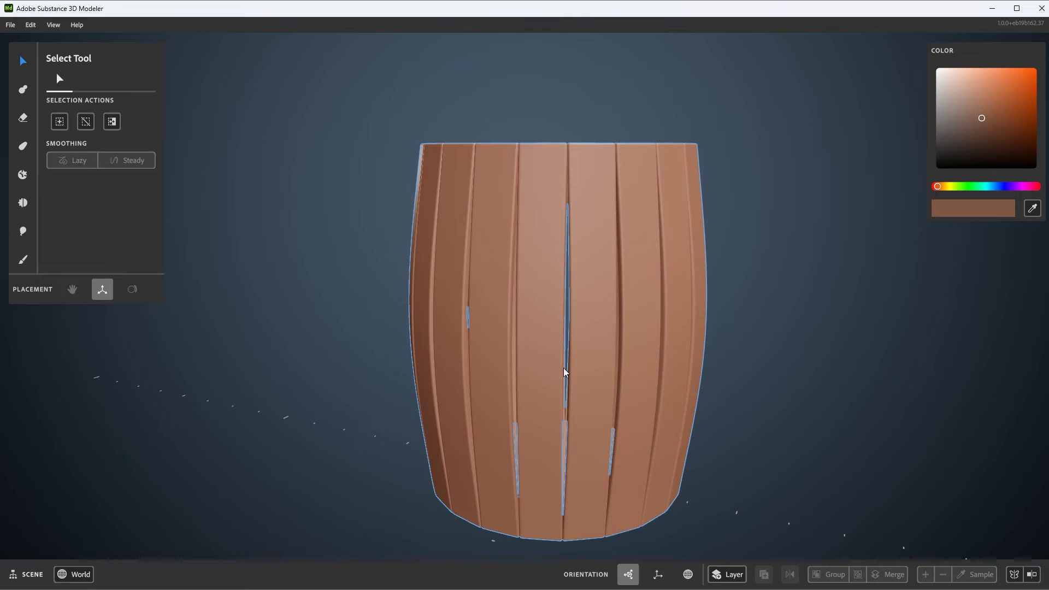
scroll(588, 300, up, 4)
alt+drag(613, 396, 581, 325)
scroll(582, 325, down, 3)
alt+drag(528, 362, 594, 264)
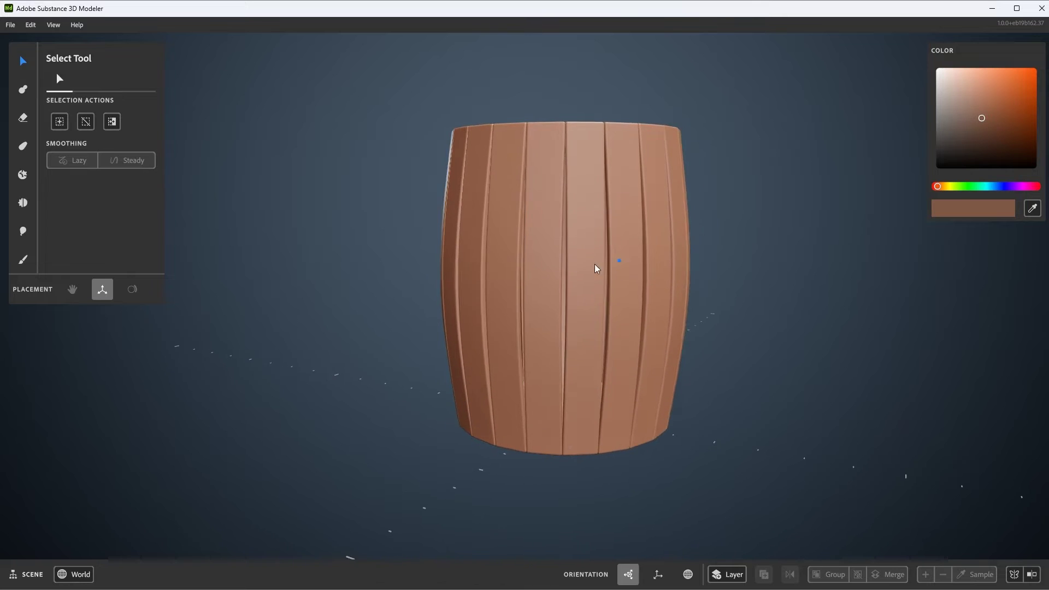
Select the repeated slats for warping and examine the gaps between them from several angles.
click(555, 269)
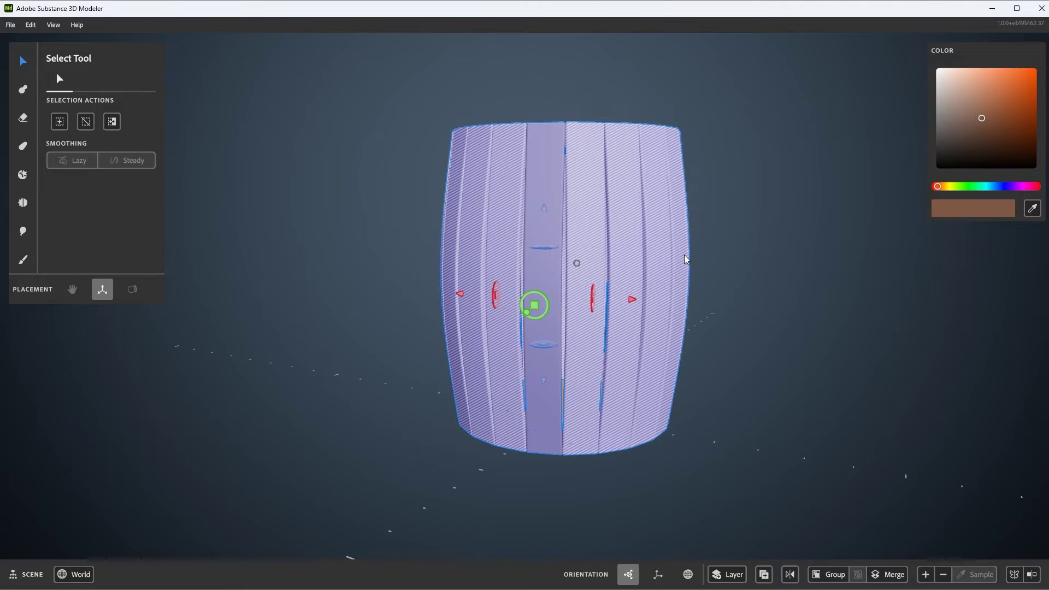
key(w)
alt+drag(683, 255, 644, 269)
alt+right_drag(644, 269, 588, 249)
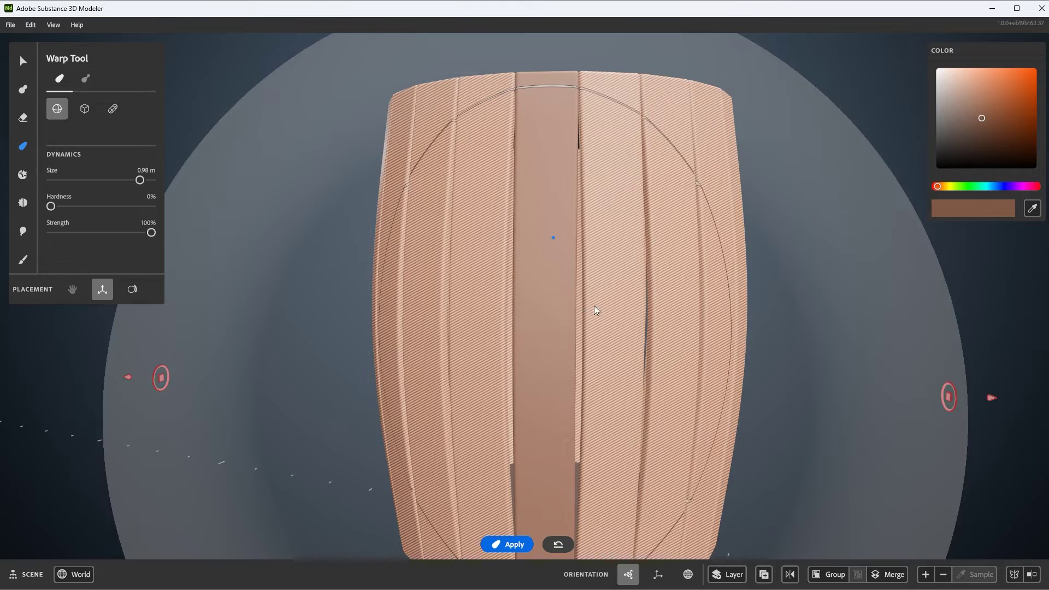
alt+right_drag(595, 307, 587, 277)
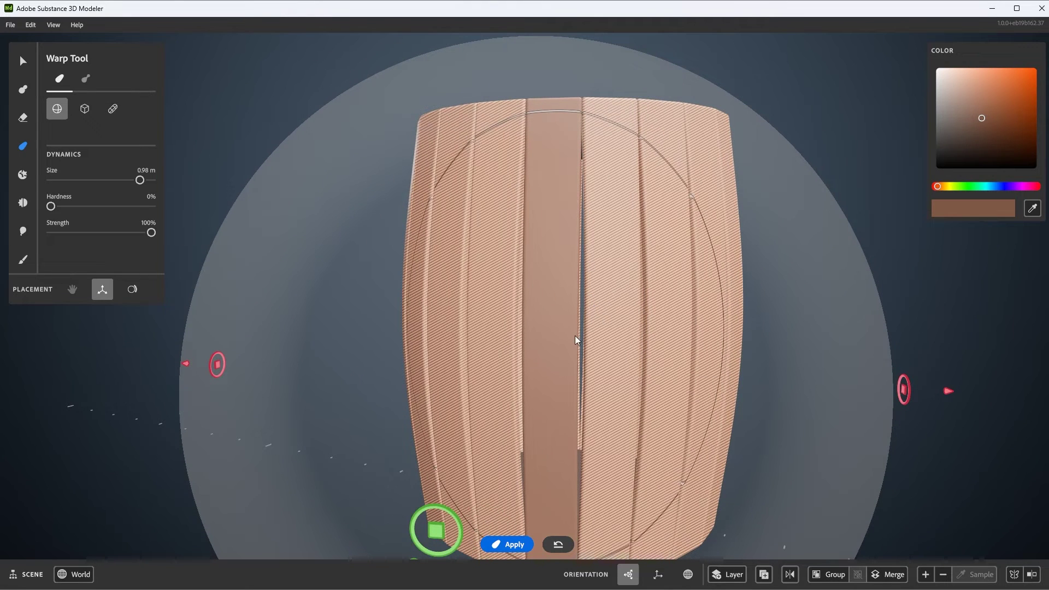
alt+drag(564, 290, 622, 280)
alt+right_drag(590, 238, 605, 239)
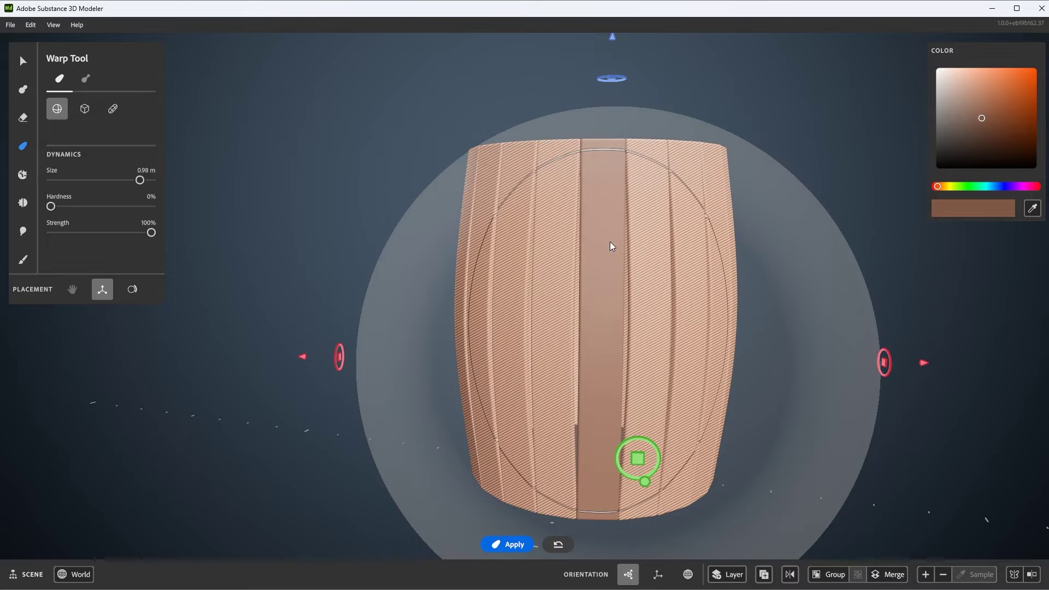
alt+drag(624, 205, 615, 127)
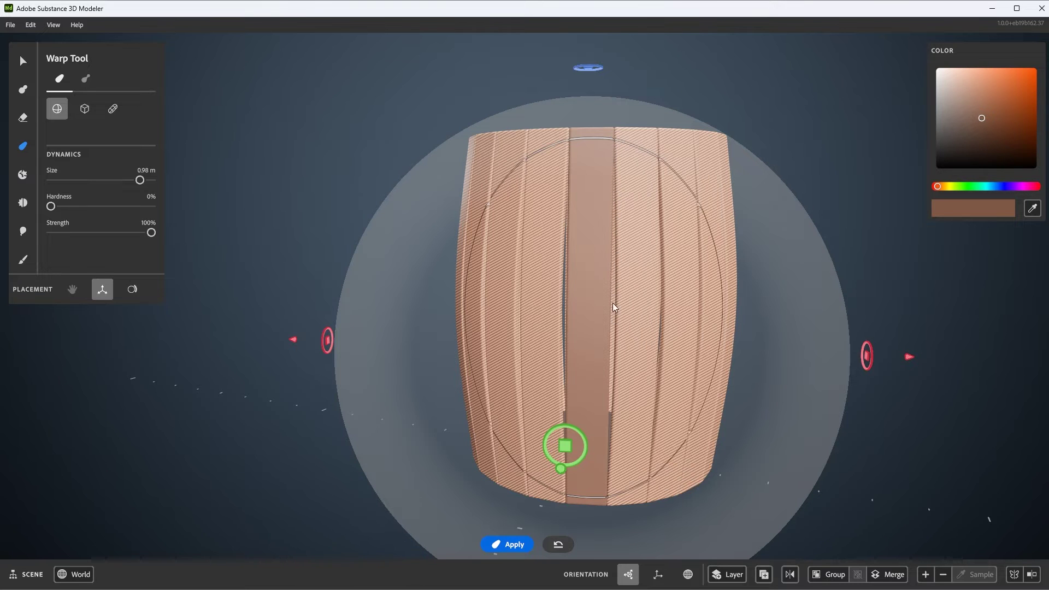
scroll(648, 304, down, 2)
alt+middle_drag(666, 299, 604, 270)
alt+drag(604, 270, 614, 281)
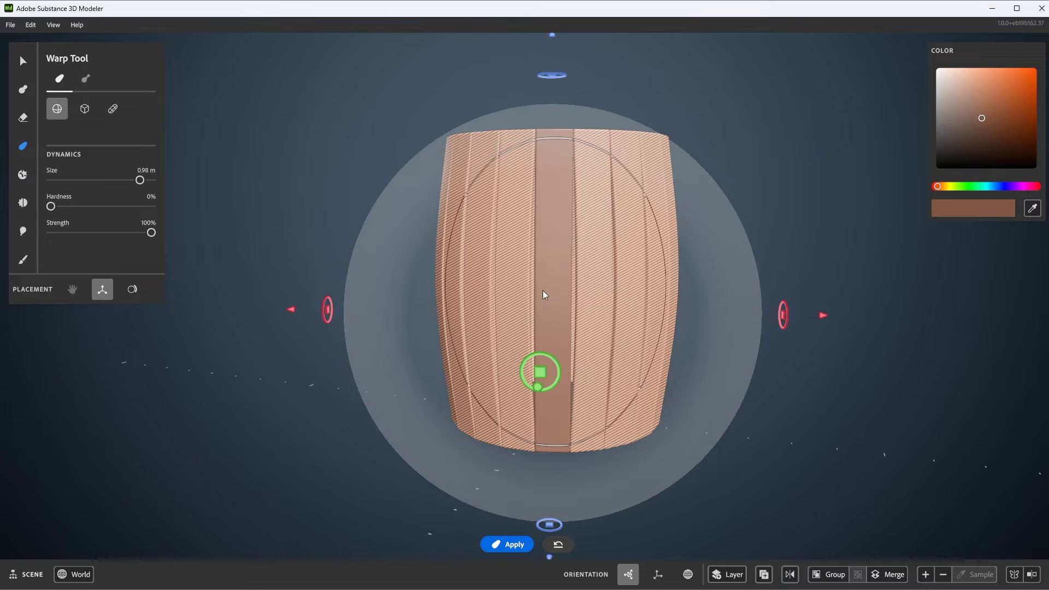
Turn on mirror symmetry for the selected slats.
right_click(740, 92)
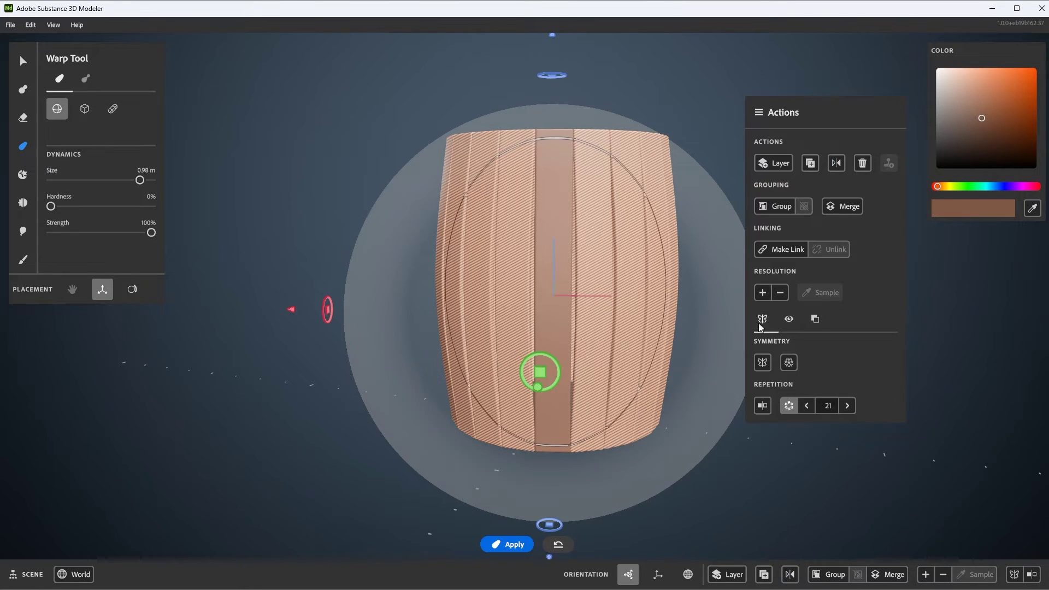
click(763, 363)
click(762, 362)
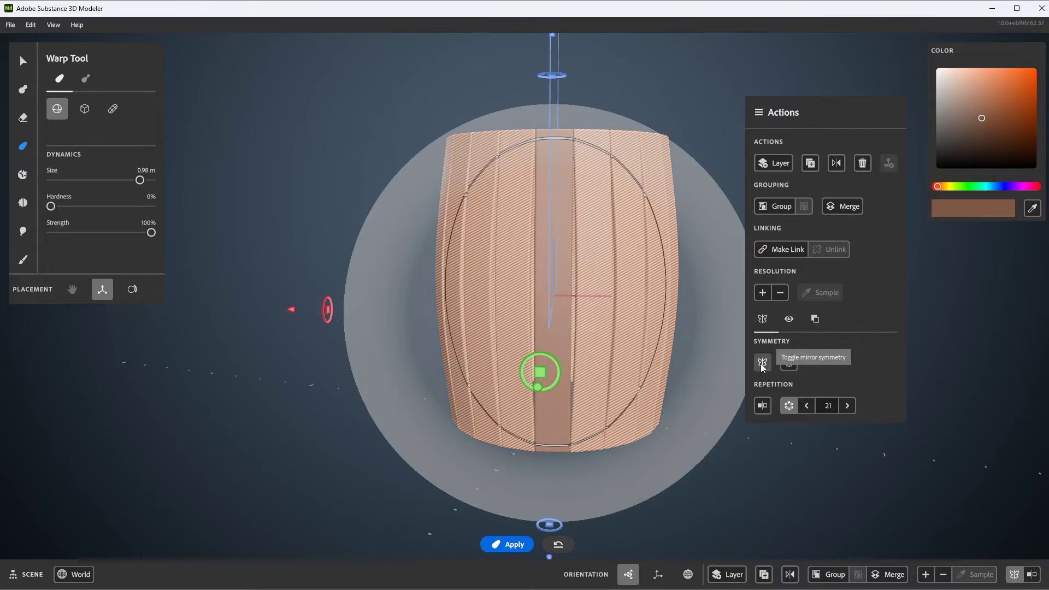
Pull the mirrored Warp spheres apart sideways to widen the slats and narrow the gaps around the barrel.
alt+right_drag(615, 259, 571, 250)
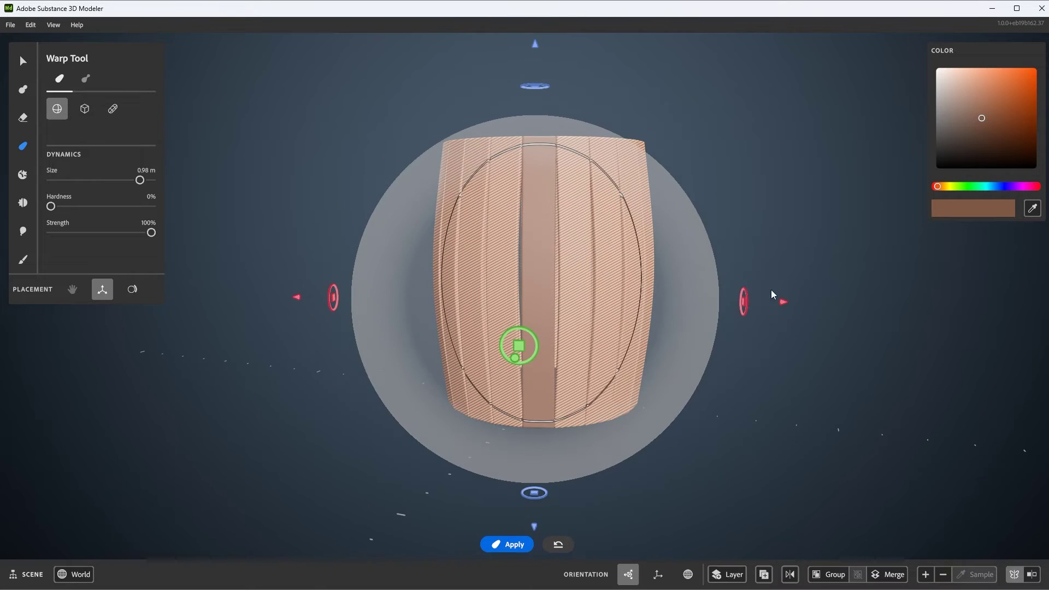
drag(782, 300, 854, 309)
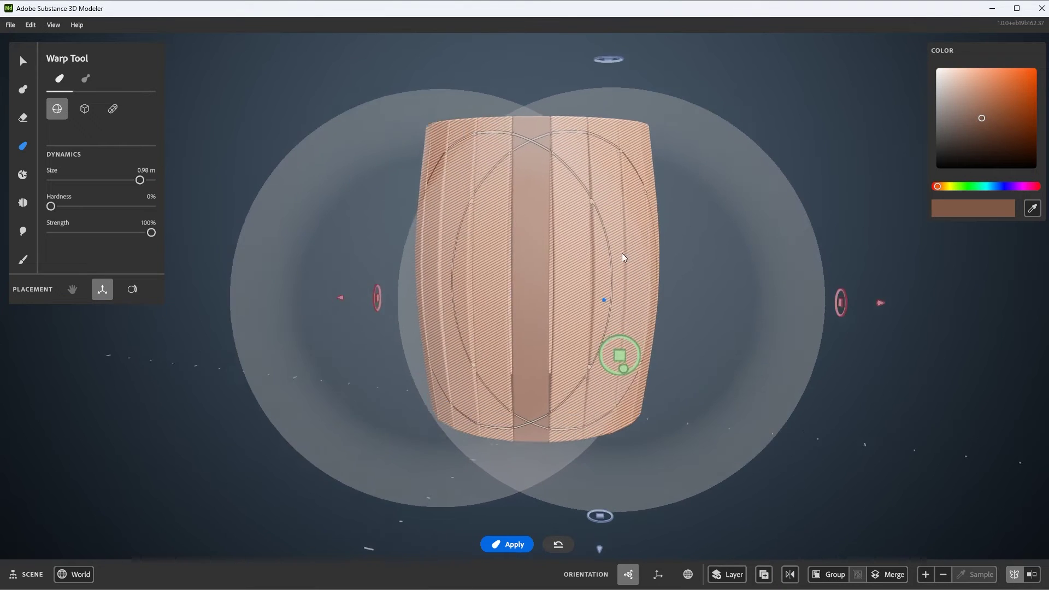
alt+right_drag(622, 254, 579, 188)
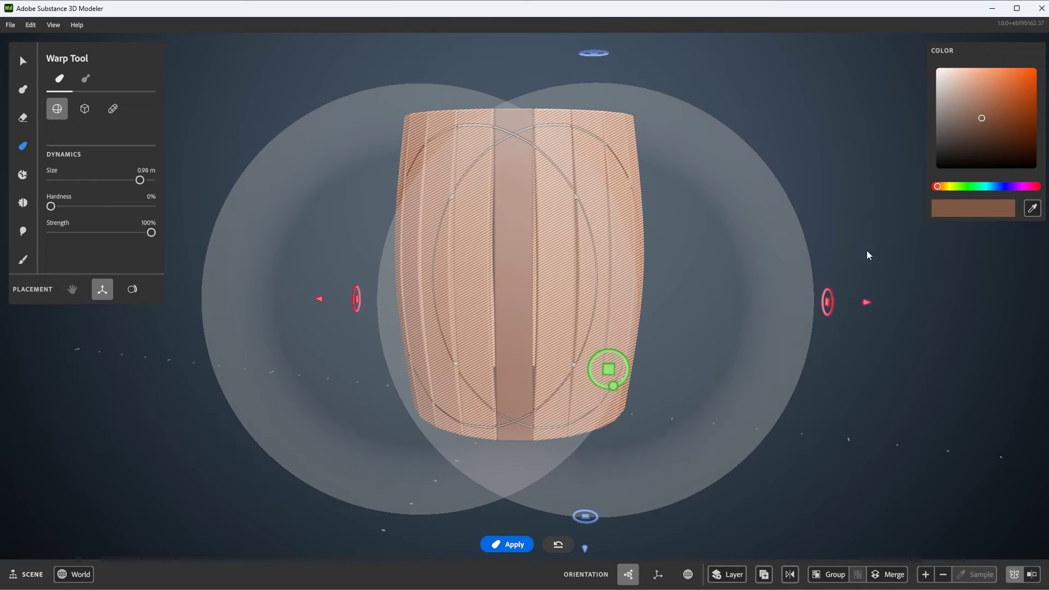
drag(866, 302, 859, 300)
alt+right_drag(562, 162, 566, 119)
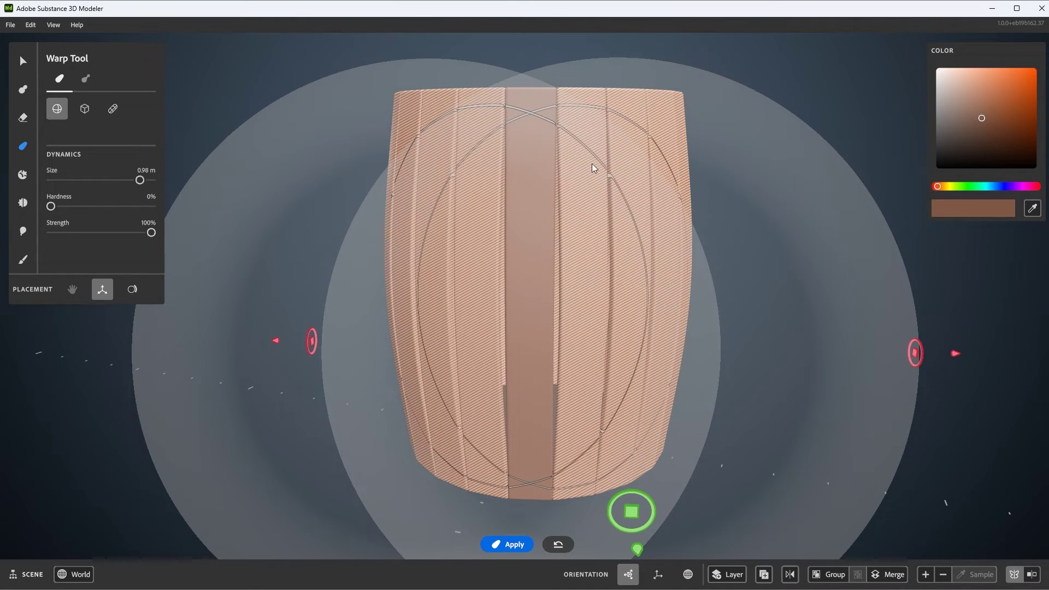
Enlarge the Warp size to 1.02 m and pull the mirrored spheres further apart to widen the slats, applying the warp.
alt+right_drag(592, 164, 683, 211)
drag(915, 326, 895, 327)
scroll(694, 267, up, 4)
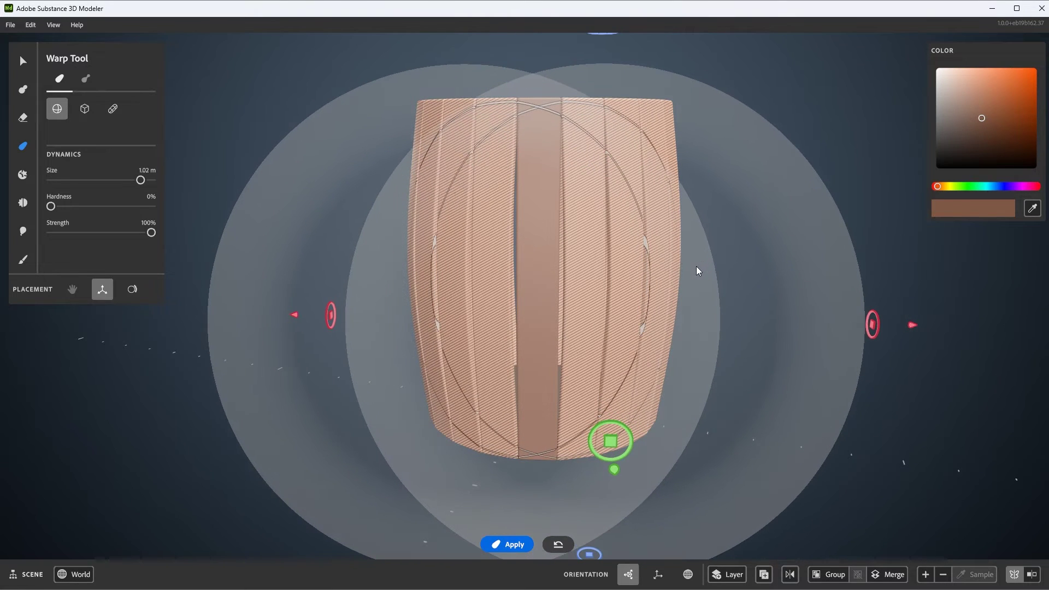
alt+right_drag(653, 249, 624, 235)
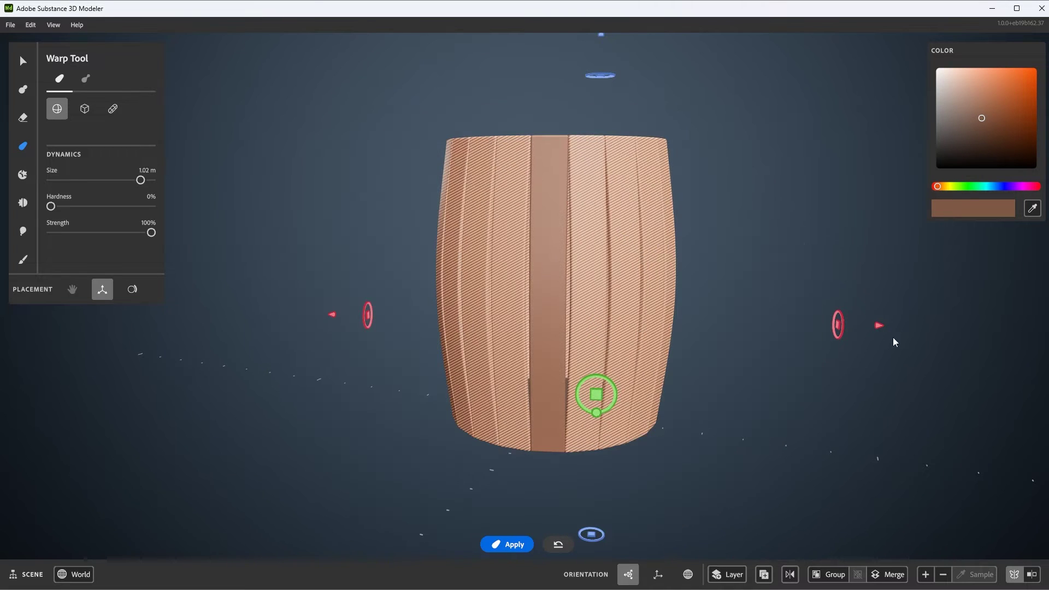
drag(879, 326, 902, 345)
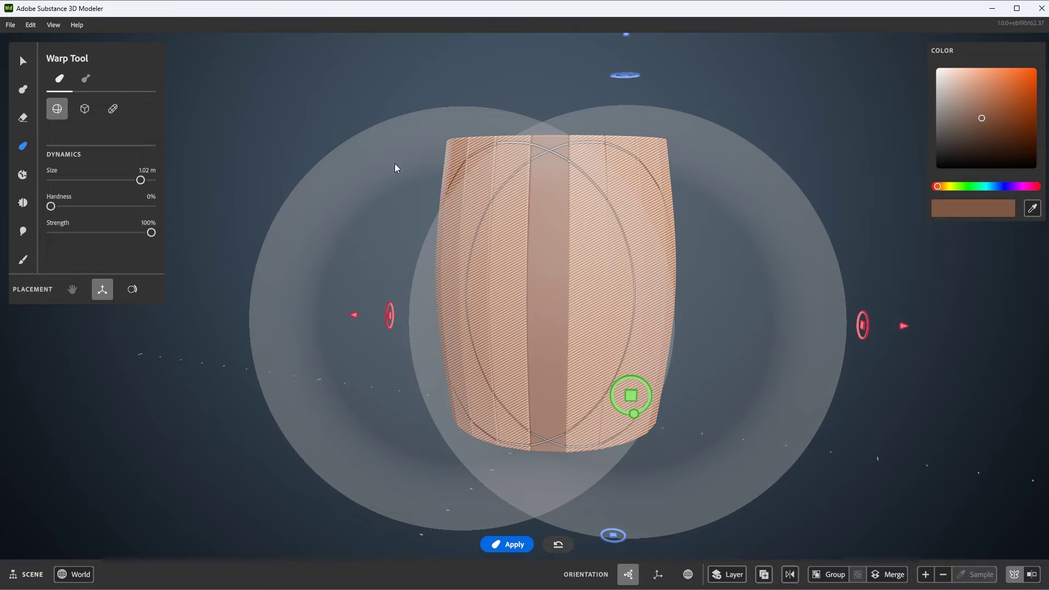
key(Return)
Reselect the slats and widen them slightly more with the mirrored Warp, leaving the Warp tool.
click(570, 284)
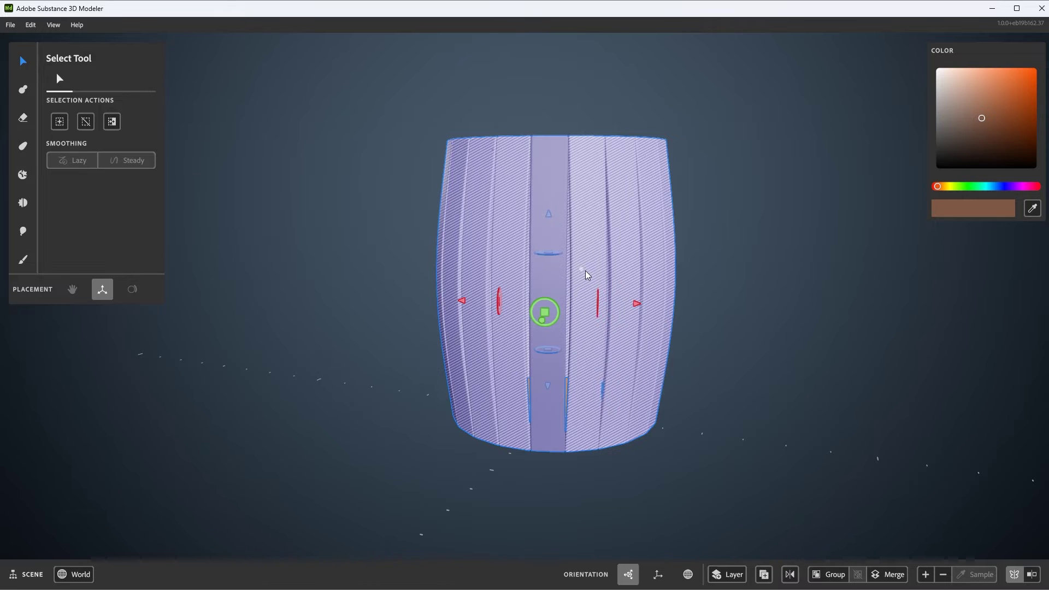
key(w)
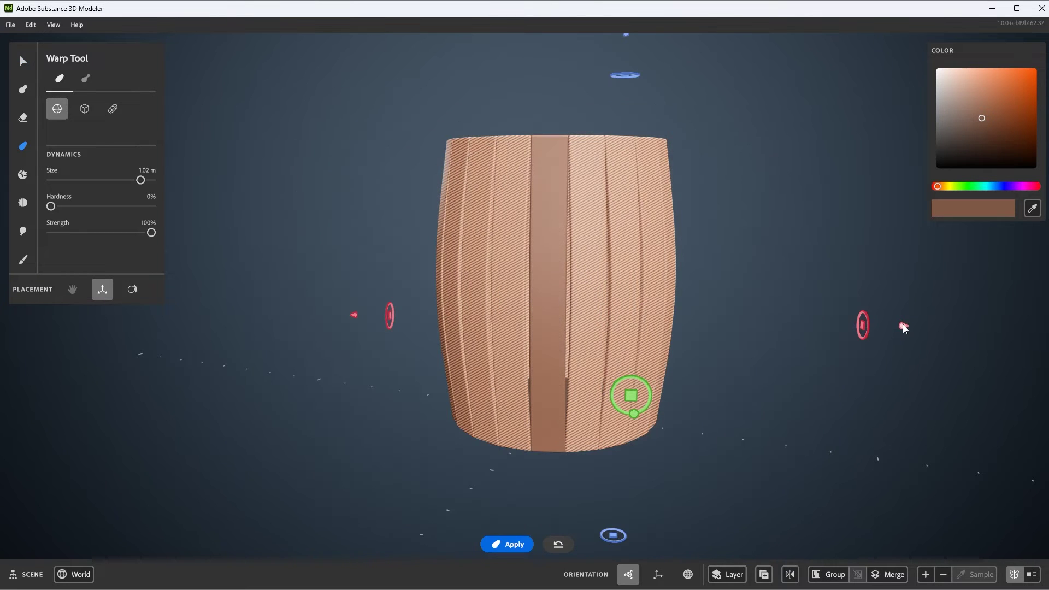
drag(903, 325, 919, 327)
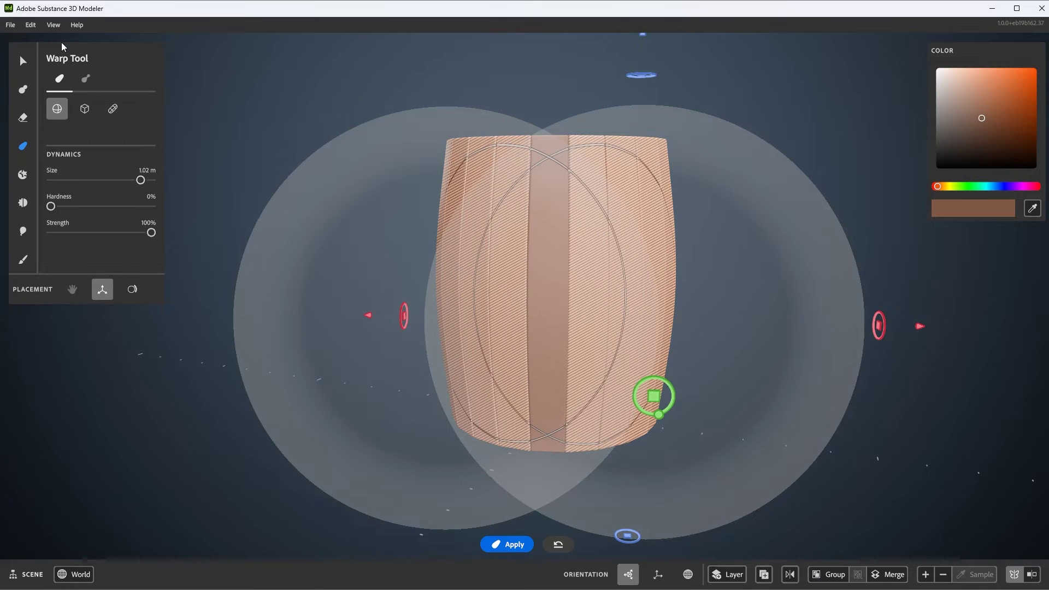
click(23, 60)
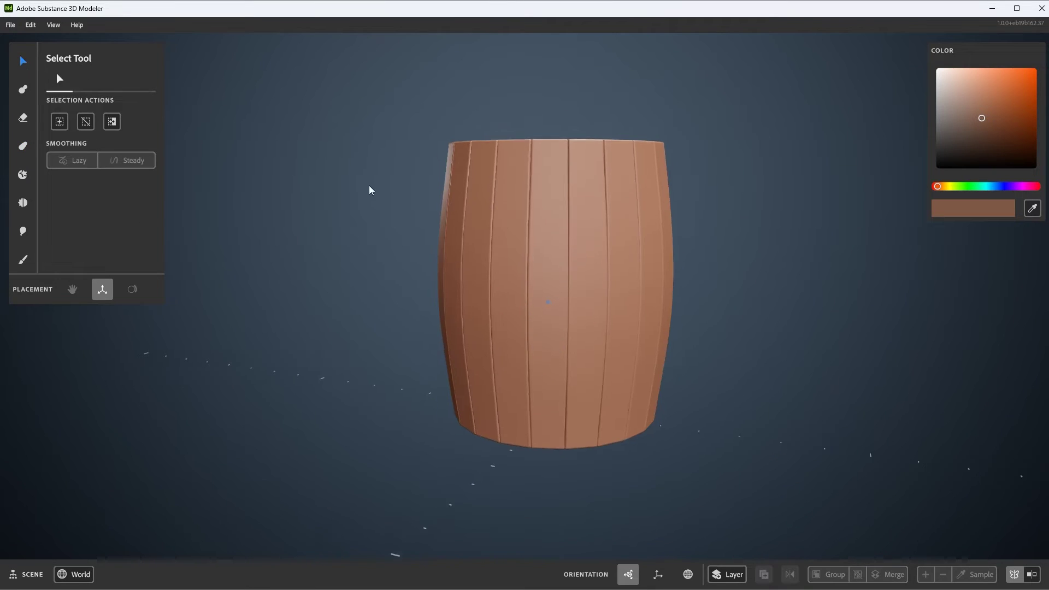
middle_drag(369, 186, 427, 217)
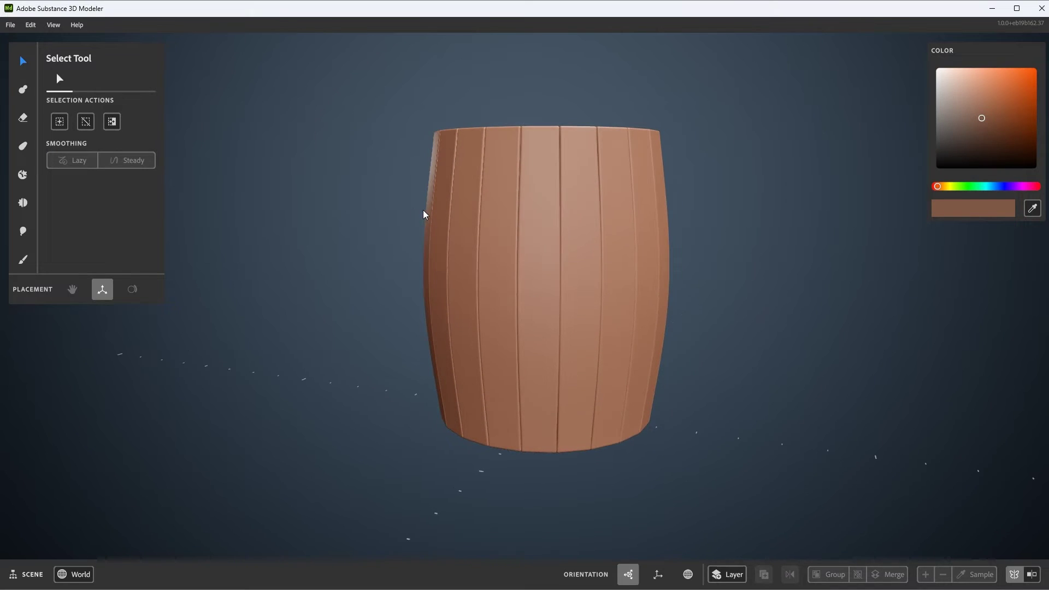
Give the slats one more small sideways mirrored Warp to close the remaining gaps, and deselect them.
click(424, 212)
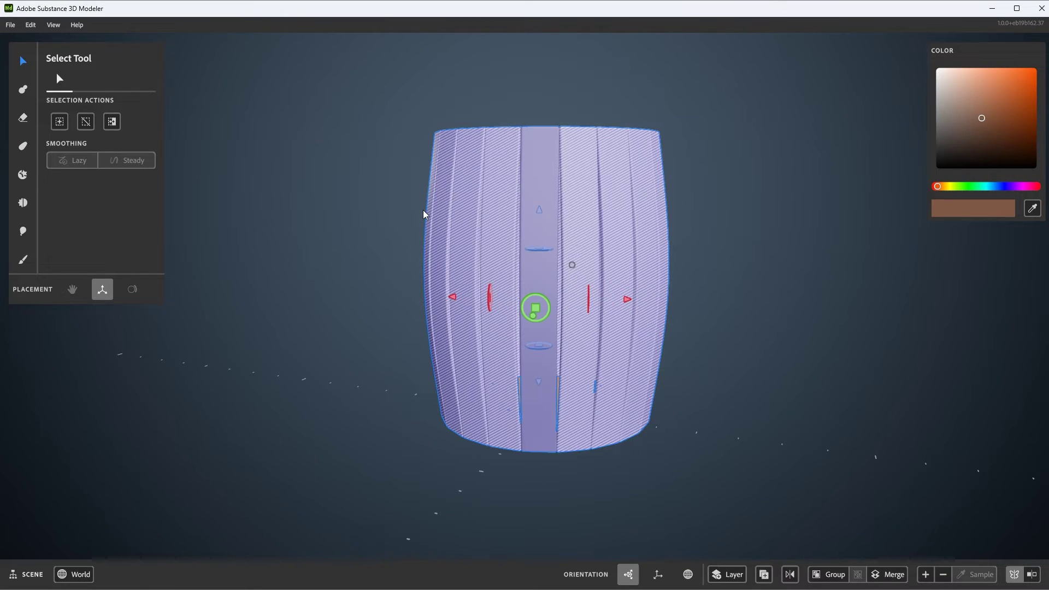
key(w)
drag(918, 321, 933, 321)
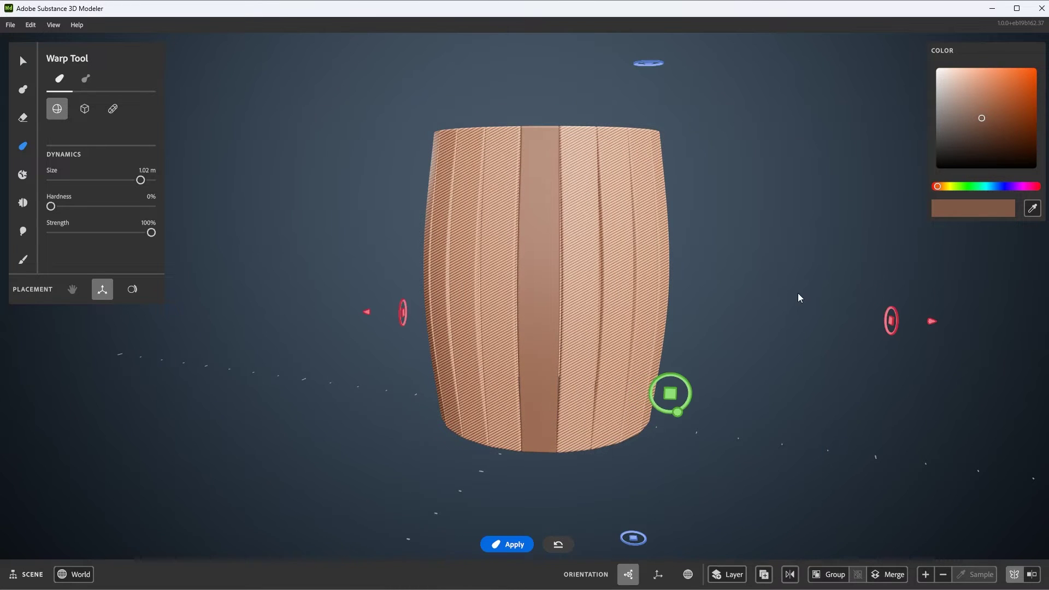
click(22, 60)
click(377, 244)
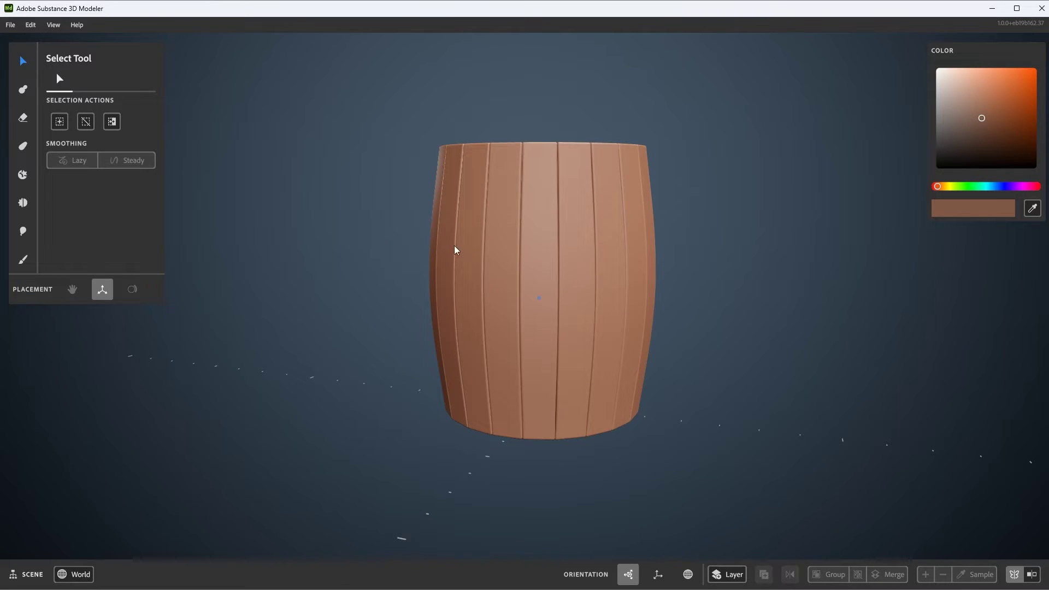
Examine the barrel's sides, lid and underside from several angles to check how the slats fit together.
right_drag(456, 248, 521, 289)
right_drag(538, 385, 602, 216)
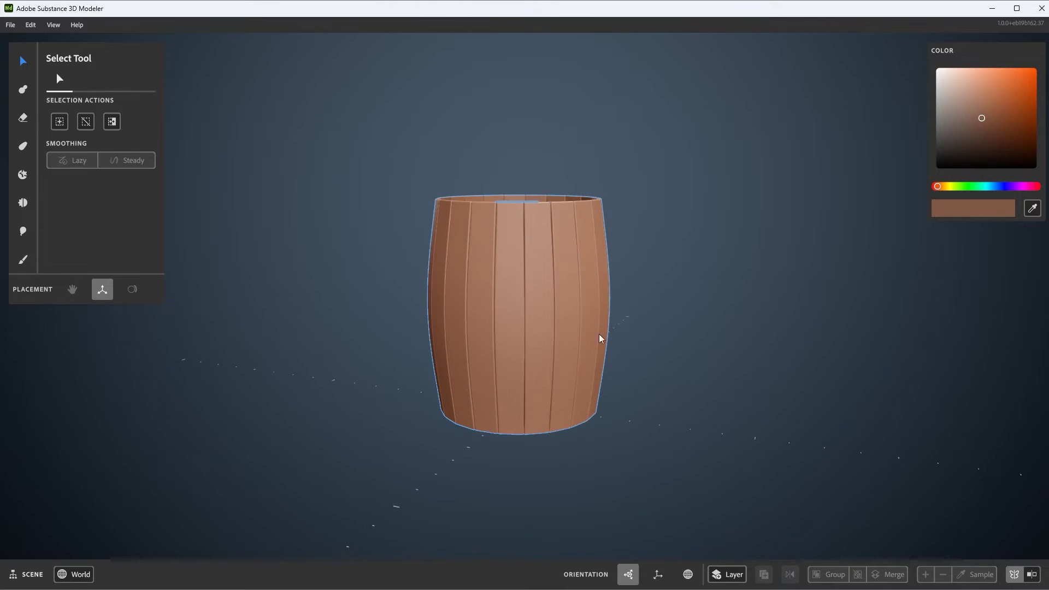
right_drag(557, 245, 550, 195)
click(539, 188)
scroll(620, 375, up, 2)
click(548, 377)
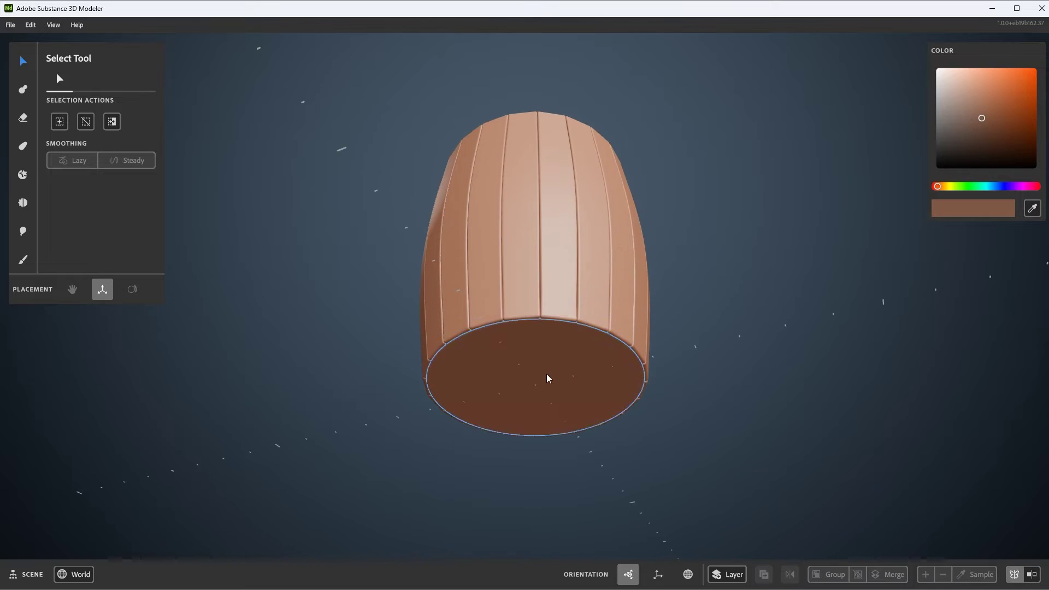
click(547, 377)
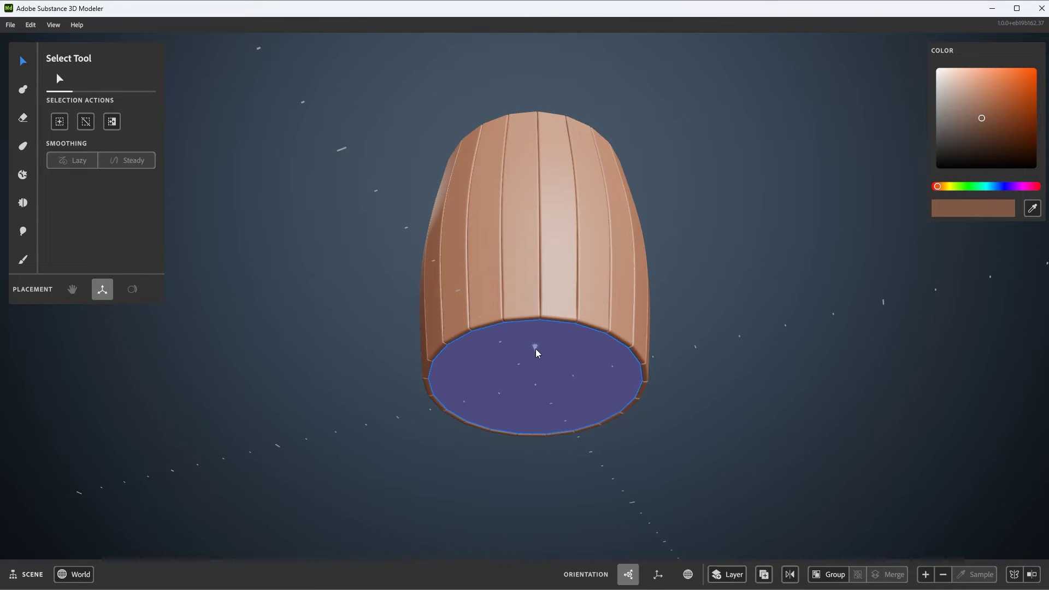
click(697, 304)
right_drag(697, 303, 641, 200)
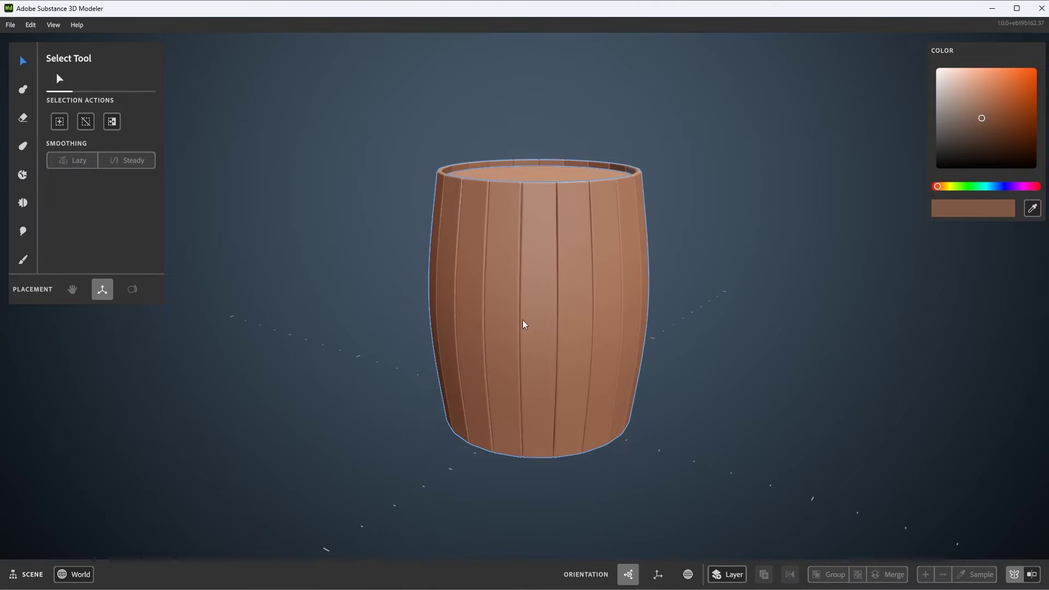
right_drag(427, 384, 604, 272)
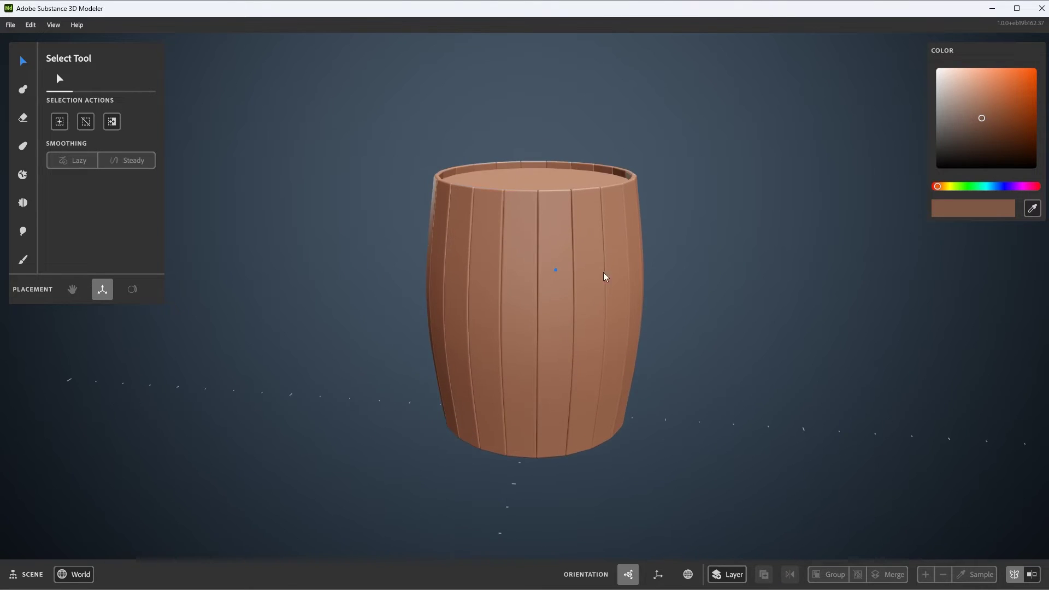
Add a new layer and start the Clay tool on it.
right_click(668, 103)
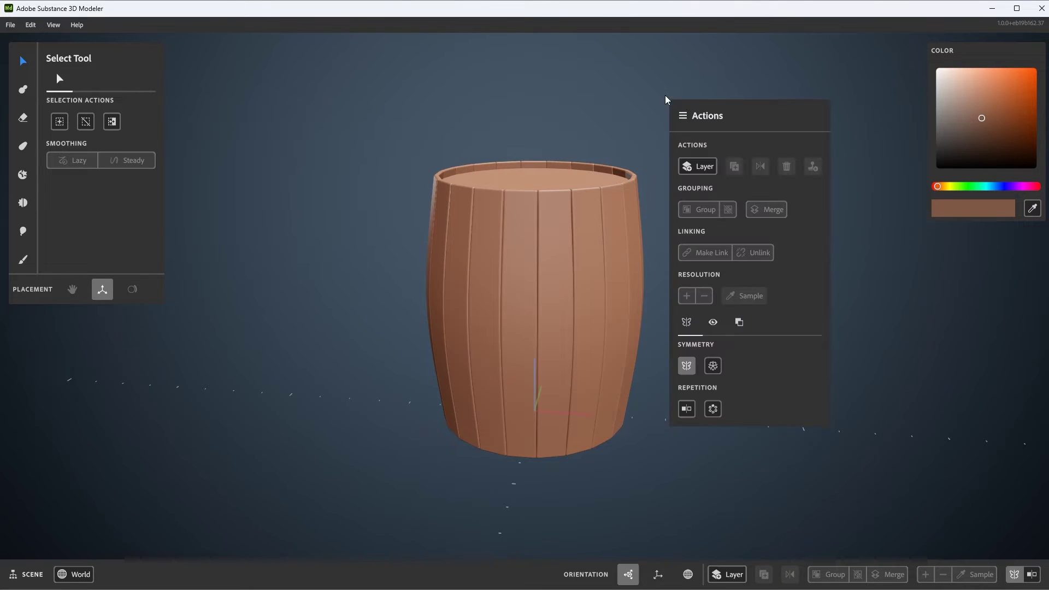
click(700, 166)
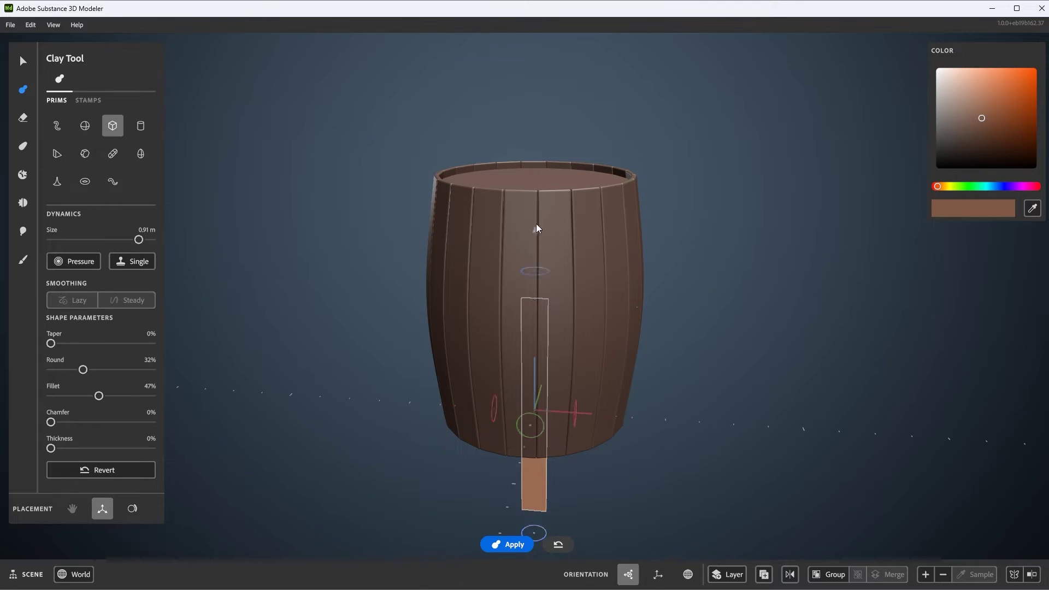
drag(535, 227, 571, 68)
drag(616, 244, 764, 254)
mouse_move(706, 301)
alt+mouse_down()
mouse_move(796, 306)
mouse_move(467, 295)
mouse_move(687, 306)
alt+mouse_up()
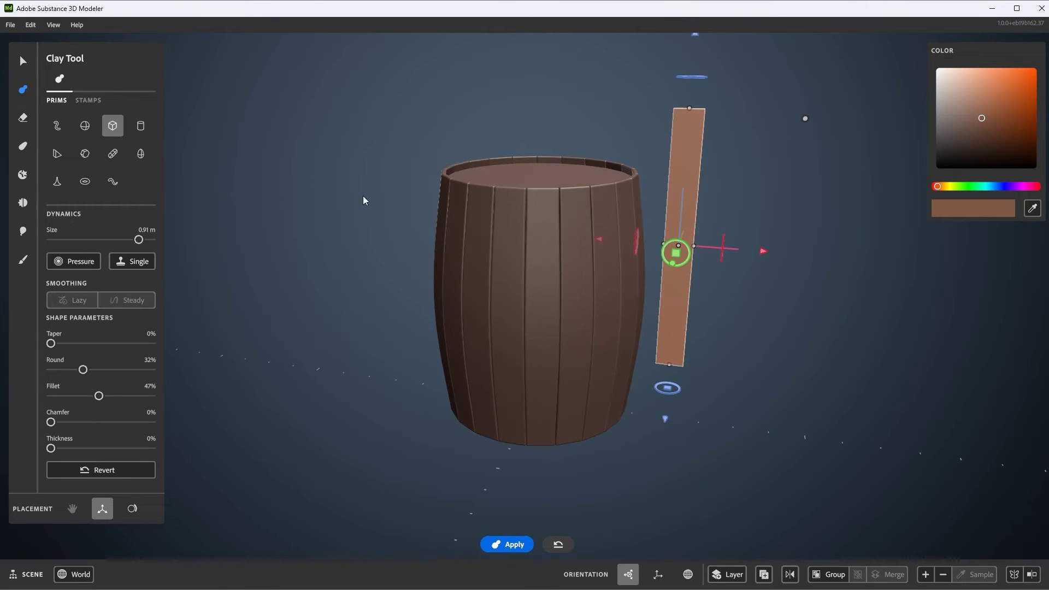
Switch the Clay primitive to a cylinder, reset it to the barrel's central axis, and raise it to the barrel's upper end.
click(146, 127)
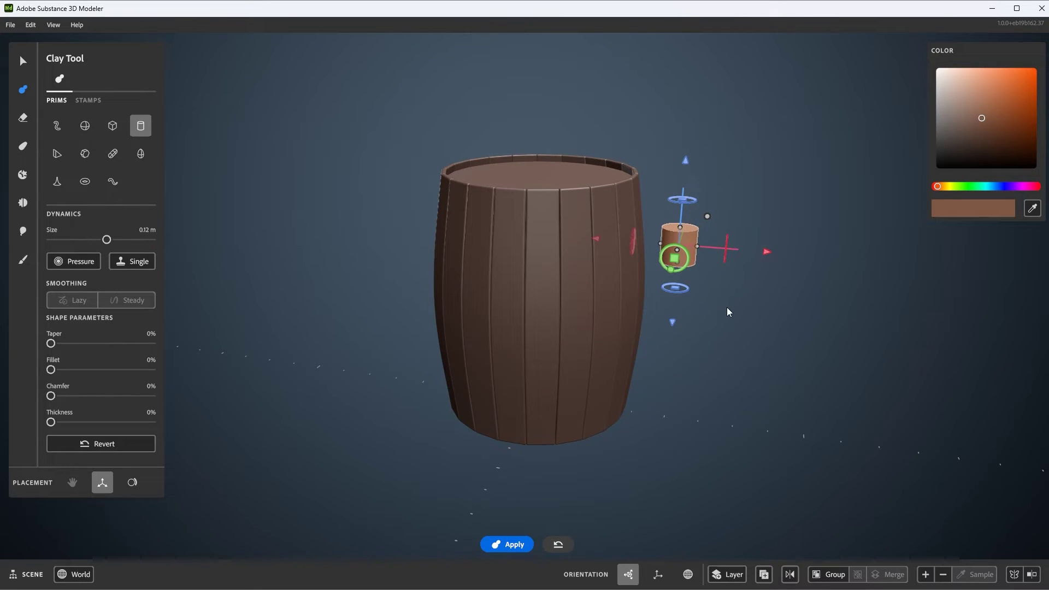
key(ctrl+z)
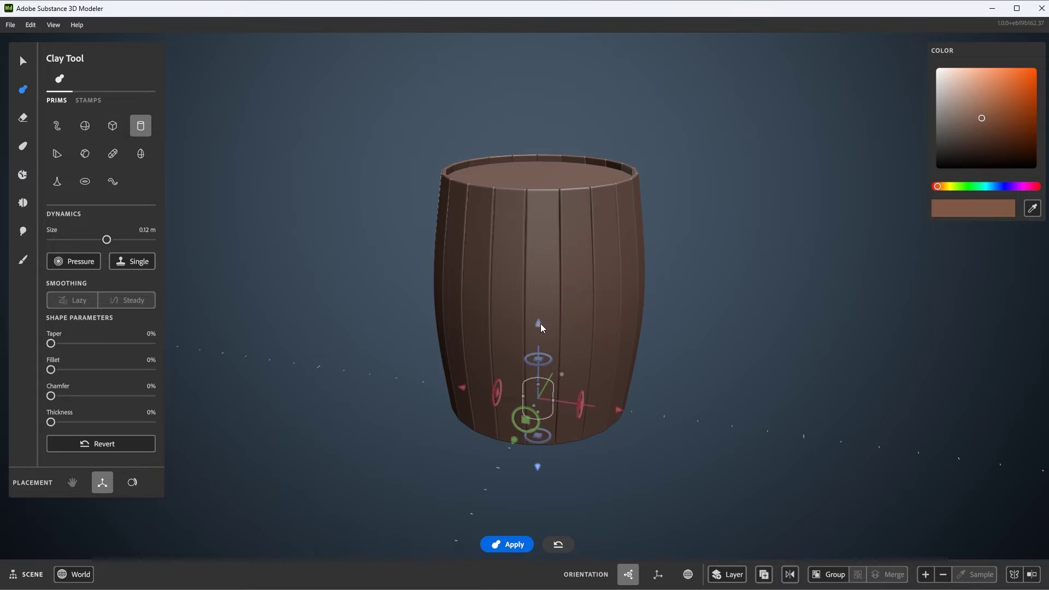
drag(540, 325, 545, 117)
alt+drag(631, 183, 630, 255)
scroll(629, 255, up, 2)
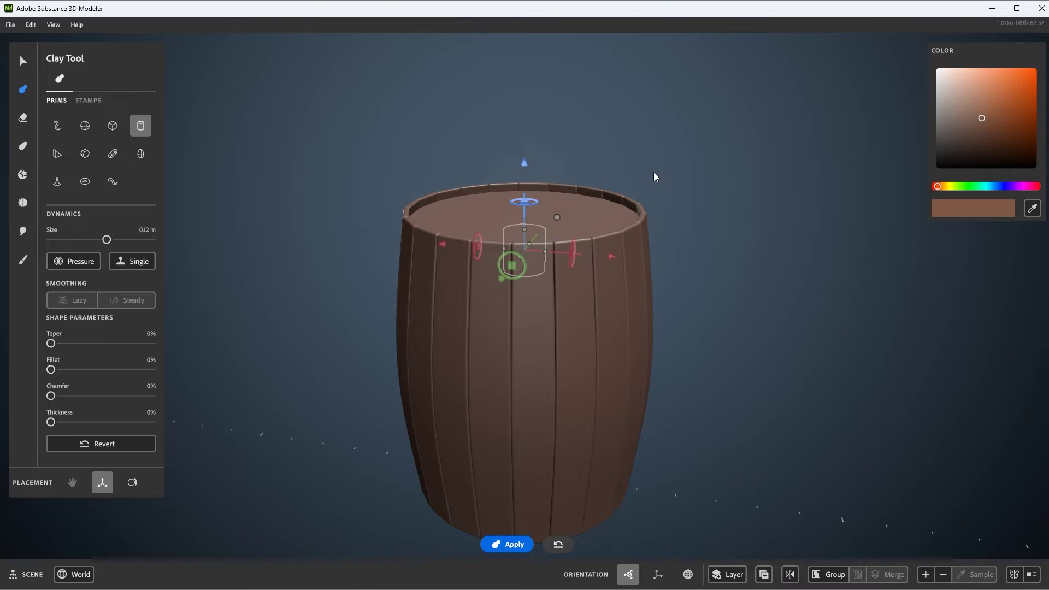
Enlarge the cylinder to 0.73 m and lower its top face until the barrel's rim protrudes above it.
ctrl+right_drag(649, 170, 727, 168)
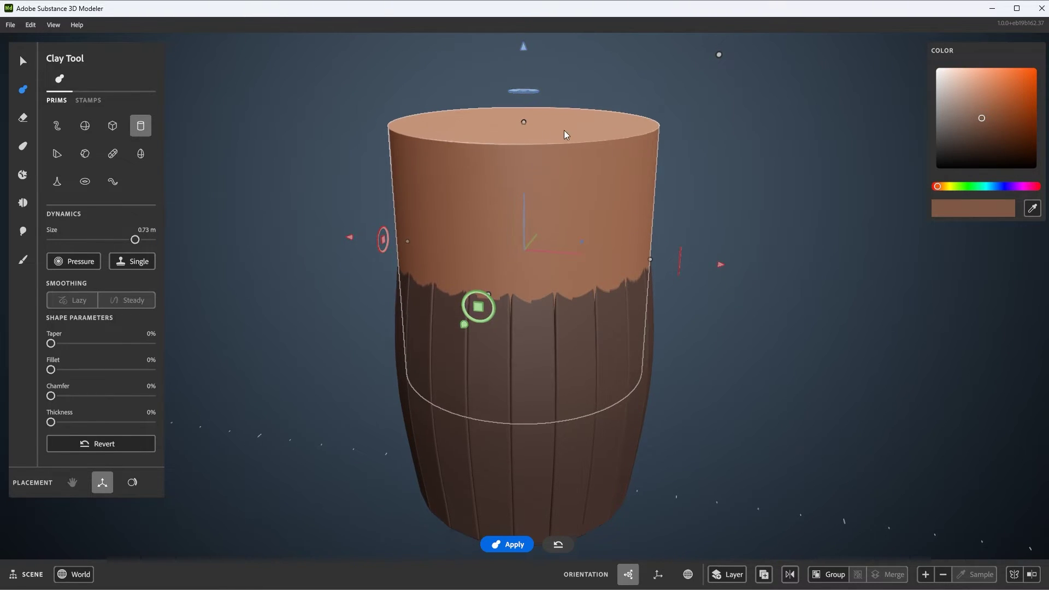
drag(523, 119, 545, 213)
scroll(639, 246, up, 2)
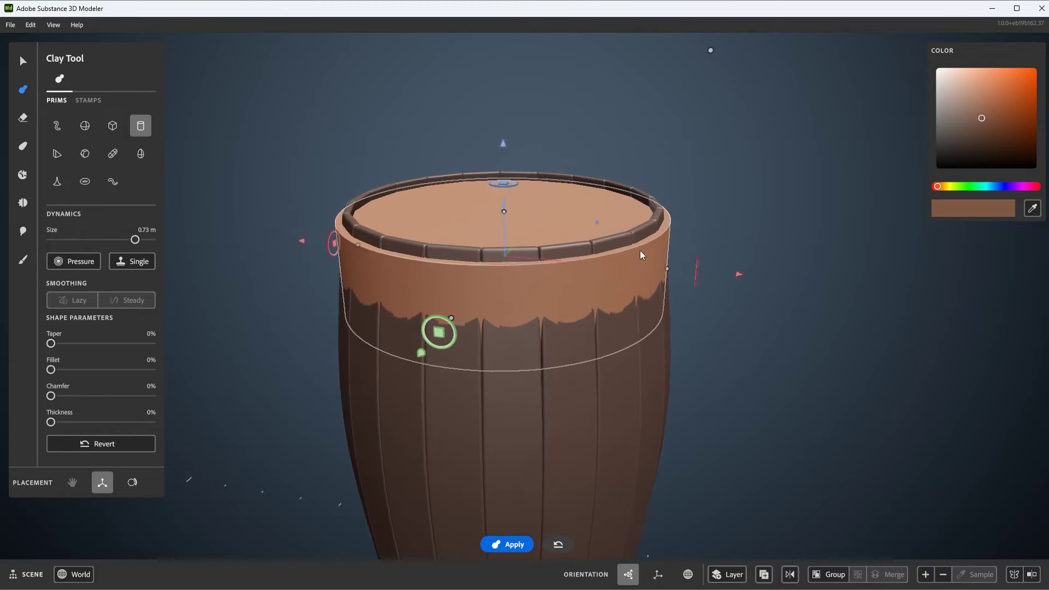
alt+drag(641, 250, 615, 255)
alt+middle_drag(614, 255, 651, 251)
alt+drag(651, 252, 657, 243)
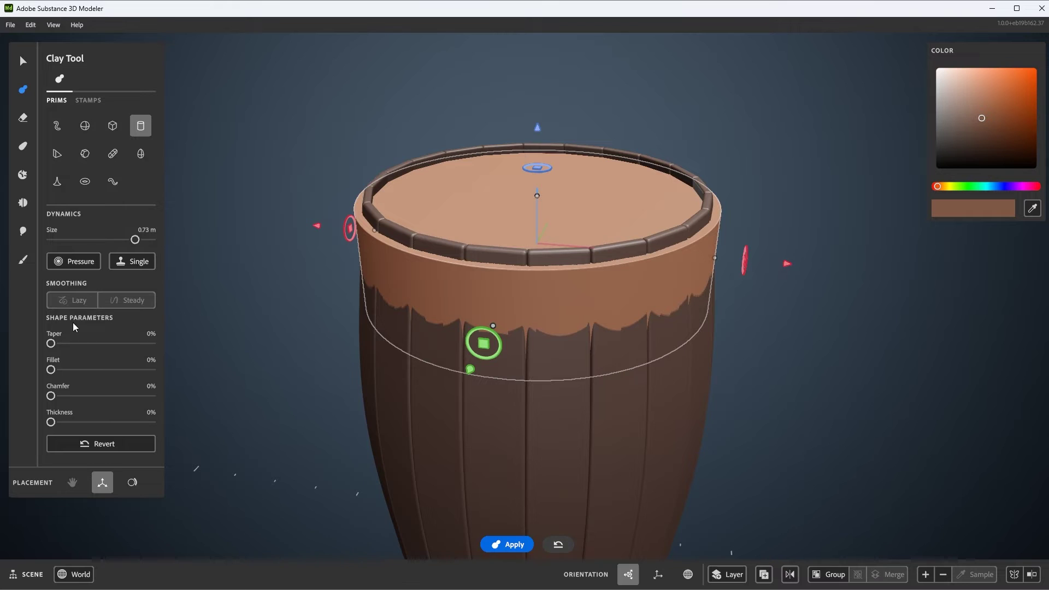
Hollow the cylinder into a ring with 5% thickness and position it just below the barrel's rim.
mouse_move(51, 422)
mouse_down()
mouse_move(67, 424)
mouse_move(57, 425)
mouse_up()
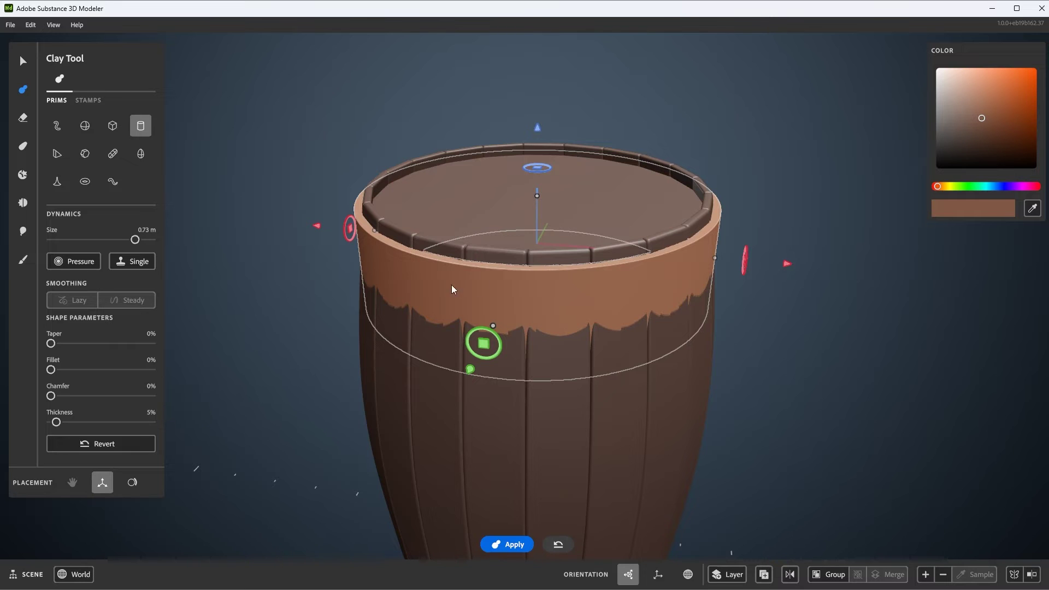
right_drag(452, 290, 565, 235)
right_drag(537, 190, 539, 143)
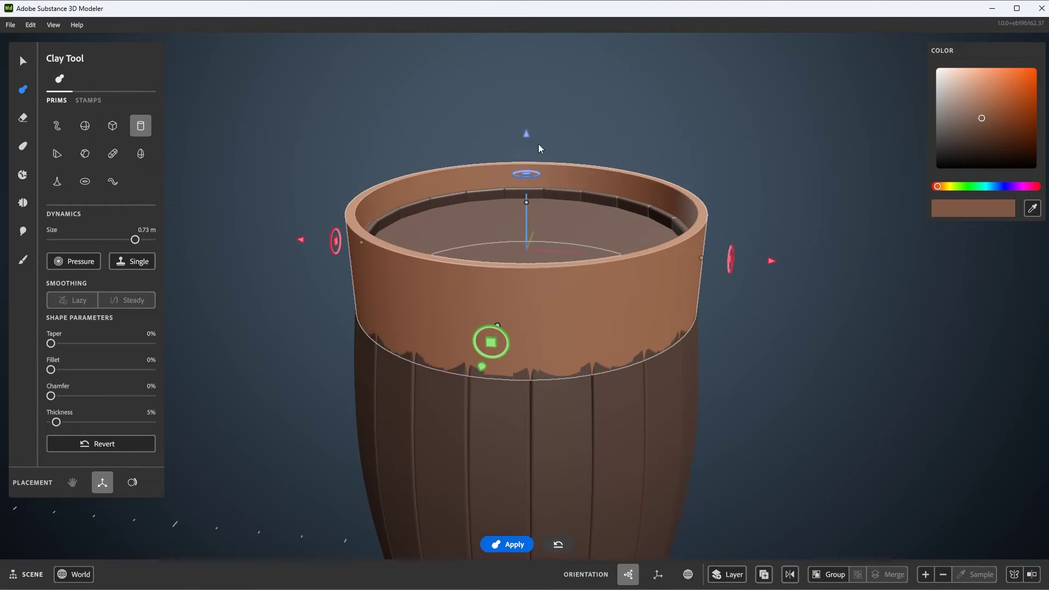
drag(527, 135, 535, 174)
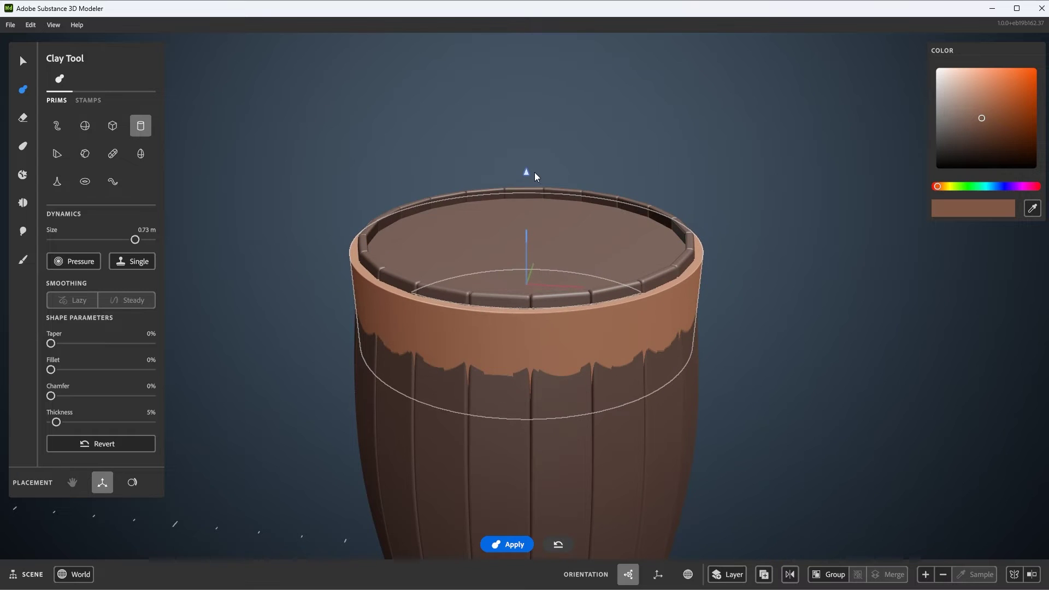
Raise the ring's lower edge to form a narrow band around the slats just under the rim.
right_drag(534, 172, 536, 347)
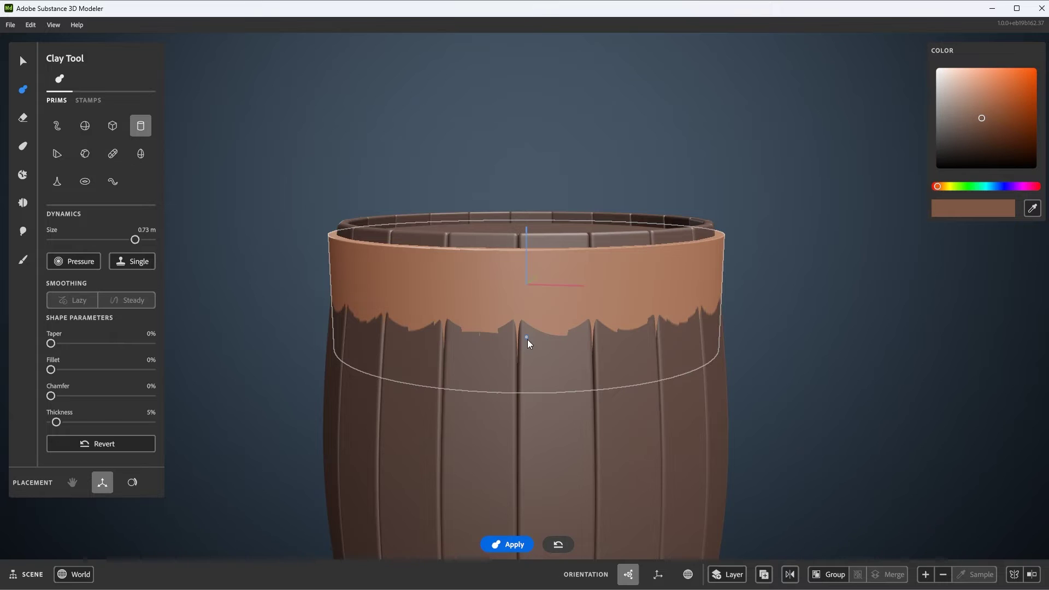
drag(526, 339, 539, 276)
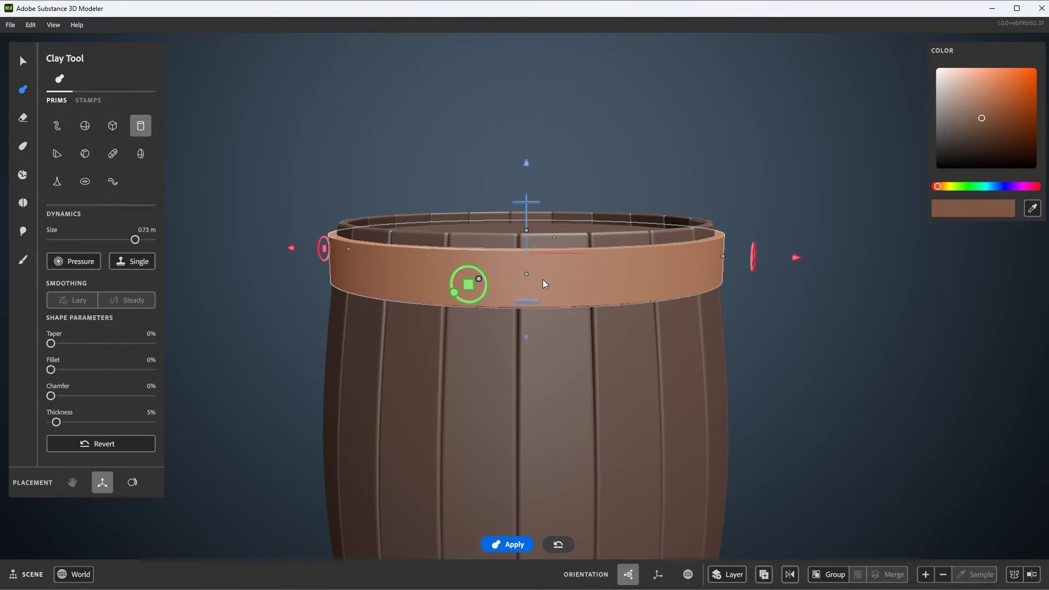
scroll(538, 286, down, 3)
alt+drag(520, 313, 477, 322)
scroll(477, 322, down, 1)
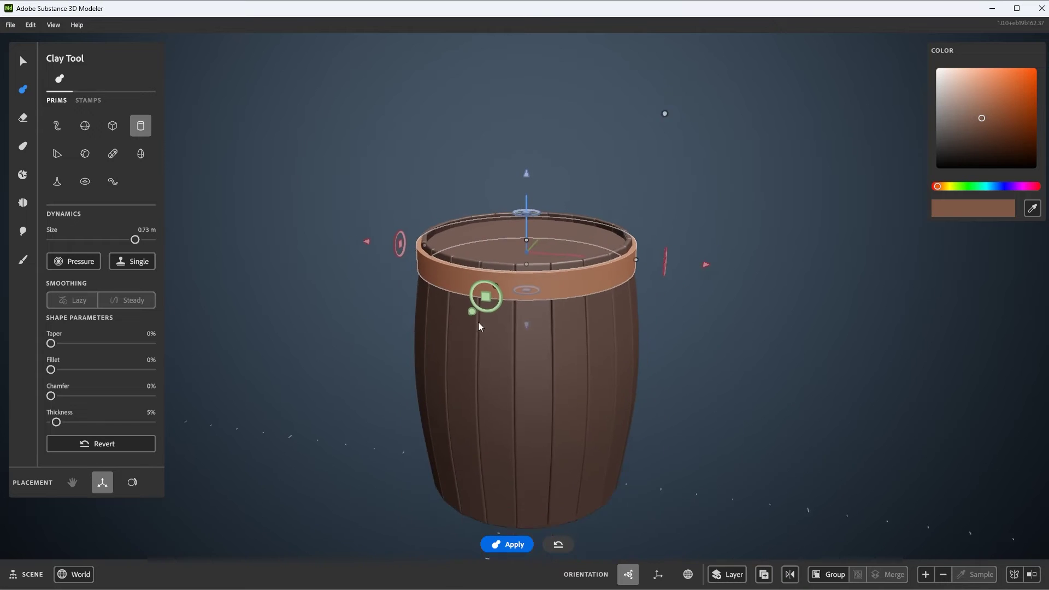
alt+middle_drag(559, 322, 556, 281)
scroll(556, 273, up, 5)
alt+middle_drag(556, 228, 579, 246)
scroll(463, 267, up, 1)
right_click(244, 142)
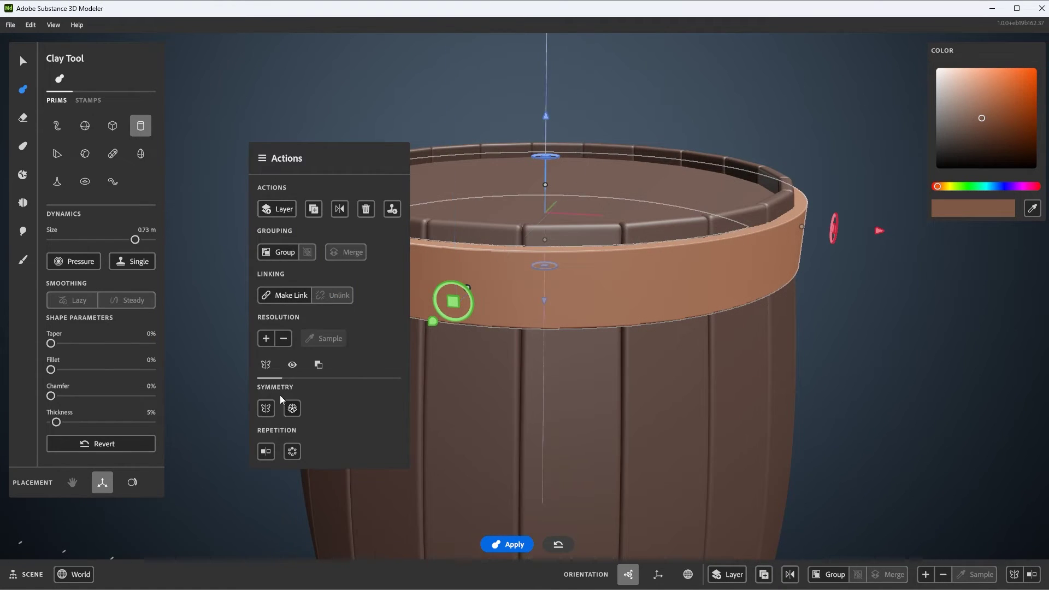
mouse_move(268, 340)
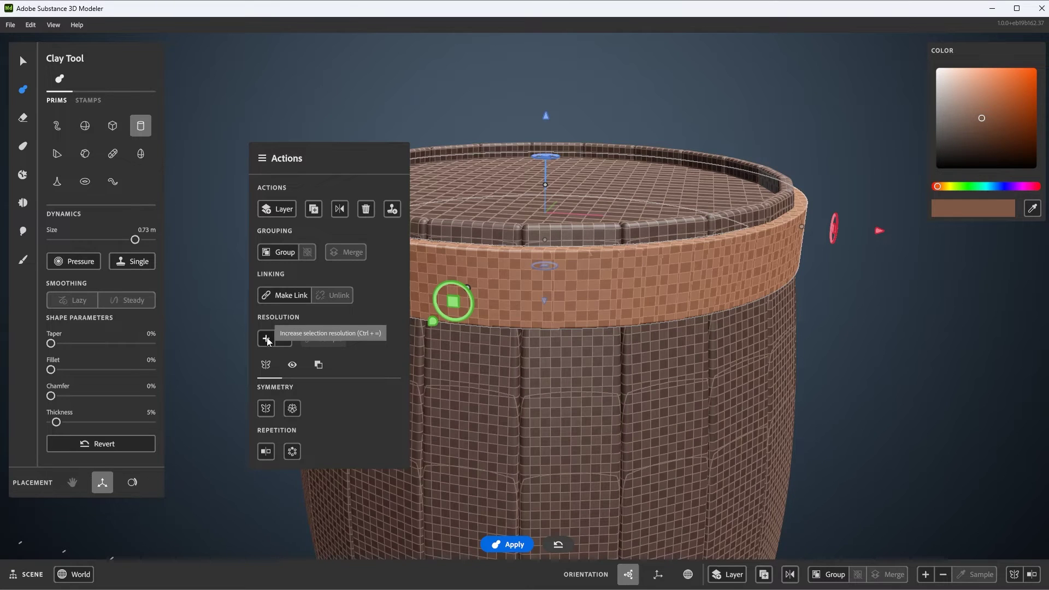
click(234, 296)
right_click(348, 221)
click(336, 236)
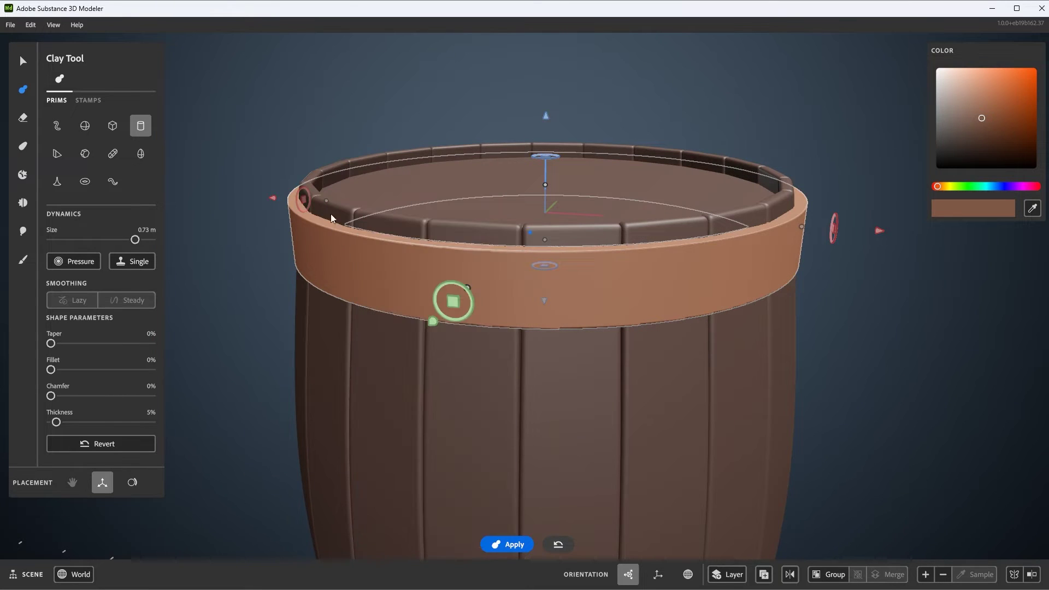
Shrink the band to a size of 0.71 m so it sits tighter against the slats.
middle_drag(330, 214, 332, 241)
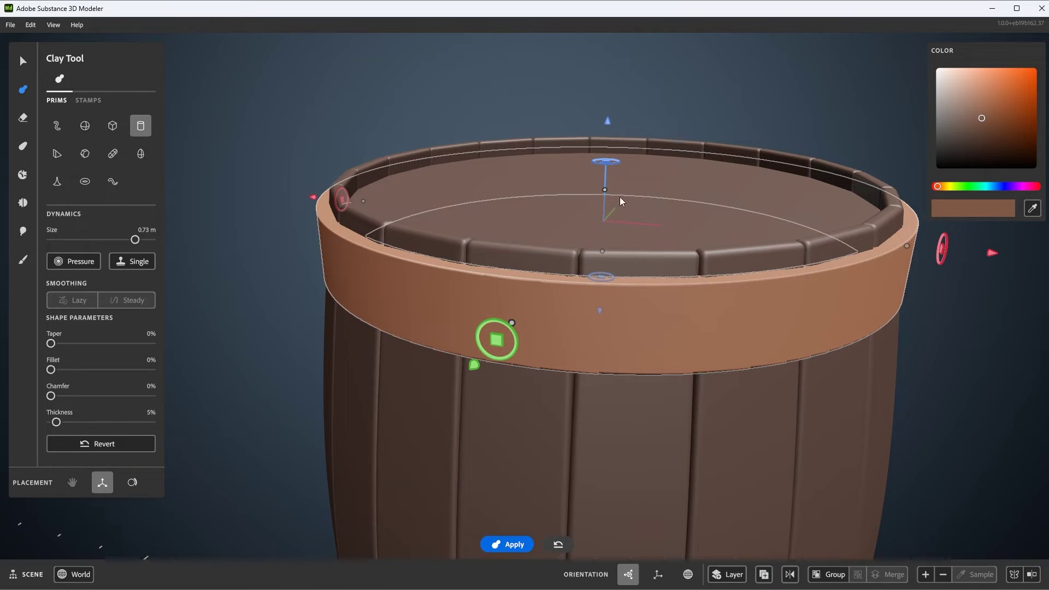
middle_drag(620, 197, 719, 165)
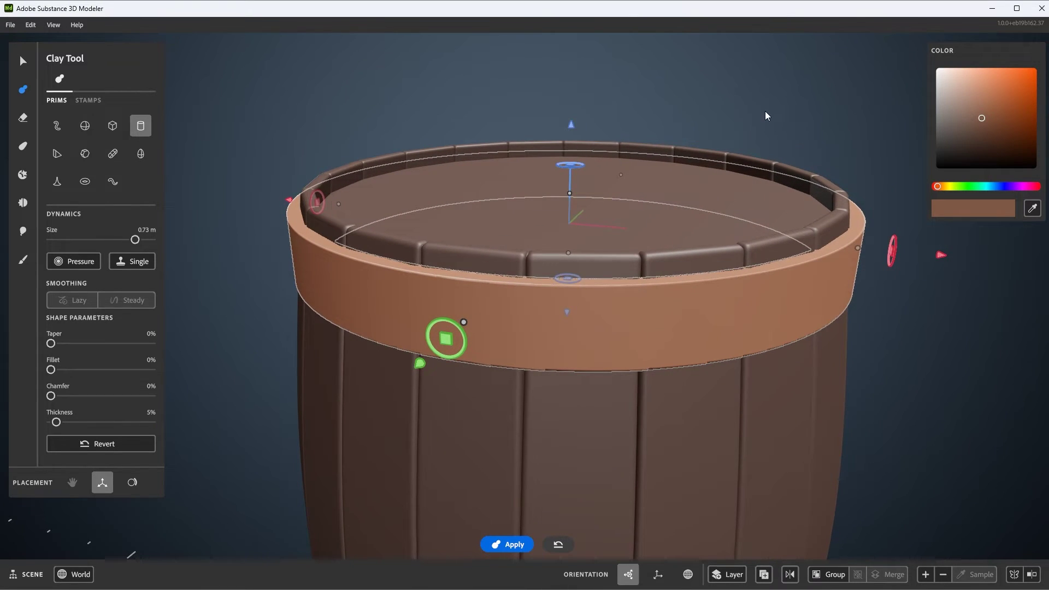
scroll(765, 111, down, 1)
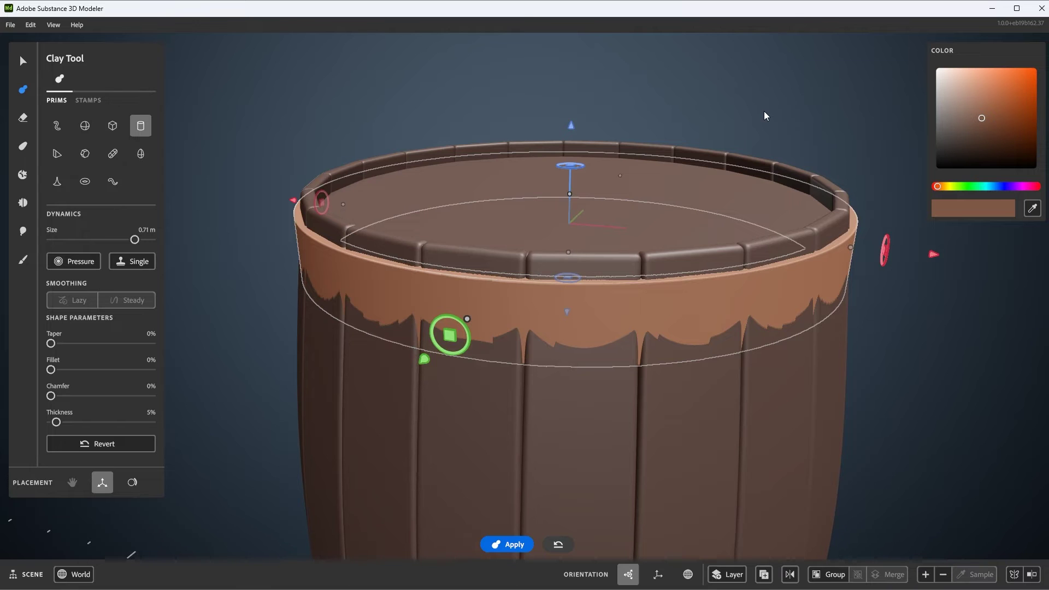
middle_drag(756, 133, 703, 286)
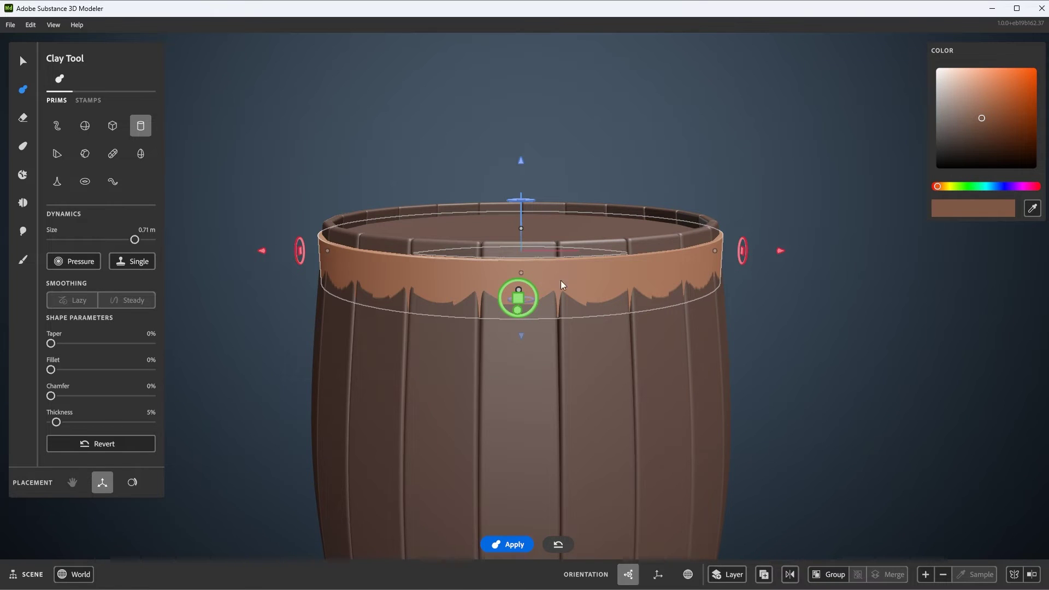
middle_drag(561, 280, 681, 297)
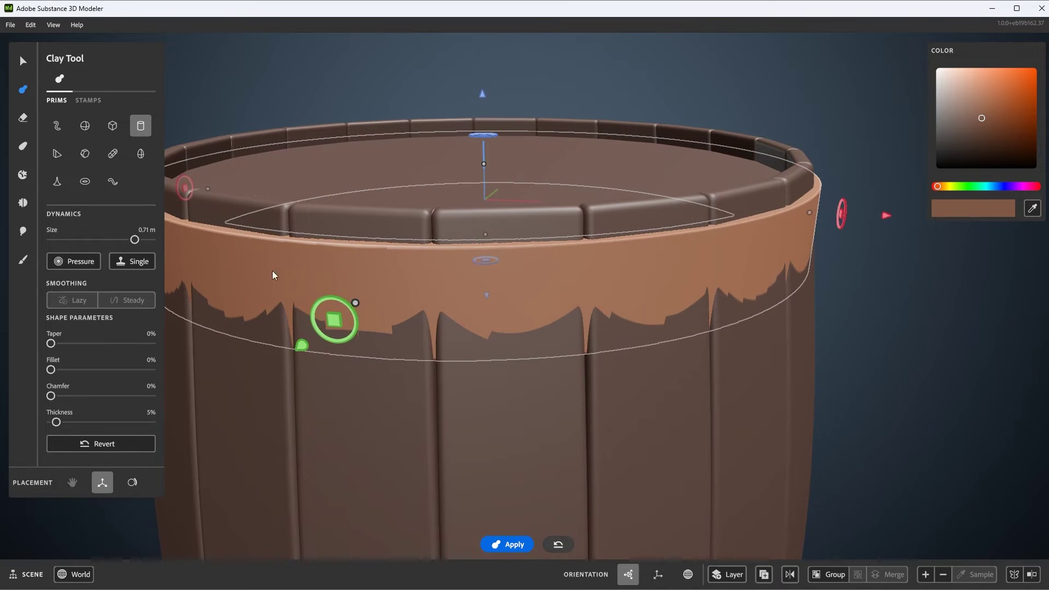
Round the band's edges with a 29% fillet.
drag(51, 371, 81, 370)
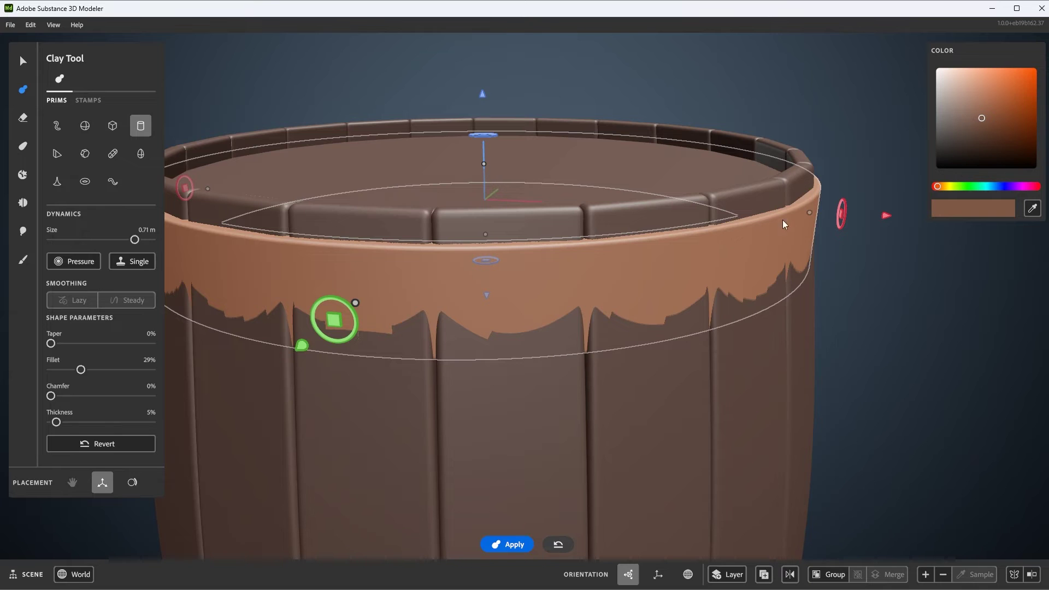
scroll(727, 252, down, 3)
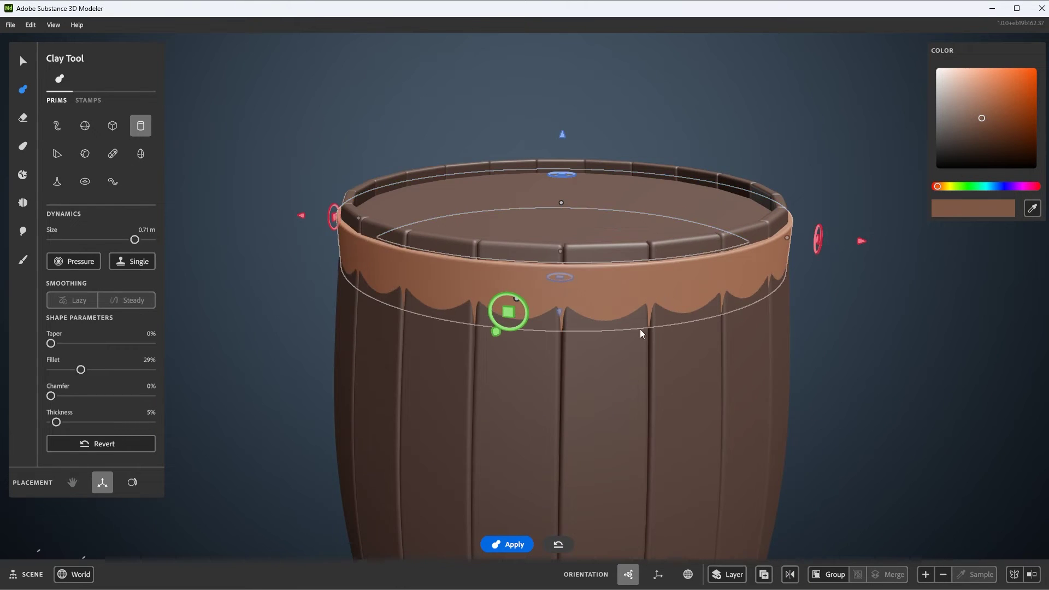
scroll(637, 329, down, 2)
alt+drag(580, 328, 659, 328)
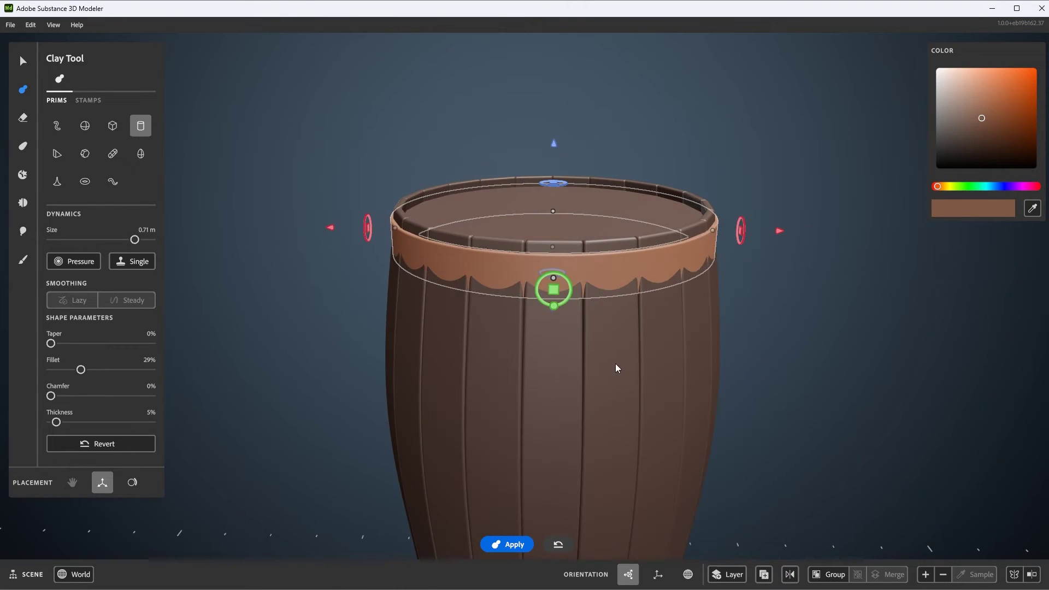
alt+drag(615, 362, 587, 308)
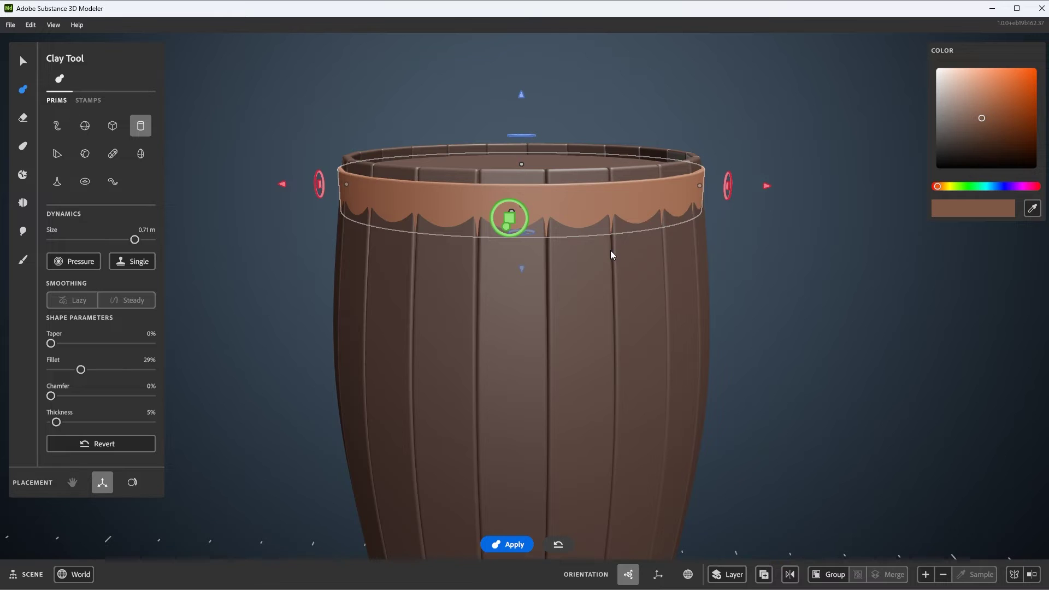
Start the Warp tool with the box shape and lower the box until its upper face reaches the band.
key(w)
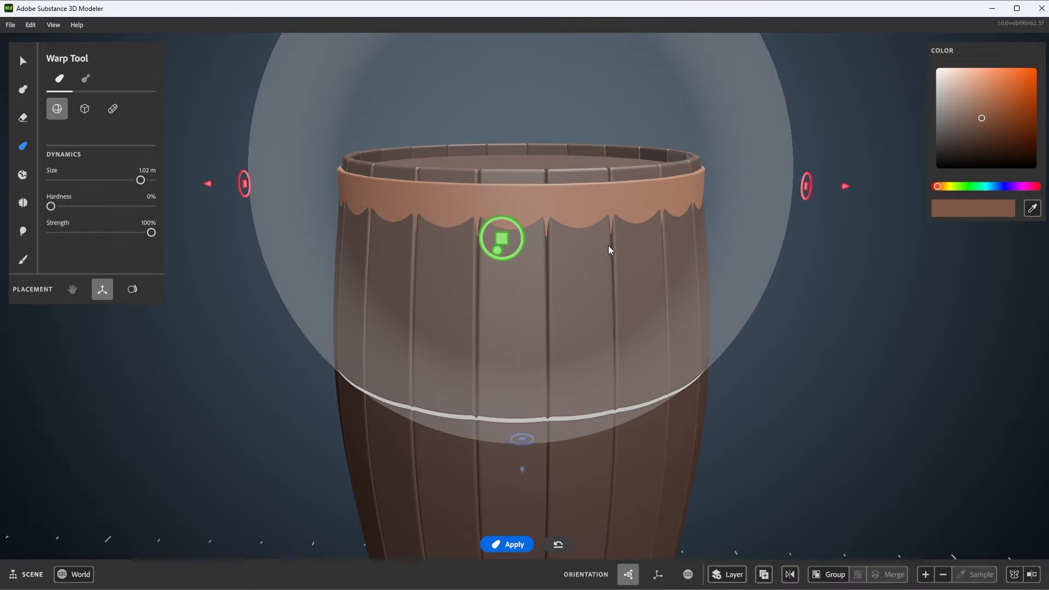
alt+right_drag(648, 279, 542, 211)
alt+drag(541, 212, 569, 243)
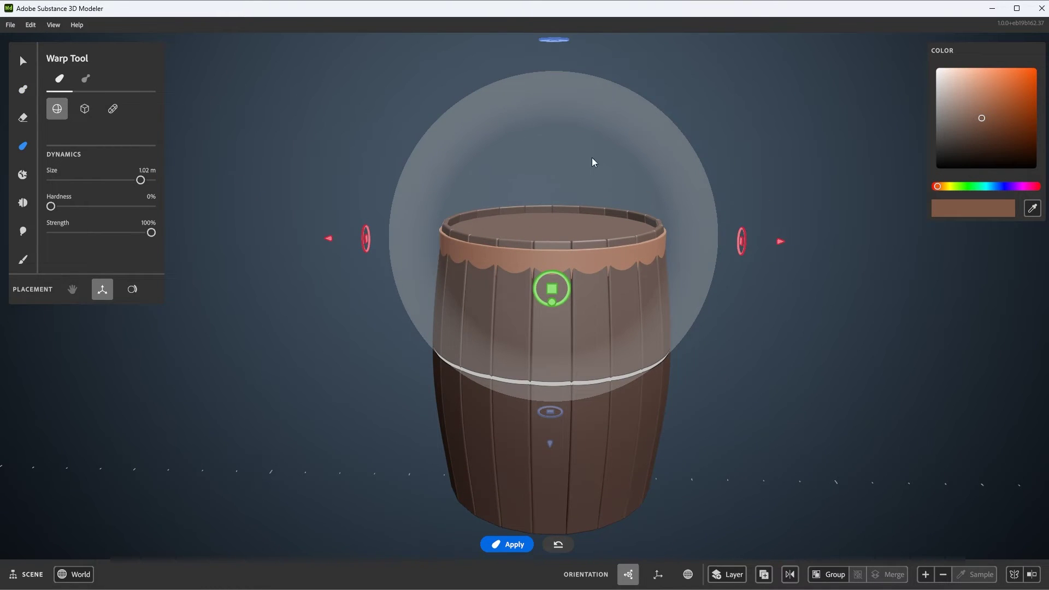
click(84, 110)
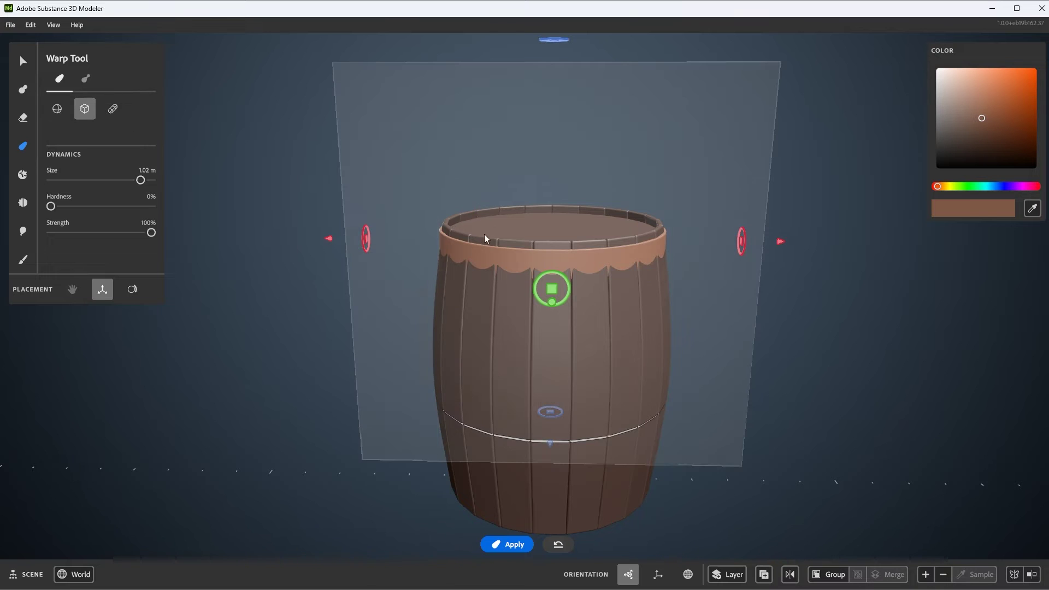
alt+right_drag(484, 233, 408, 225)
alt+drag(408, 225, 520, 182)
alt+right_drag(413, 208, 375, 185)
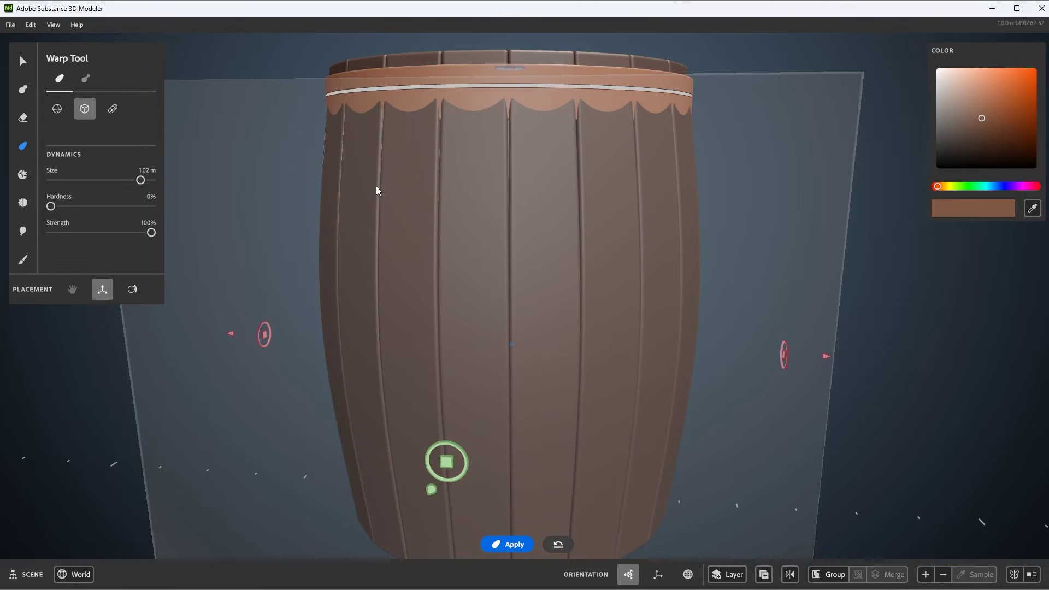
Raise the warp box until its upper face lines up with the band's top edge.
alt+right_drag(462, 239, 445, 234)
alt+drag(445, 234, 620, 195)
drag(517, 70, 514, 56)
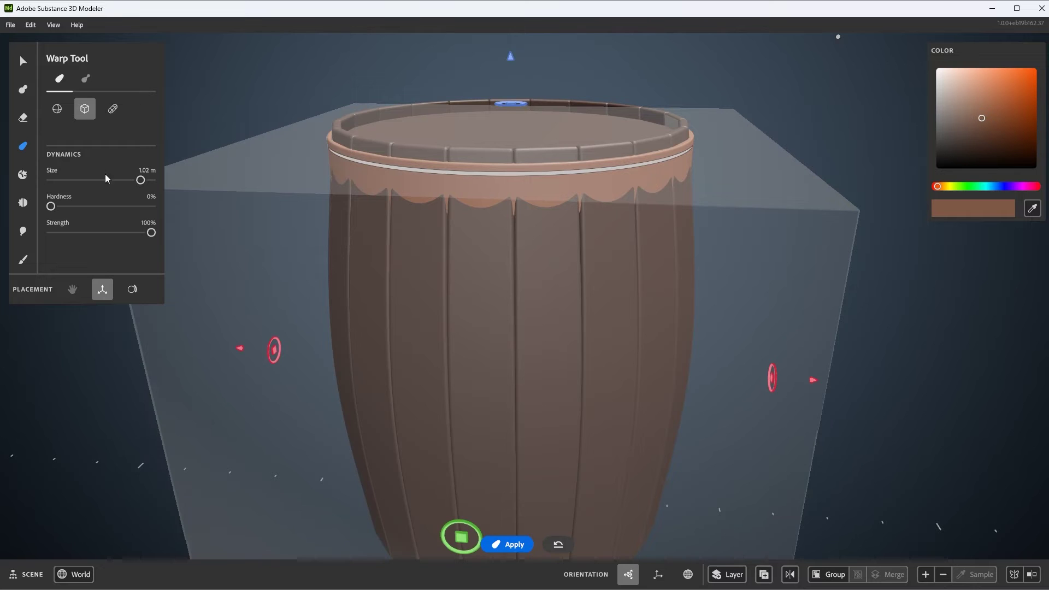
mouse_move(51, 207)
mouse_down()
mouse_move(143, 207)
mouse_move(52, 208)
mouse_up()
scroll(573, 221, down, 2)
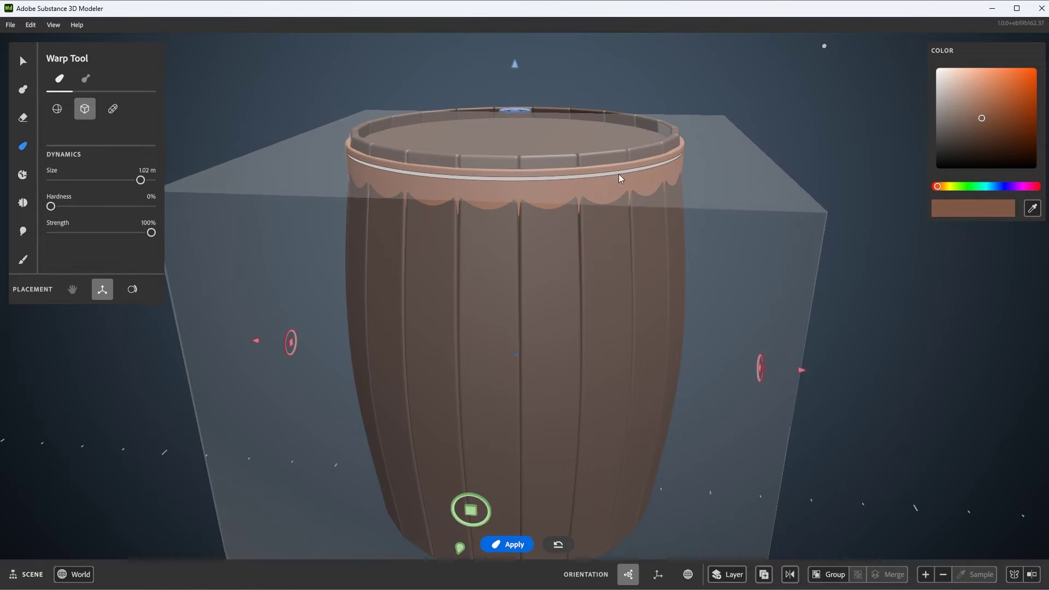
alt+drag(648, 203, 688, 161)
alt+middle_drag(702, 117, 669, 165)
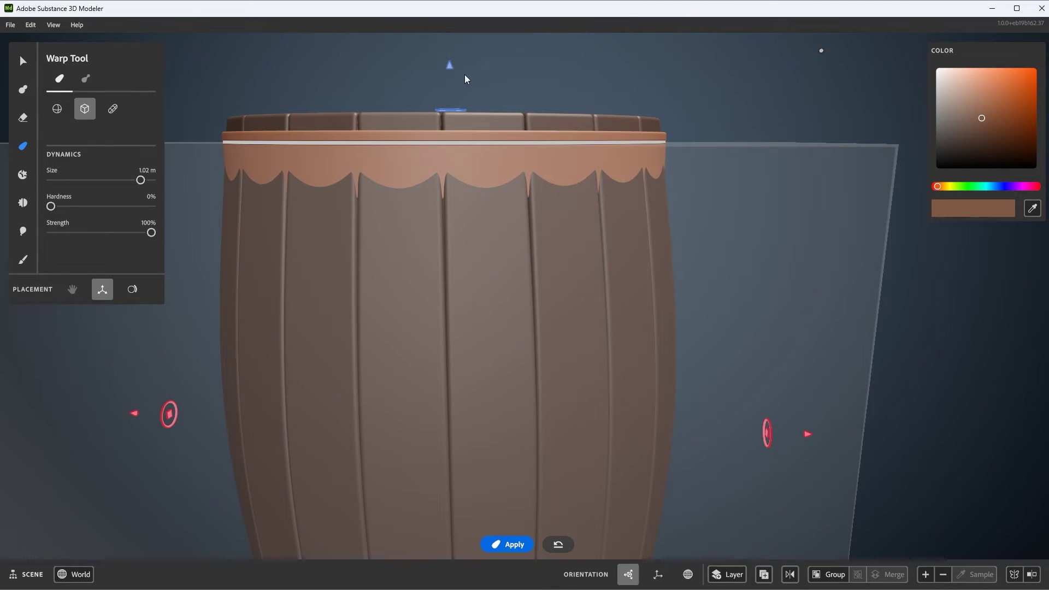
drag(449, 65, 450, 57)
alt+drag(527, 140, 652, 167)
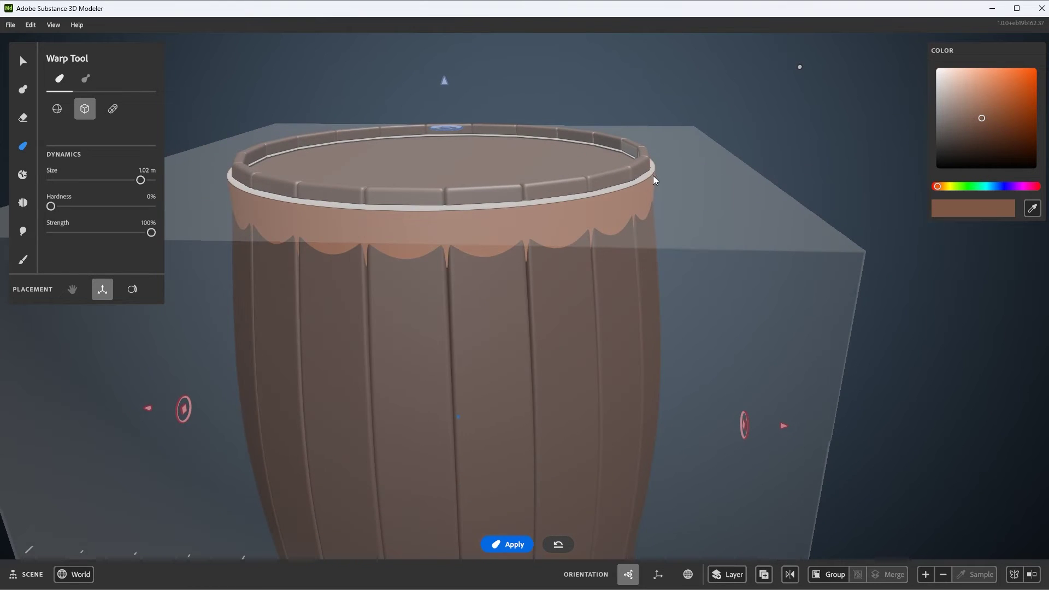
alt+drag(575, 280, 535, 255)
alt+middle_drag(534, 255, 535, 254)
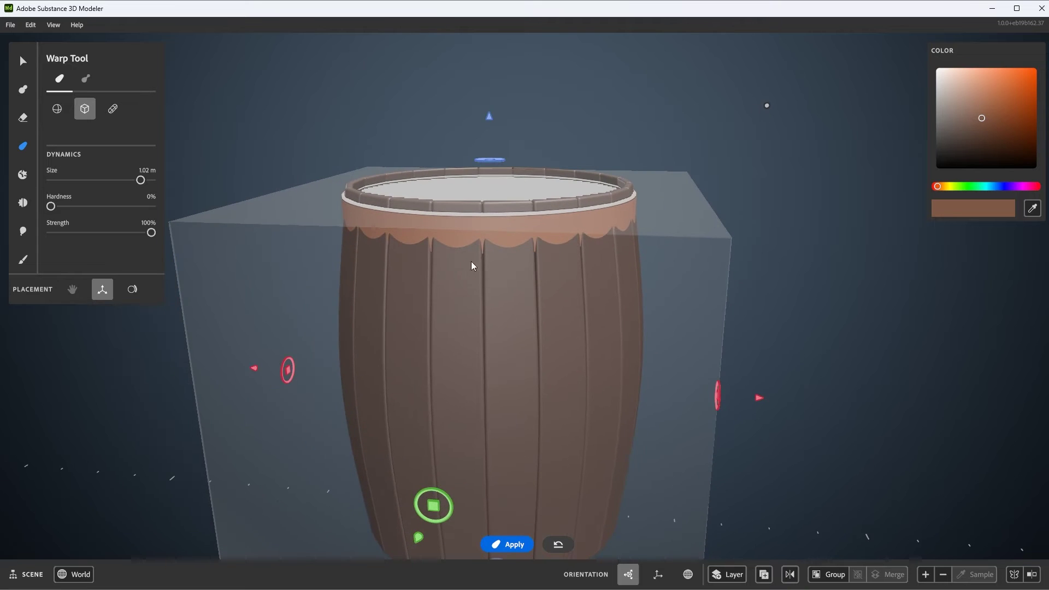
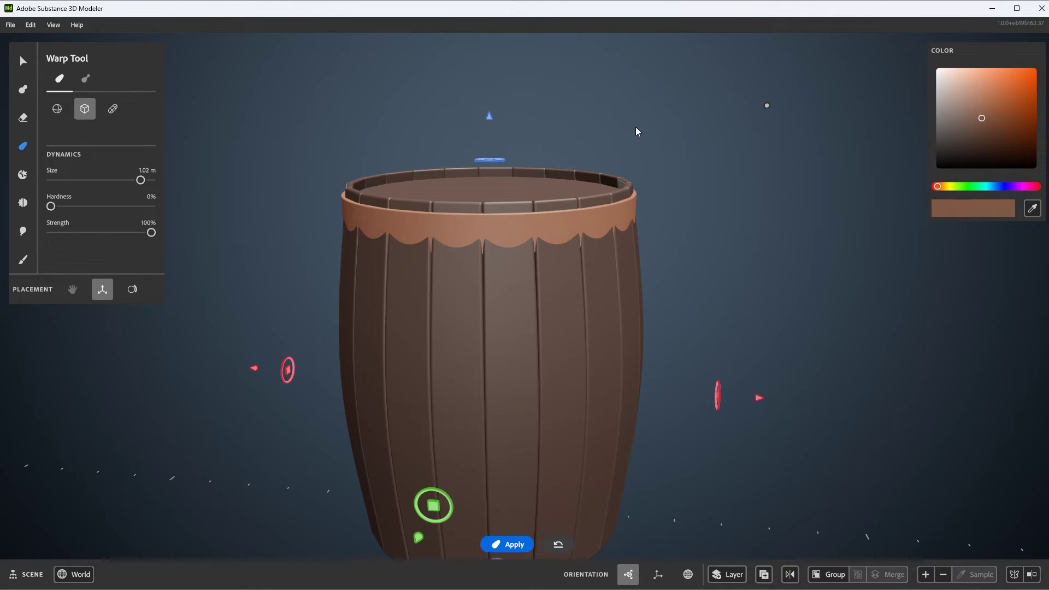
Enlarge the warp box's scale to flare the band's lower edge outward until it fully covers the slats beneath it.
click(767, 106)
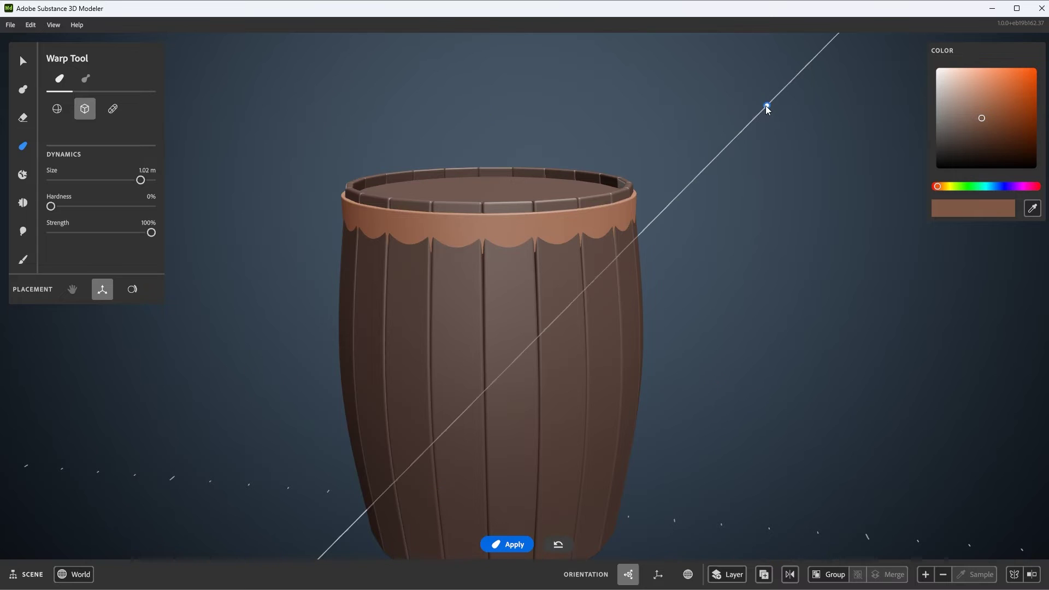
drag(766, 106, 860, 38)
click(767, 106)
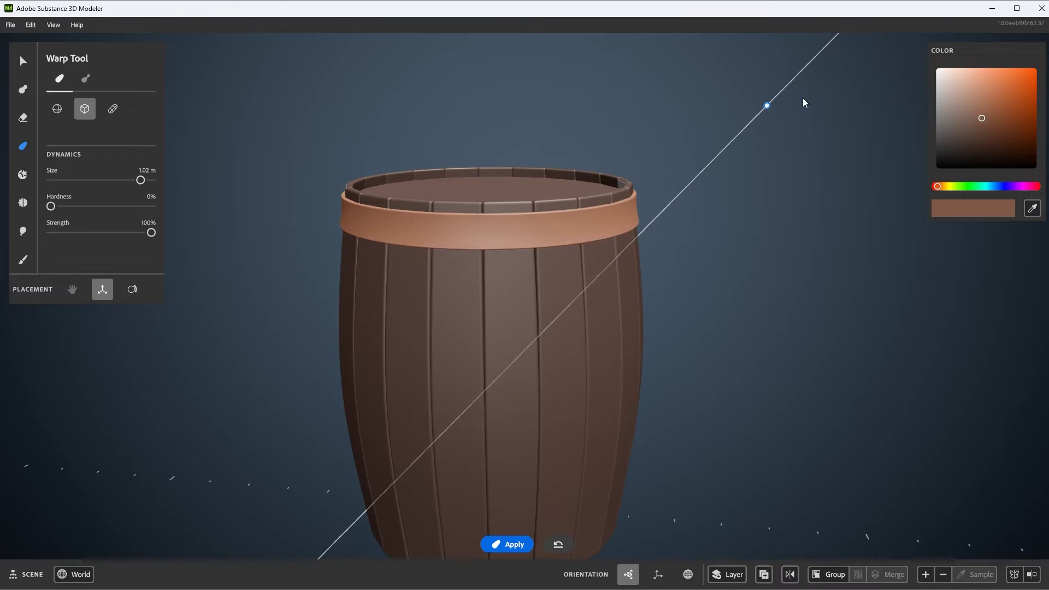
click(796, 110)
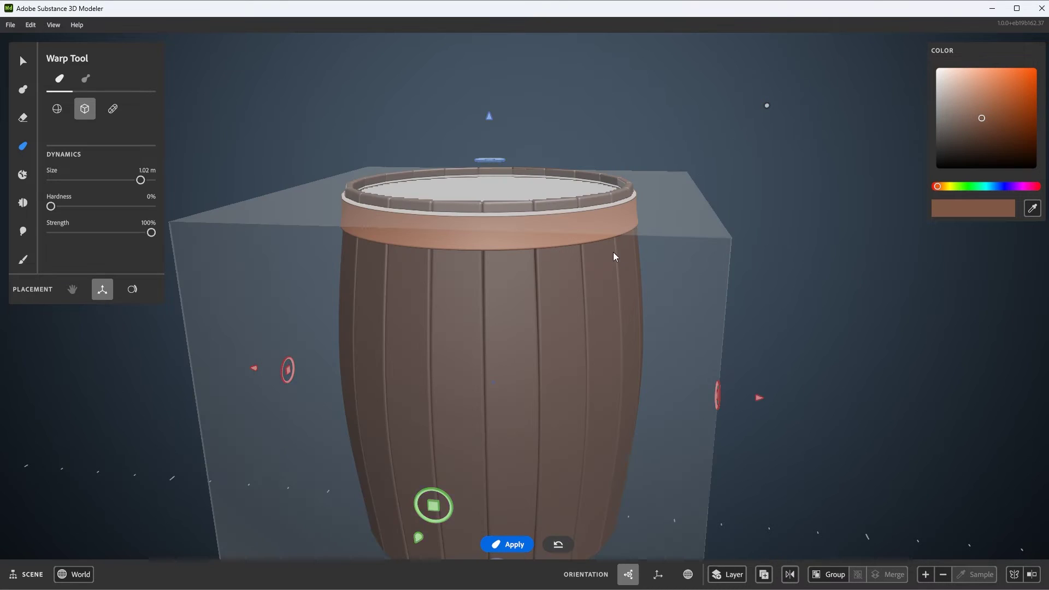
middle_drag(613, 253, 629, 216)
scroll(589, 215, up, 3)
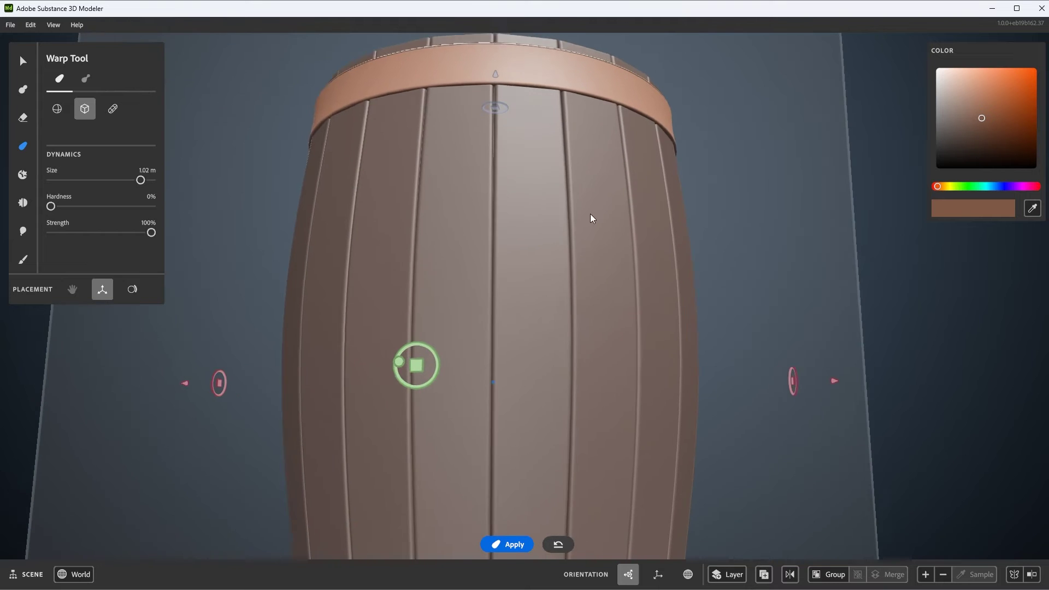
middle_drag(654, 141, 639, 206)
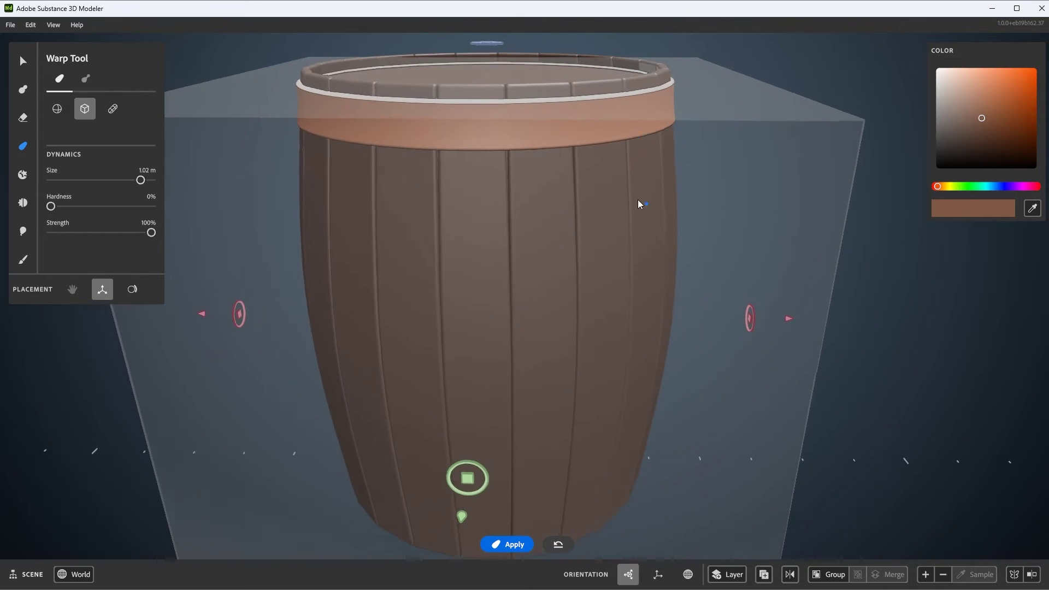
scroll(639, 206, down, 3)
Select the finished band with the Select tool, duplicate it and move the copy straight down to just above the barrel's base.
click(23, 61)
middle_drag(246, 136, 534, 223)
scroll(492, 192, up, 2)
click(592, 422)
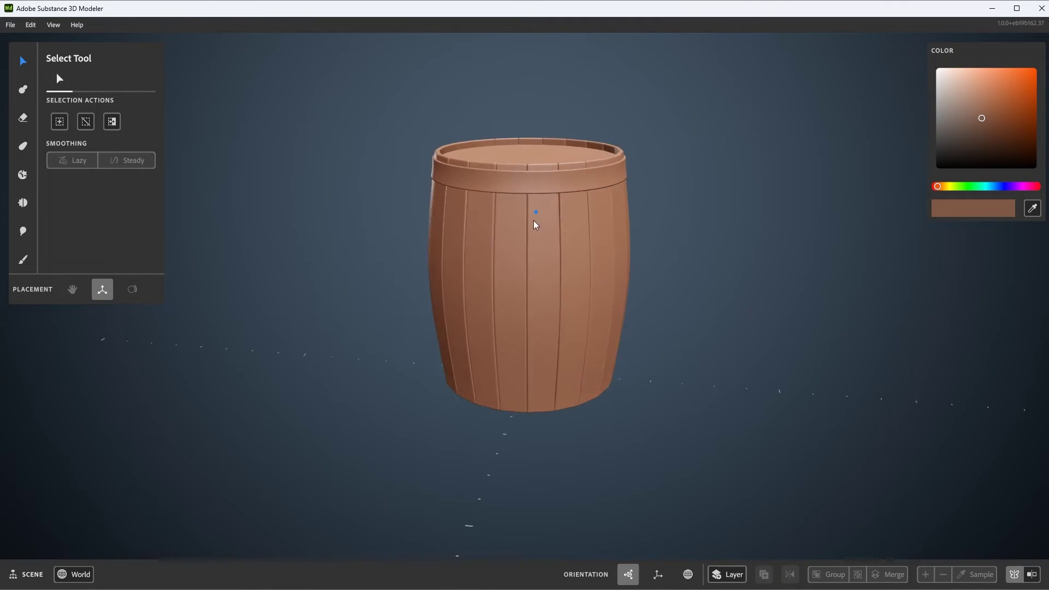
click(560, 184)
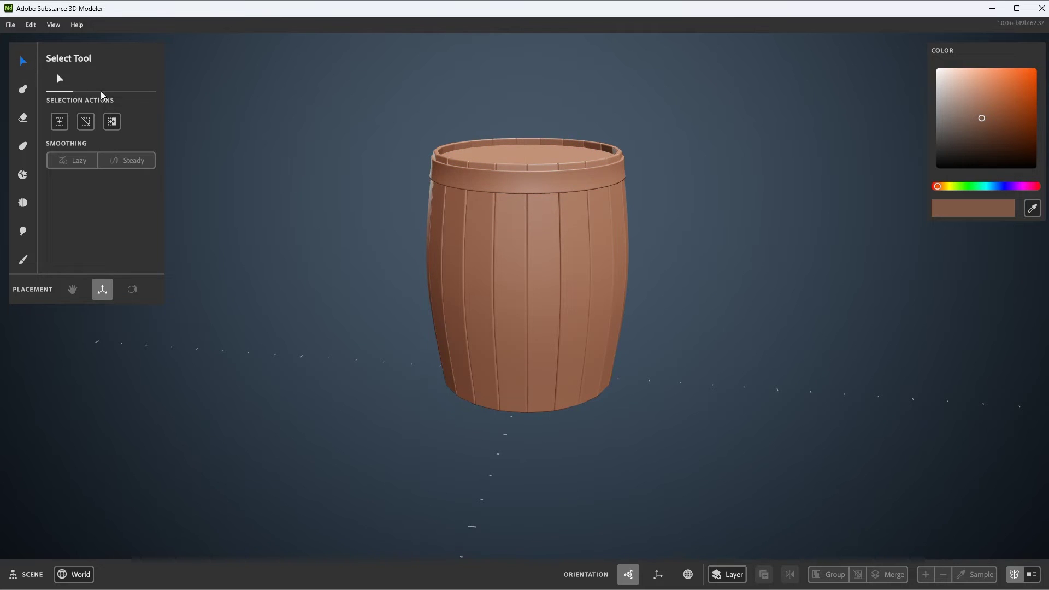
click(563, 188)
middle_drag(608, 256, 610, 255)
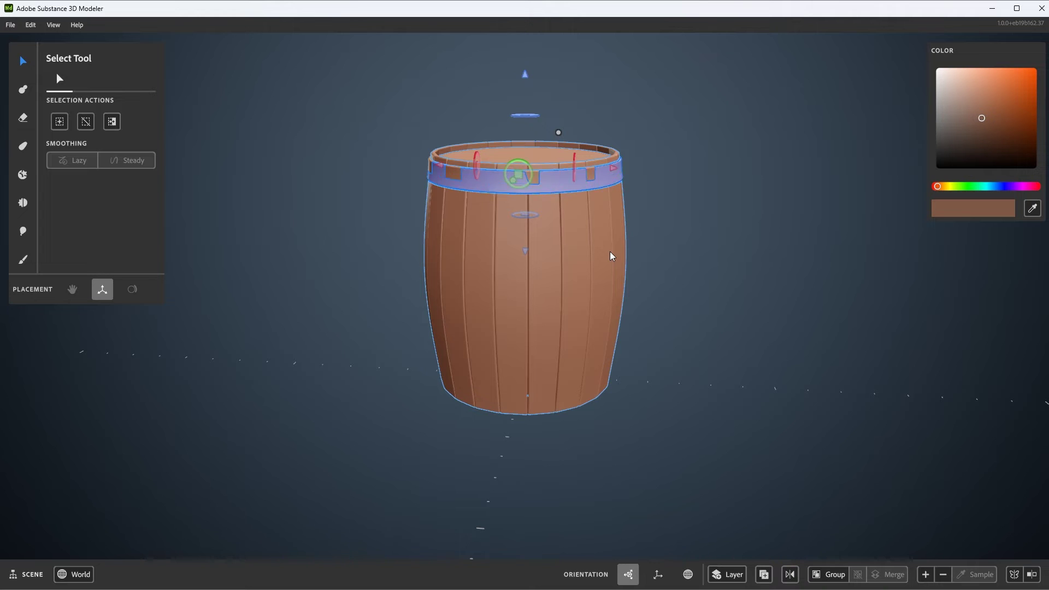
drag(526, 73, 526, 92)
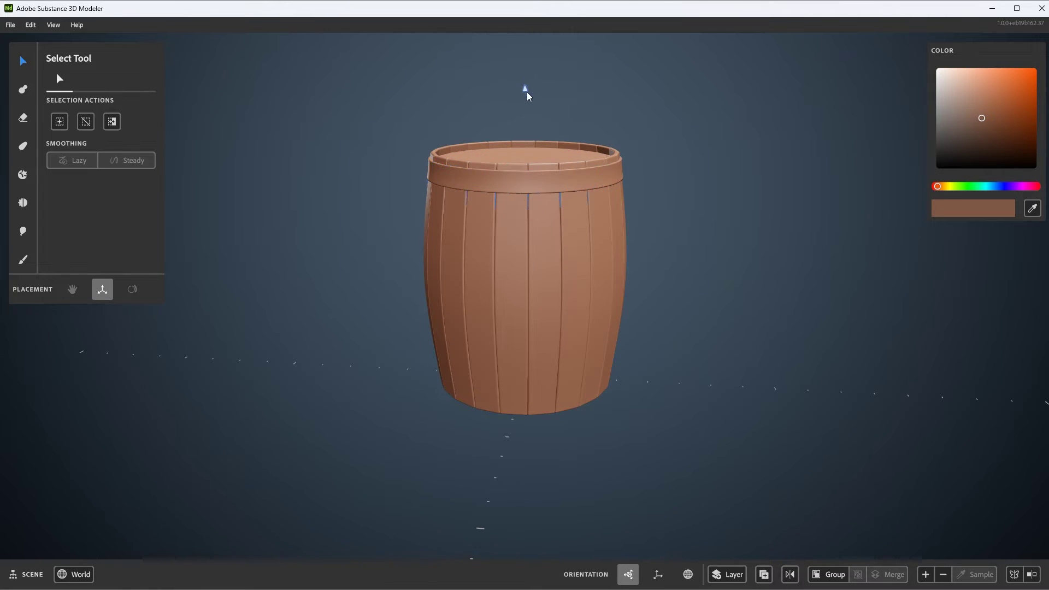
drag(534, 244, 539, 286)
scroll(538, 286, up, 2)
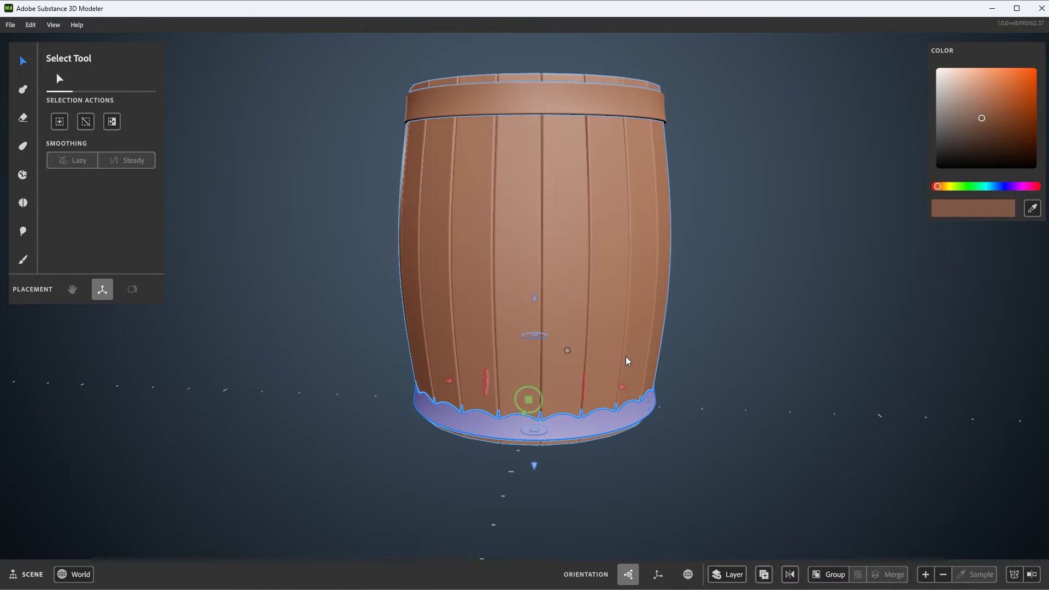
alt+drag(577, 373, 590, 363)
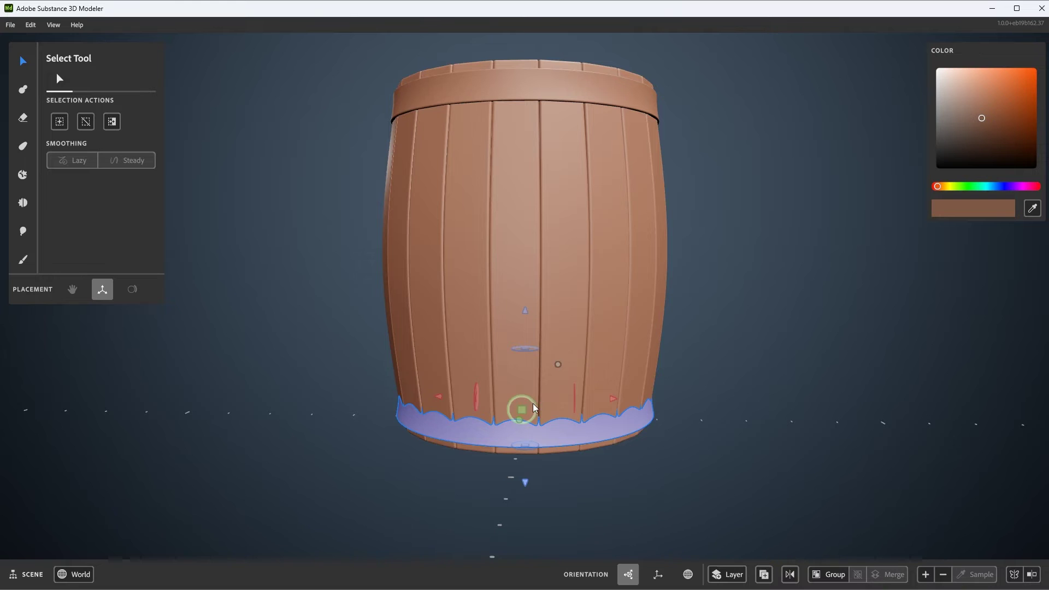
Rotate the copied hoop at the barrel's base by 180 degrees to turn it upside down, and deselect it.
drag(533, 403, 487, 431)
alt+drag(654, 359, 638, 350)
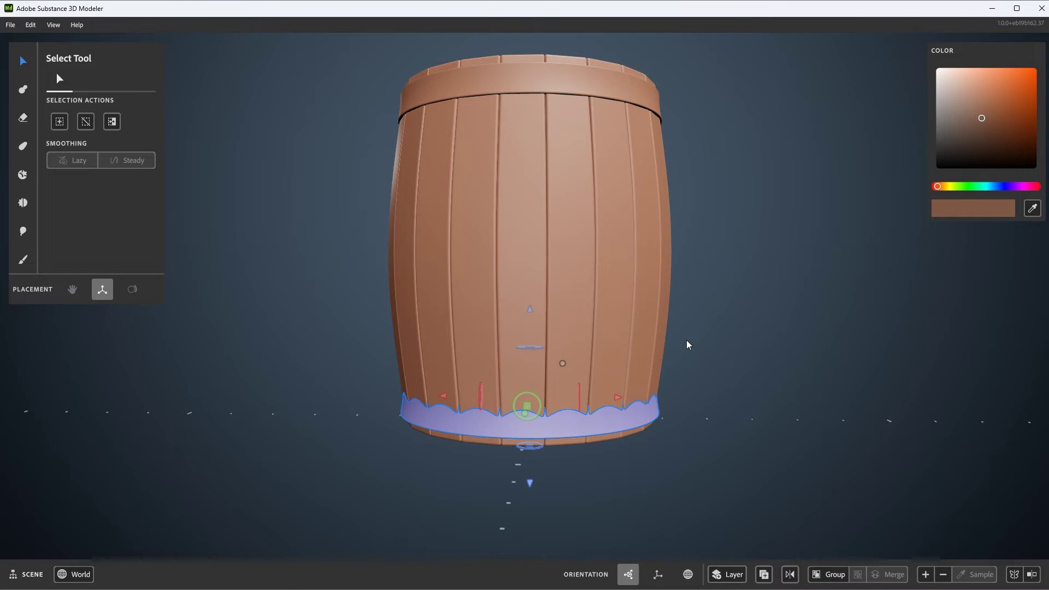
click(538, 398)
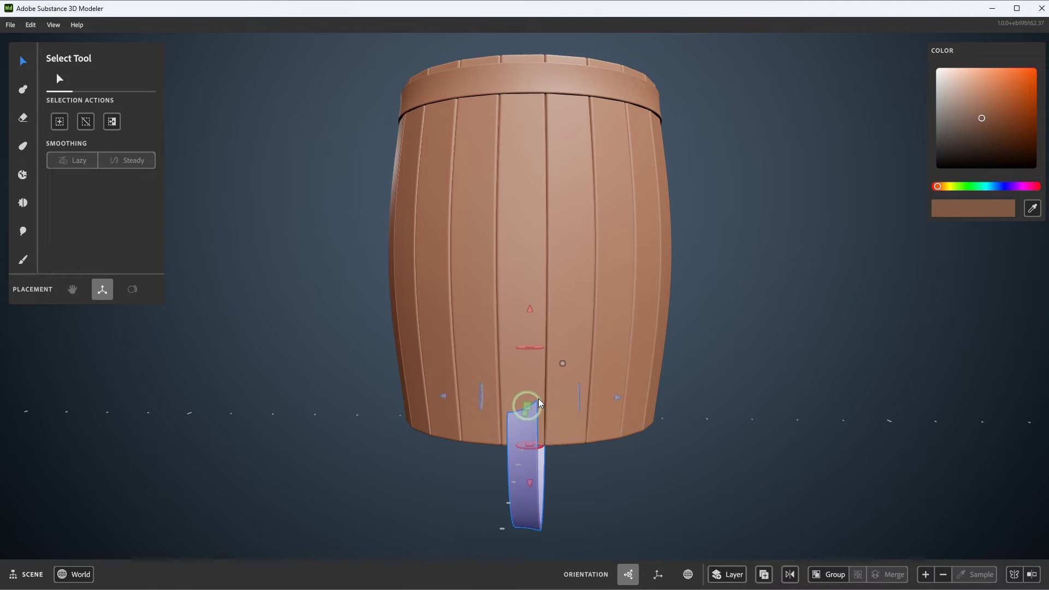
click(539, 398)
click(795, 402)
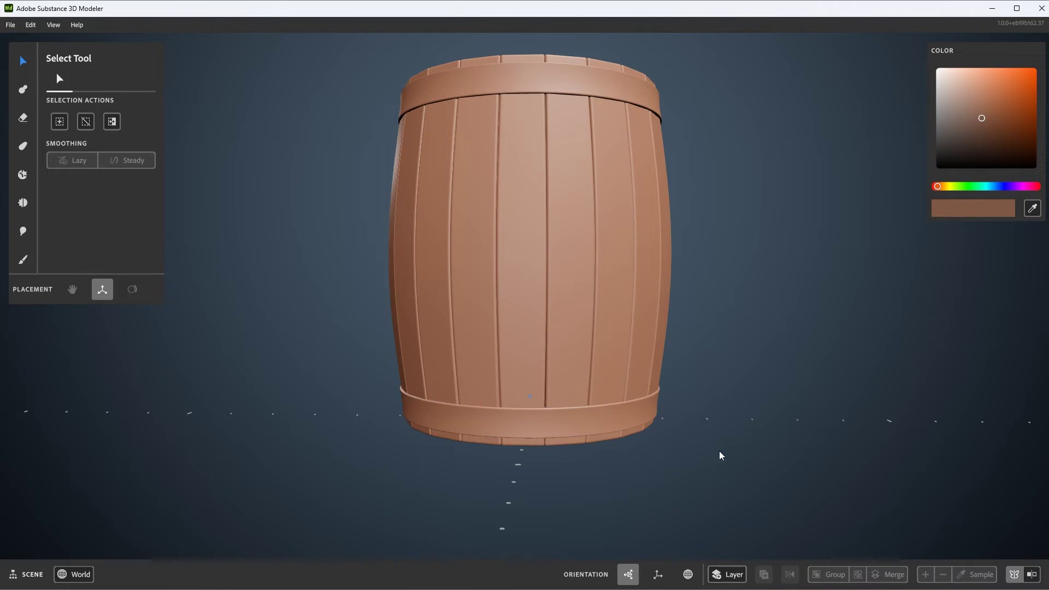
Create a new layer and raise the Clay tool's hollow cylinder to the barrel's mid-height.
scroll(719, 451, down, 3)
middle_drag(643, 414, 602, 363)
alt+right_drag(601, 362, 607, 388)
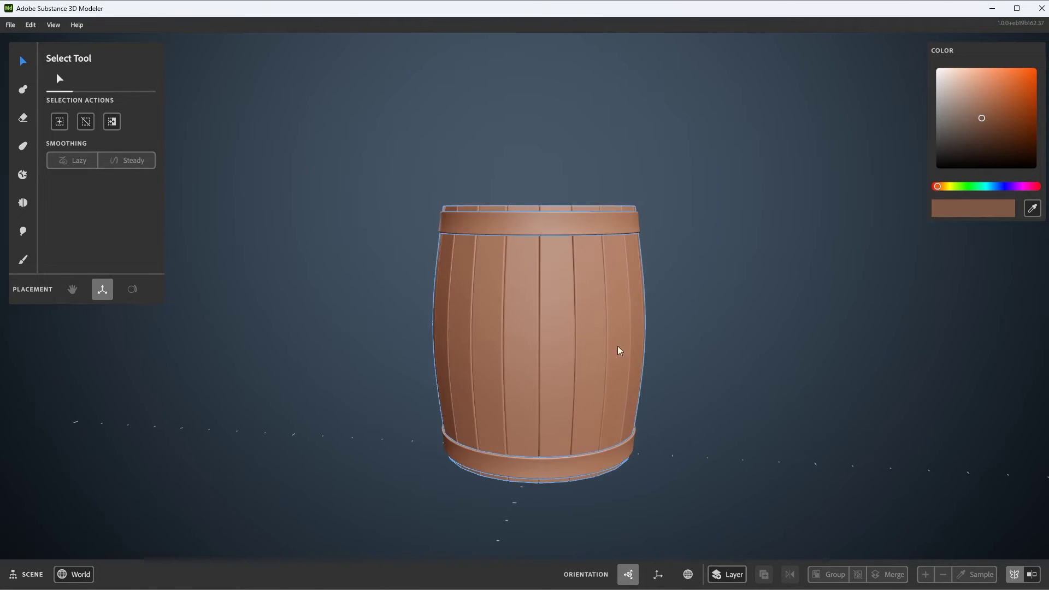
middle_drag(674, 342, 695, 255)
right_click(687, 184)
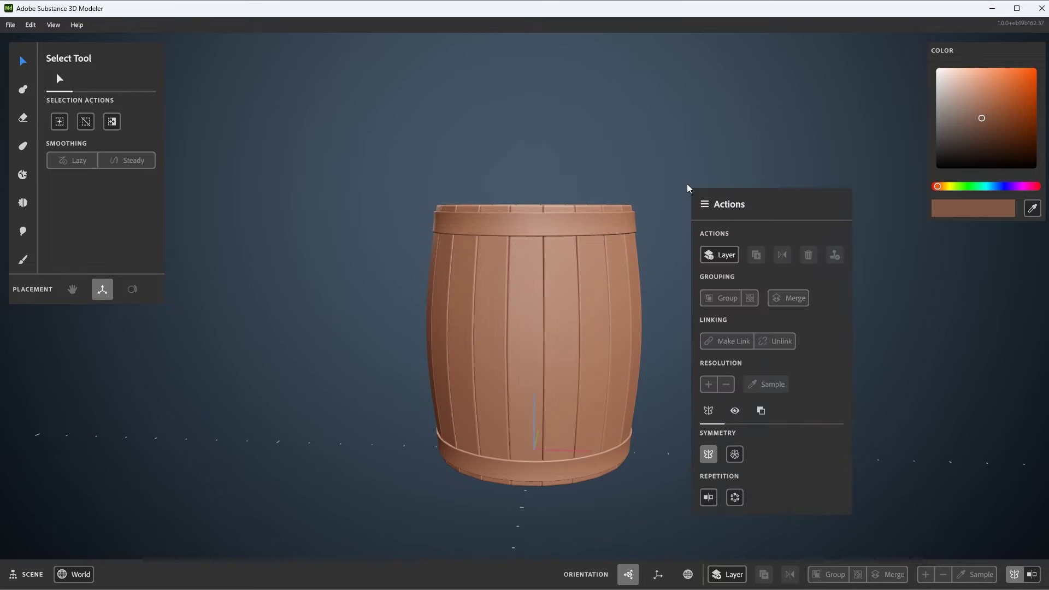
click(724, 253)
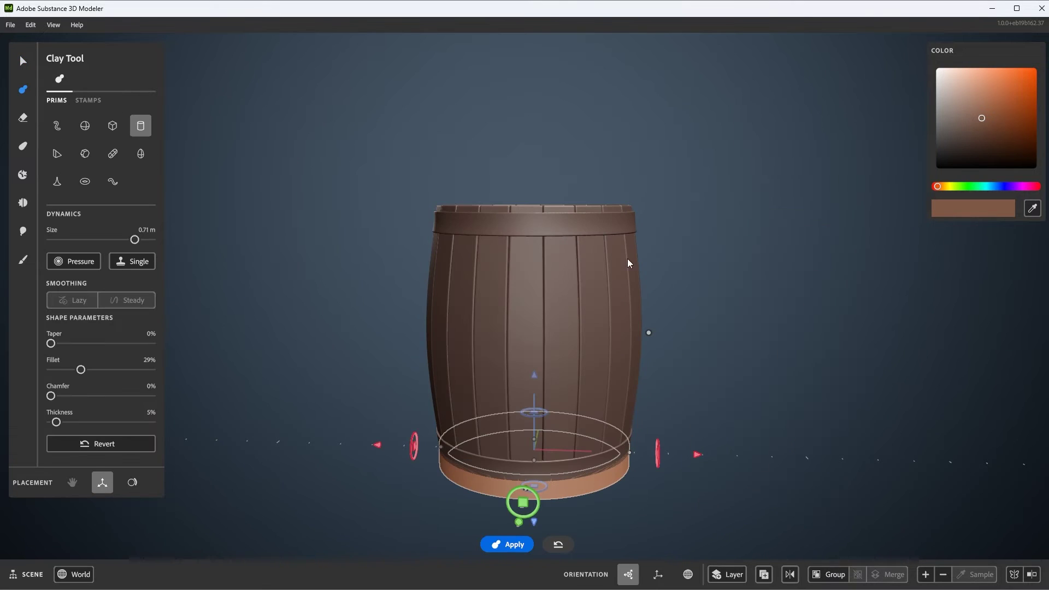
drag(535, 375, 542, 256)
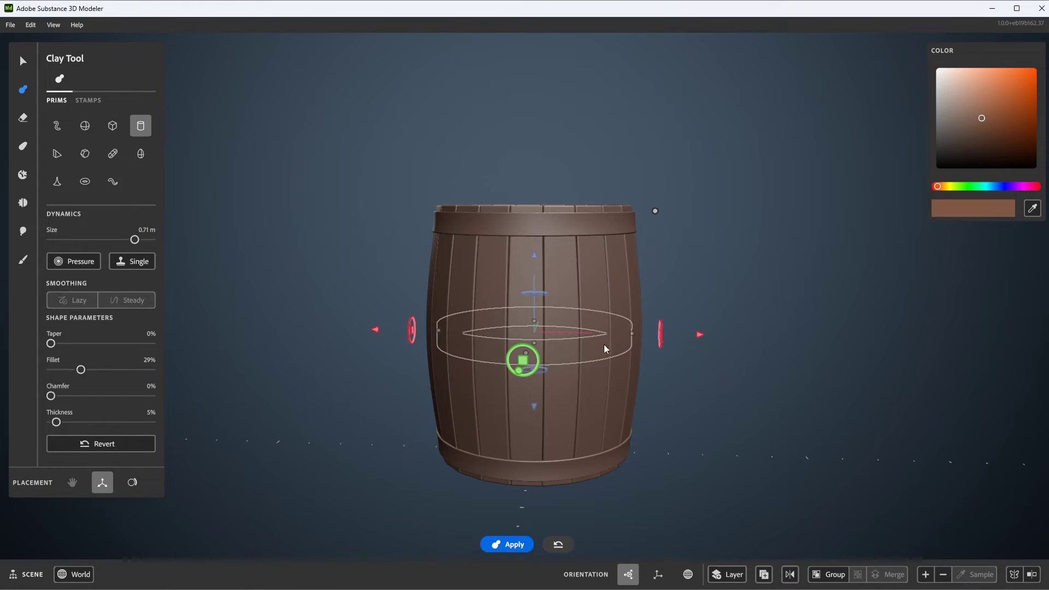
Enlarge the hollow cylinder to a size of 0.80 m so it wraps around the barrel's widest part.
scroll(658, 332, up, 2)
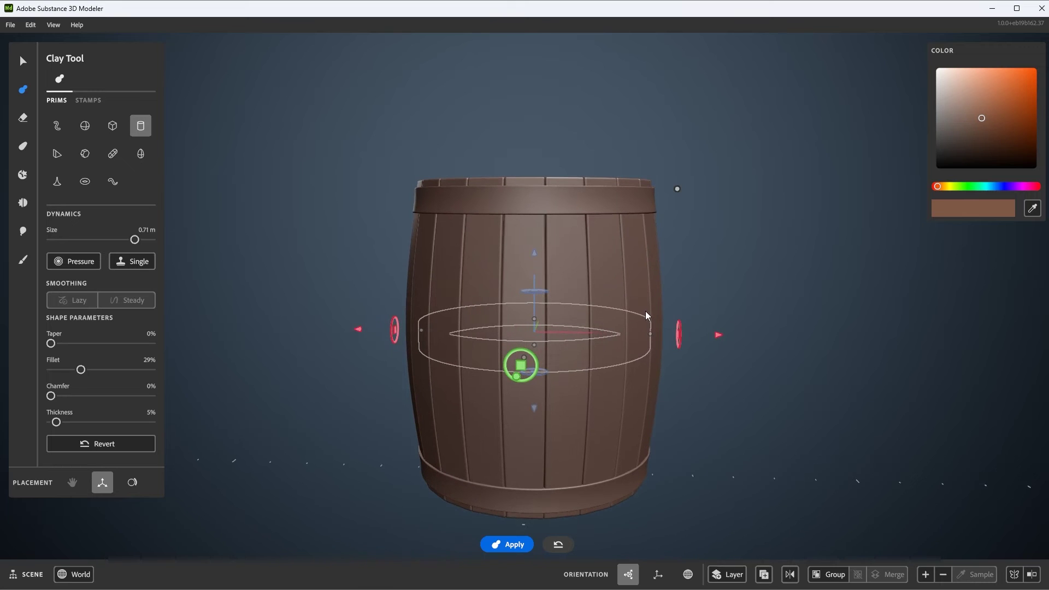
scroll(703, 287, up, 1)
key(bracketright)
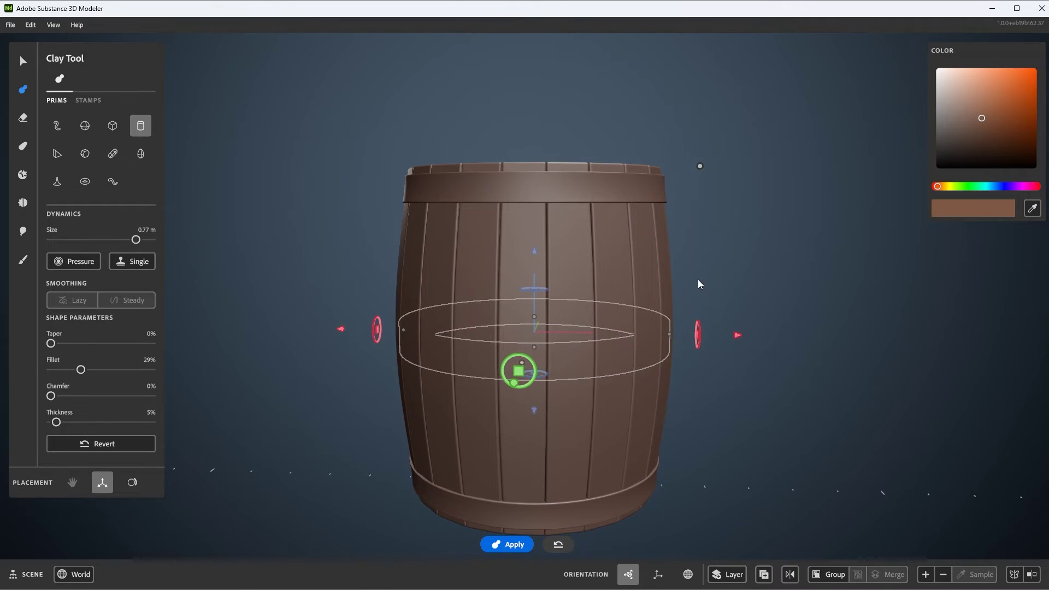
key(bracketright)
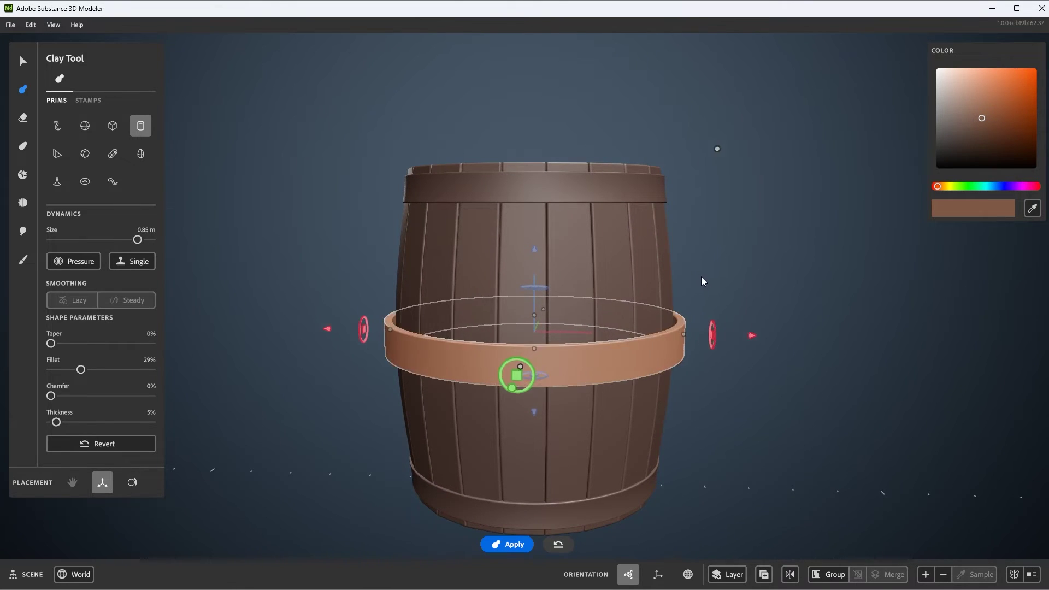
key(bracketleft)
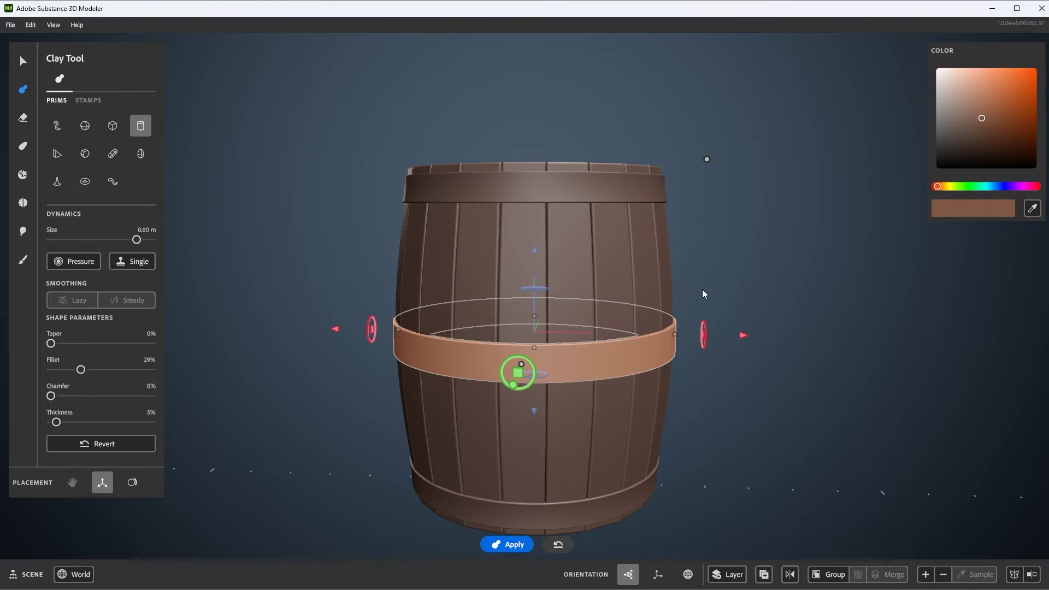
Make the ring slightly shorter in height and apply it as the hoop around the barrel's middle.
alt+drag(540, 251, 592, 341)
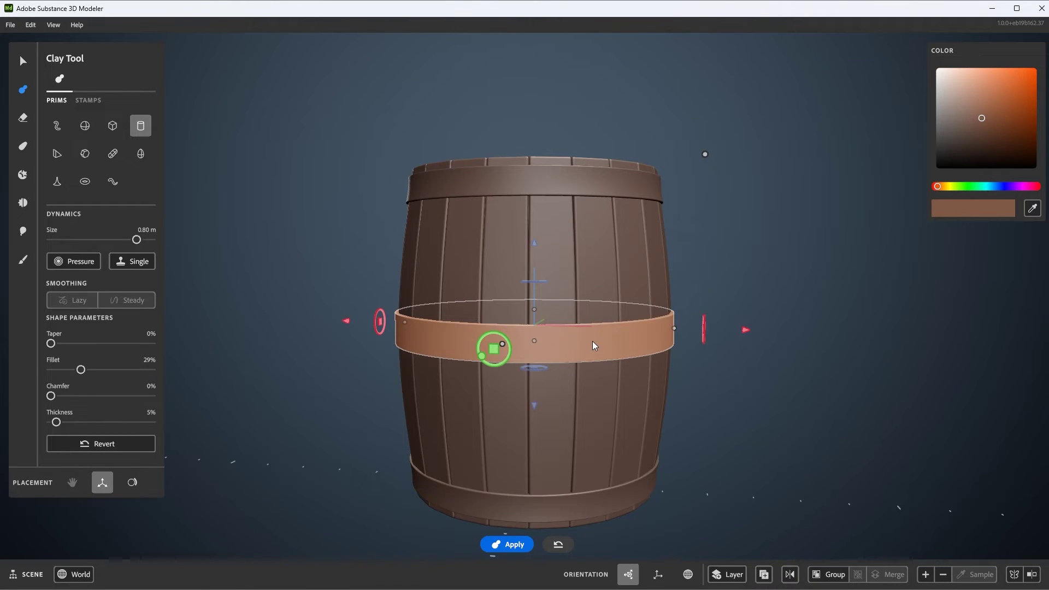
scroll(589, 340, up, 5)
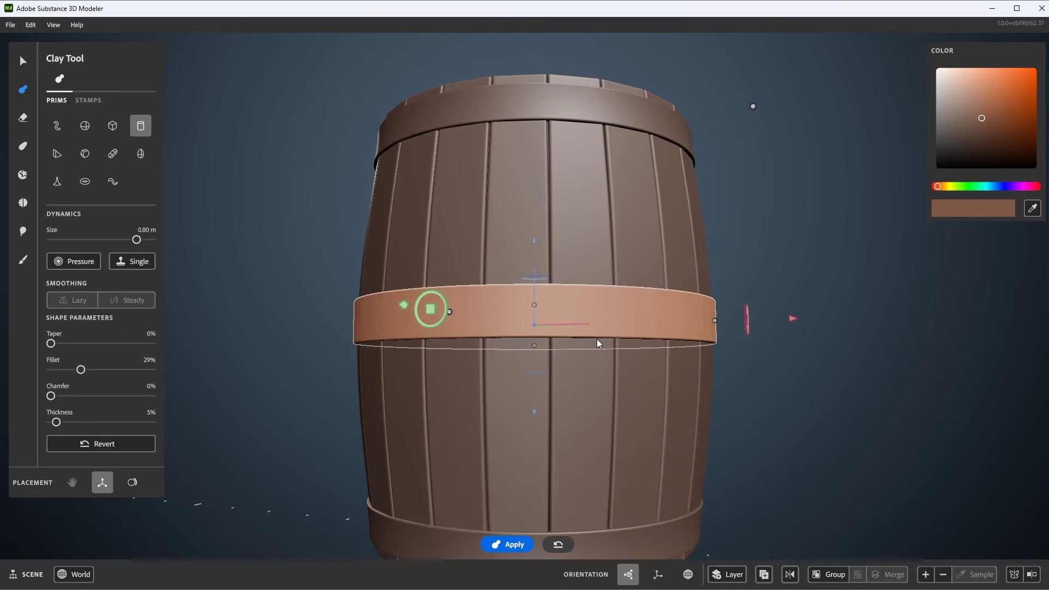
alt+drag(594, 338, 602, 331)
scroll(623, 346, up, 3)
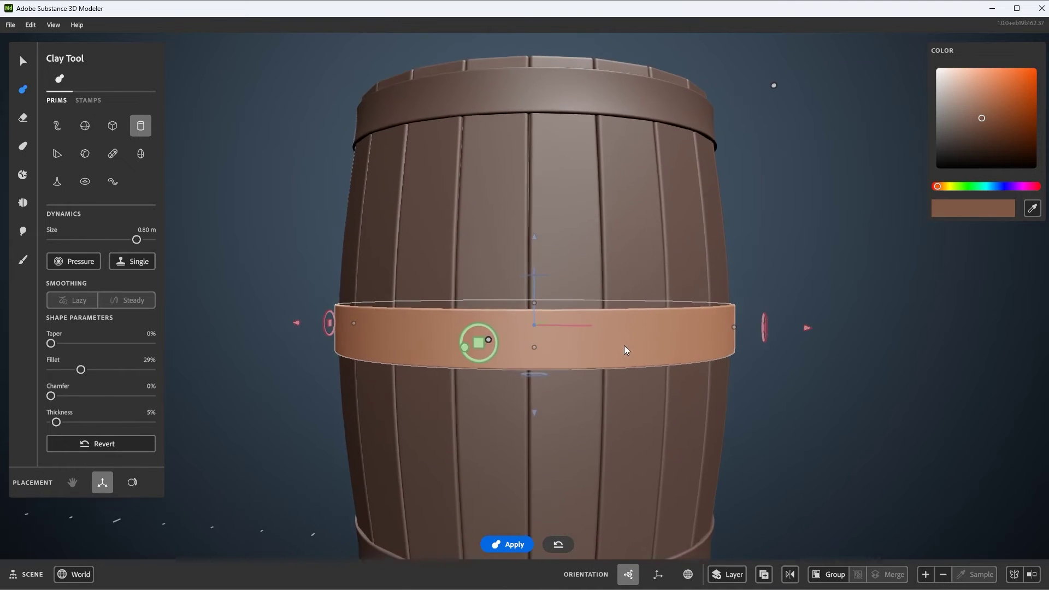
alt+drag(575, 367, 696, 347)
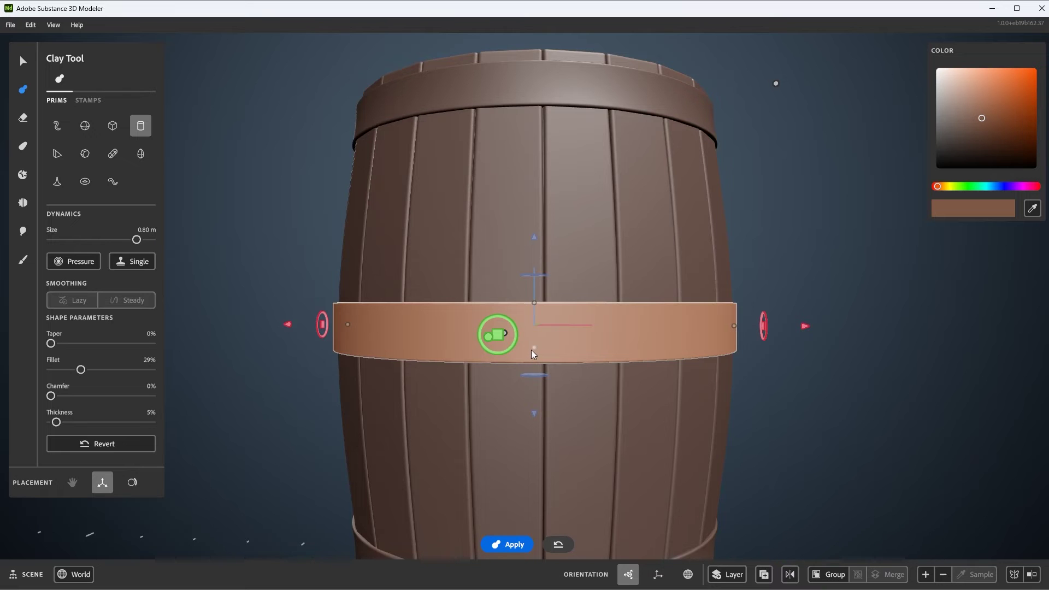
scroll(534, 351, up, 4)
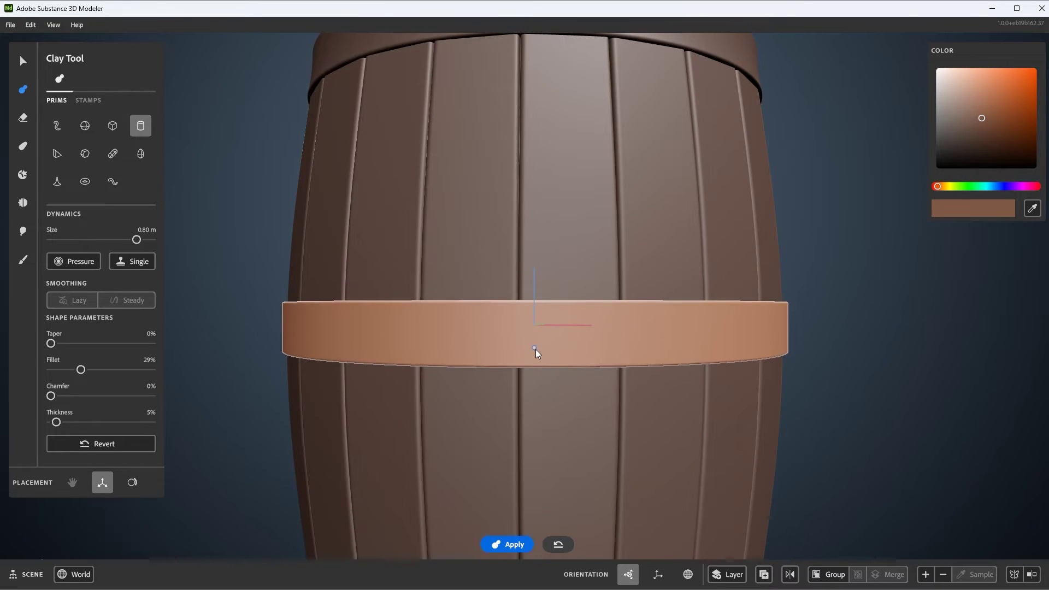
scroll(562, 339, down, 5)
alt+drag(591, 334, 628, 354)
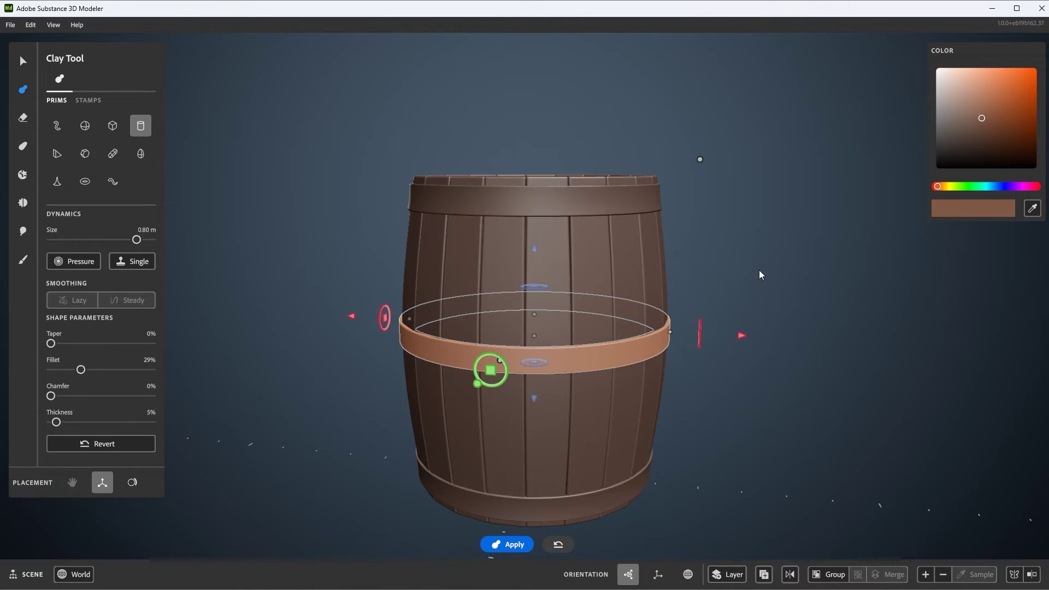
Raise the ring between the top and middle hoops and reduce its size to 0.76 m.
scroll(726, 271, down, 2)
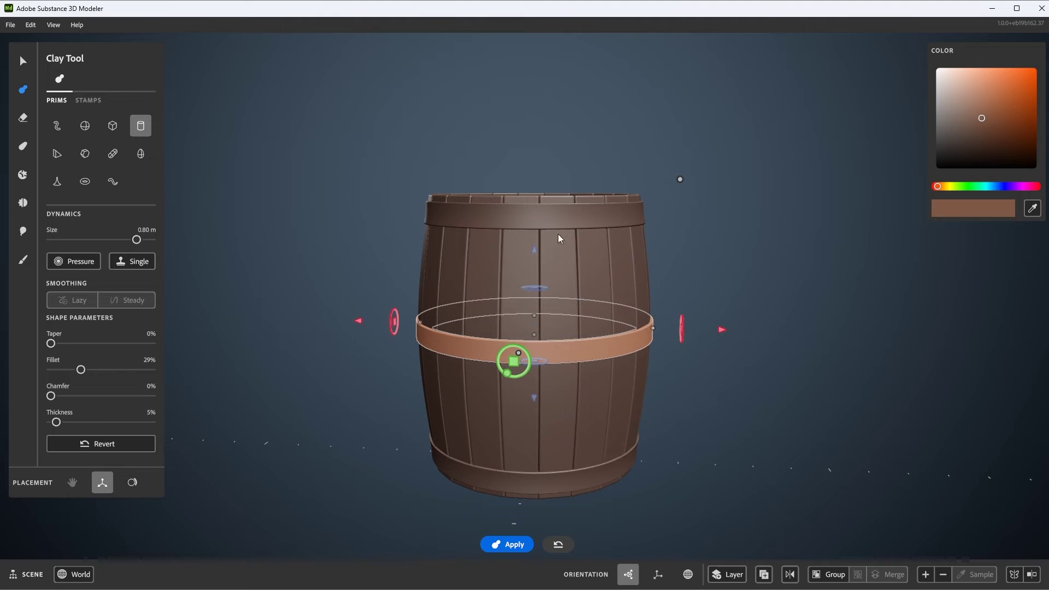
drag(535, 249, 538, 179)
scroll(684, 259, up, 2)
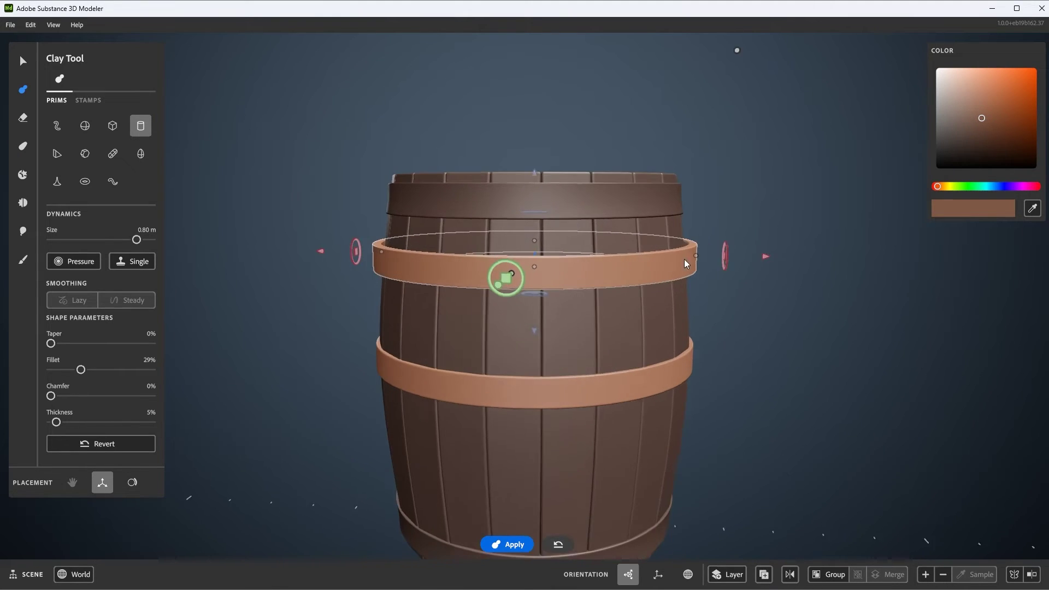
scroll(636, 247, up, 2)
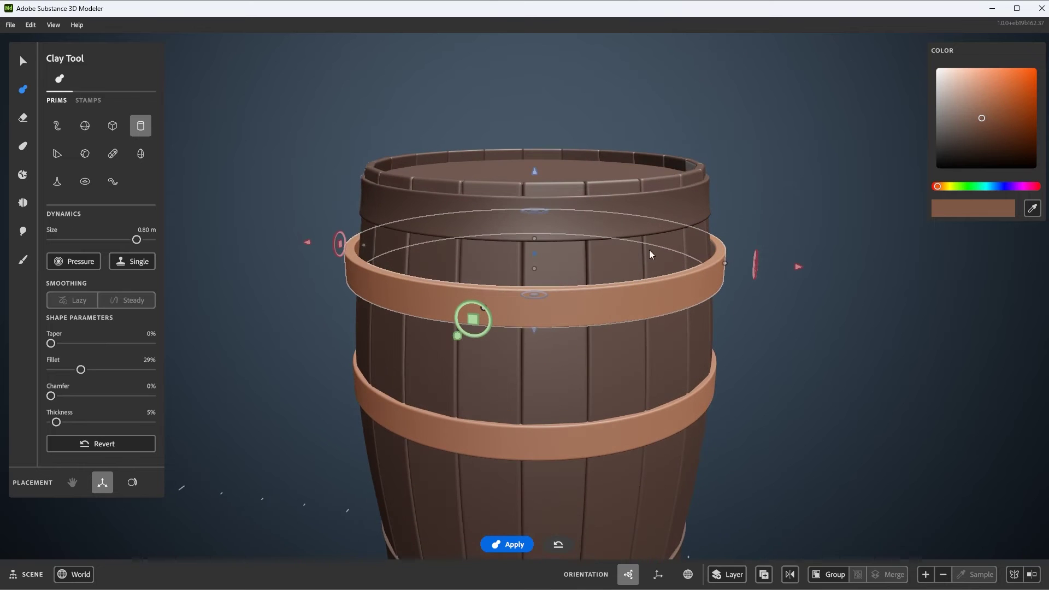
key(bracketleft)
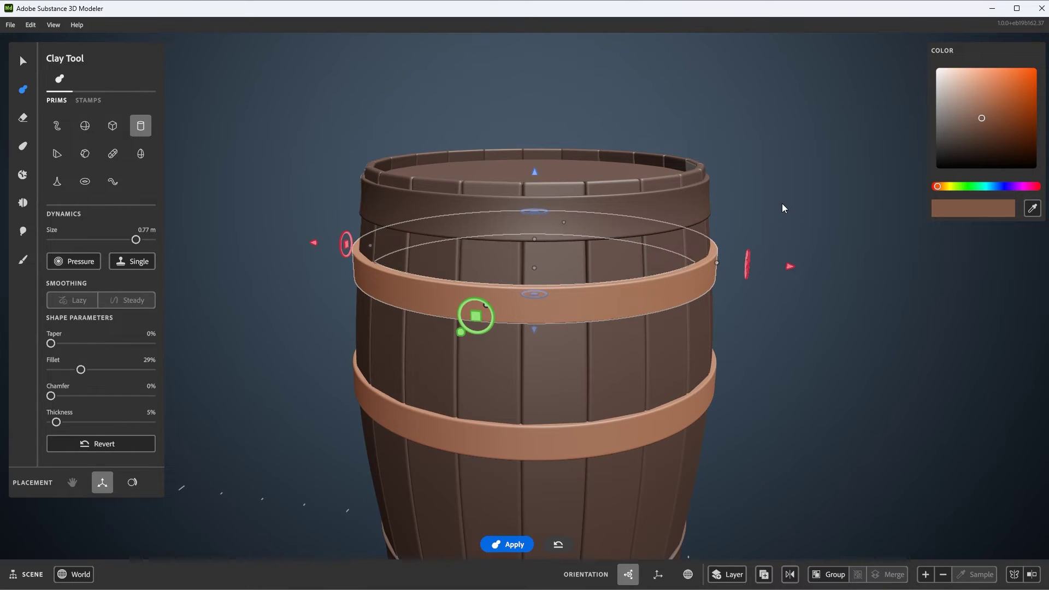
key(bracketleft)
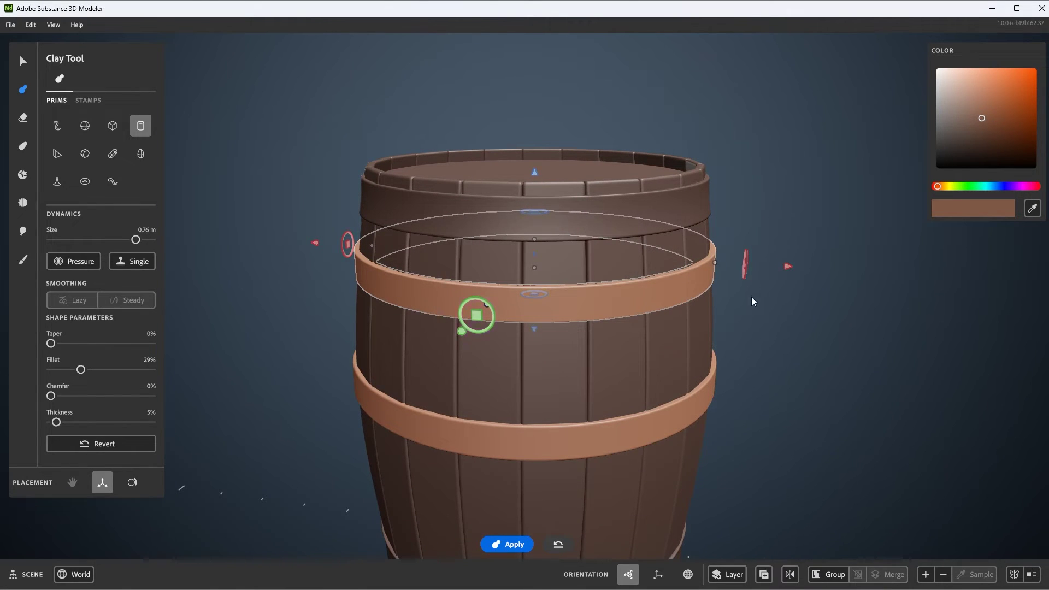
alt+drag(752, 296, 690, 295)
scroll(731, 252, up, 2)
scroll(696, 269, up, 2)
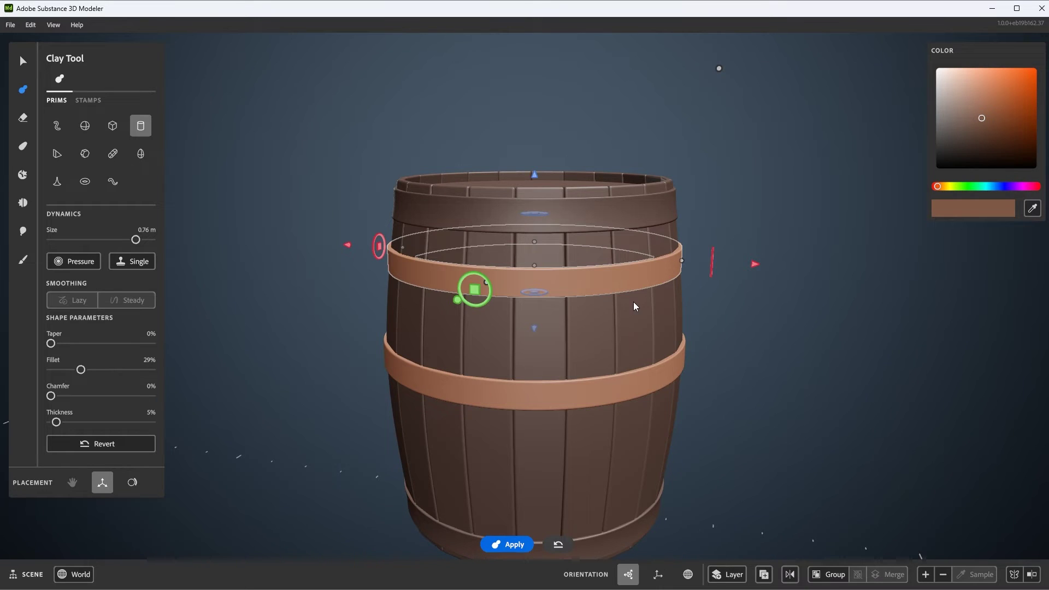
Create a separate layer for the upper hoop and apply the ring there.
right_click(762, 167)
click(773, 204)
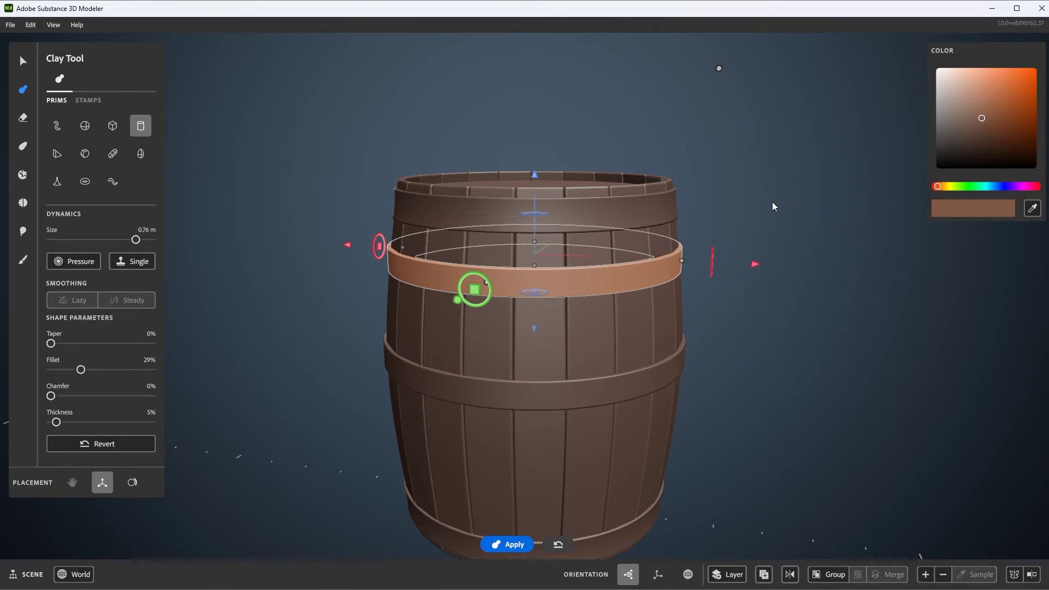
scroll(678, 352, up, 2)
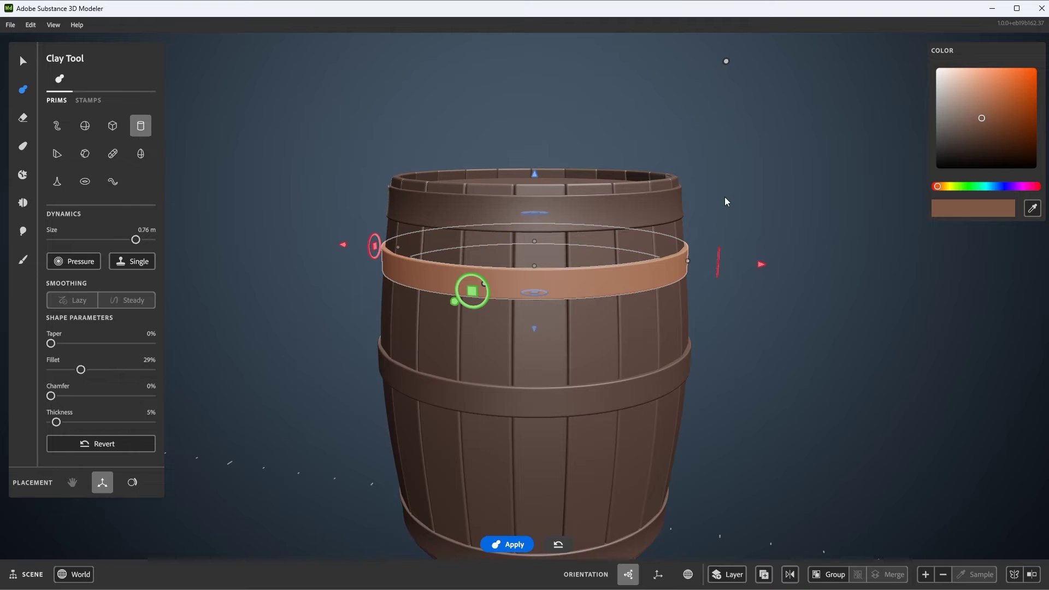
scroll(734, 218, down, 1)
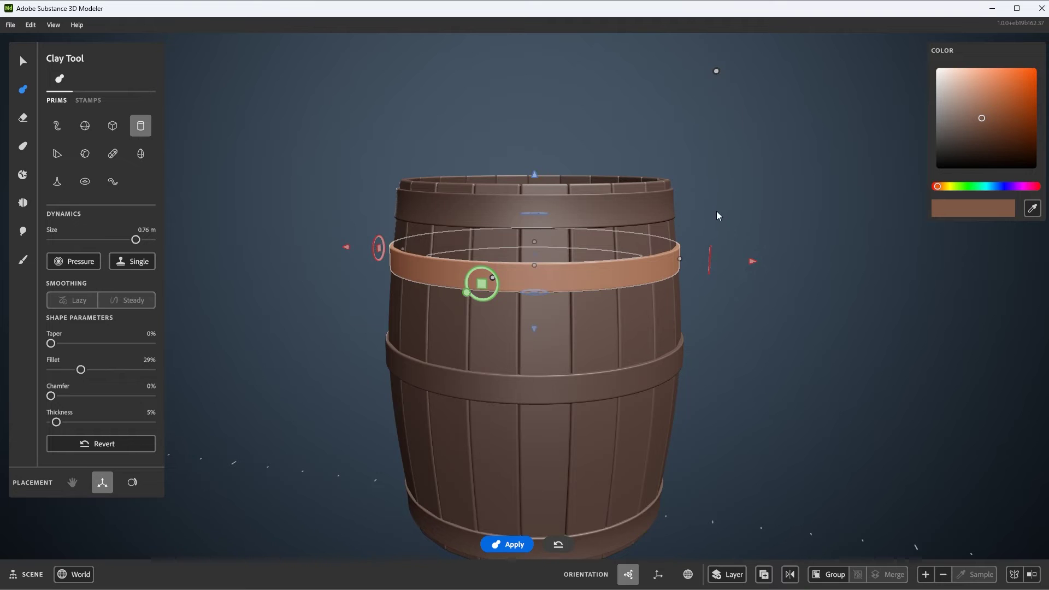
scroll(705, 217, down, 1)
Flare the upper hoop's lower edge with the Warp tool by lowering its box volume over the hoop and scaling it up, and deselect the hoop.
key(w)
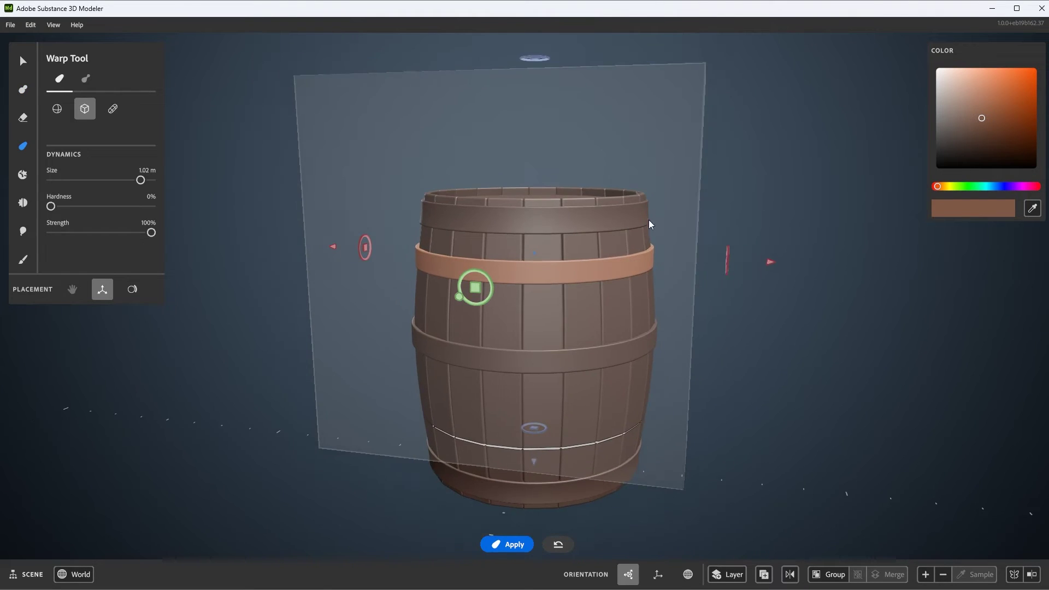
scroll(648, 219, down, 1)
drag(552, 49, 567, 206)
scroll(627, 275, up, 5)
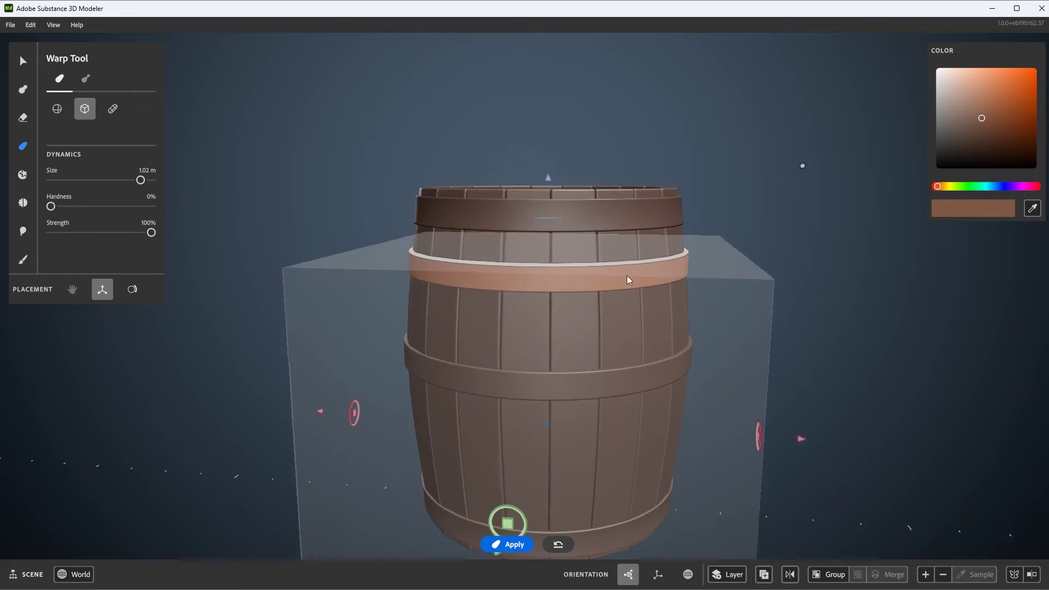
scroll(628, 284, down, 3)
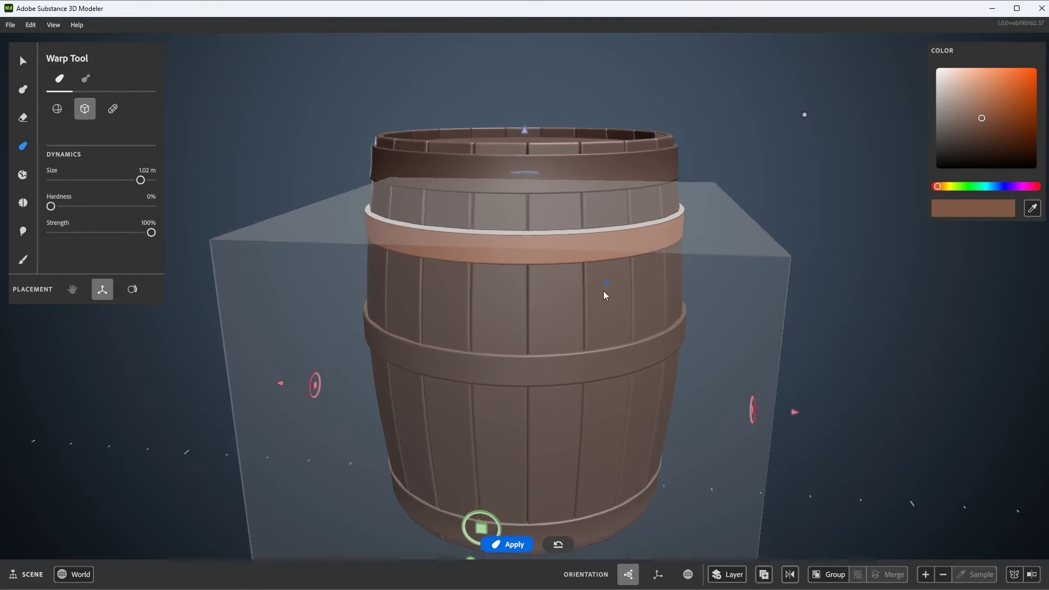
scroll(604, 292, up, 1)
drag(808, 116, 900, 57)
alt+drag(706, 290, 700, 268)
click(30, 62)
click(334, 180)
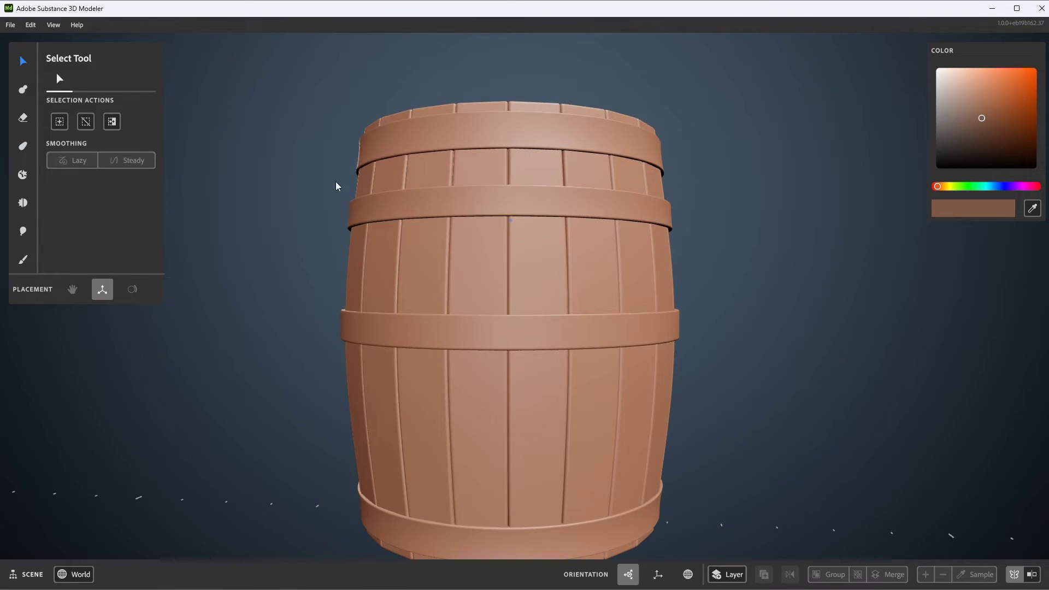
Place a copy of the flared upper hoop between the middle and bottom hoops.
scroll(336, 182, down, 3)
alt+drag(358, 188, 429, 257)
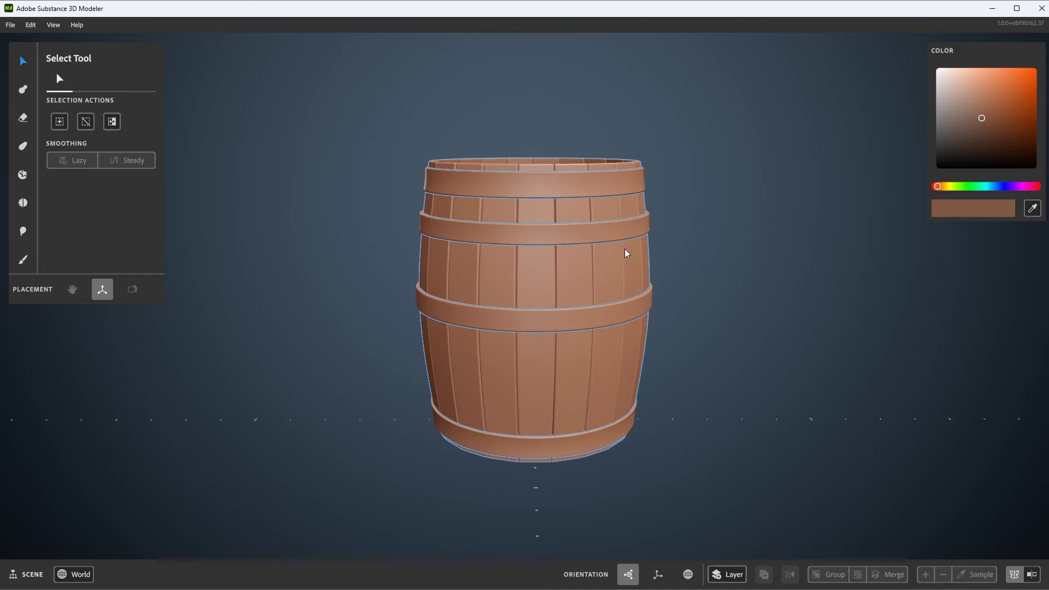
click(590, 234)
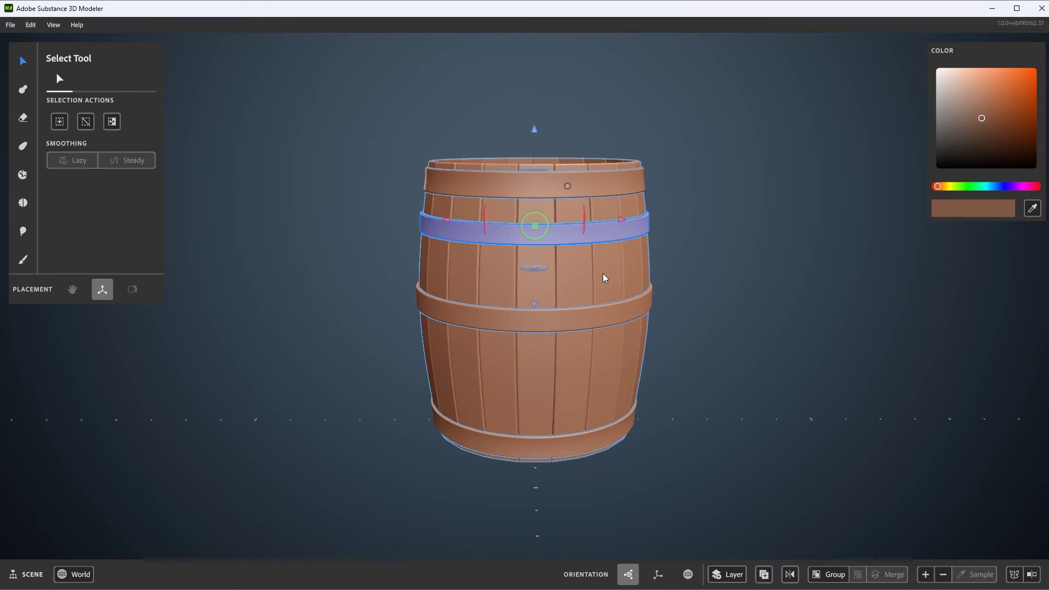
drag(534, 129, 538, 274)
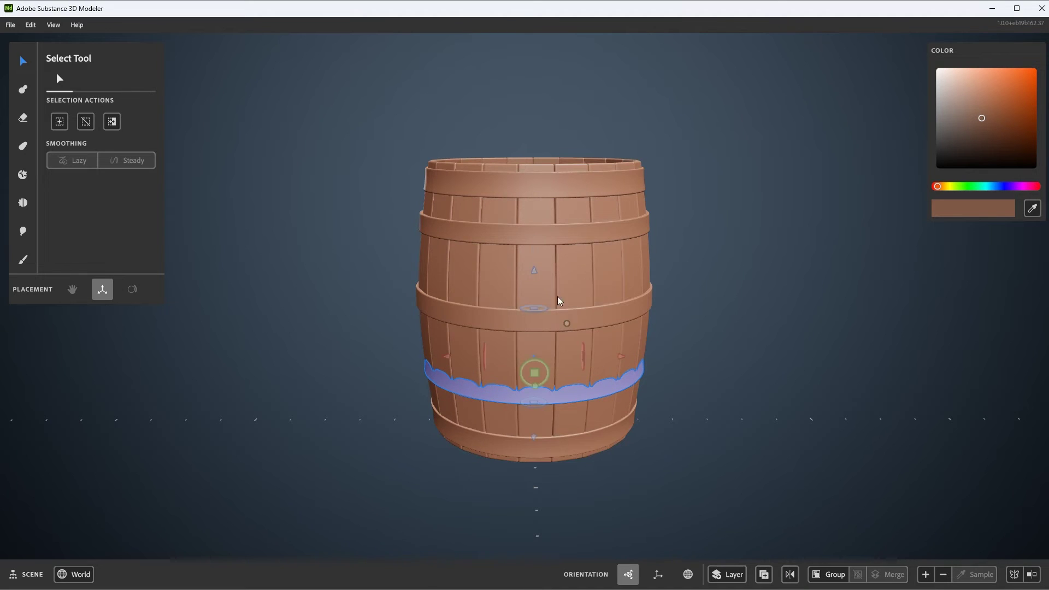
Undo the accidental change to the copied hoop between the middle and bottom hoops and deselect it.
scroll(579, 322, up, 2)
alt+drag(582, 341, 585, 316)
scroll(559, 310, up, 2)
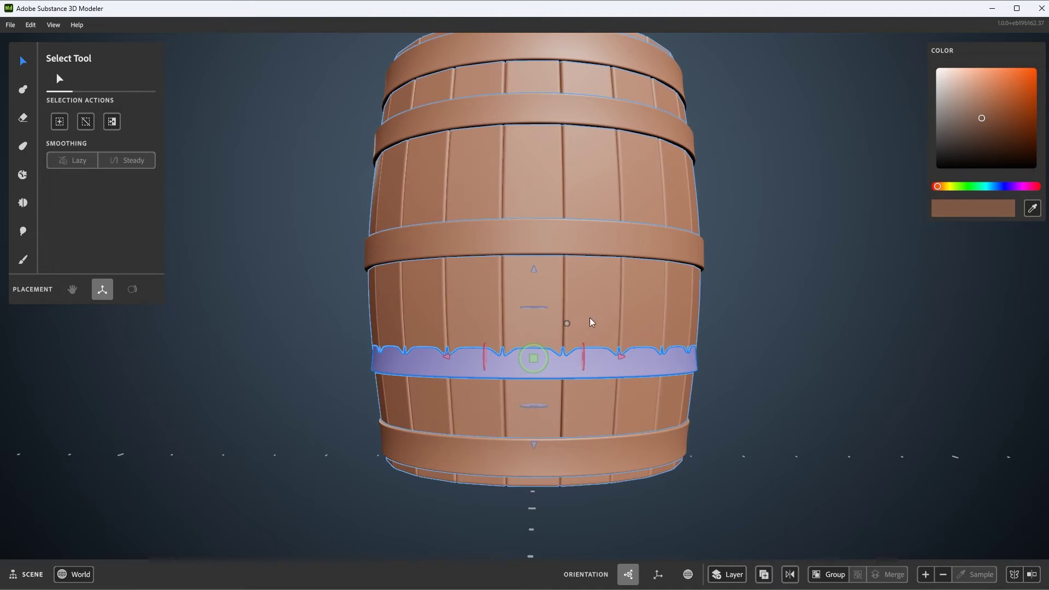
click(548, 365)
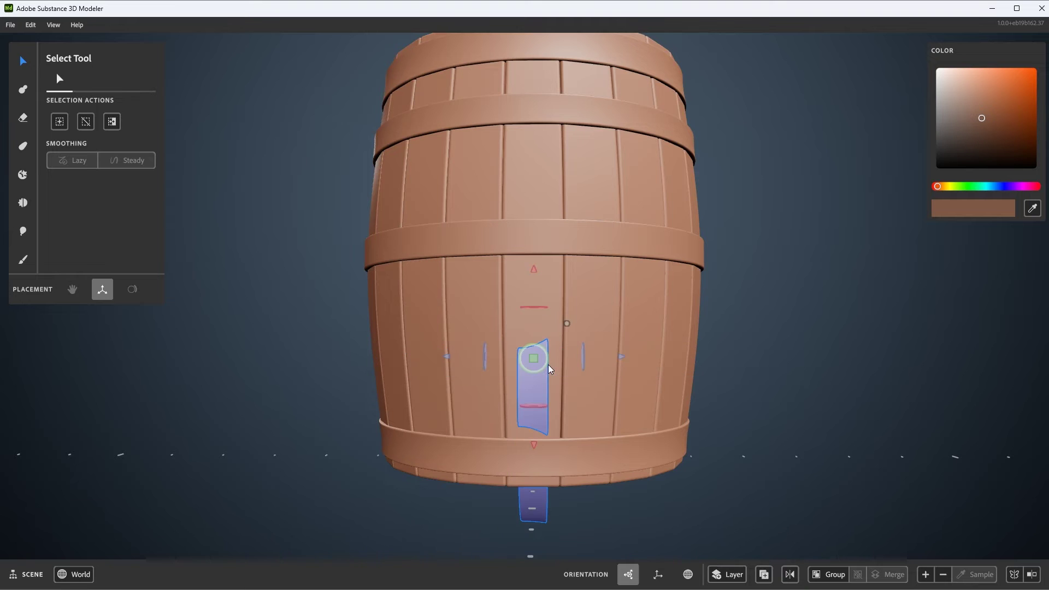
key(ctrl+z)
click(771, 330)
scroll(732, 323, down, 2)
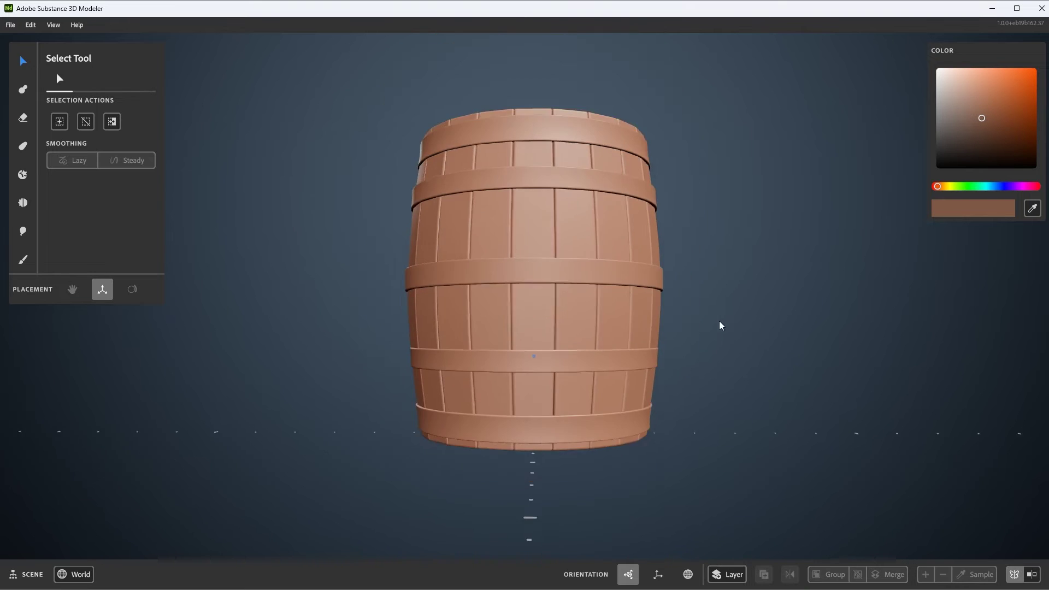
Examine the spacing and fit of all the hoops around the barrel from above and below.
alt+drag(719, 320, 667, 323)
scroll(665, 324, down, 3)
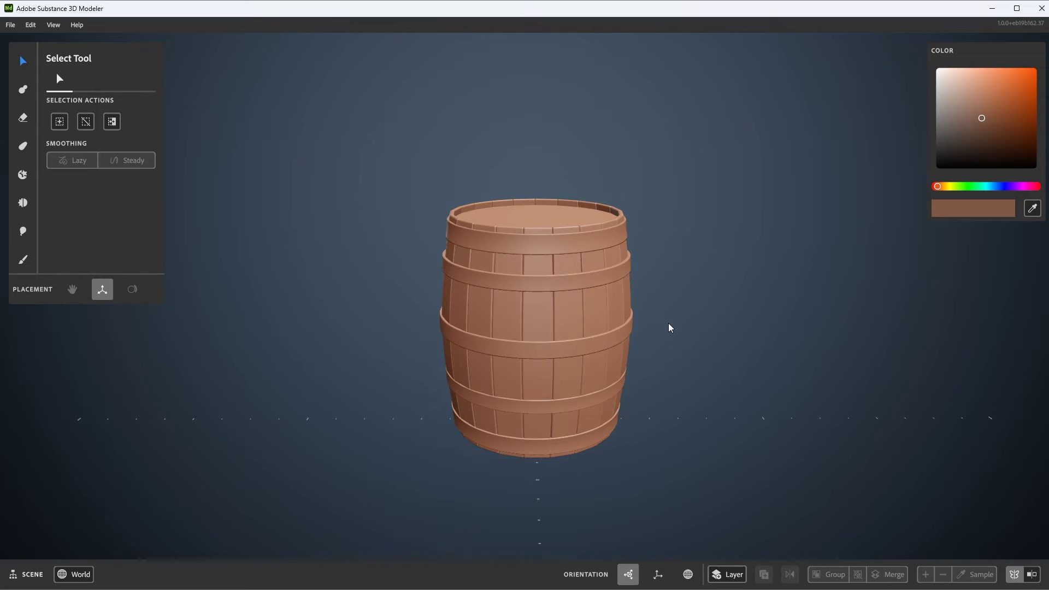
mouse_move(668, 322)
alt+mouse_down()
mouse_move(683, 342)
mouse_move(672, 337)
alt+mouse_up()
scroll(672, 337, up, 2)
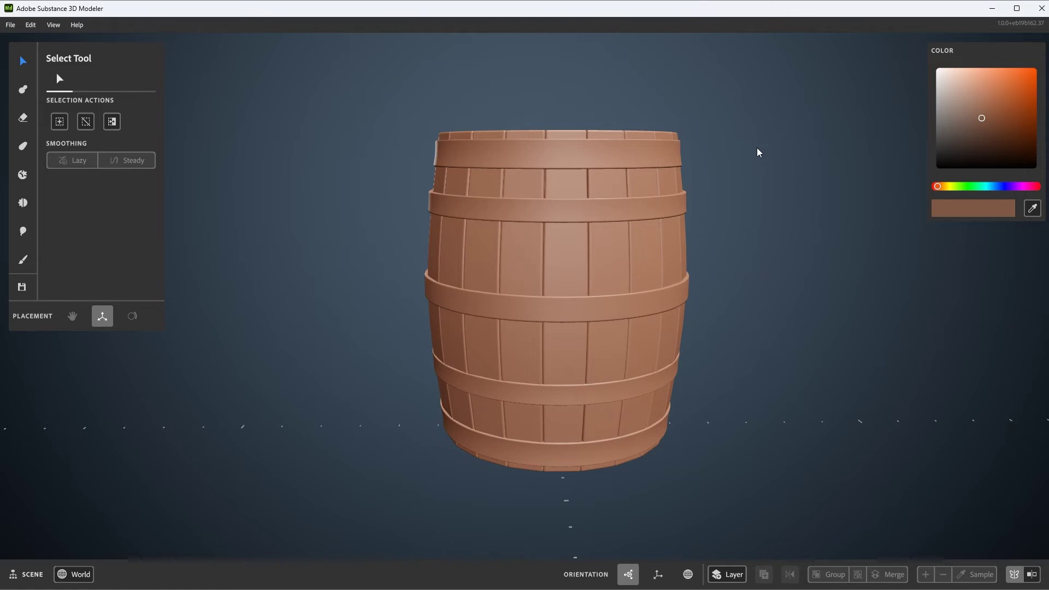
click(625, 162)
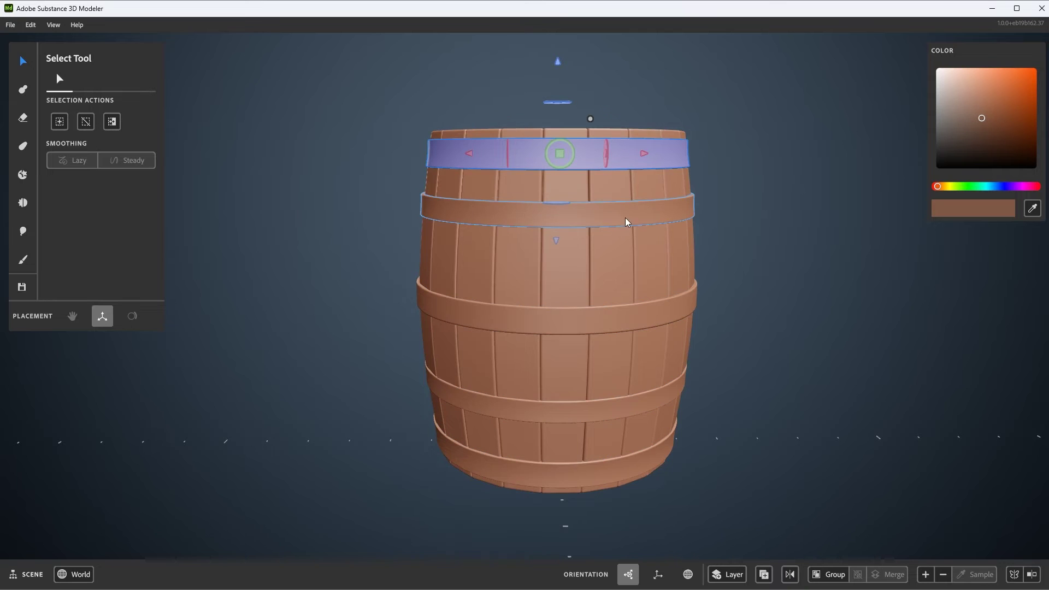
click(793, 241)
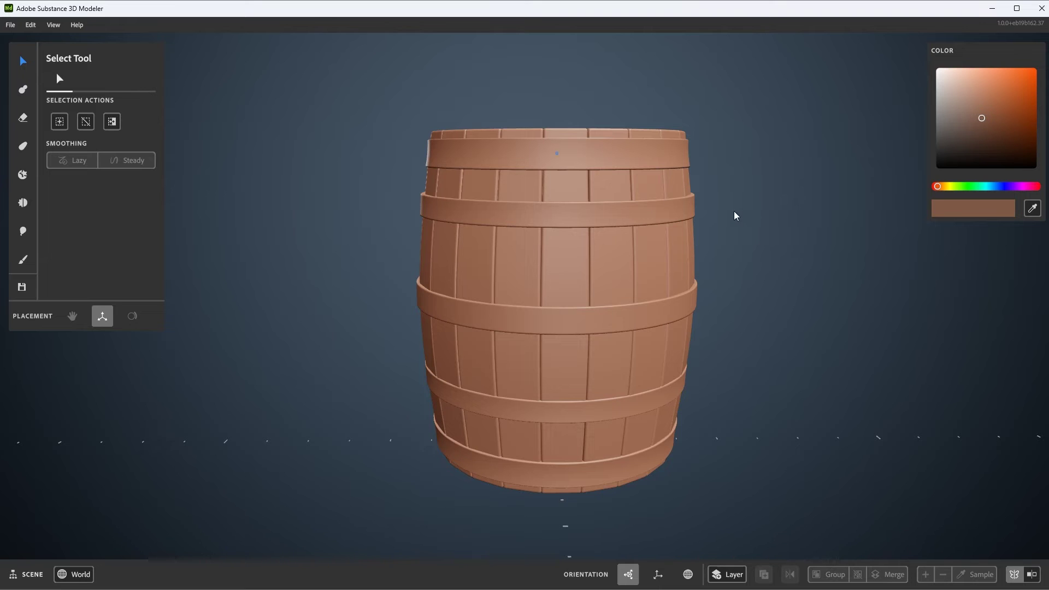
scroll(733, 211, up, 1)
alt+drag(733, 211, 772, 229)
scroll(772, 230, up, 2)
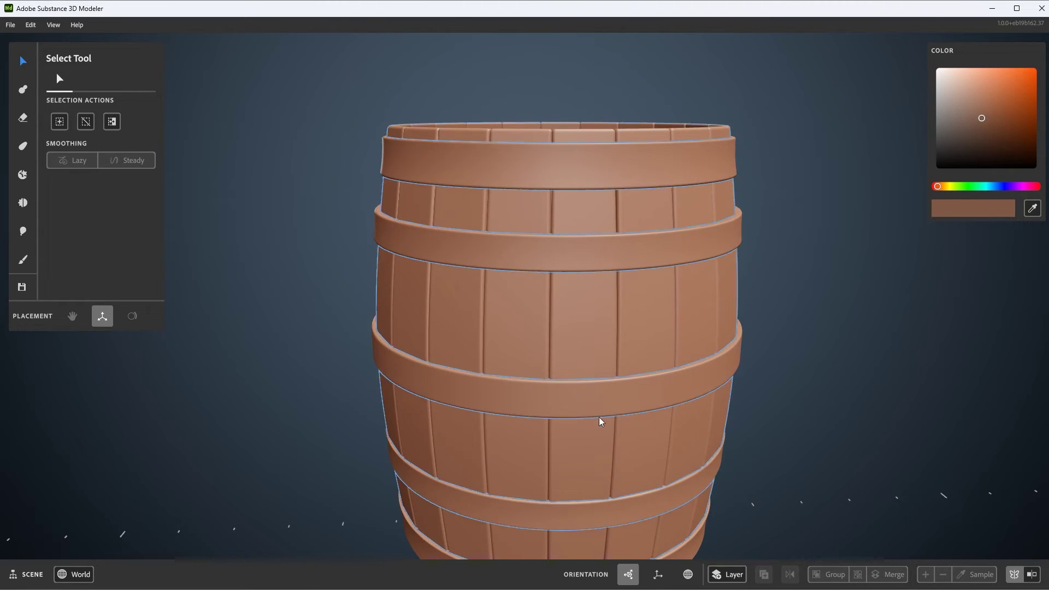
scroll(600, 420, down, 2)
alt+drag(581, 377, 602, 317)
scroll(602, 317, up, 4)
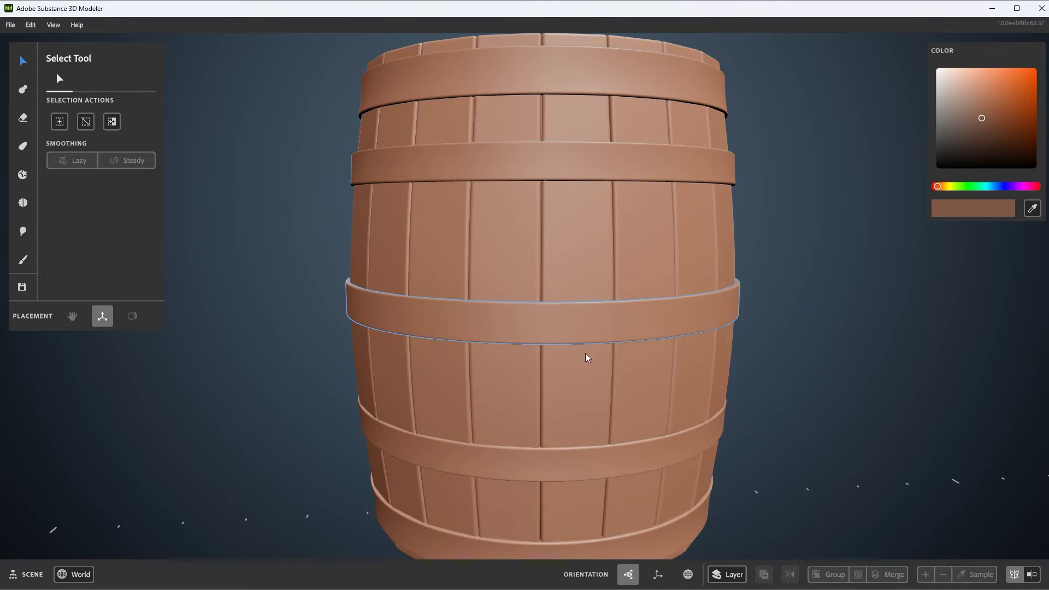
scroll(588, 261, down, 2)
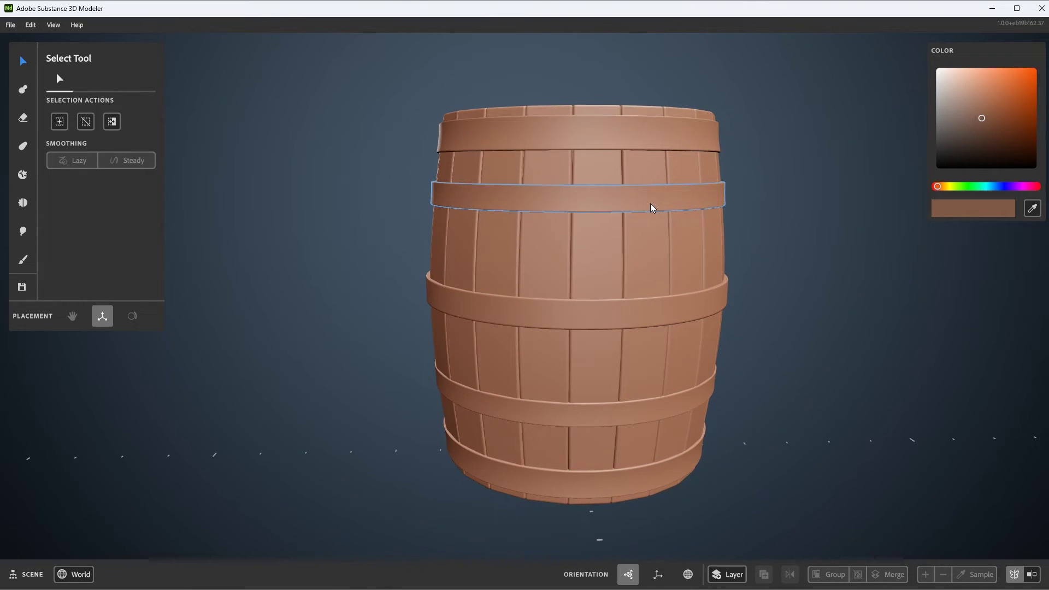
scroll(746, 205, down, 1)
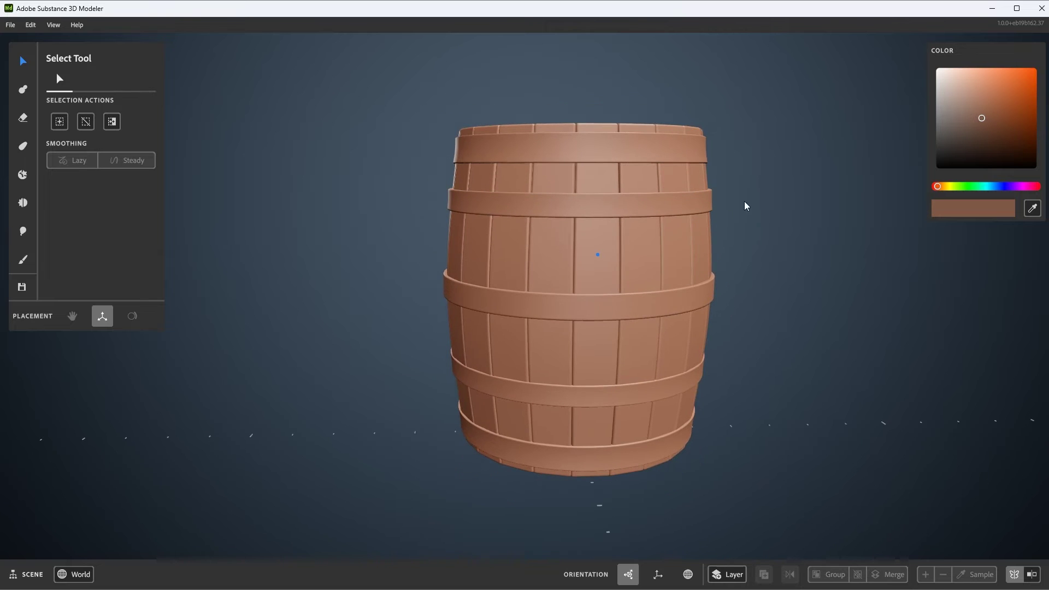
Select all five hoops around the barrel and group them.
click(650, 156)
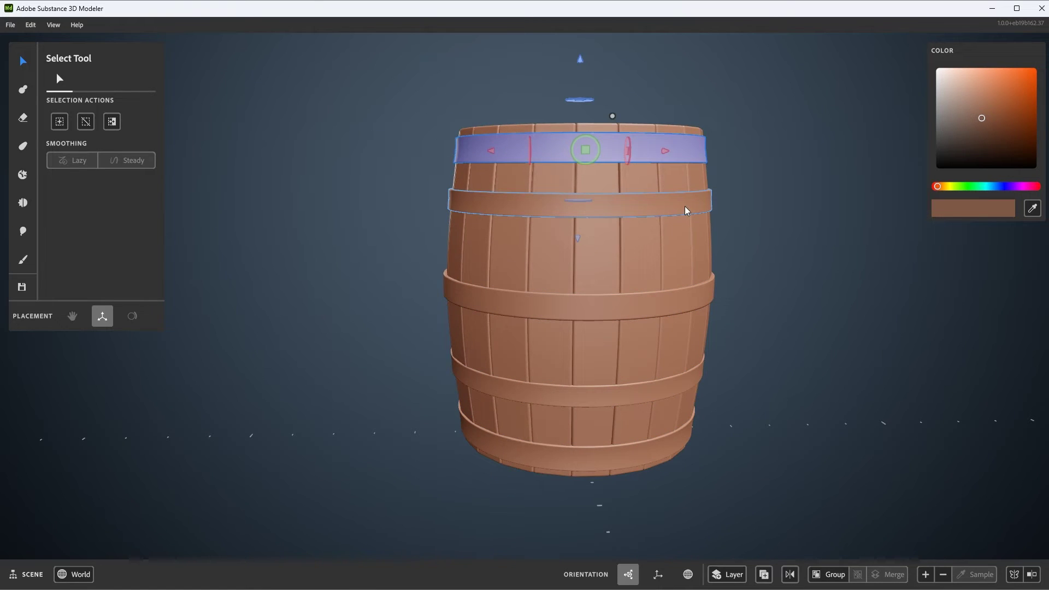
click(750, 170)
click(670, 154)
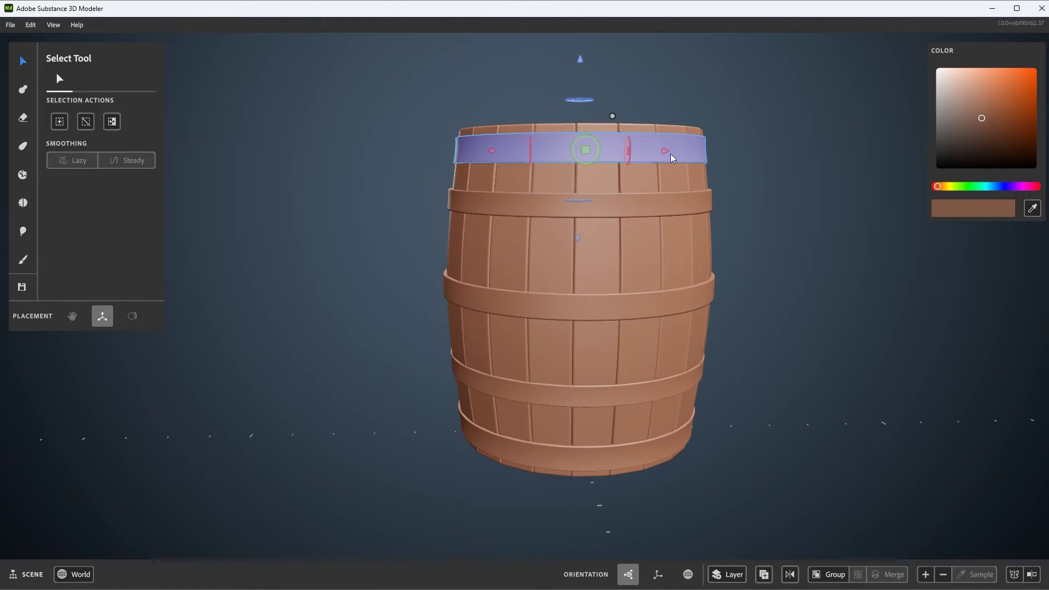
shift+click(617, 206)
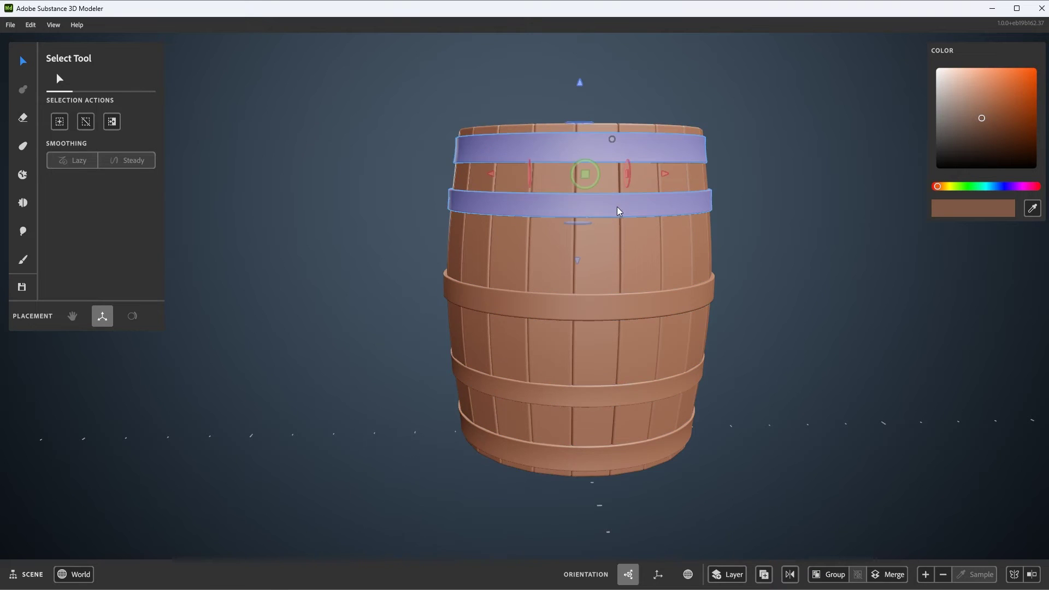
shift+click(636, 314)
shift+click(633, 386)
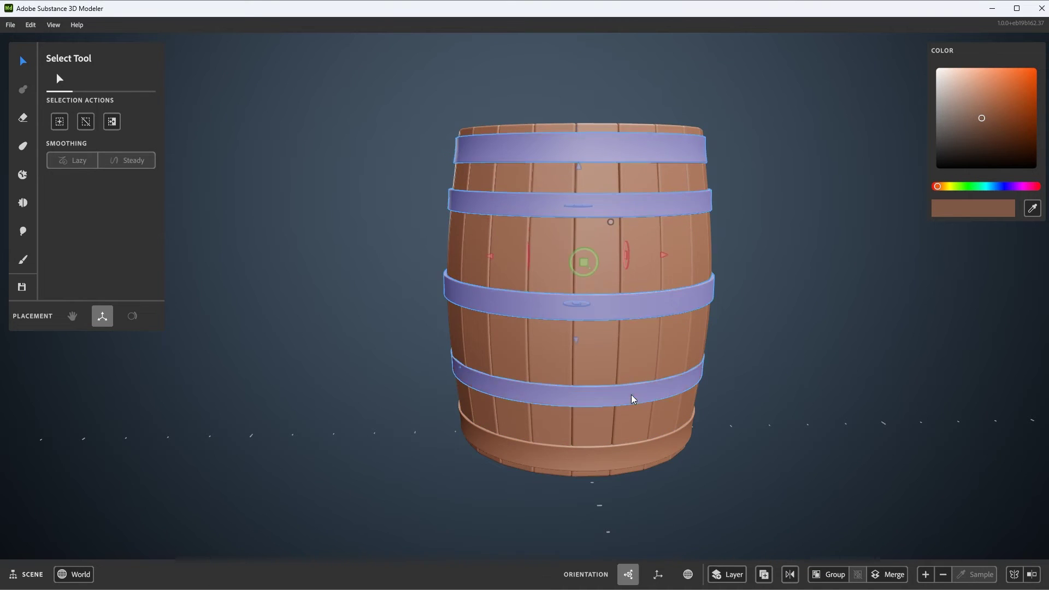
shift+click(635, 455)
scroll(757, 291, up, 3)
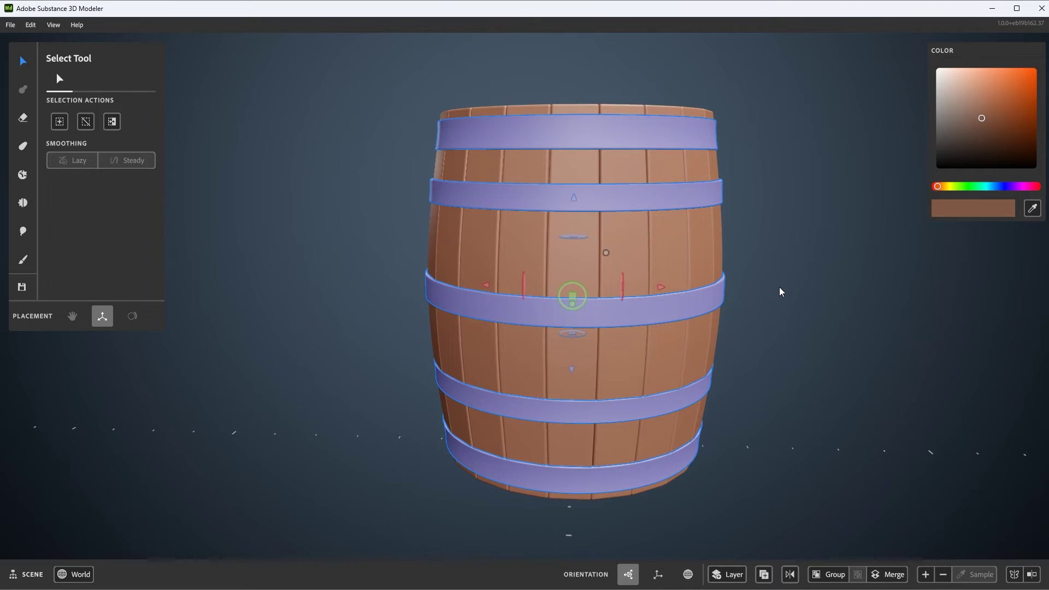
right_click(761, 121)
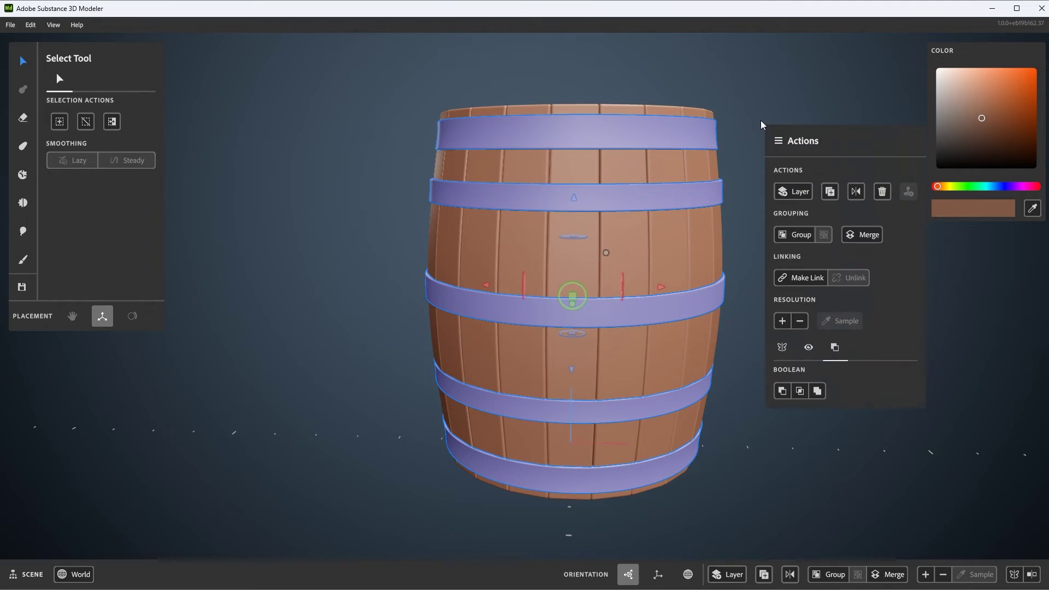
click(798, 235)
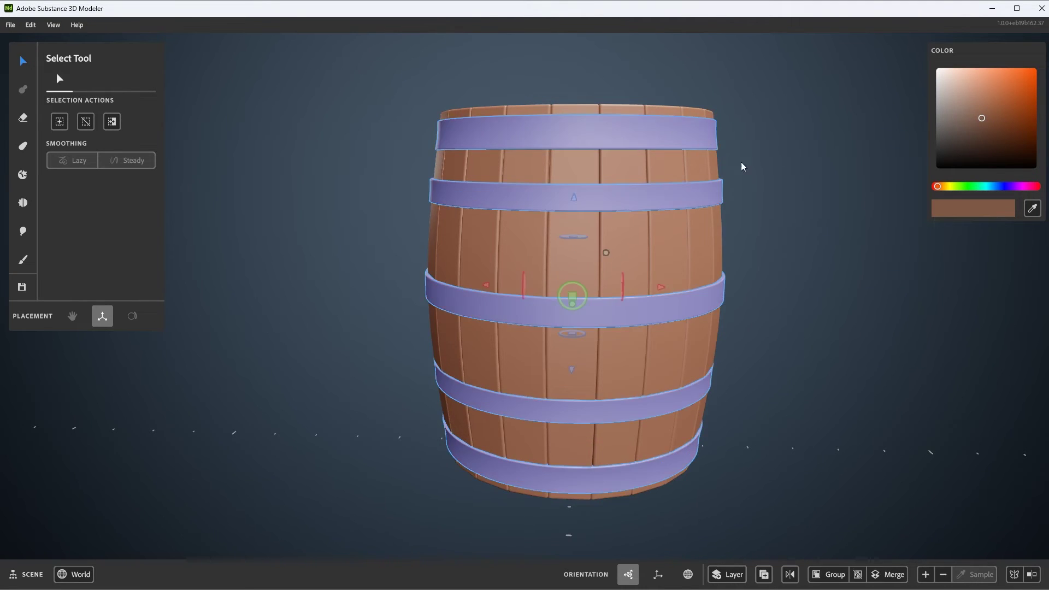
Try moving the hoop group away from the barrel and undo the moves.
scroll(718, 203, down, 4)
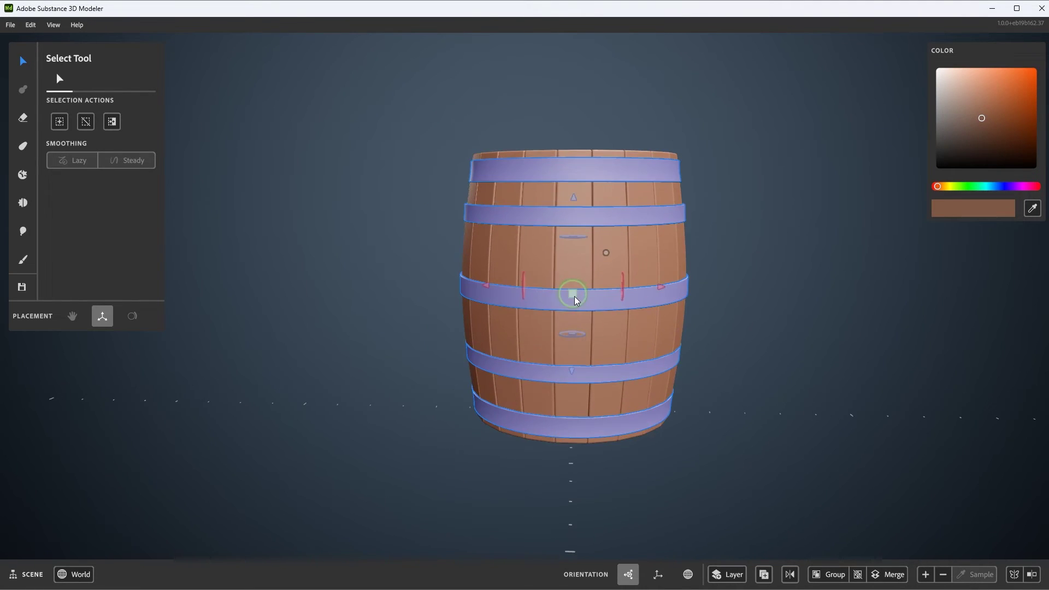
drag(574, 296, 502, 306)
key(ctrl+z)
key(ctrl+z)
middle_drag(752, 280, 704, 267)
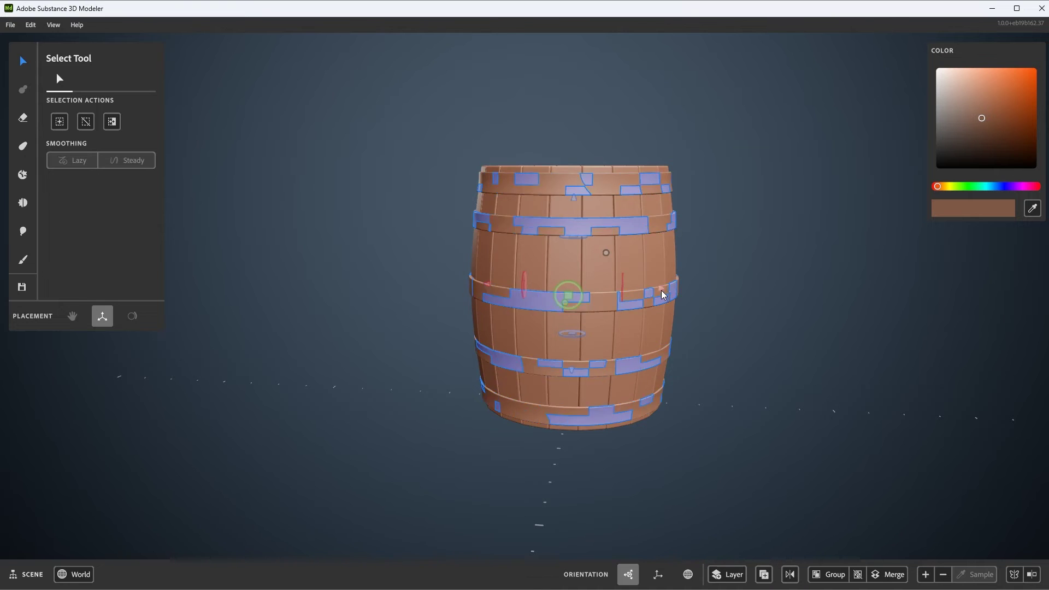
drag(661, 289, 719, 355)
middle_drag(718, 356, 651, 346)
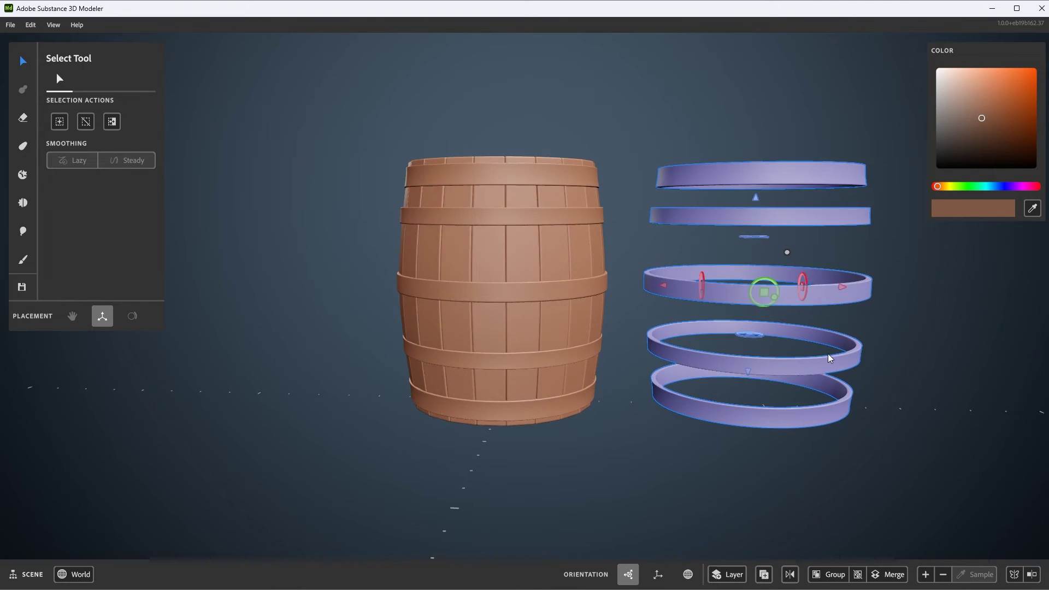
key(ctrl+z)
middle_drag(828, 358, 696, 321)
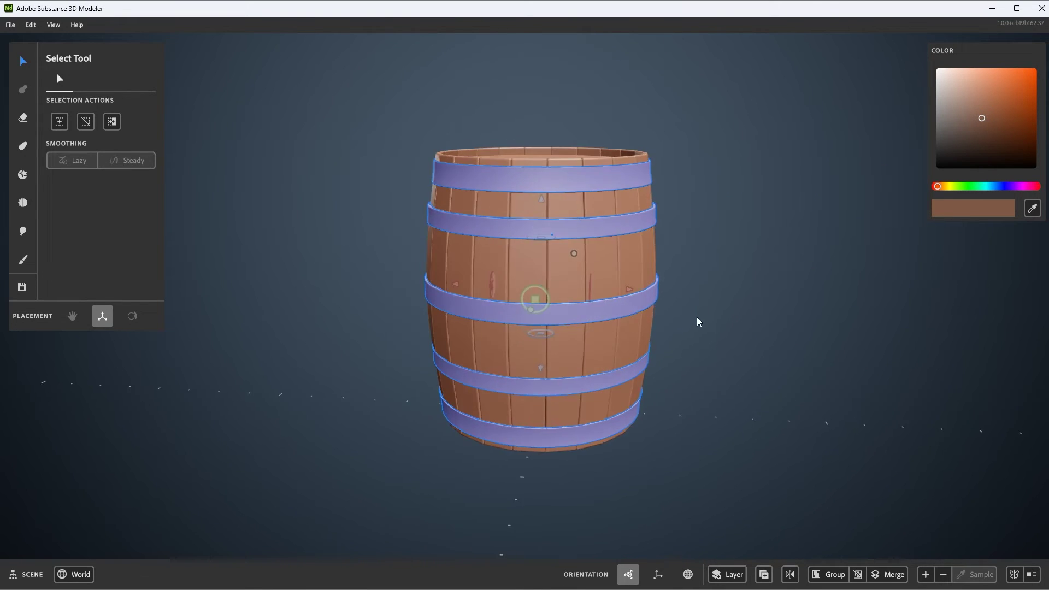
Reselect the hoop group through its top hoop and check that all hoops are picked together.
click(704, 317)
click(569, 173)
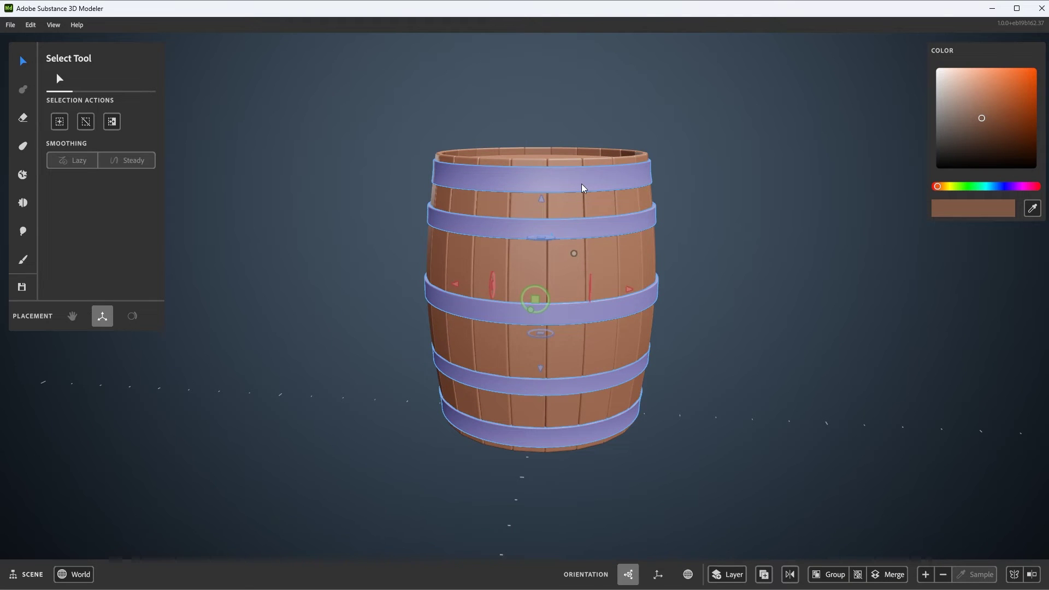
scroll(580, 186, up, 3)
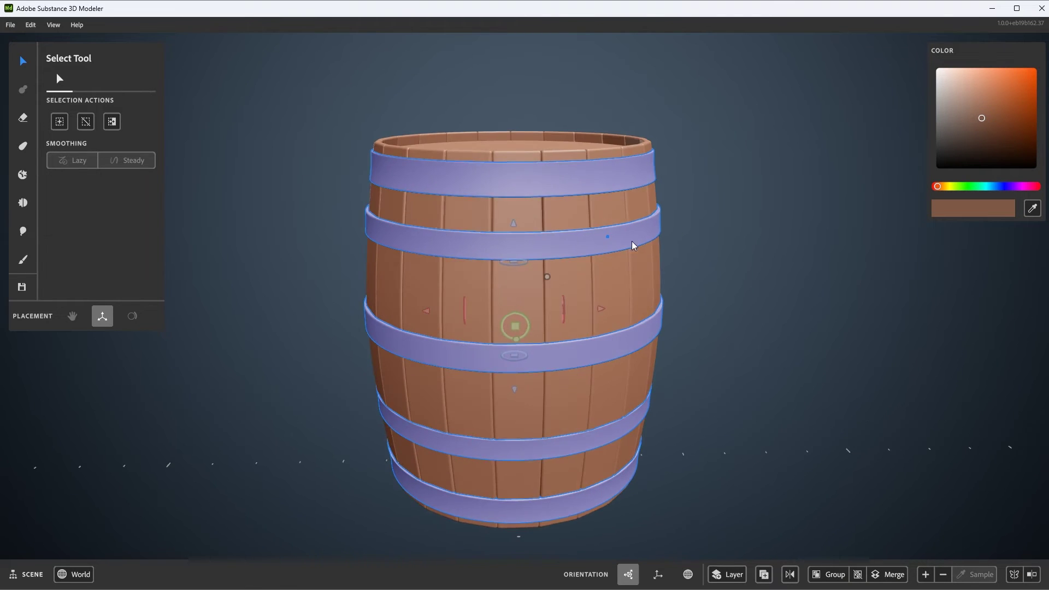
middle_drag(572, 236, 625, 341)
scroll(595, 369, down, 2)
scroll(690, 338, up, 2)
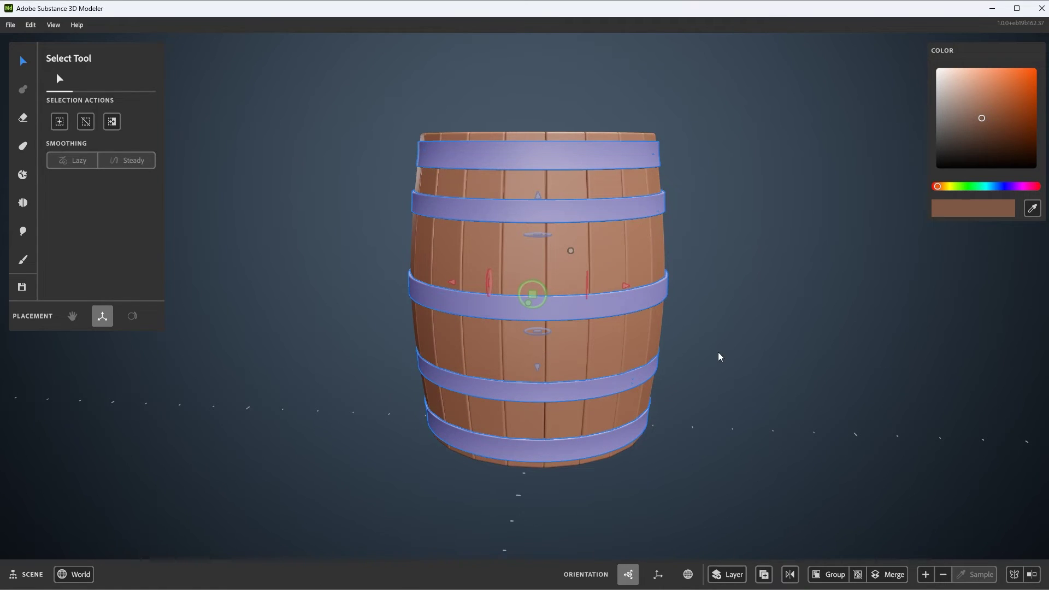
Create a new layer and raise a 0.12 m Clay tool box above the barrel's lid.
right_click(717, 138)
click(748, 190)
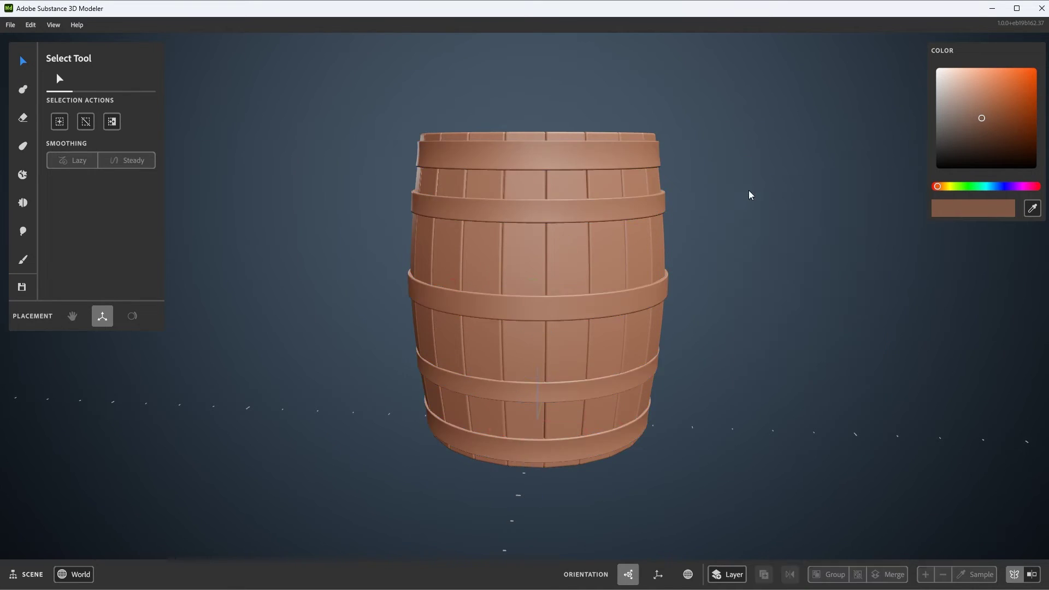
alt+drag(723, 242, 712, 231)
scroll(723, 232, down, 2)
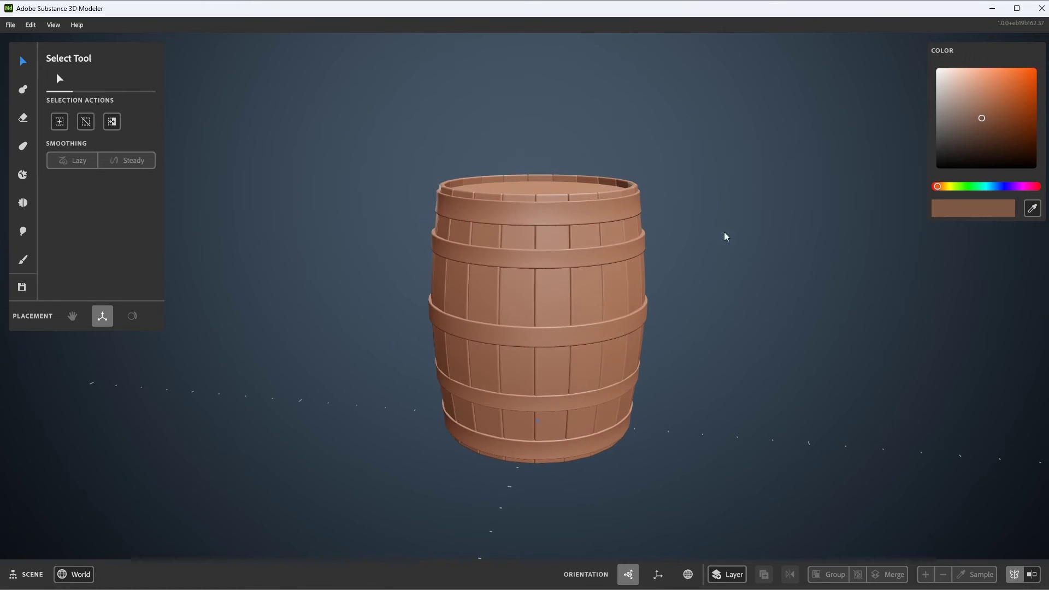
click(22, 89)
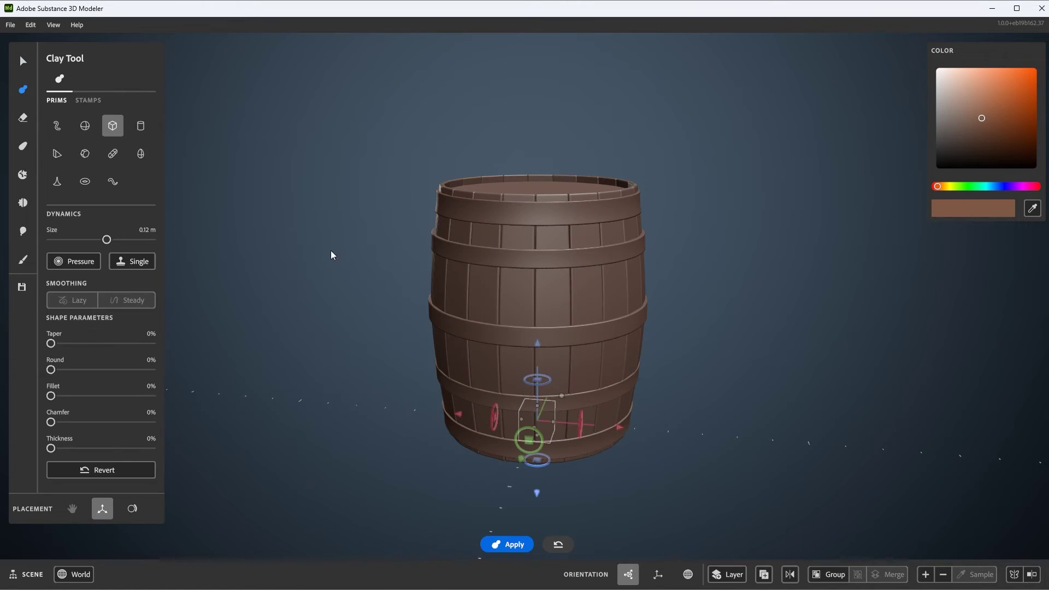
drag(538, 343, 532, 61)
scroll(562, 157, up, 2)
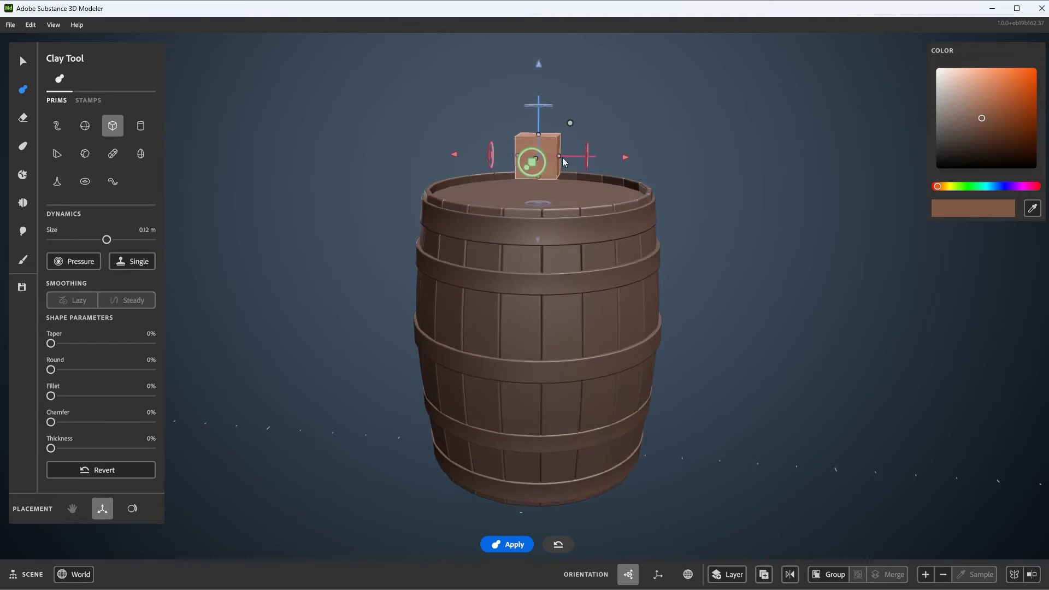
Stretch the box vertically into a 2.10 m bar and lower it until it extends beyond the barrel at both ends.
alt+drag(562, 157, 598, 168)
alt+drag(438, 164, 519, 185)
drag(538, 136, 529, 57)
scroll(539, 185, down, 2)
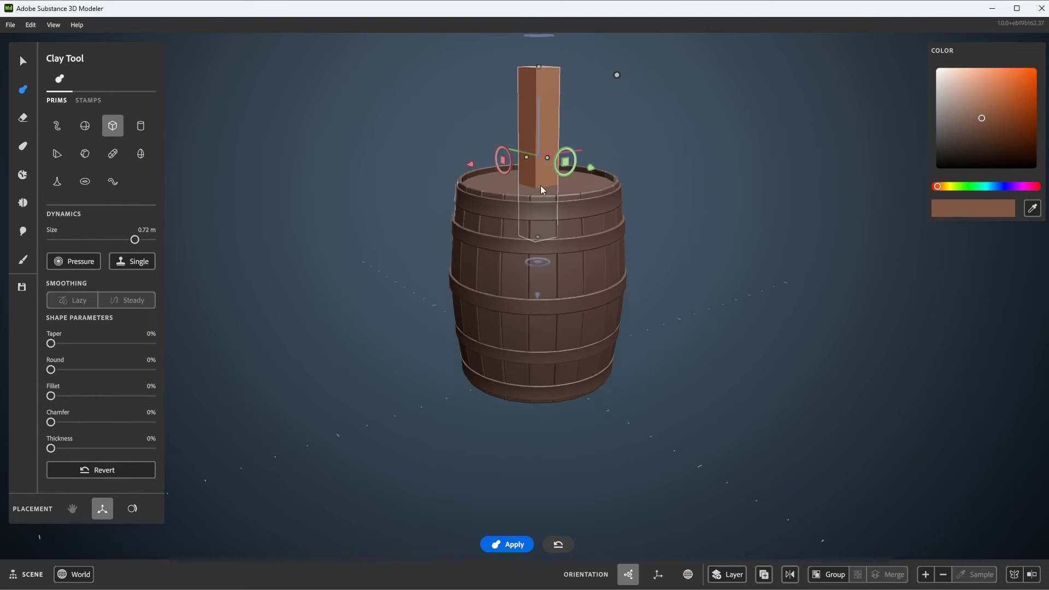
drag(545, 257, 556, 352)
scroll(547, 211, down, 3)
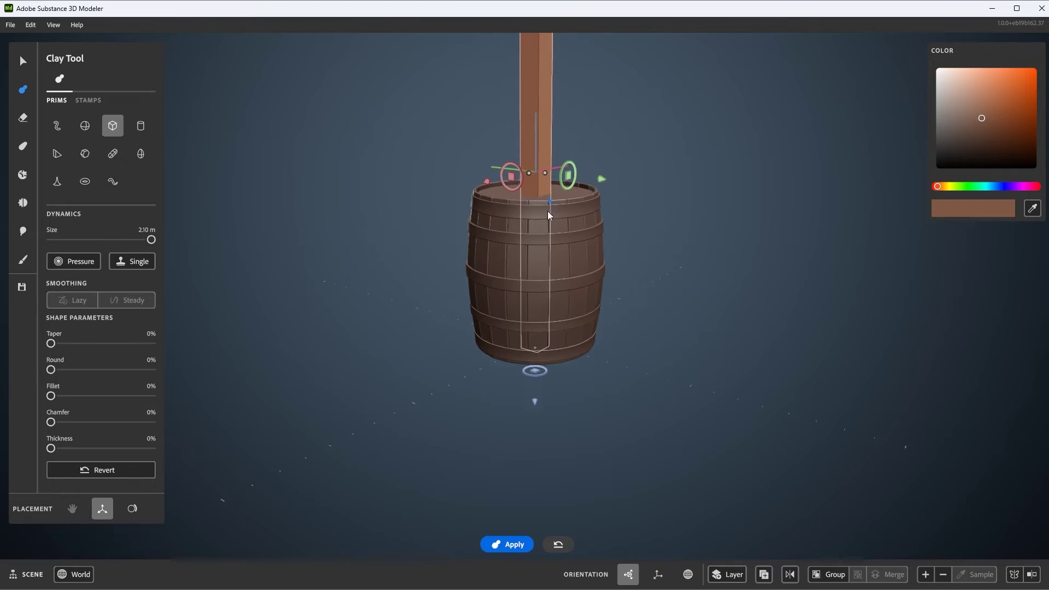
drag(533, 62, 529, 98)
scroll(591, 317, up, 5)
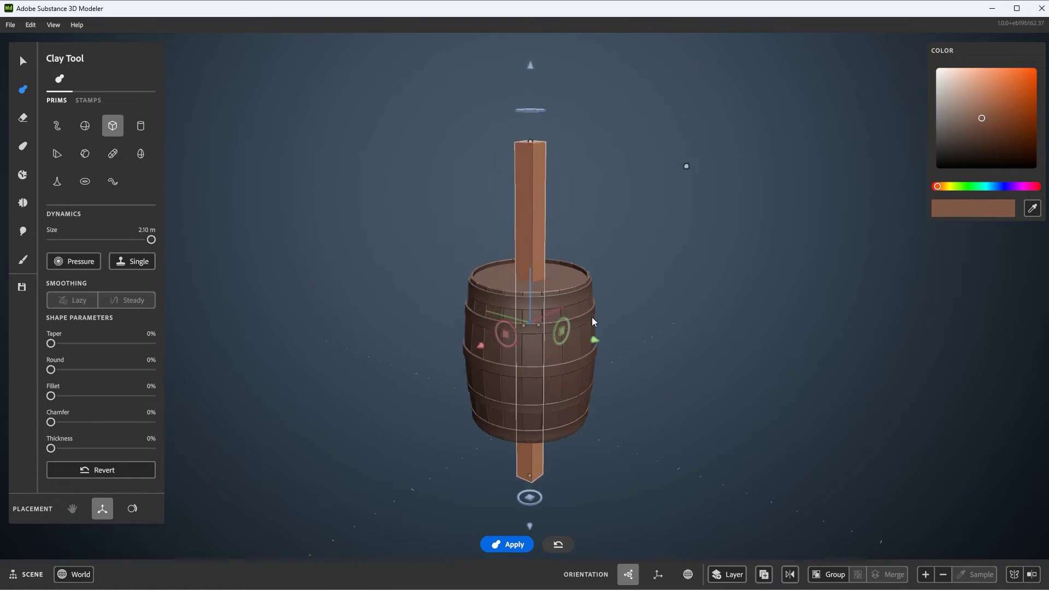
Position the bar in front of the barrel and narrow its width to a thin strip.
scroll(625, 341, up, 3)
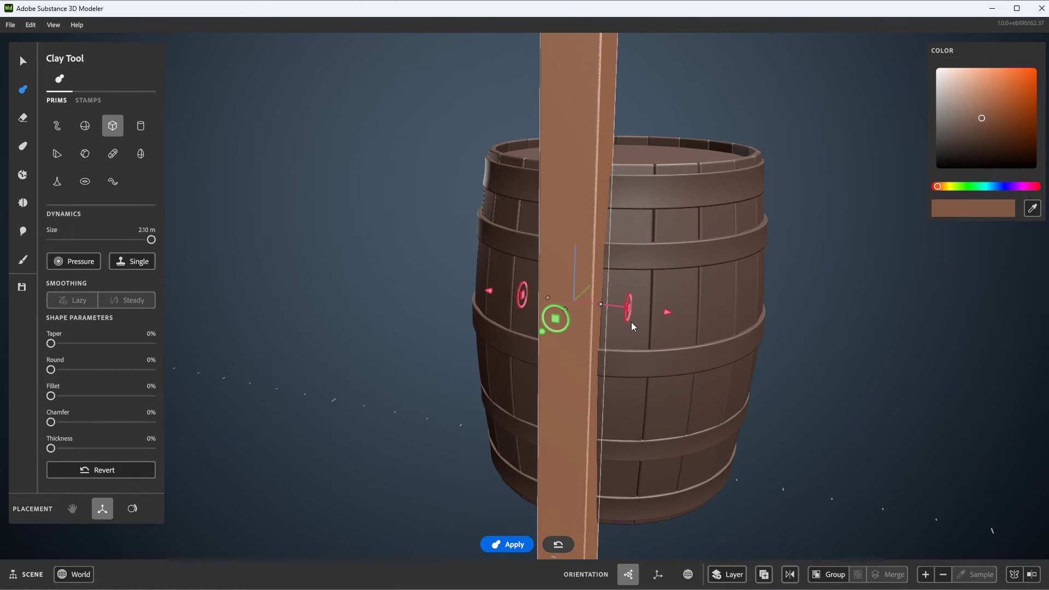
drag(601, 303, 575, 304)
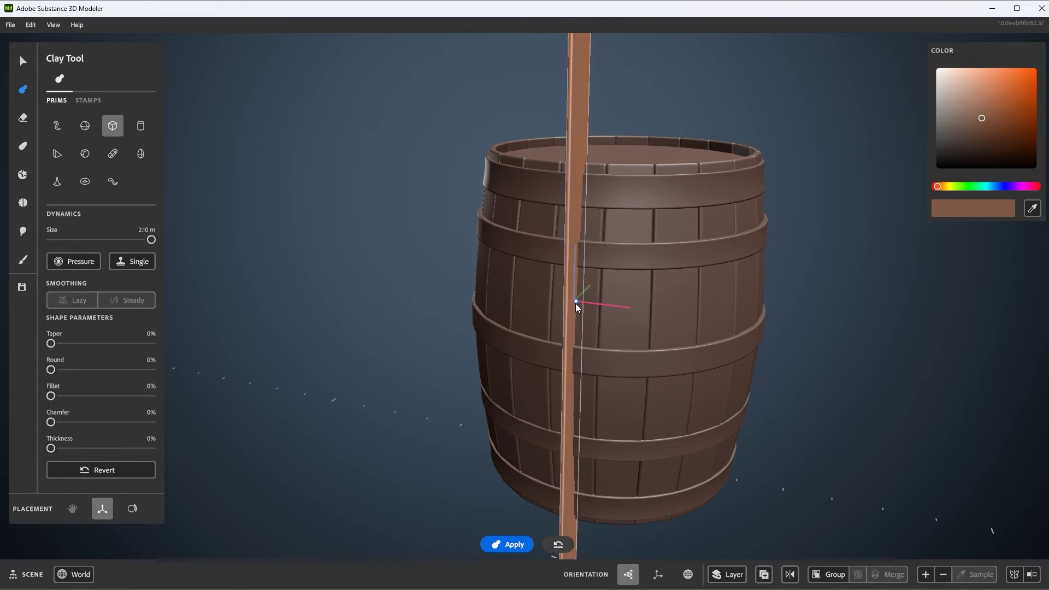
scroll(575, 303, up, 10)
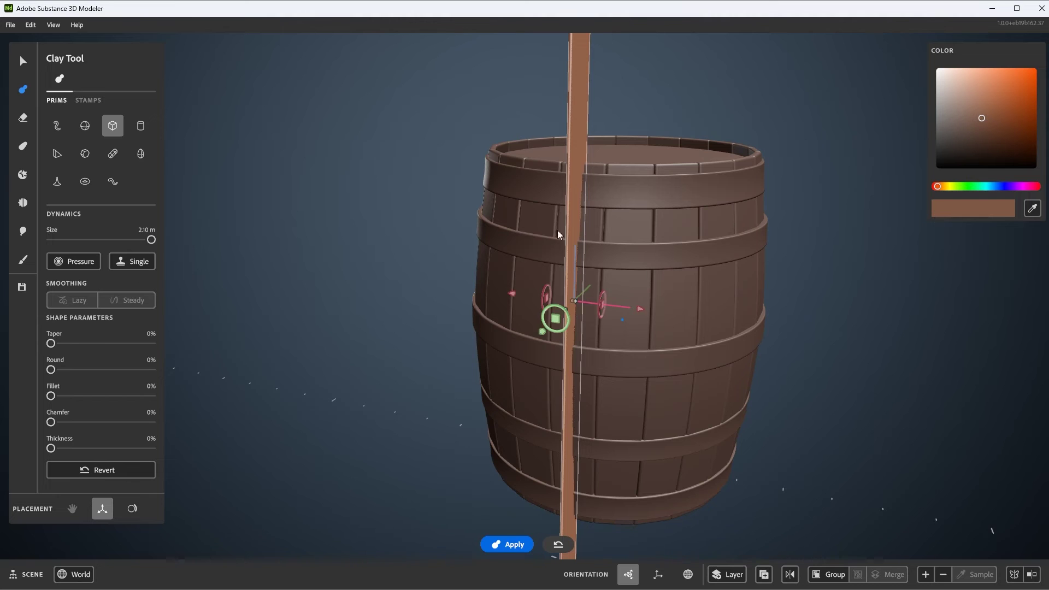
Narrow the bar to a hairline width, check its overlap with the front of the hoops, and raise the resolution.
scroll(643, 419, up, 3)
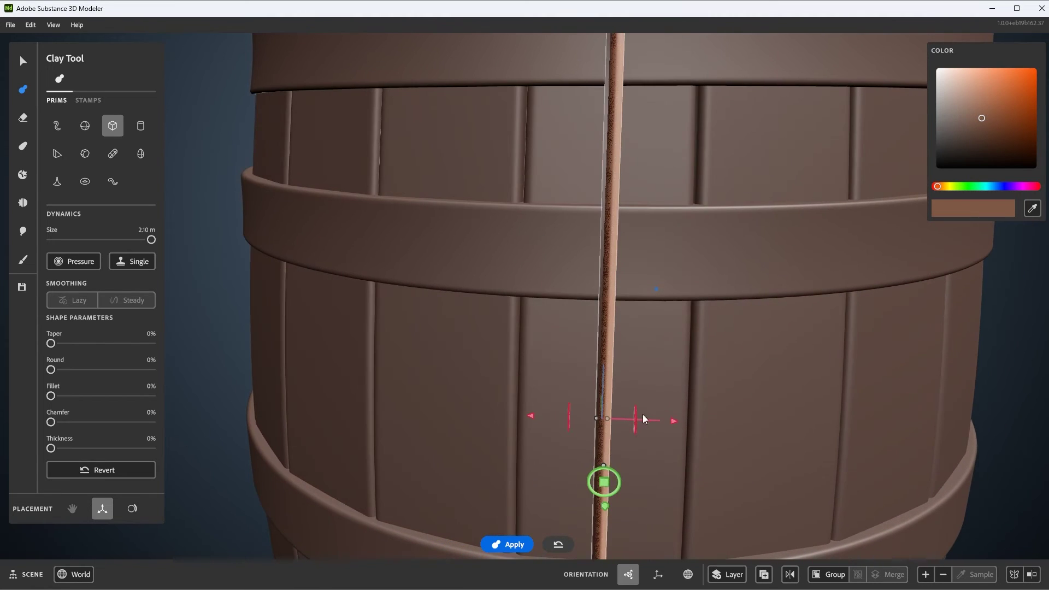
drag(608, 416, 604, 416)
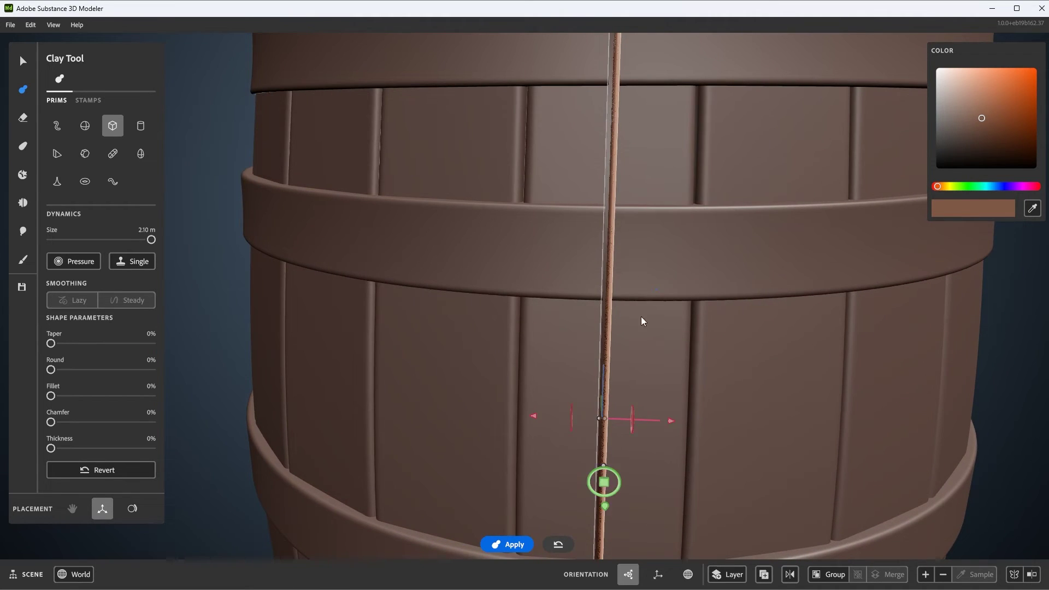
alt+drag(641, 317, 539, 211)
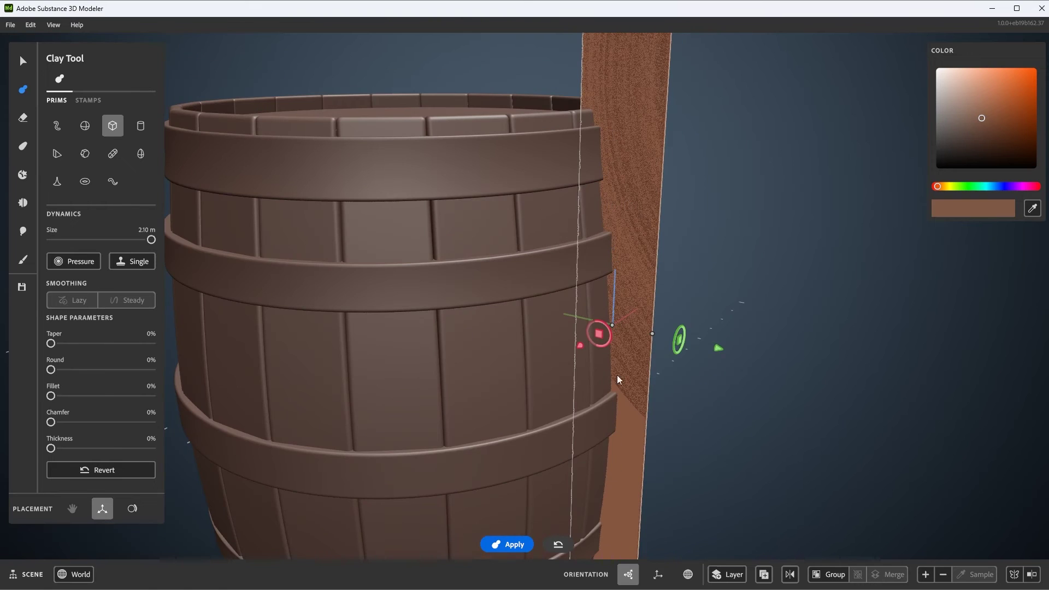
alt+drag(617, 376, 608, 313)
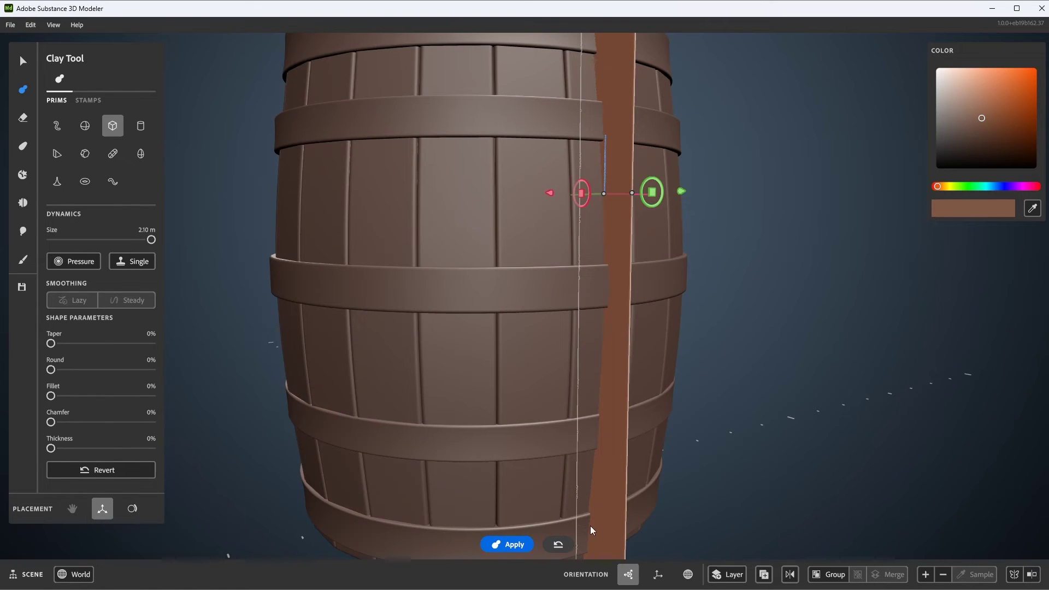
alt+drag(603, 69, 650, 295)
click(894, 373)
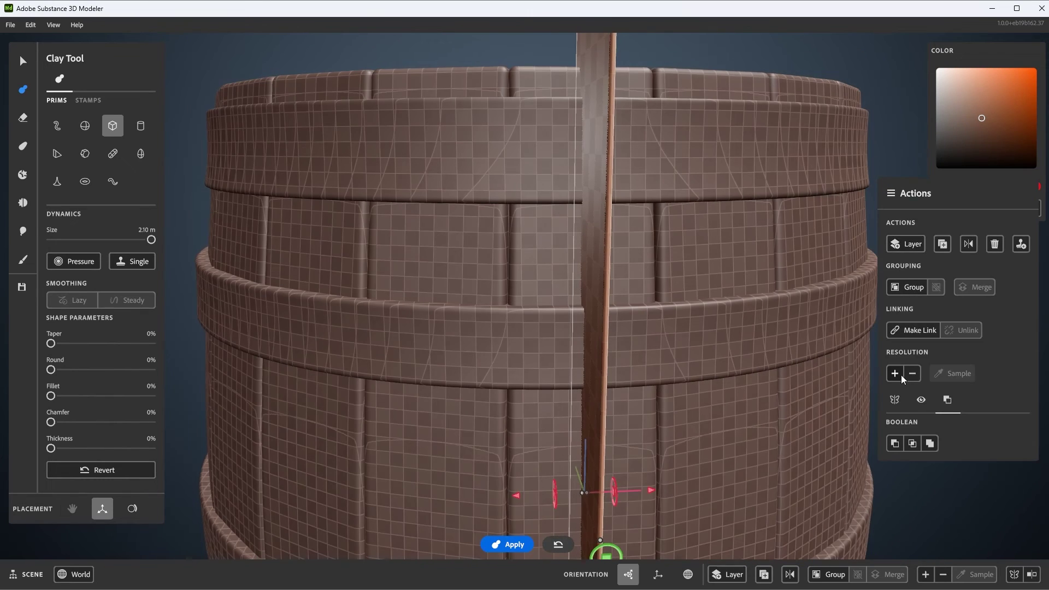
Switch from the Clay tool to the Select tool and select the thin bar running through the barrel's hoops.
scroll(630, 254, down, 2)
alt+drag(630, 254, 657, 163)
scroll(686, 251, down, 2)
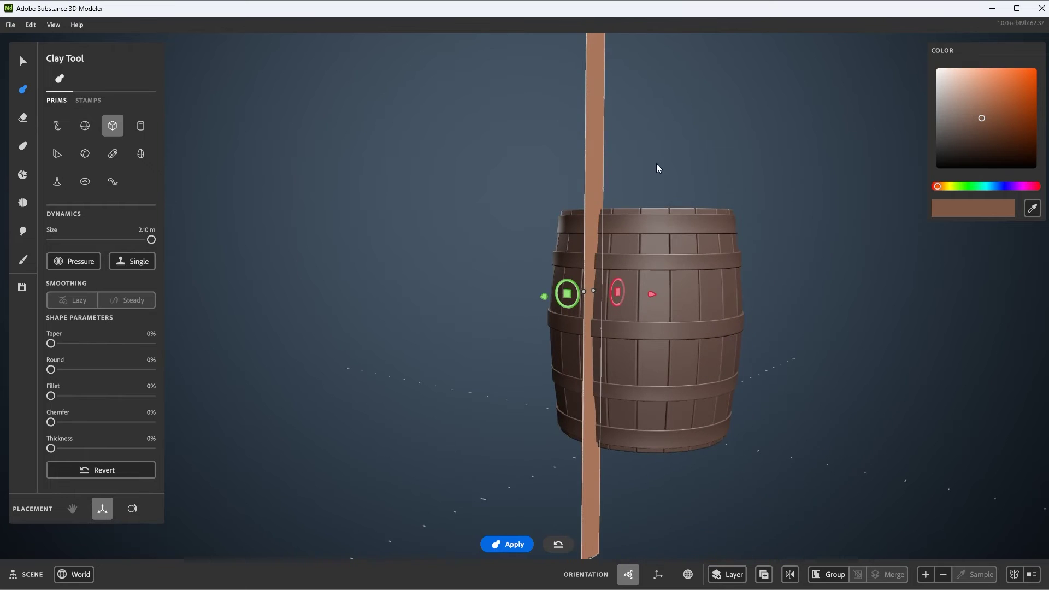
key(s)
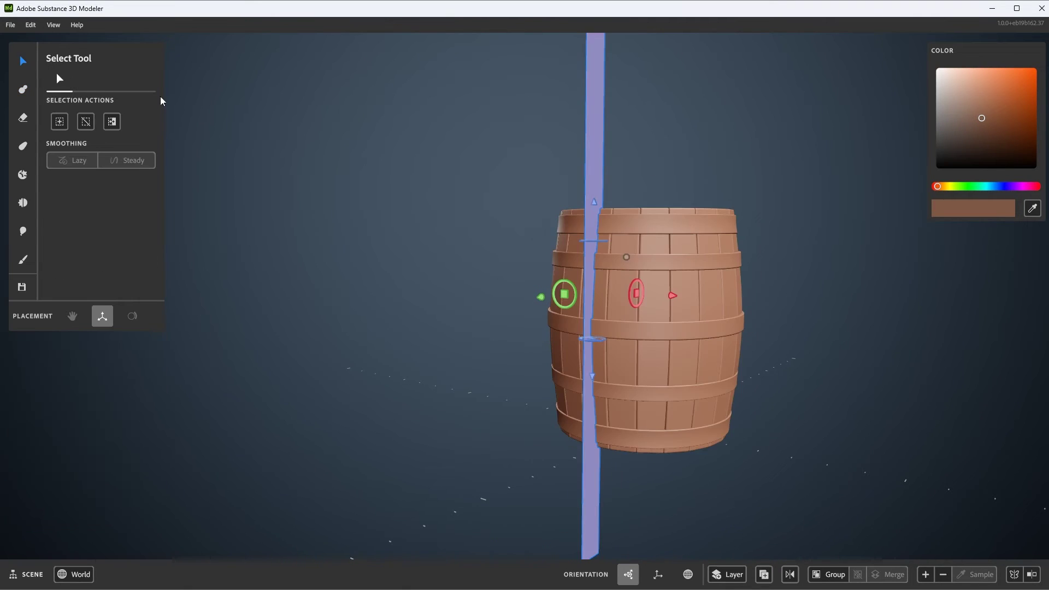
click(592, 143)
alt+drag(593, 170, 722, 200)
alt+right_drag(722, 200, 686, 259)
alt+drag(686, 259, 660, 250)
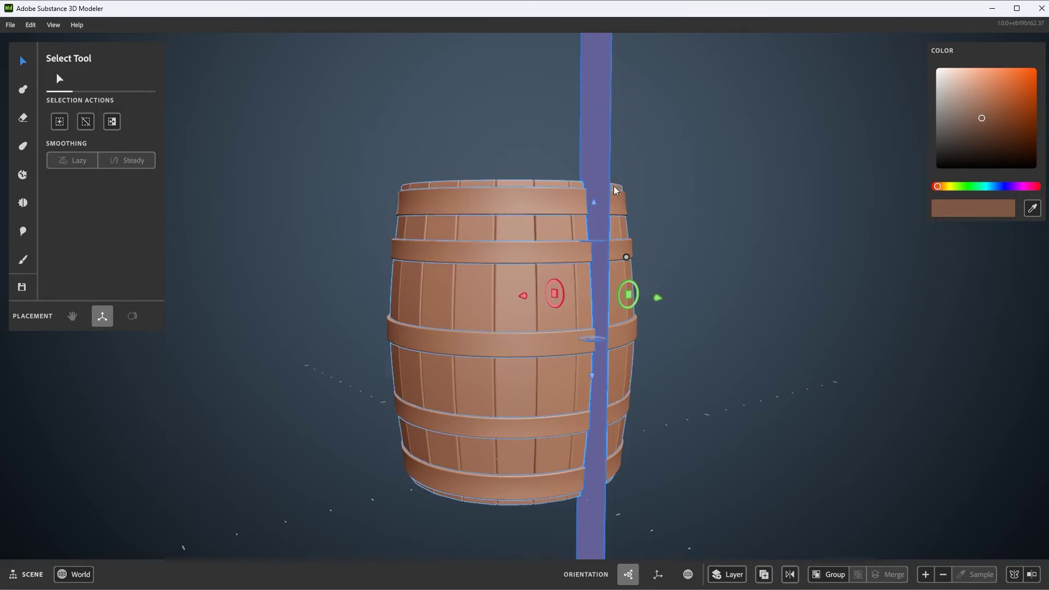
Set the selected bar to boolean subtraction mode.
right_click(732, 93)
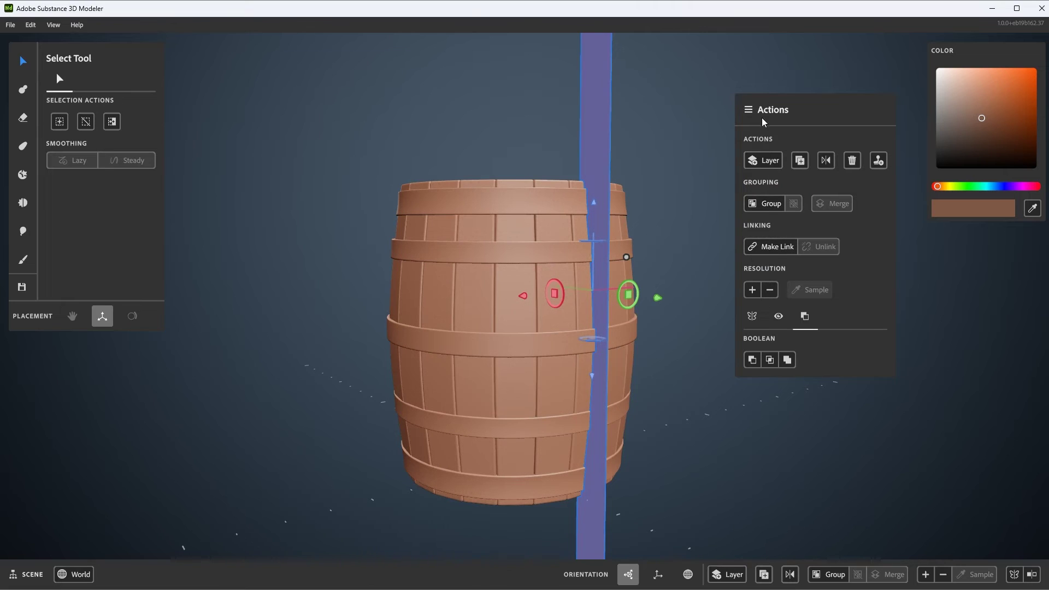
click(753, 317)
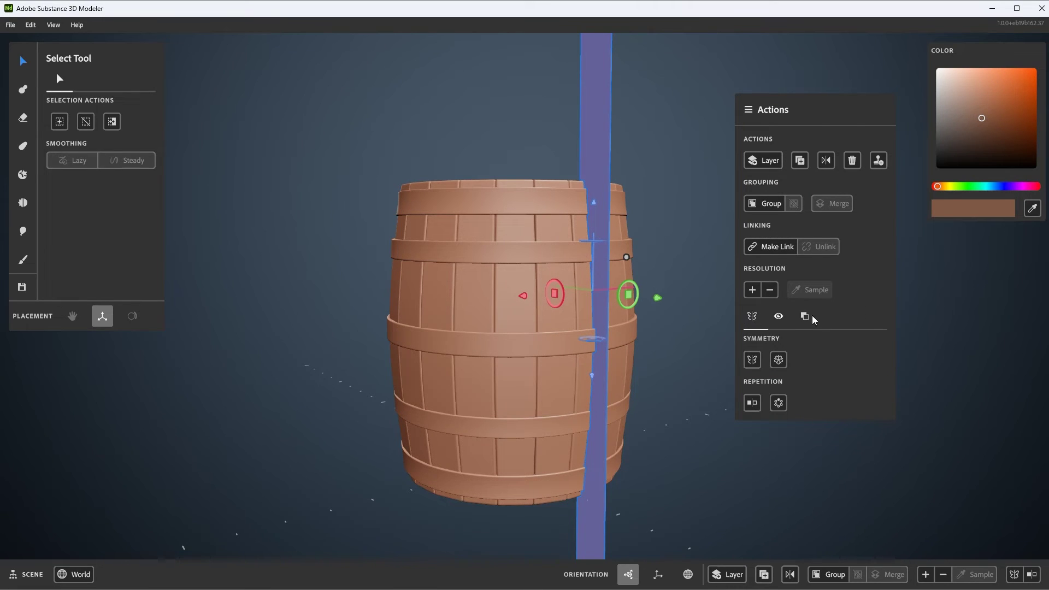
click(778, 316)
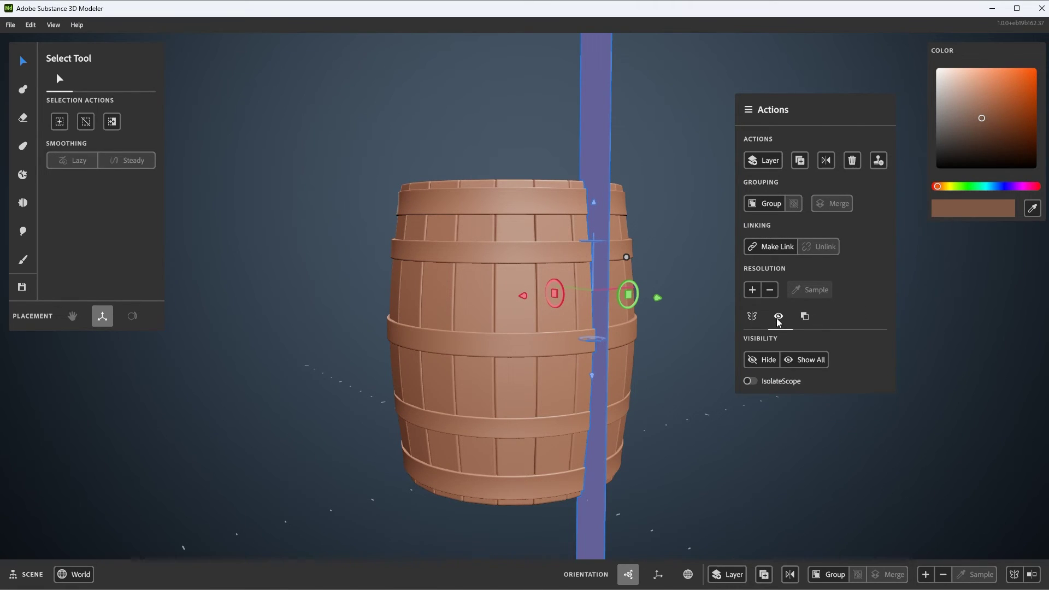
click(805, 317)
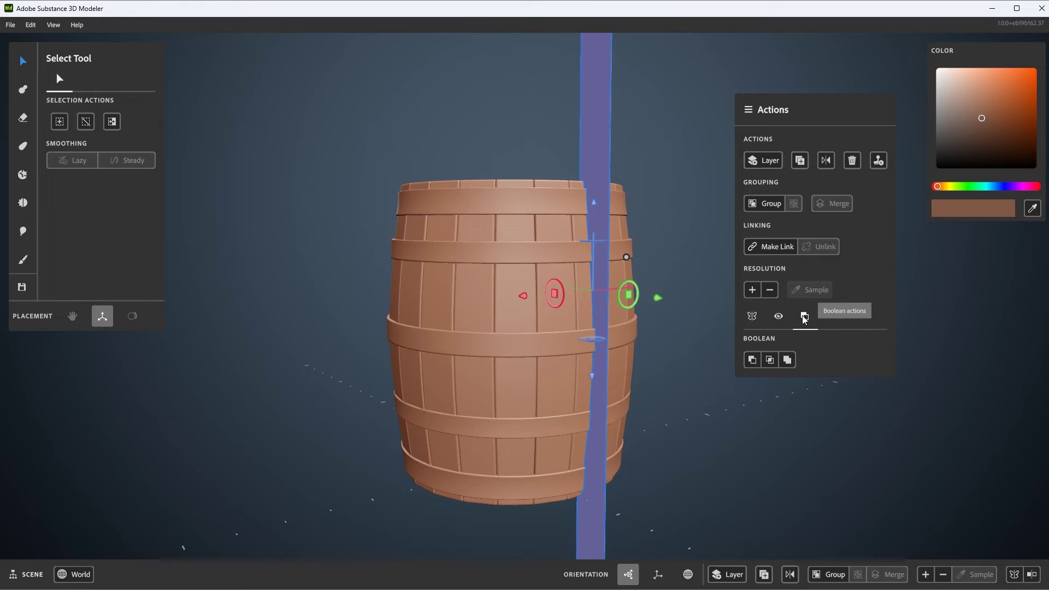
click(751, 360)
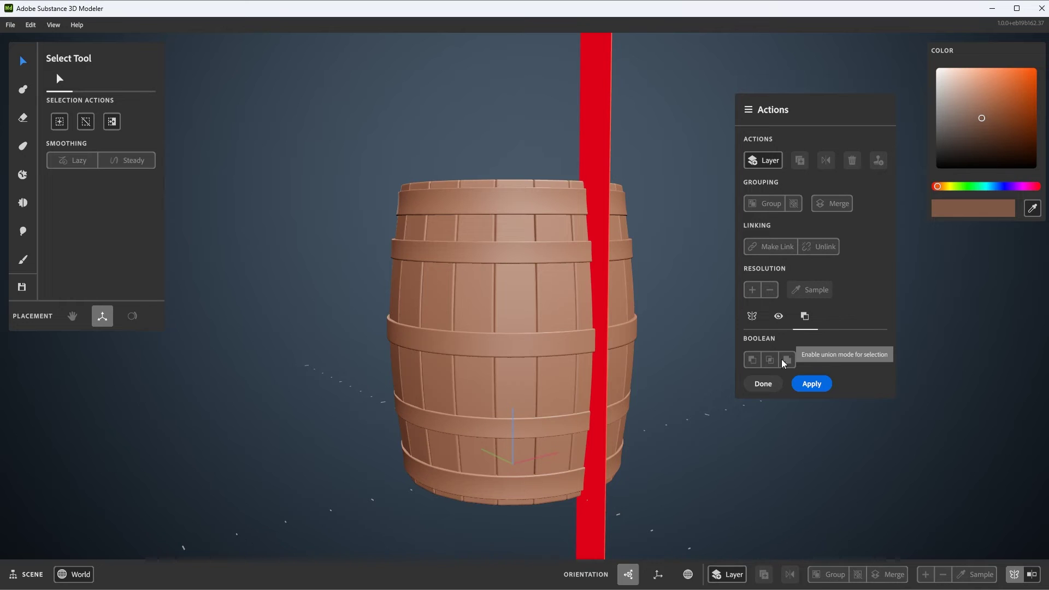
click(752, 358)
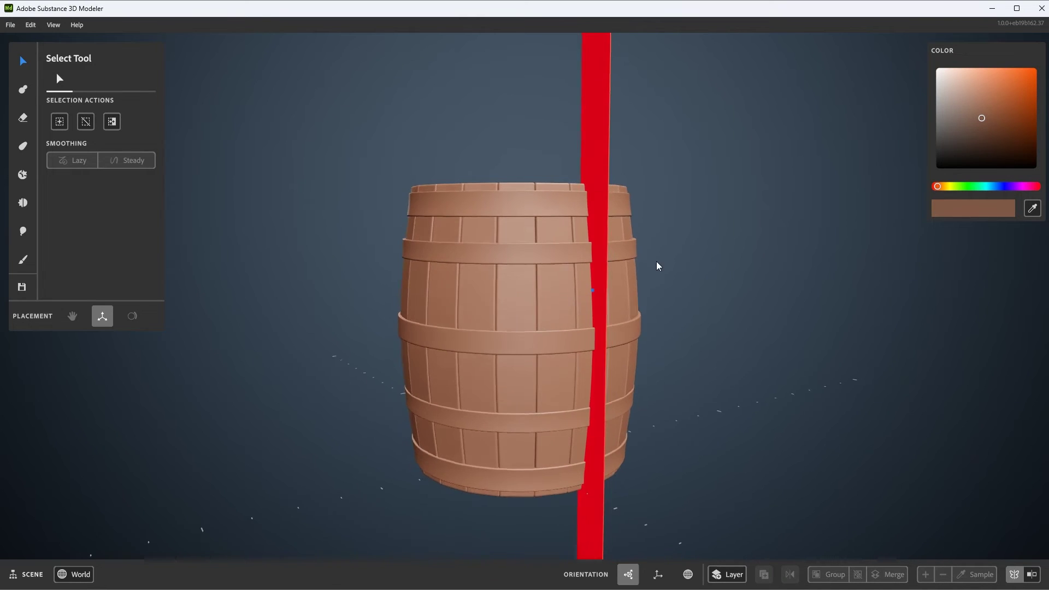
Select the group of barrel hoops and apply the bar's boolean subtraction to it.
middle_drag(615, 182, 552, 205)
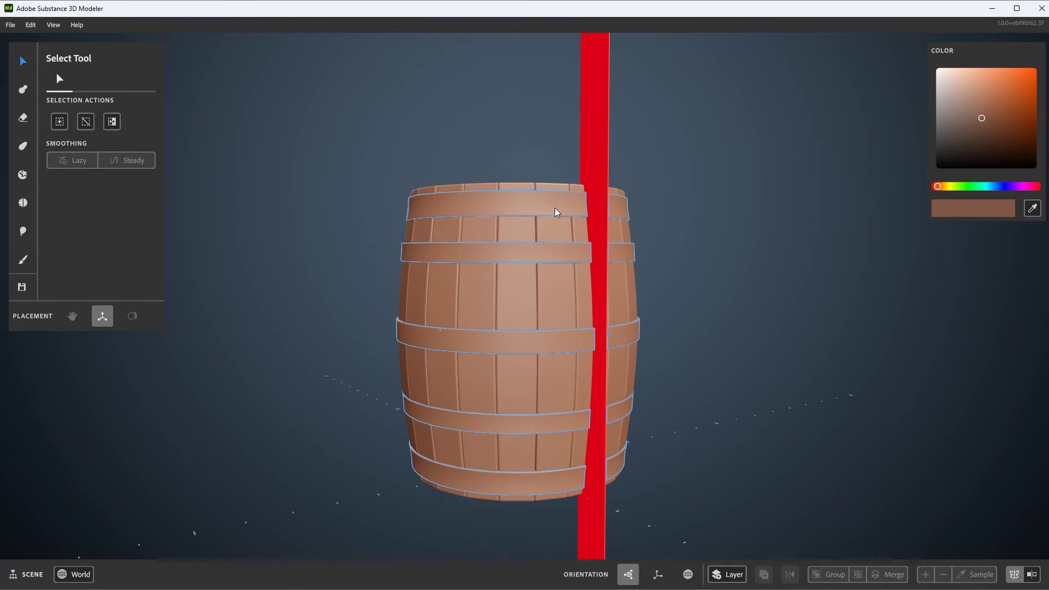
click(555, 208)
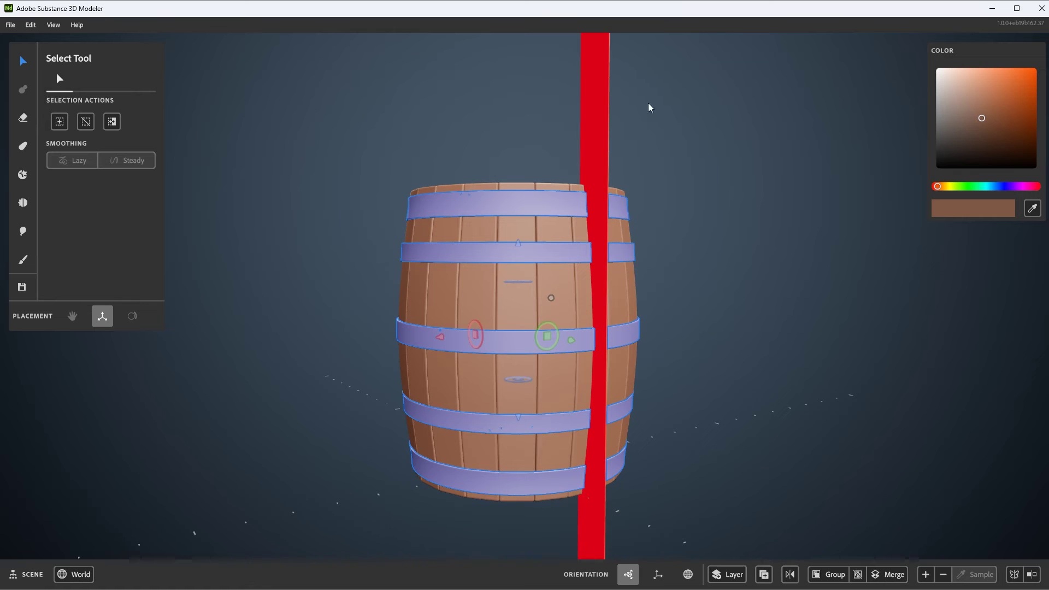
right_click(679, 97)
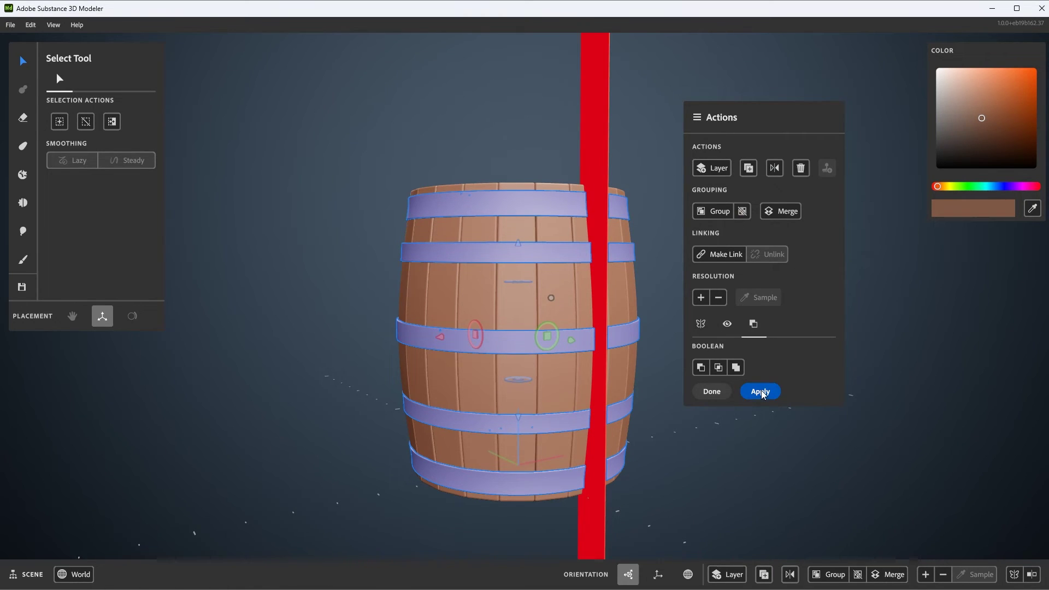
click(661, 174)
Move the subtracting bar sideways away from the barrel to expose the cut through the hoops.
click(601, 163)
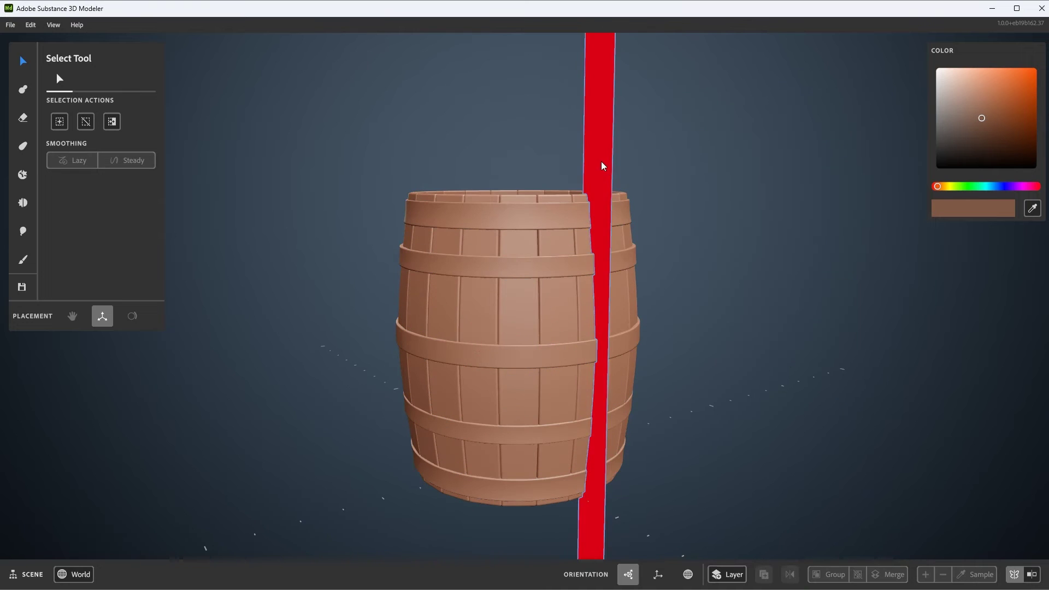
drag(524, 312, 567, 251)
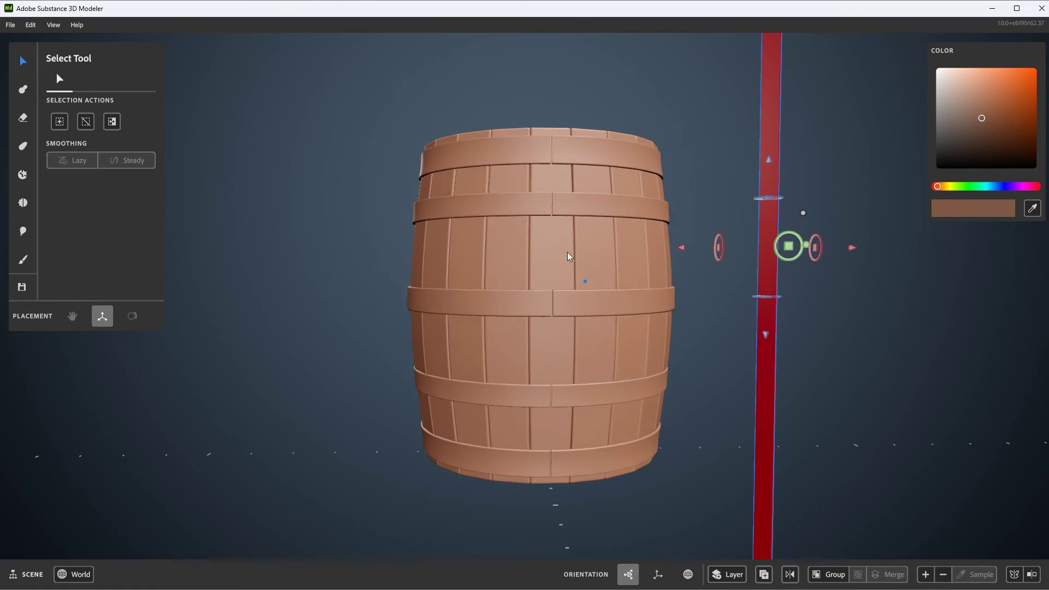
alt+drag(692, 123, 713, 142)
click(713, 142)
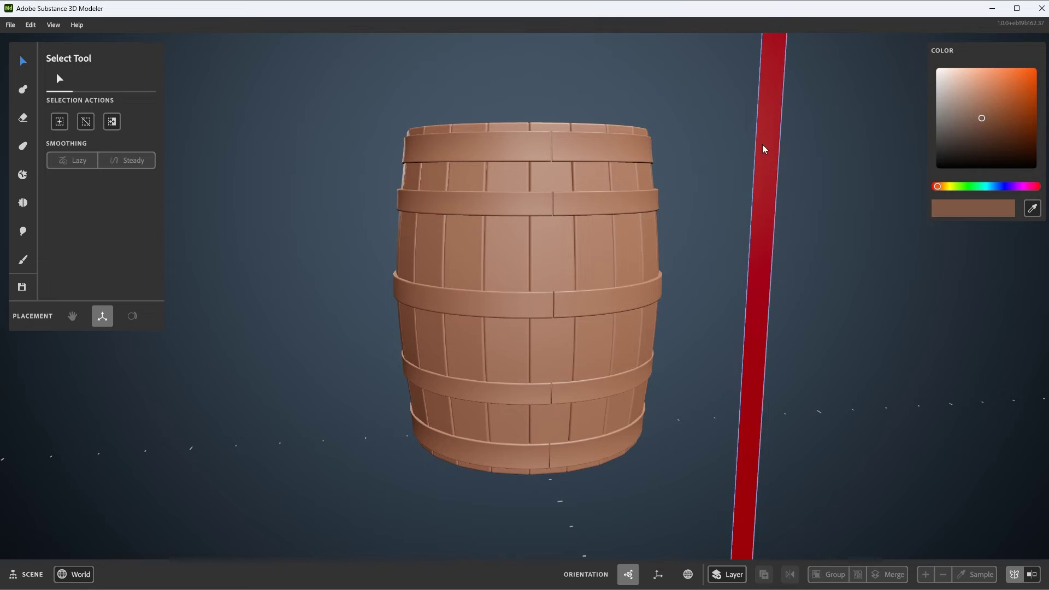
Try moving the subtracting bar back into the barrel's side and select the staves.
click(762, 146)
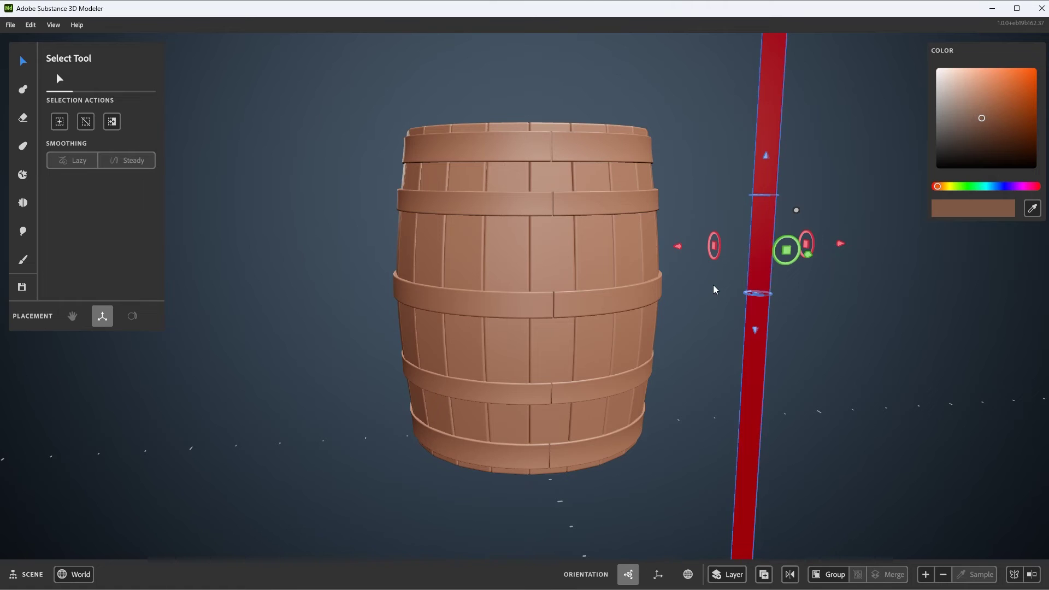
drag(677, 249, 568, 260)
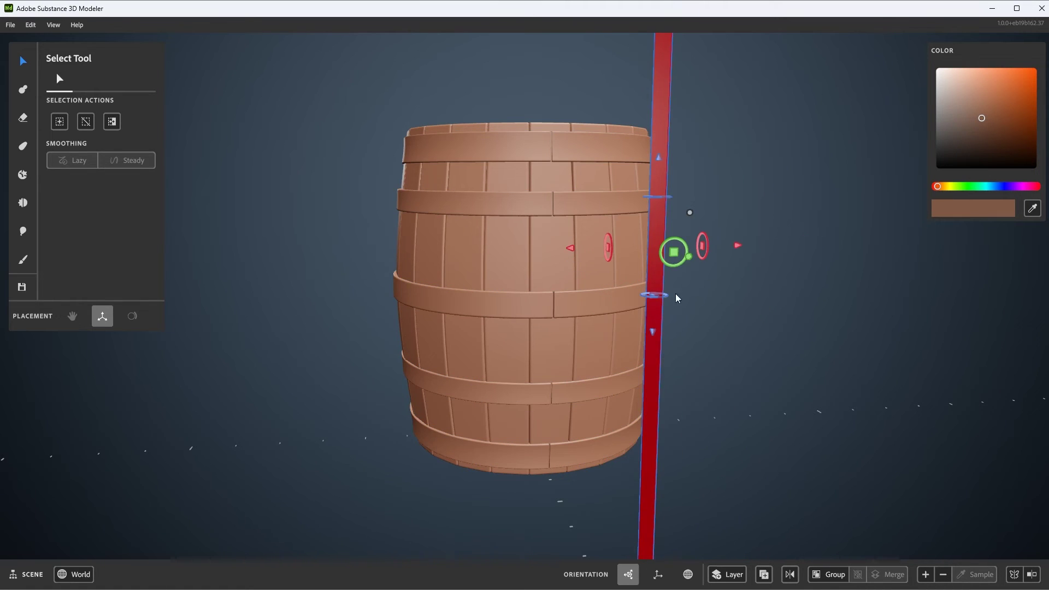
drag(690, 252, 639, 232)
click(579, 244)
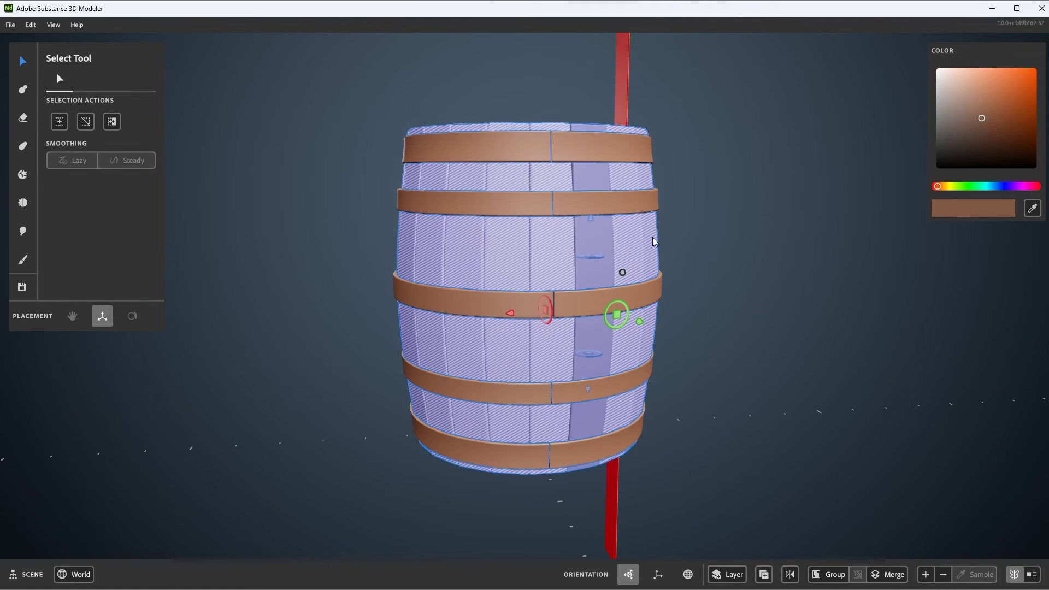
right_click(670, 188)
right_drag(673, 92, 648, 127)
Pull the bar sideways clear of the barrel and end its boolean subtraction mode.
click(634, 115)
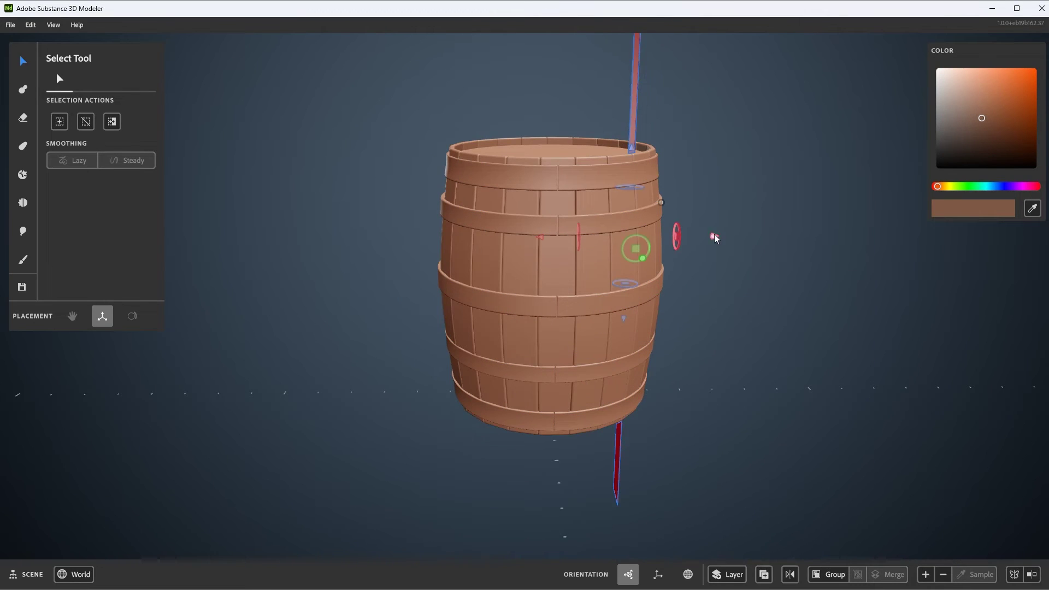
drag(714, 236, 763, 235)
scroll(744, 238, up, 4)
right_drag(762, 255, 773, 242)
right_click(738, 144)
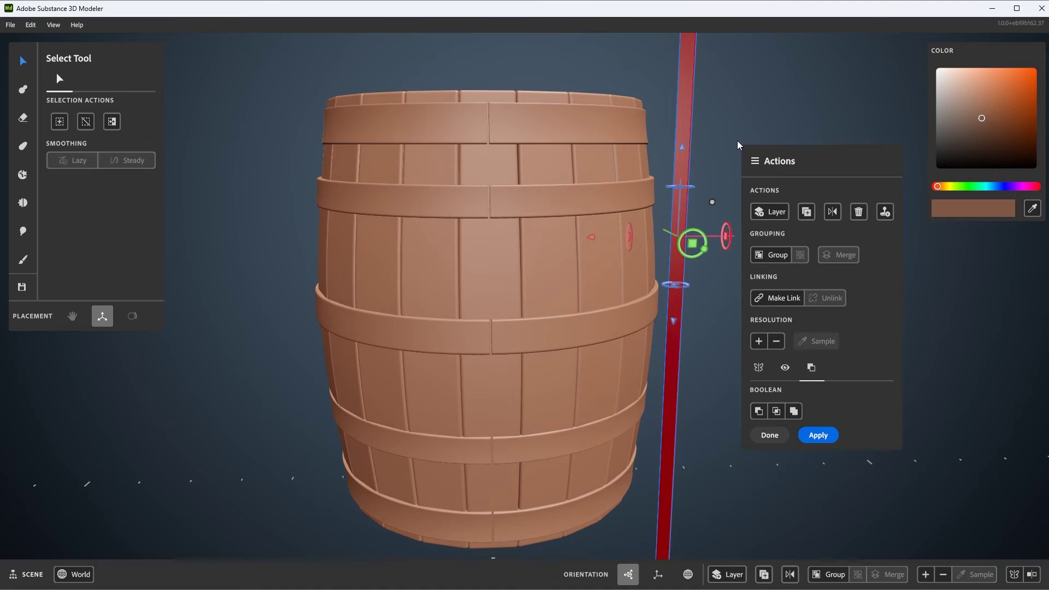
click(769, 435)
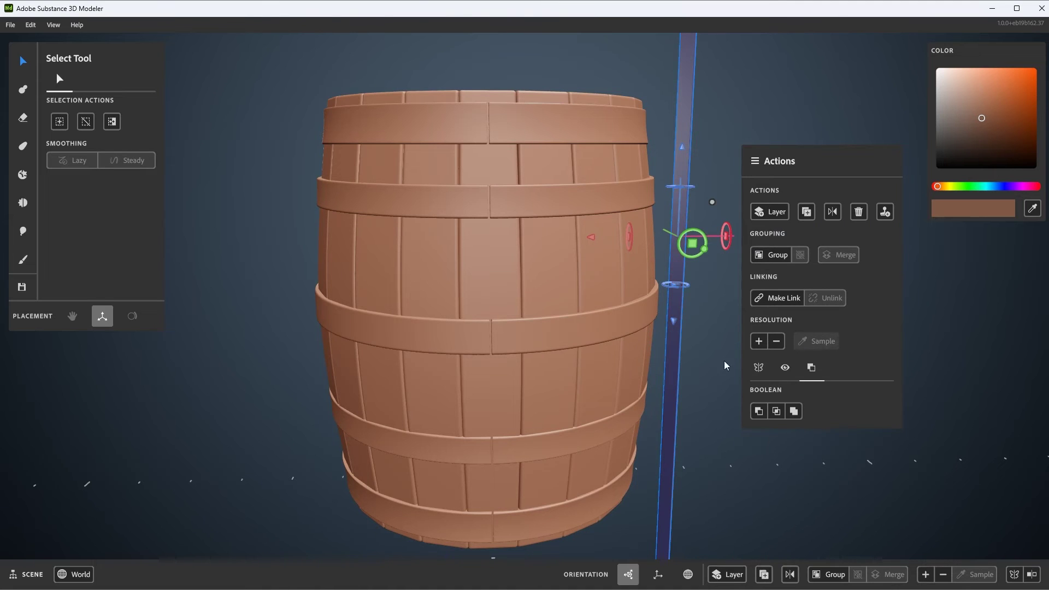
Delete the leftover bar standing beside the barrel.
scroll(717, 164, down, 2)
key(ctrl+z)
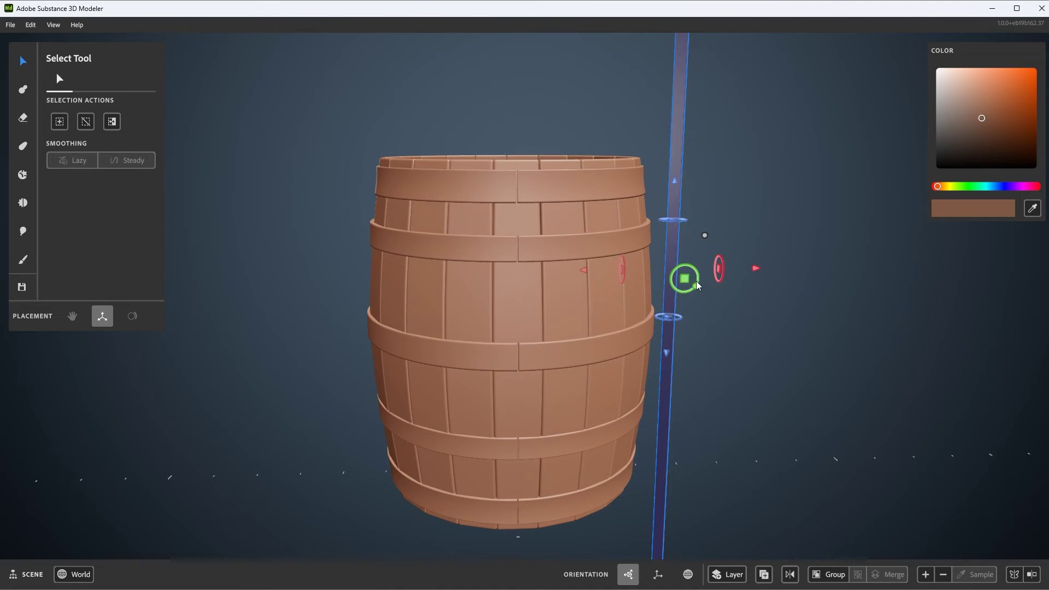
drag(695, 281, 770, 293)
middle_drag(770, 293, 818, 249)
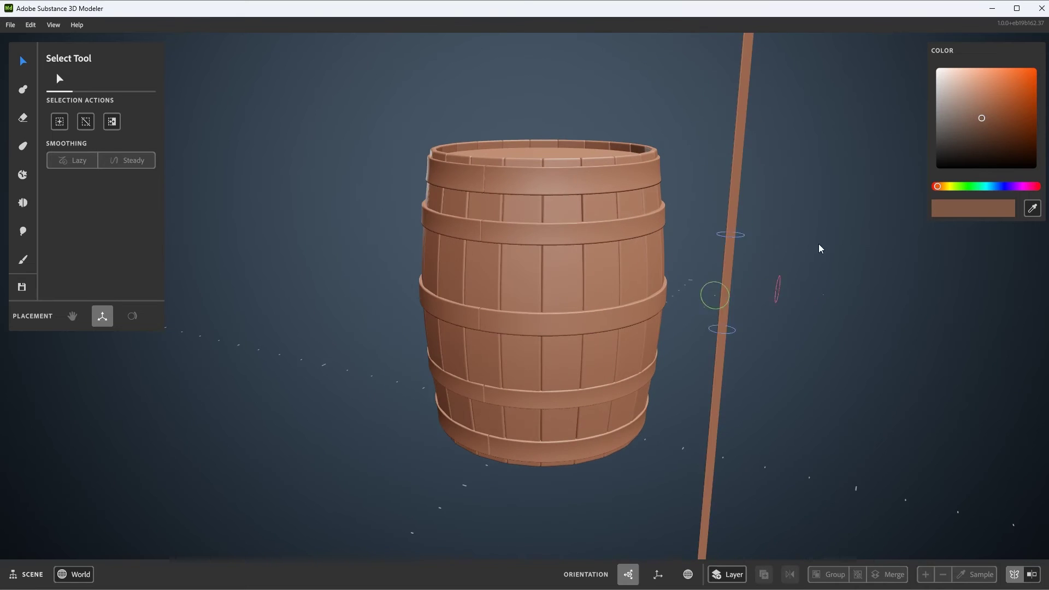
click(736, 174)
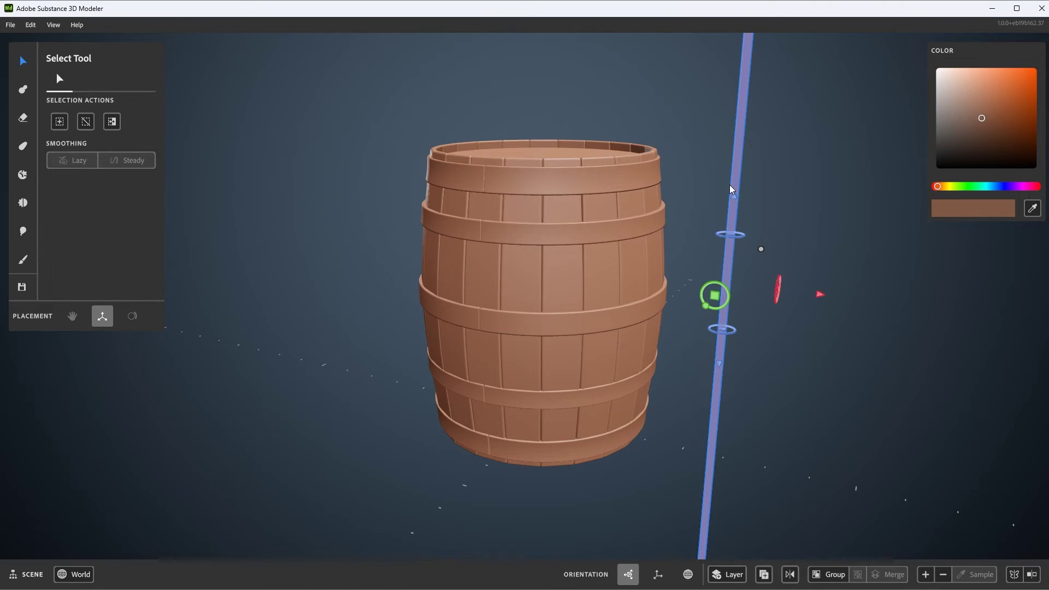
key(Delete)
Select the hoop group, deselect it, and examine the vertical seam cut through the hoops.
click(623, 237)
click(629, 180)
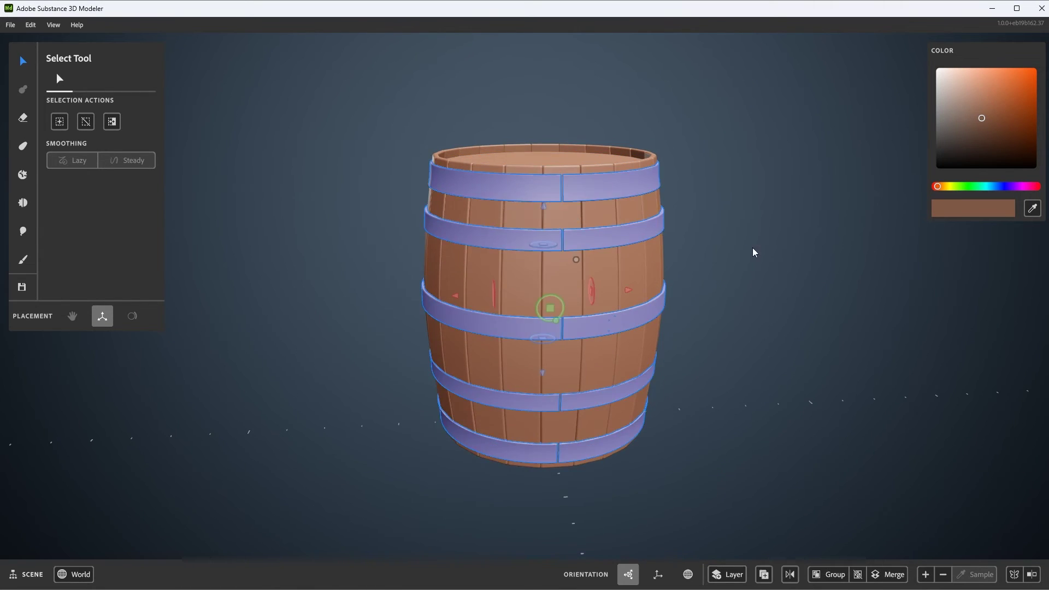
scroll(671, 236, up, 2)
click(757, 225)
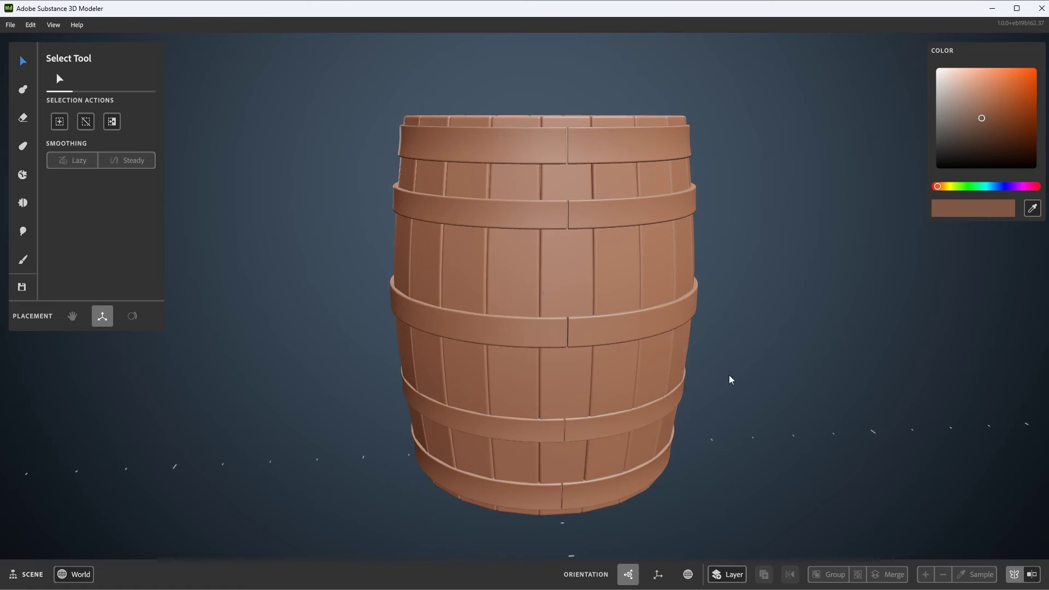
scroll(715, 372, down, 3)
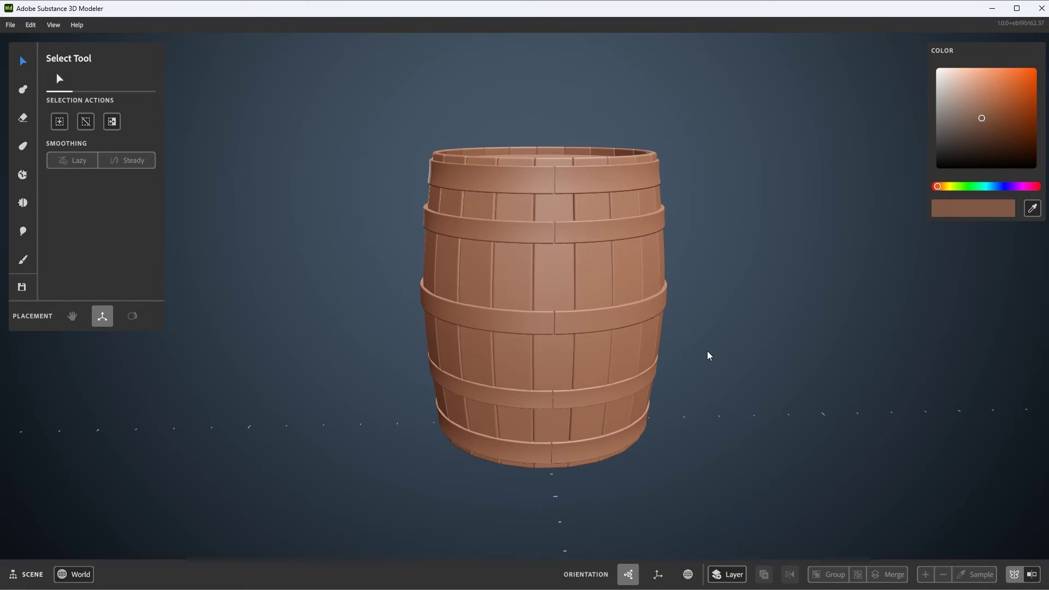
scroll(682, 143, up, 1)
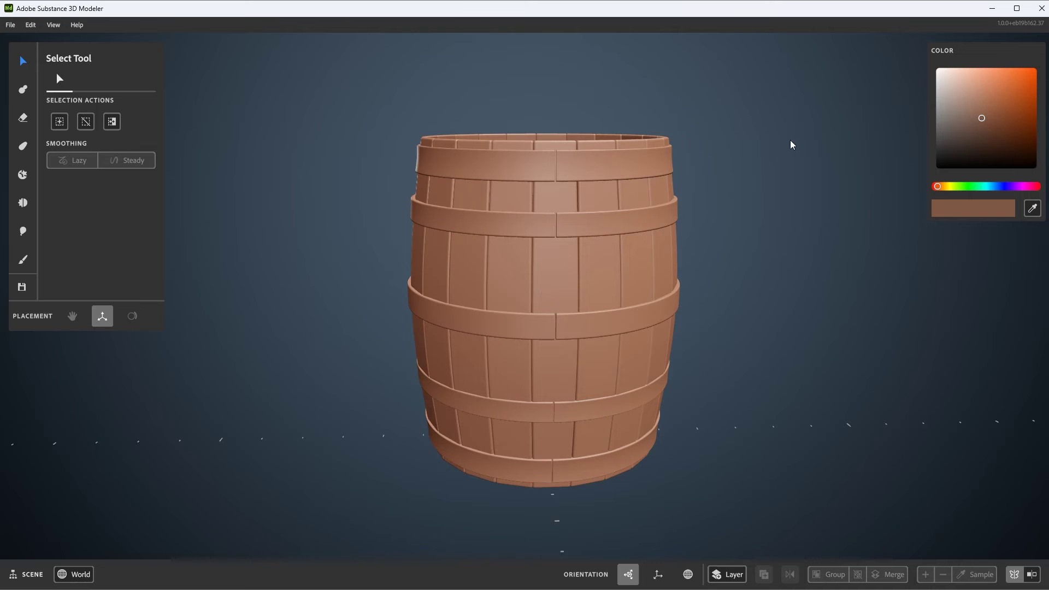
Enter the hoop group and make the second hoop from the top the active layer.
click(611, 168)
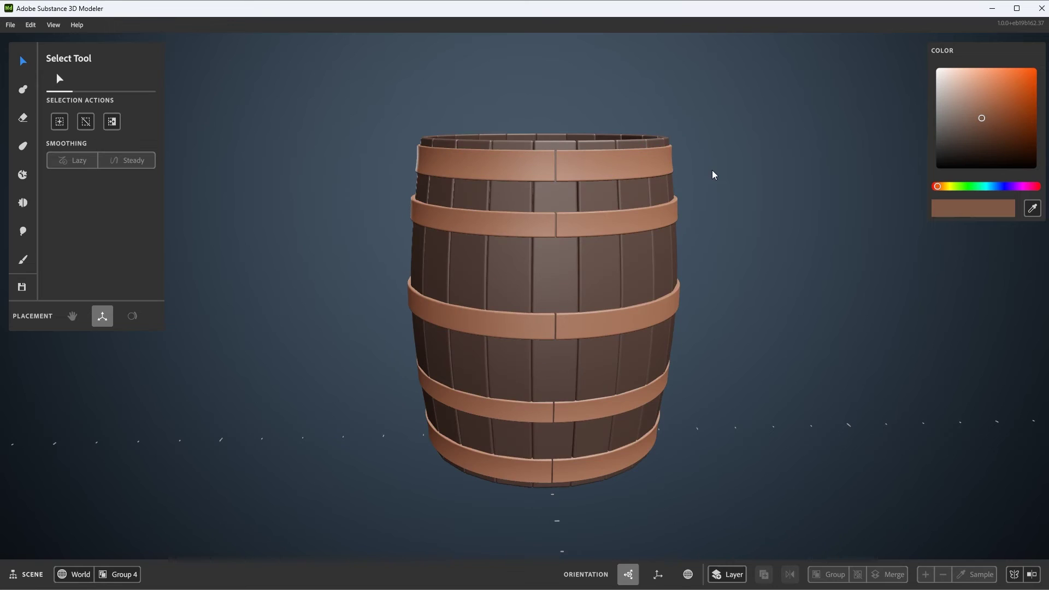
double_click(618, 227)
scroll(622, 232, up, 2)
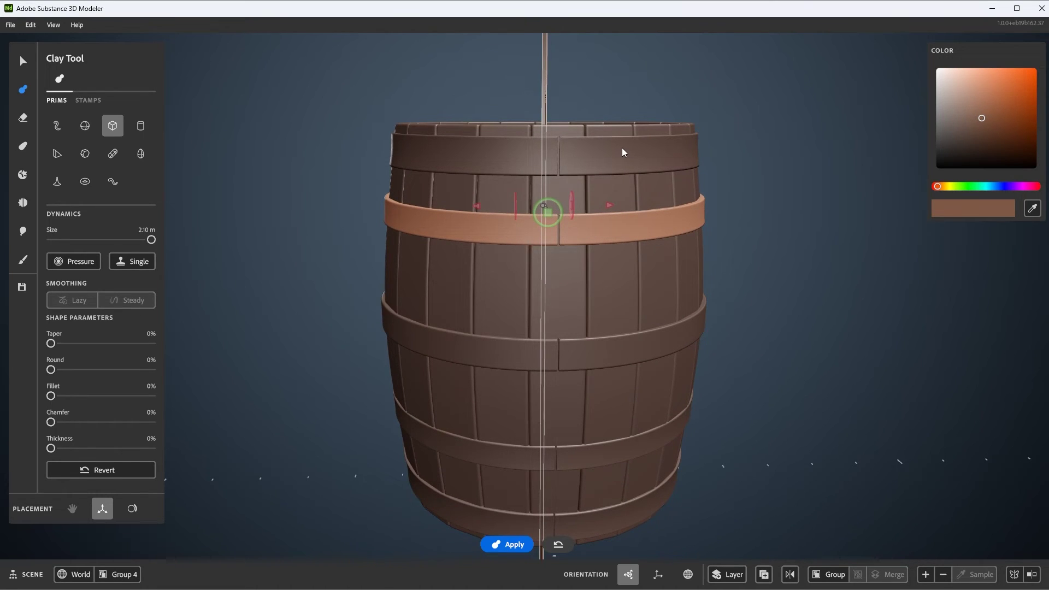
Leave the Clay tool, exit the hoop group to the world level and clear the selection.
key(Return)
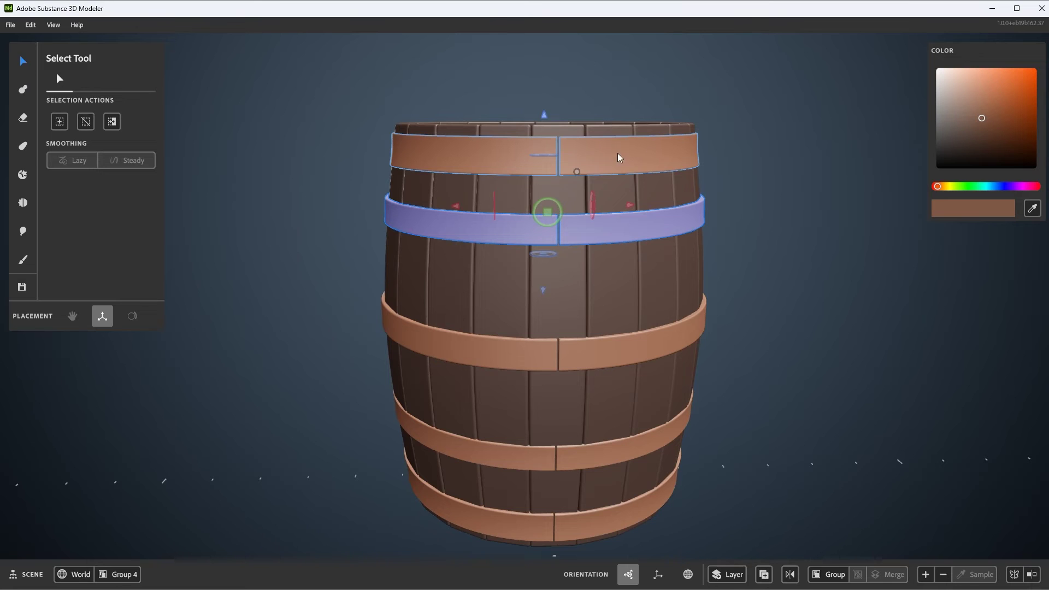
click(795, 175)
double_click(780, 184)
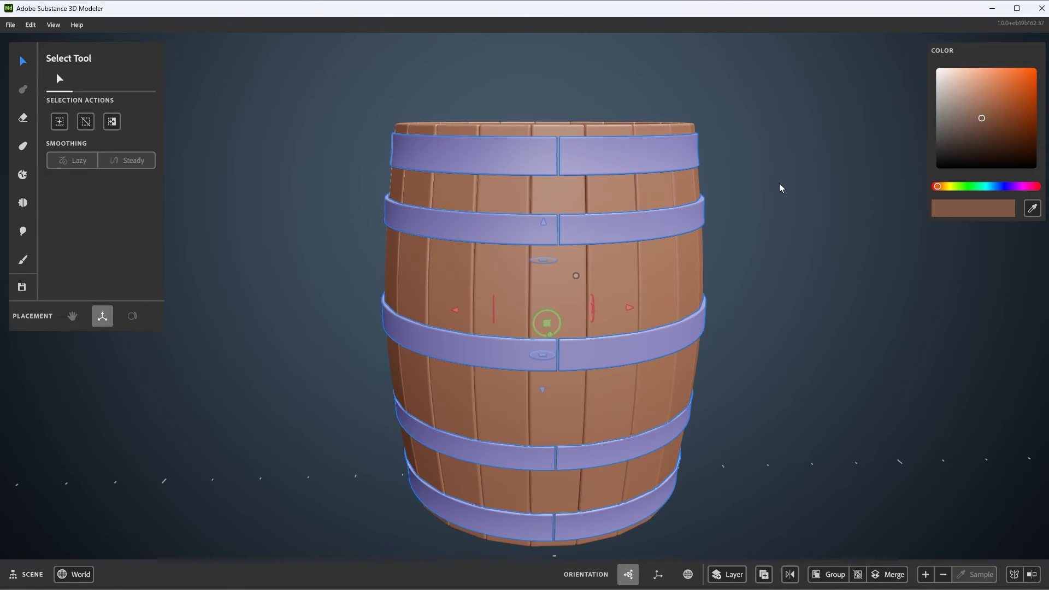
click(780, 184)
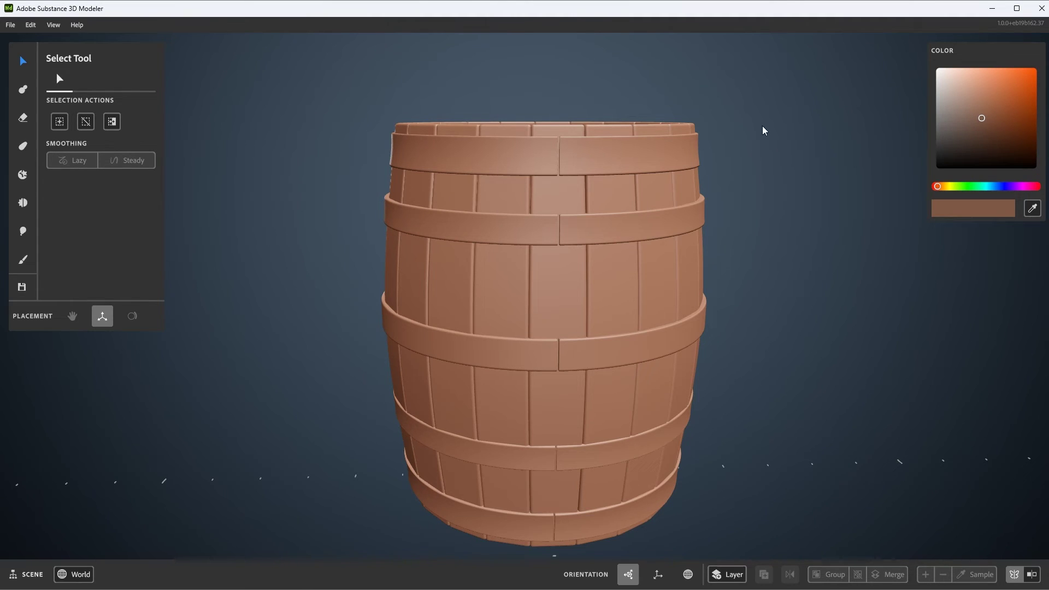
Examine the seam across the barrel's hoops at world level.
scroll(651, 235, down, 3)
click(635, 235)
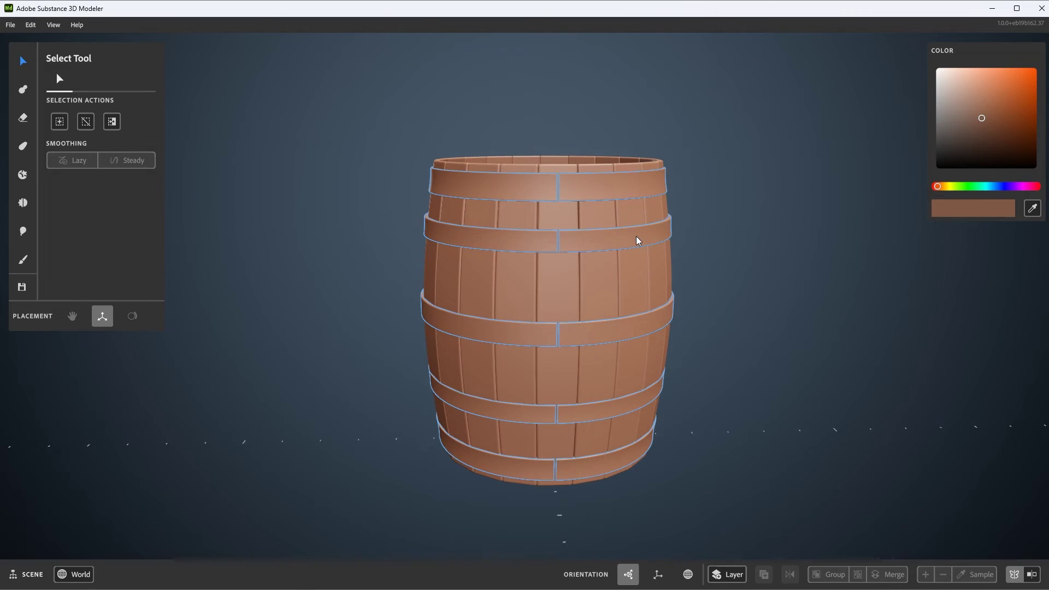
scroll(636, 236, up, 3)
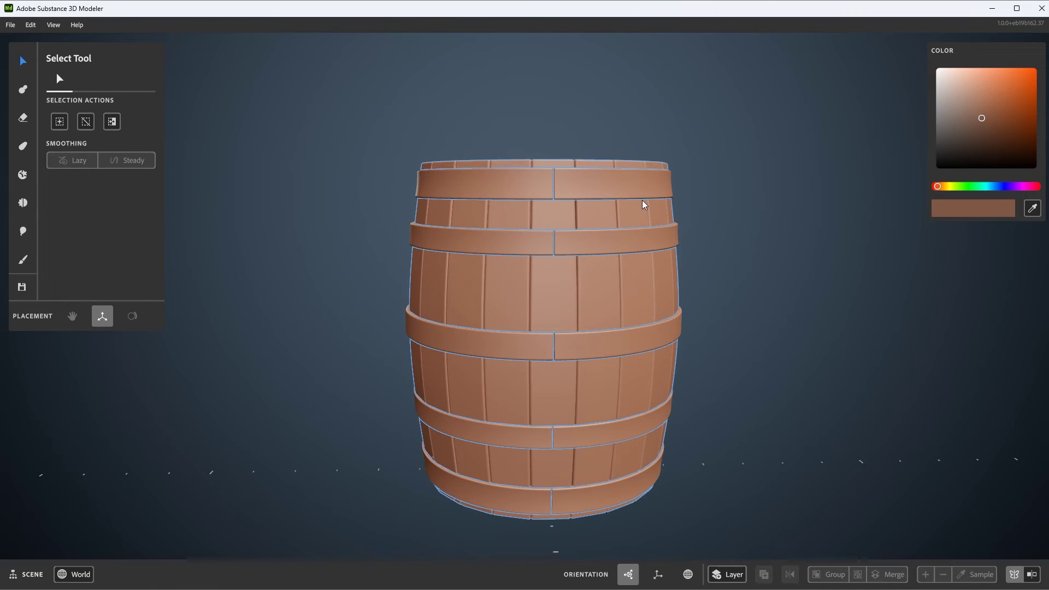
scroll(645, 200, up, 3)
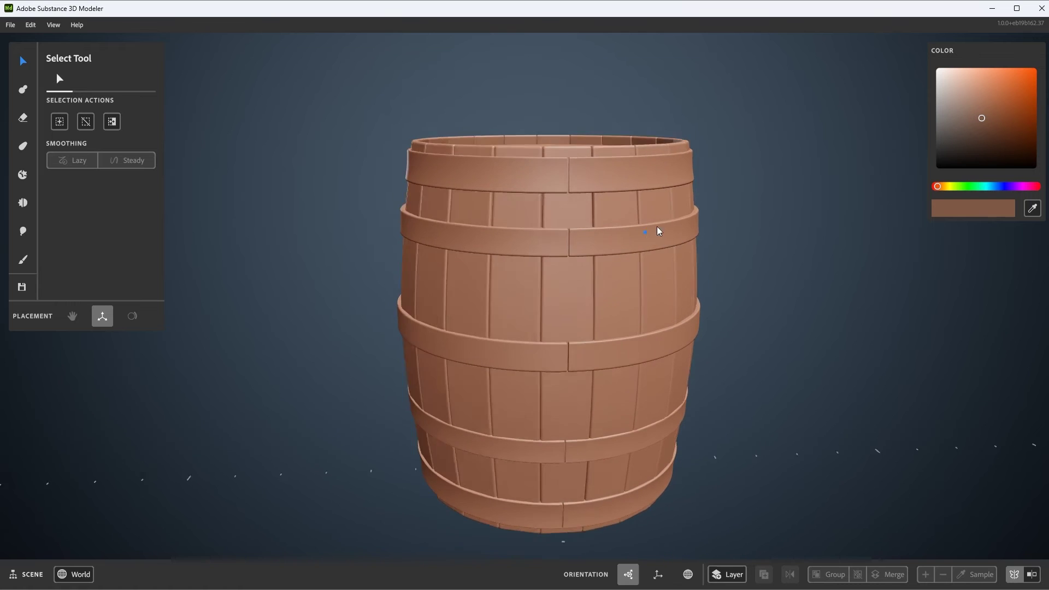
middle_drag(657, 230, 703, 176)
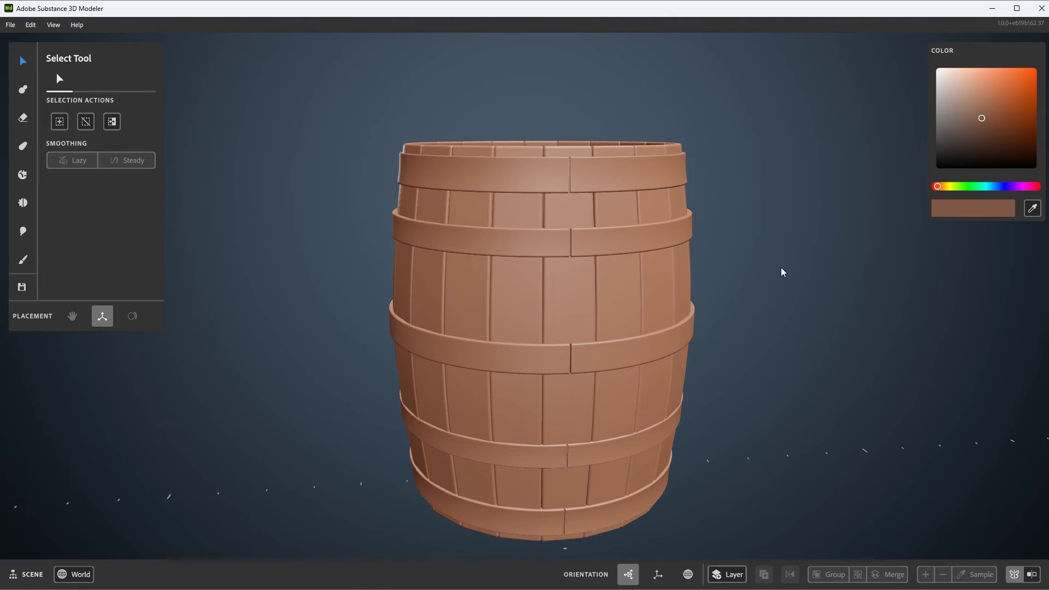
click(651, 169)
click(799, 230)
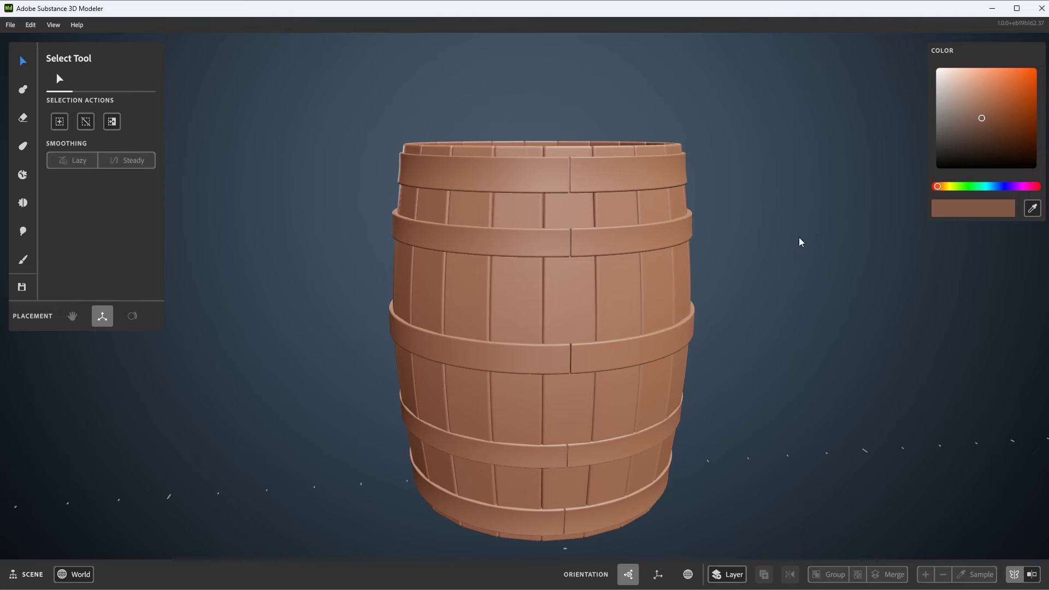
Enter the hoop group, make the second hoop from the top the active Clay layer and reset the cube primitive.
double_click(623, 247)
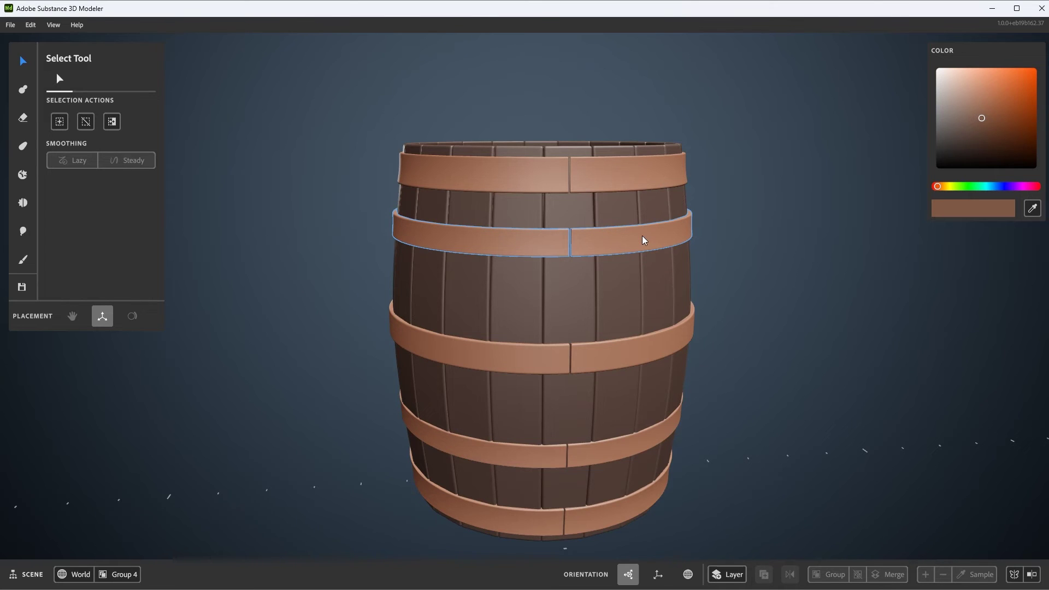
double_click(641, 236)
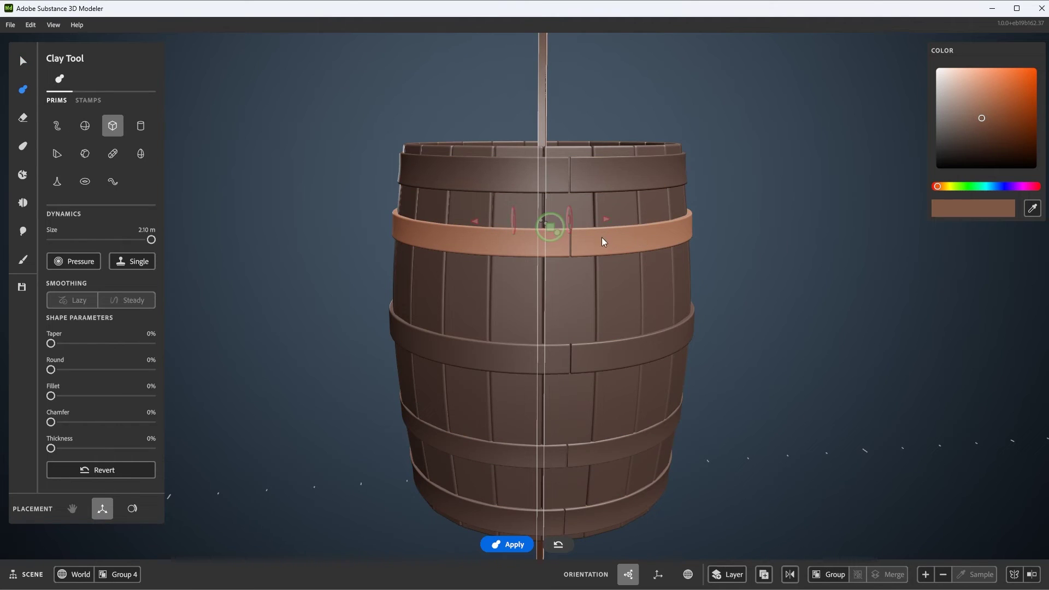
scroll(602, 237, up, 5)
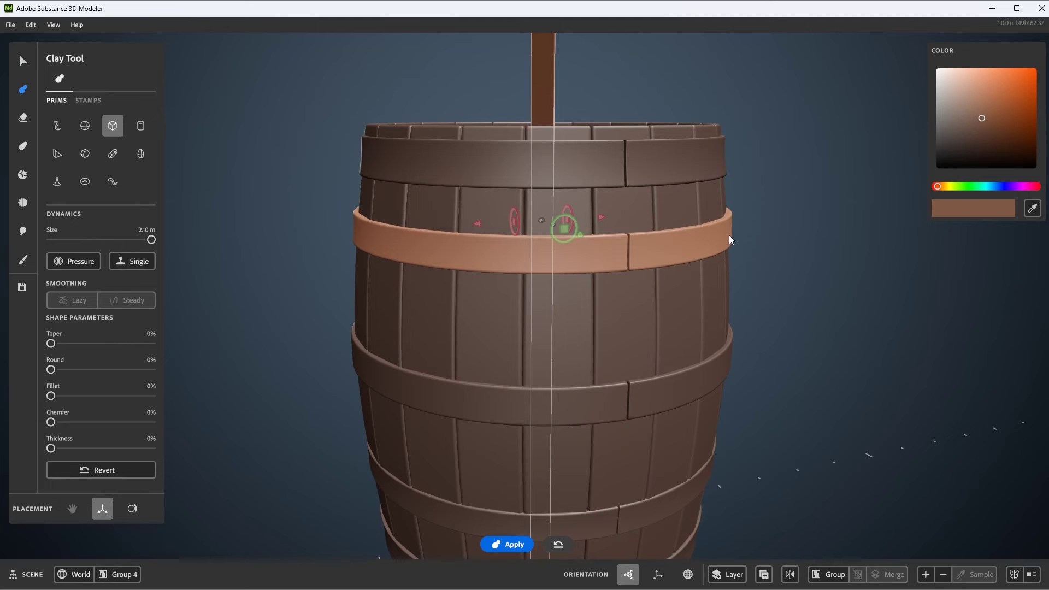
click(118, 122)
scroll(590, 235, up, 1)
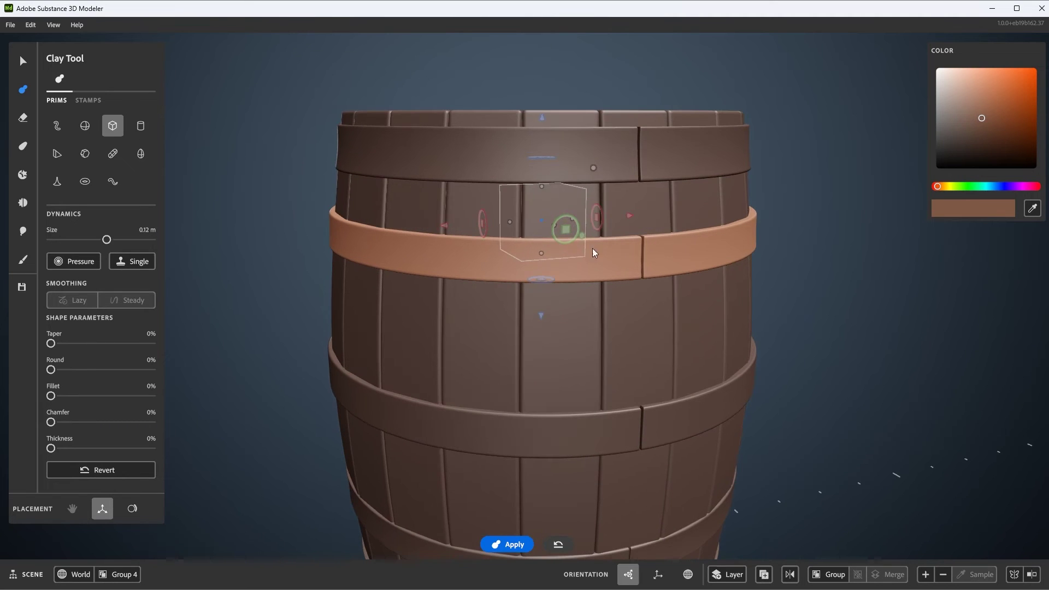
Place the cube on the surface of the second hoop beyond the seam and shrink it to about 4.37 cm.
drag(592, 248, 668, 259)
scroll(642, 257, up, 2)
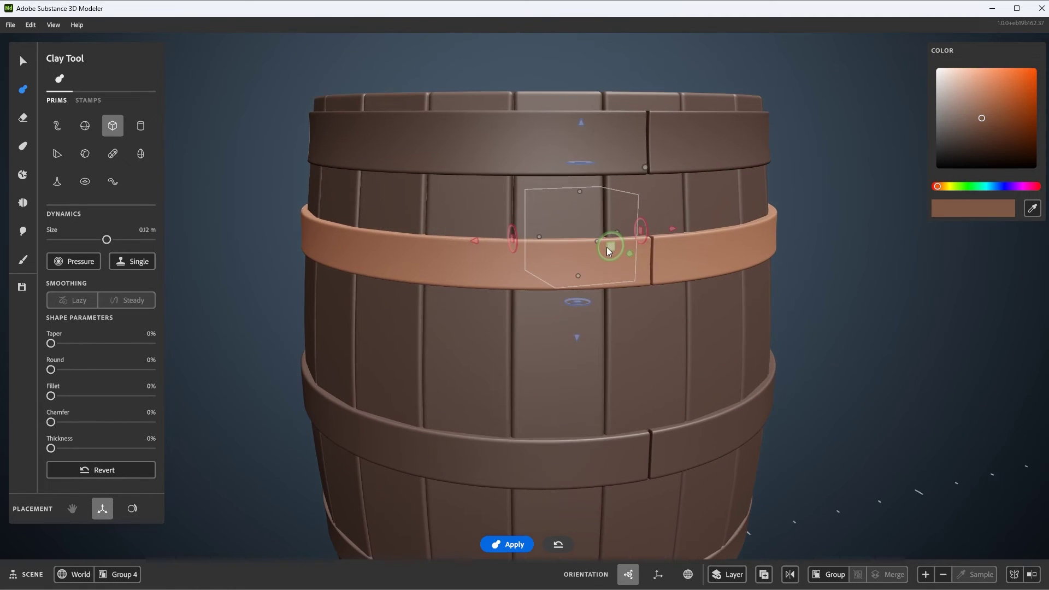
middle_drag(646, 252, 630, 266)
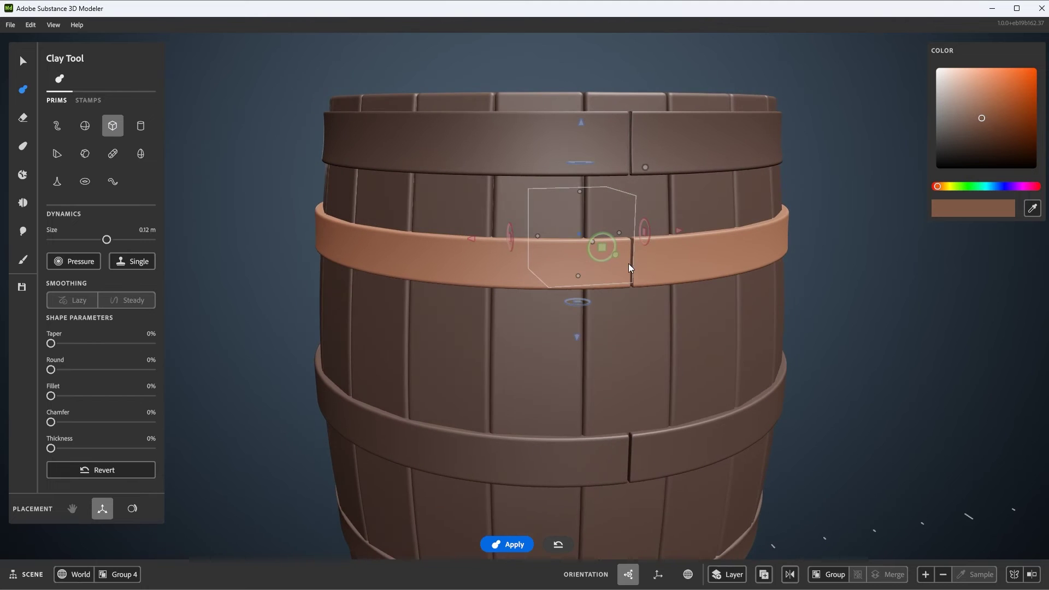
key(w)
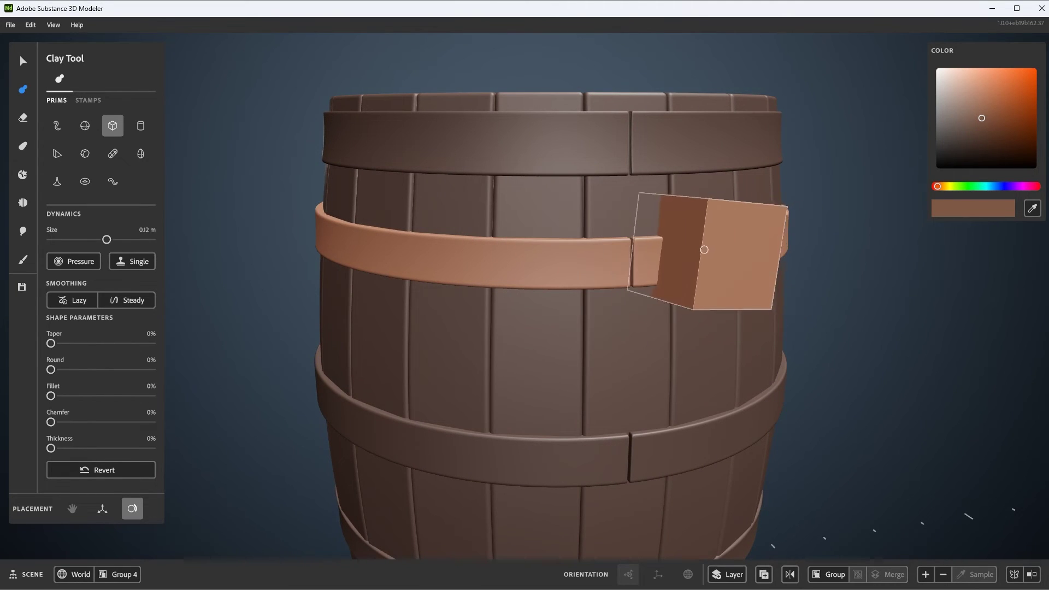
click(705, 249)
middle_drag(761, 265, 734, 221)
ctrl+right_drag(785, 190, 741, 206)
scroll(696, 220, up, 3)
alt+drag(697, 230, 719, 298)
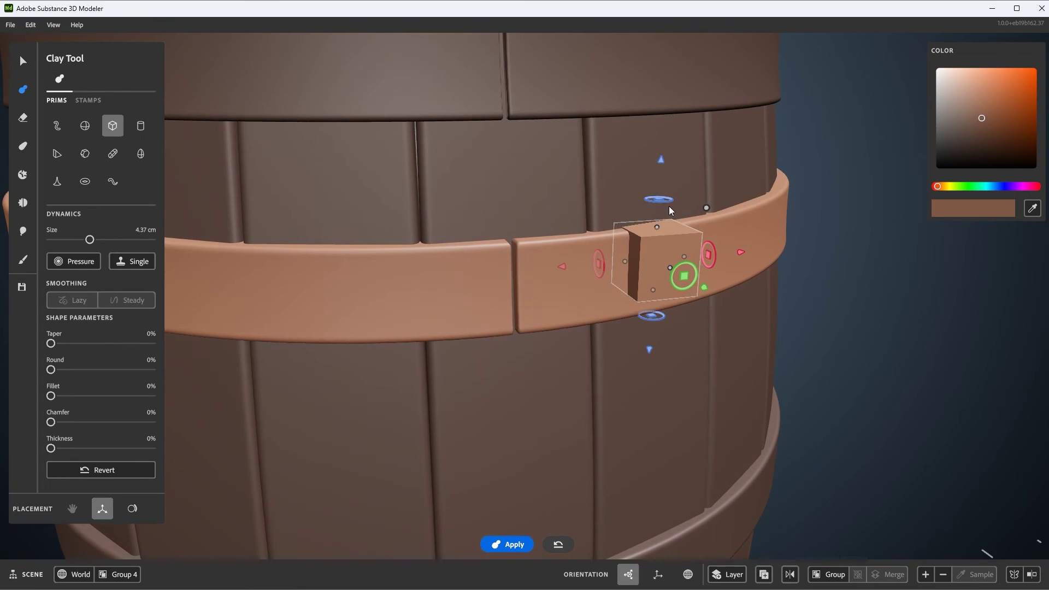
Rotate the cube to follow the second hoop and raise it so it overlaps the hoop's upper edge.
drag(672, 207, 661, 201)
drag(687, 268, 688, 267)
drag(660, 162, 657, 137)
alt+drag(666, 212, 690, 255)
scroll(691, 254, up, 2)
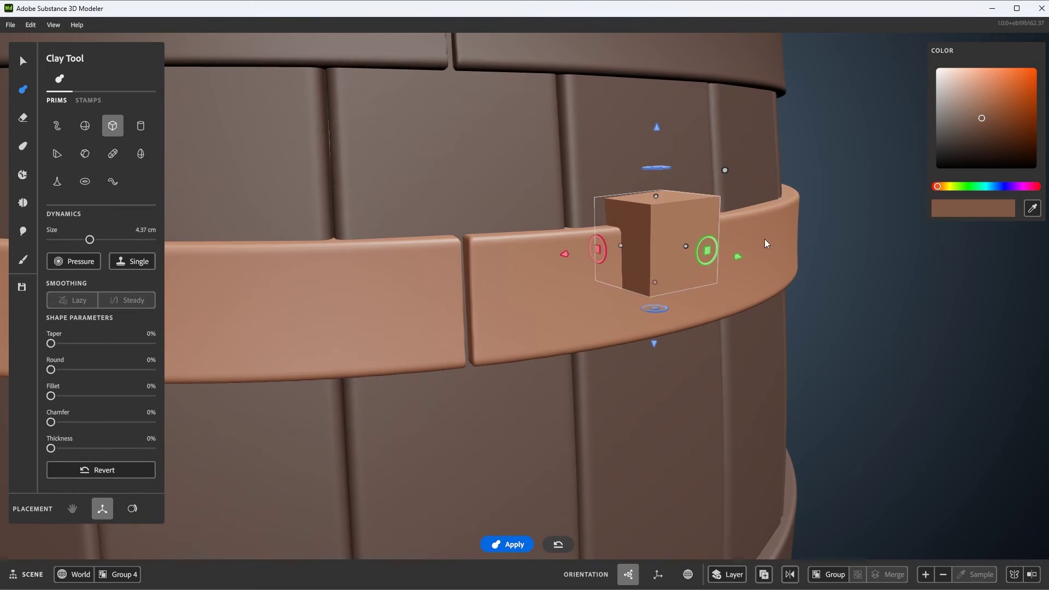
Apply the cube to the second hoop, pull the primitive clear of the barrel and inspect the added block.
drag(740, 257, 917, 293)
scroll(539, 241, up, 3)
alt+drag(607, 246, 498, 222)
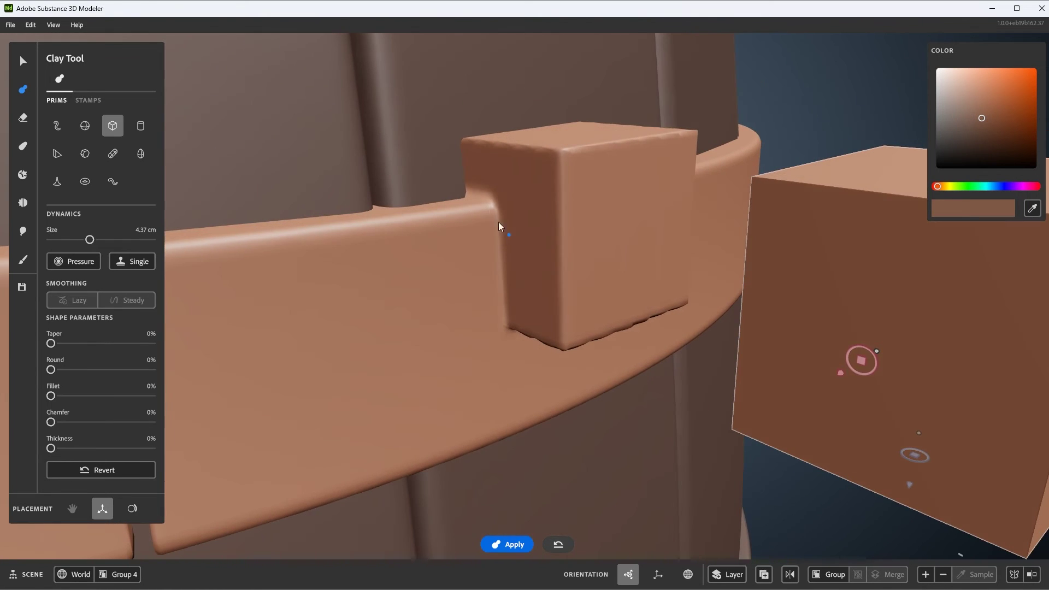
scroll(424, 247, down, 5)
alt+drag(425, 247, 611, 288)
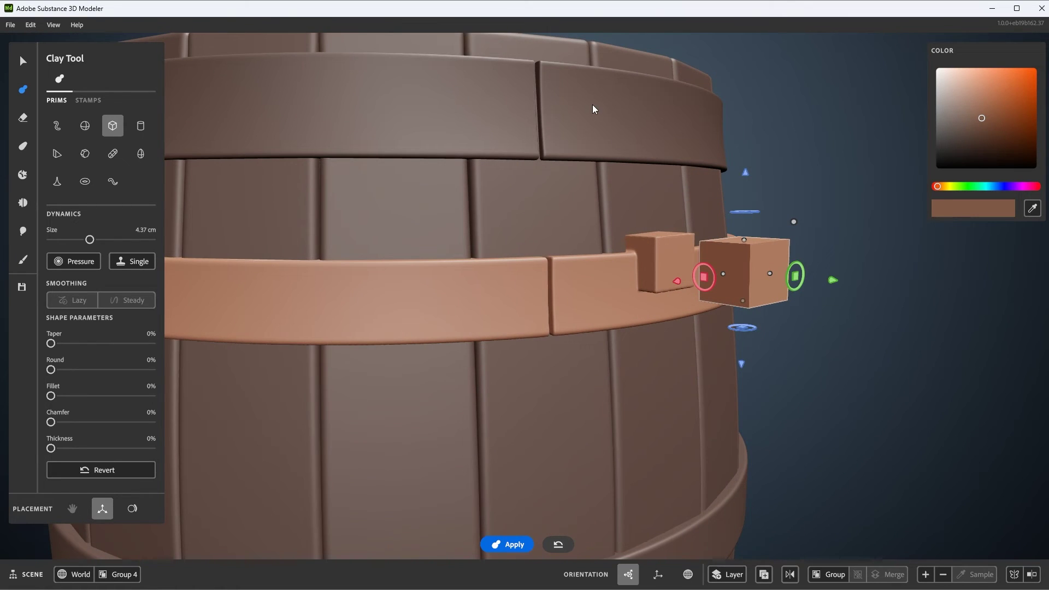
Make the top hoop the active layer and place the cube near its lower edge beside the seam at about 3.50 cm.
click(587, 133)
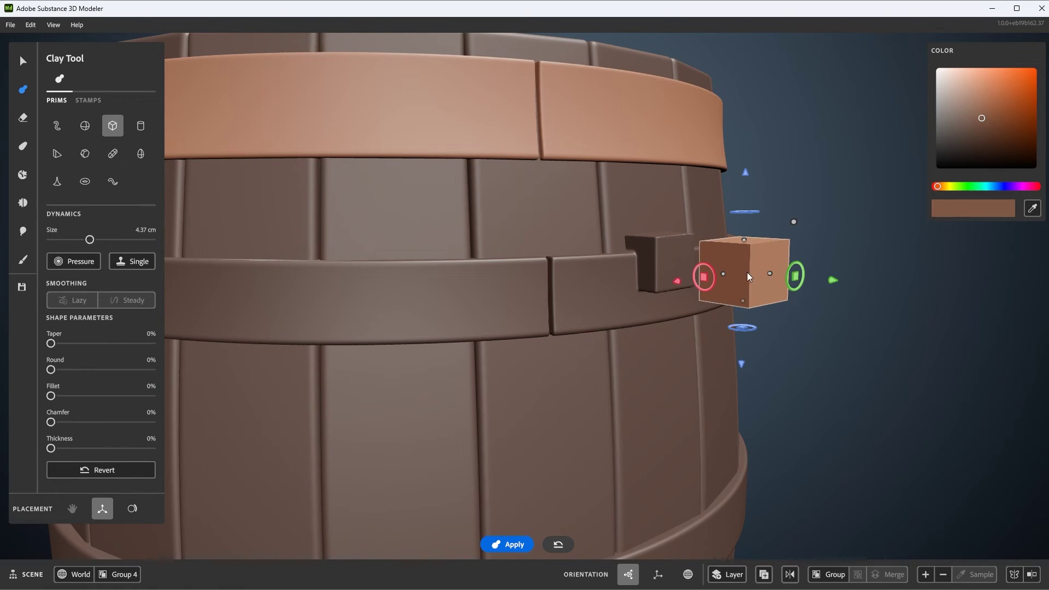
key(g)
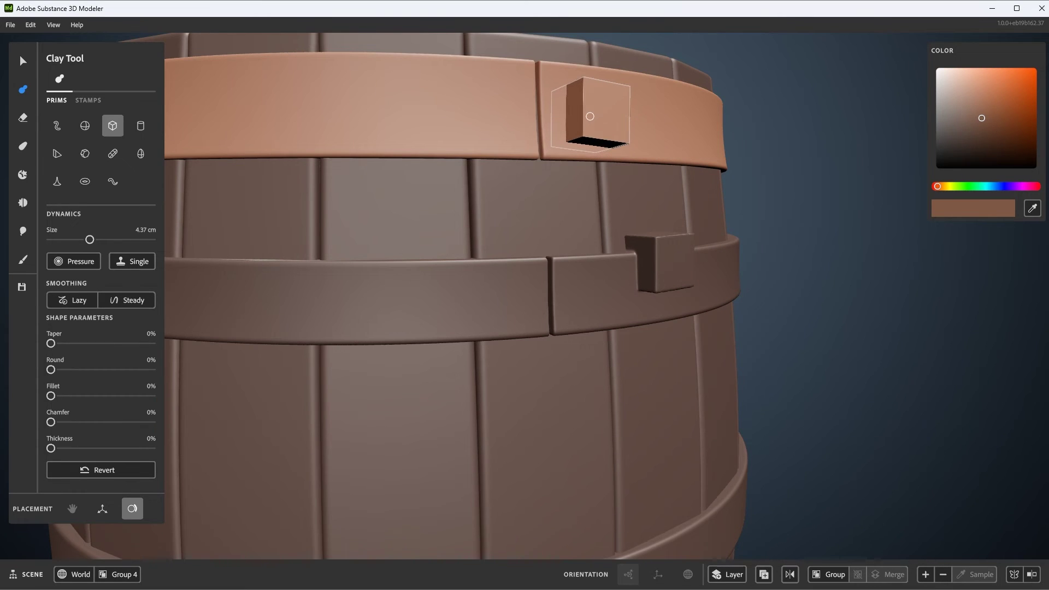
click(590, 116)
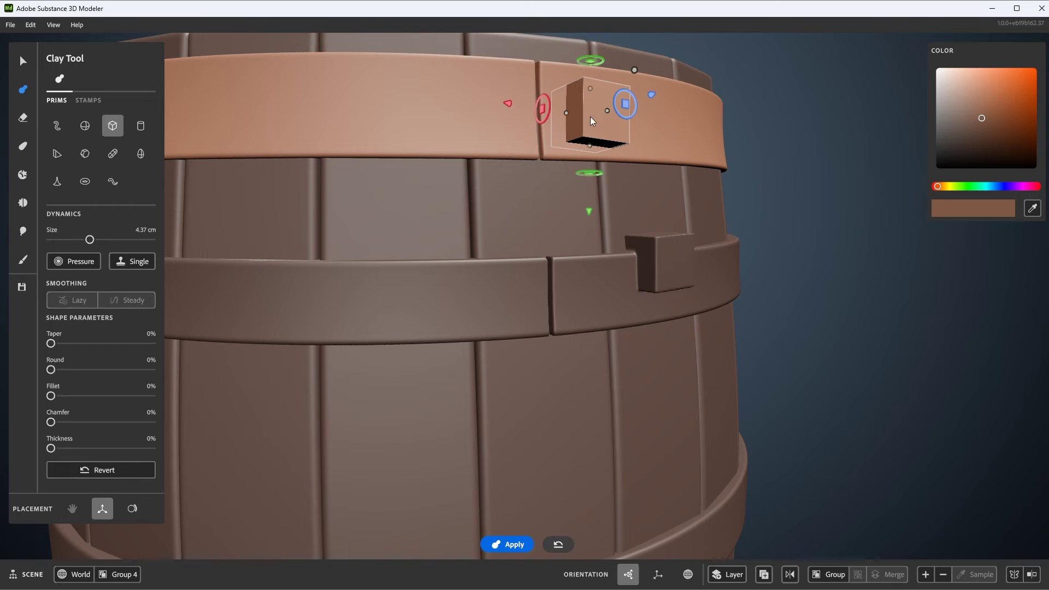
drag(591, 211, 598, 231)
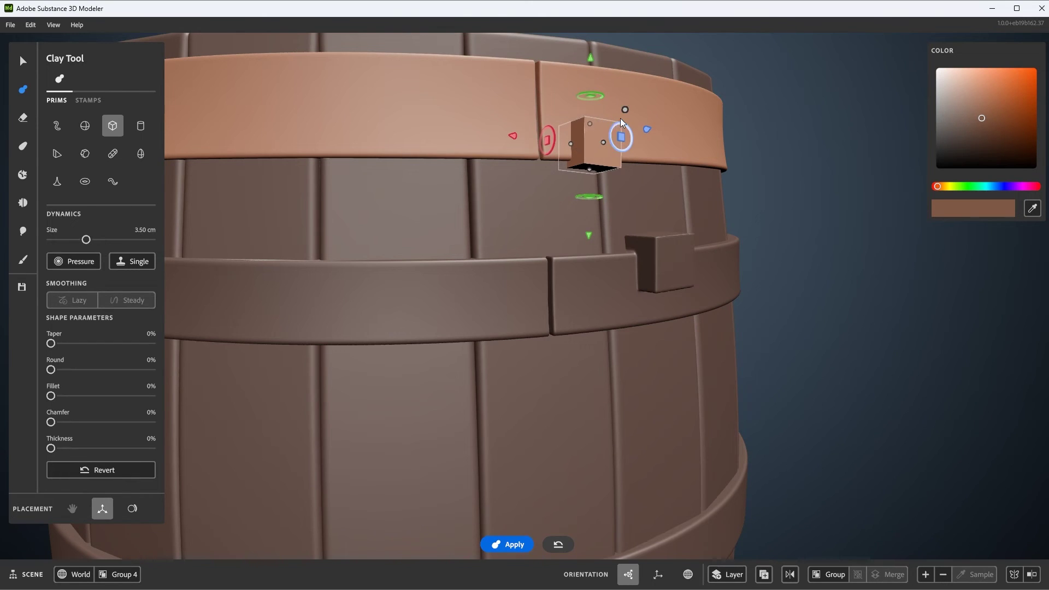
Align the cube with the top hoop, stretch it below the lower edge to about 6.23 cm and tilt it.
middle_drag(622, 116, 603, 87)
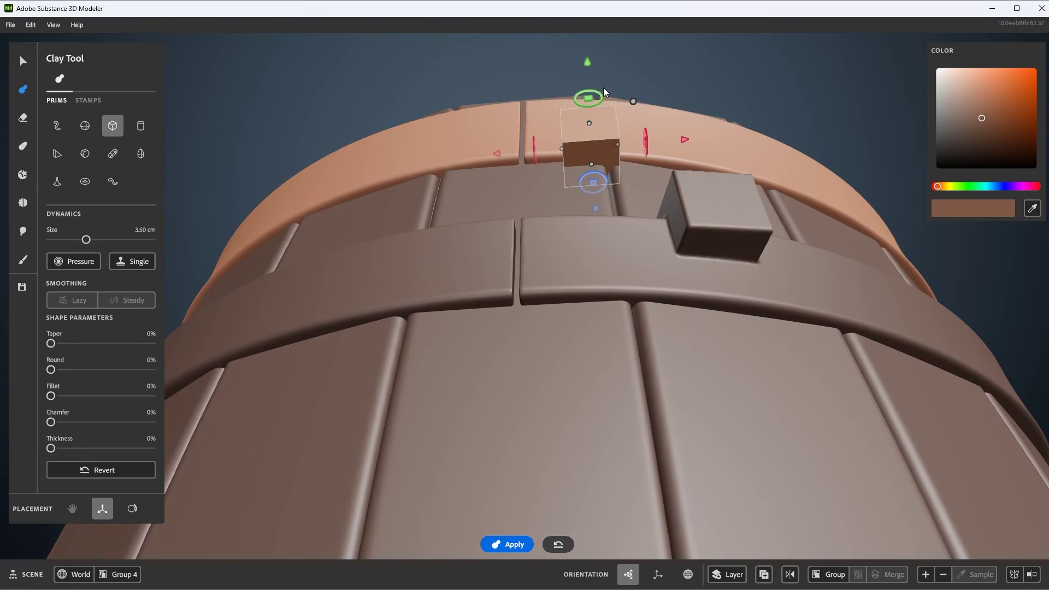
drag(600, 171, 605, 168)
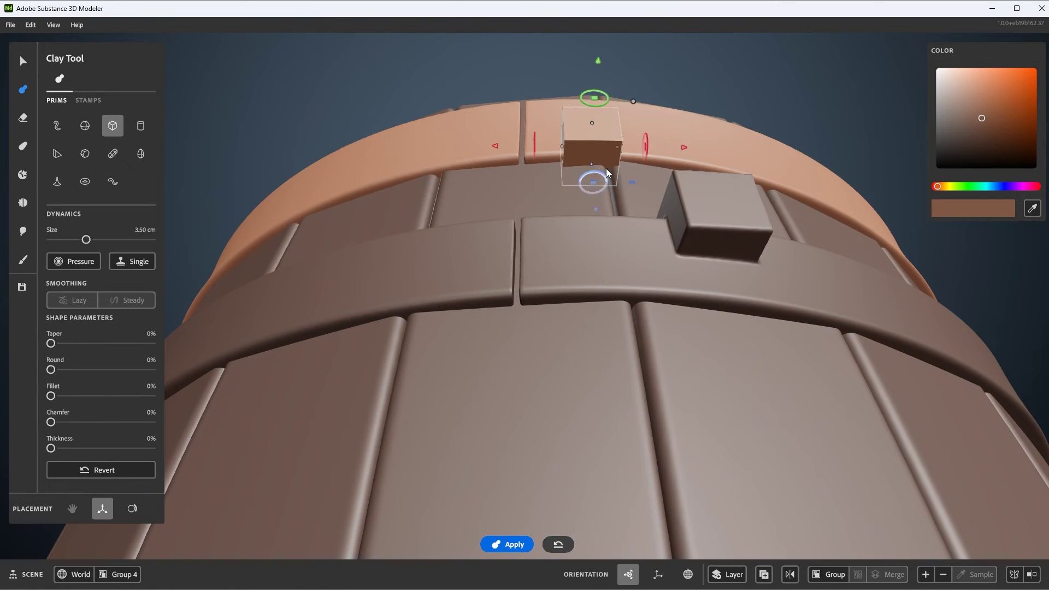
middle_drag(606, 168, 710, 174)
drag(593, 175, 593, 199)
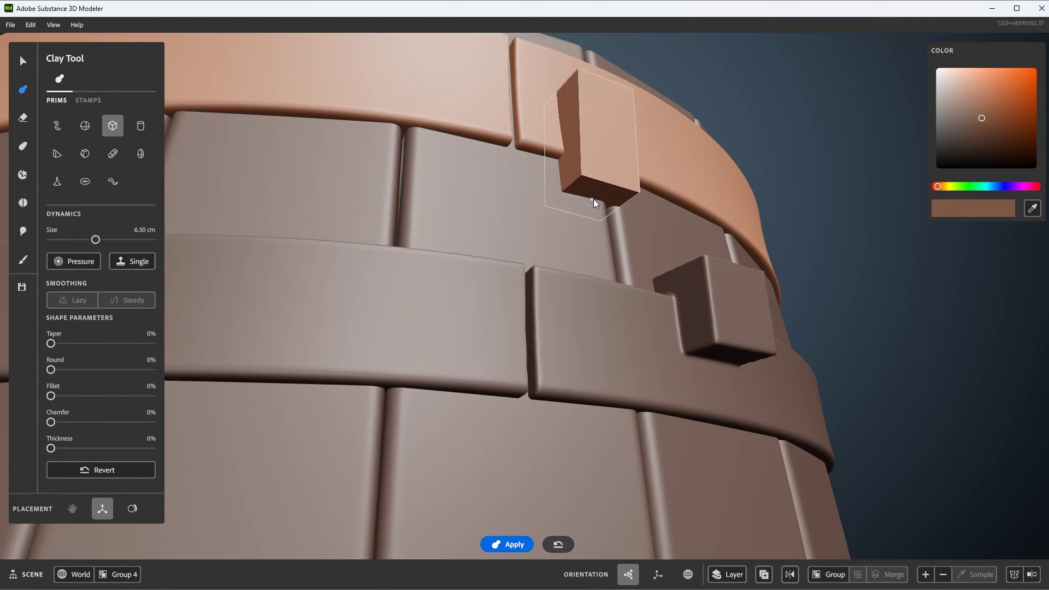
middle_drag(593, 199, 633, 197)
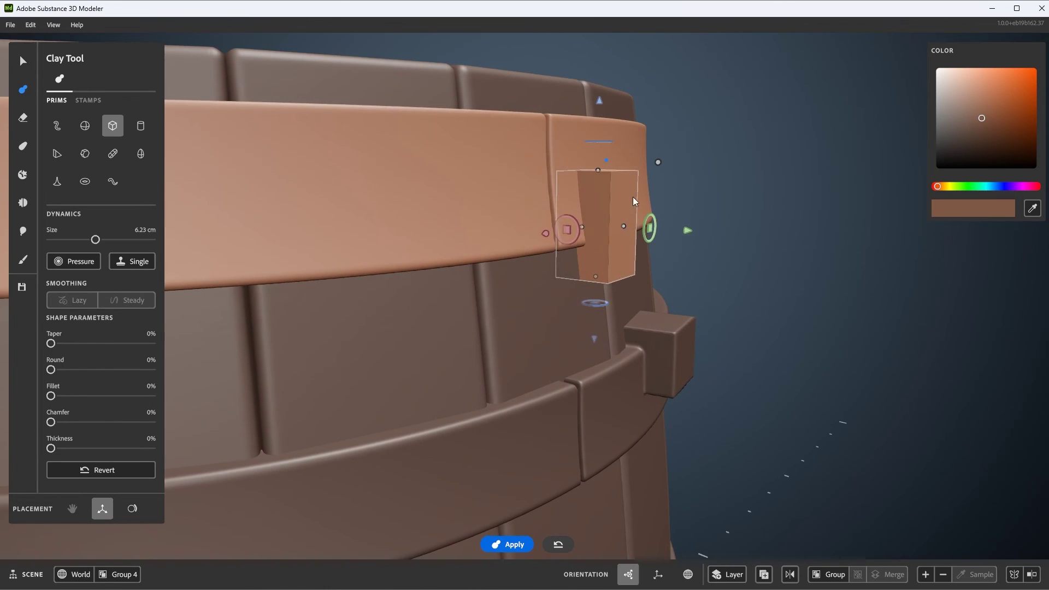
drag(577, 233, 579, 231)
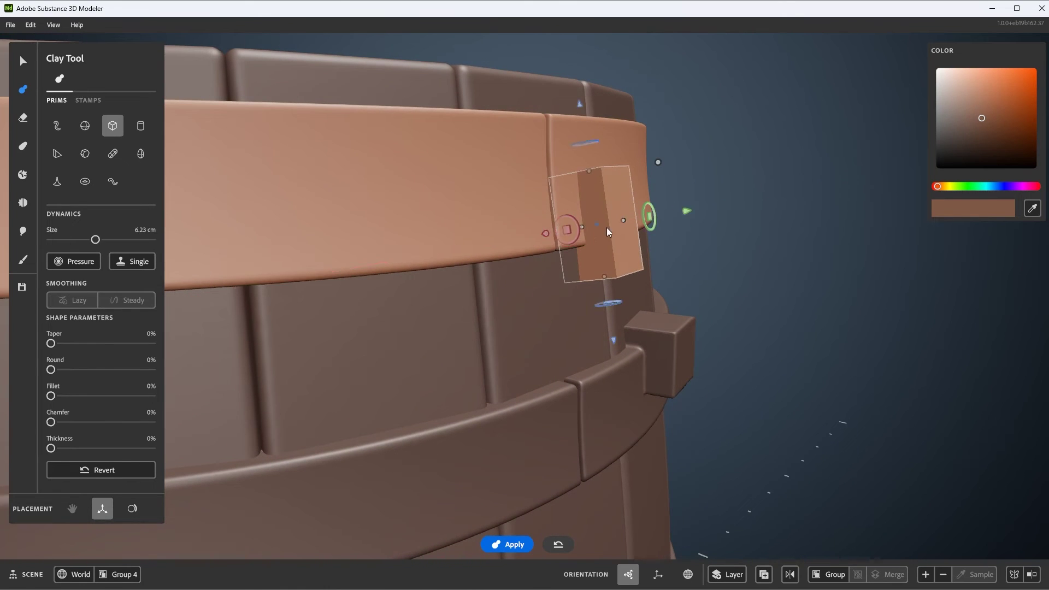
middle_drag(606, 227, 658, 222)
Set the block's Round to 67%, apply it to the top hoop and pull the primitive clear of the barrel.
drag(54, 369, 119, 371)
middle_drag(431, 268, 498, 266)
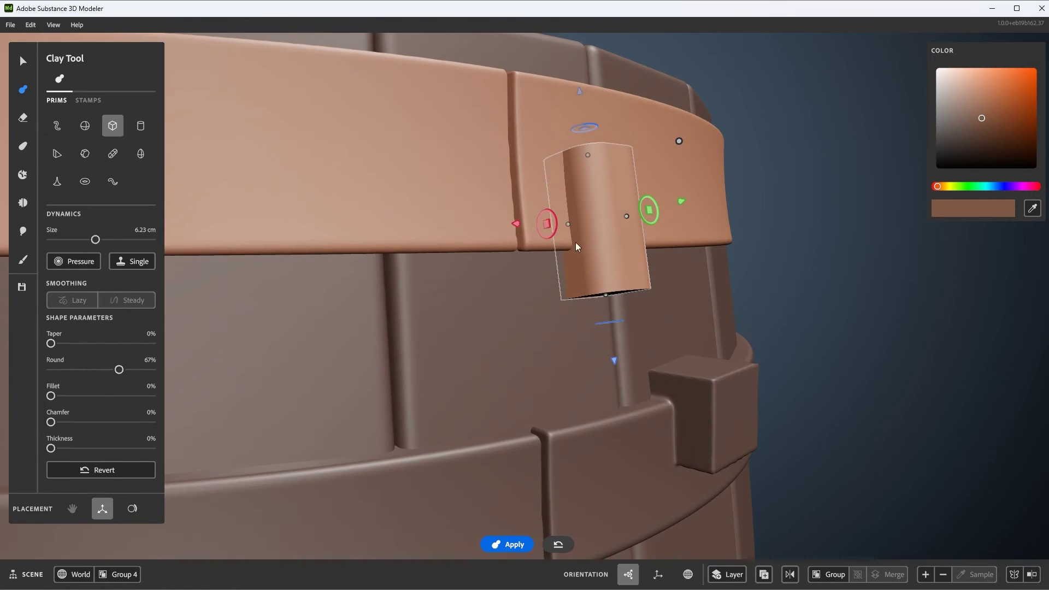
middle_drag(603, 227, 631, 243)
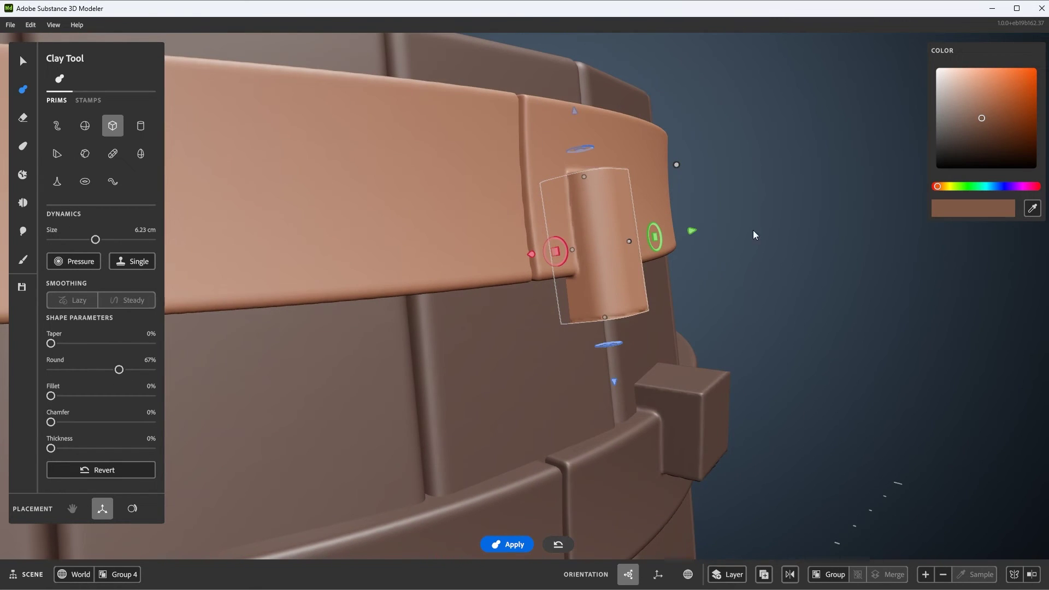
drag(691, 230, 865, 204)
scroll(562, 225, down, 2)
middle_drag(562, 225, 643, 179)
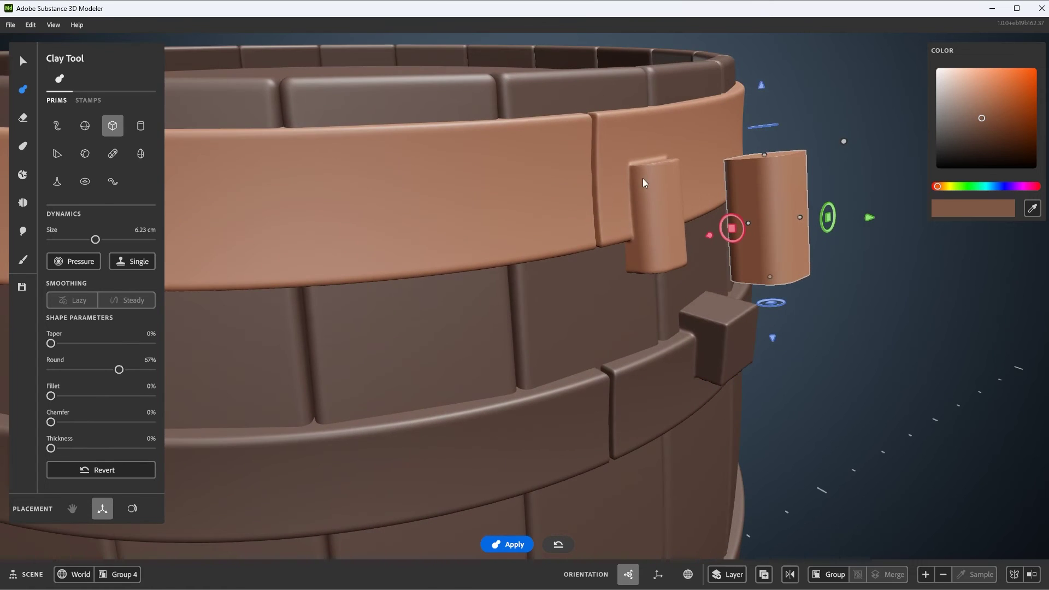
Switch the active layer to the middle hoop and back to the top hoop.
scroll(595, 225, down, 2)
scroll(594, 225, down, 2)
middle_drag(594, 225, 677, 252)
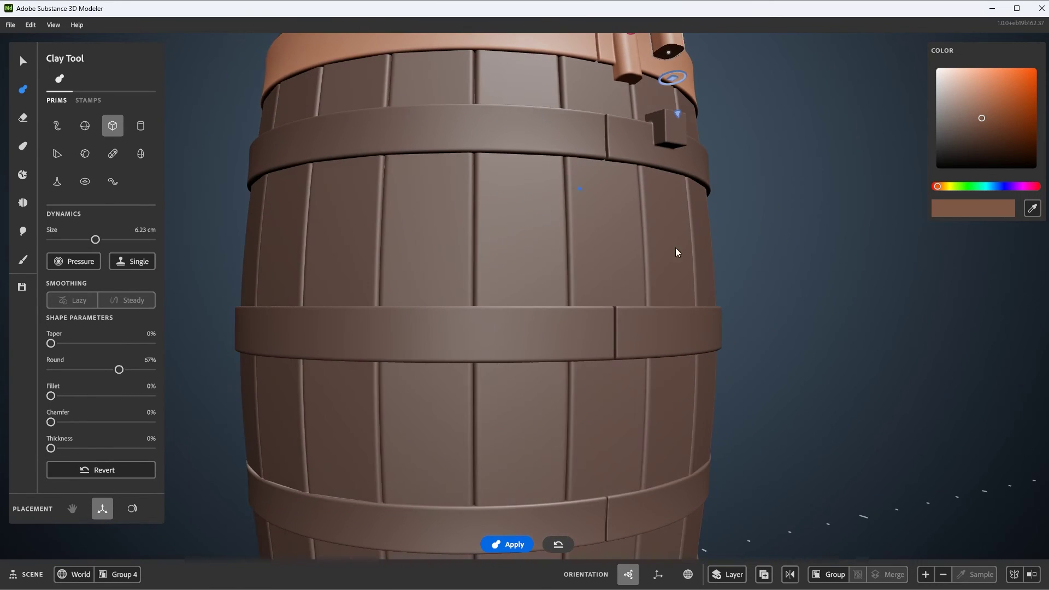
click(659, 337)
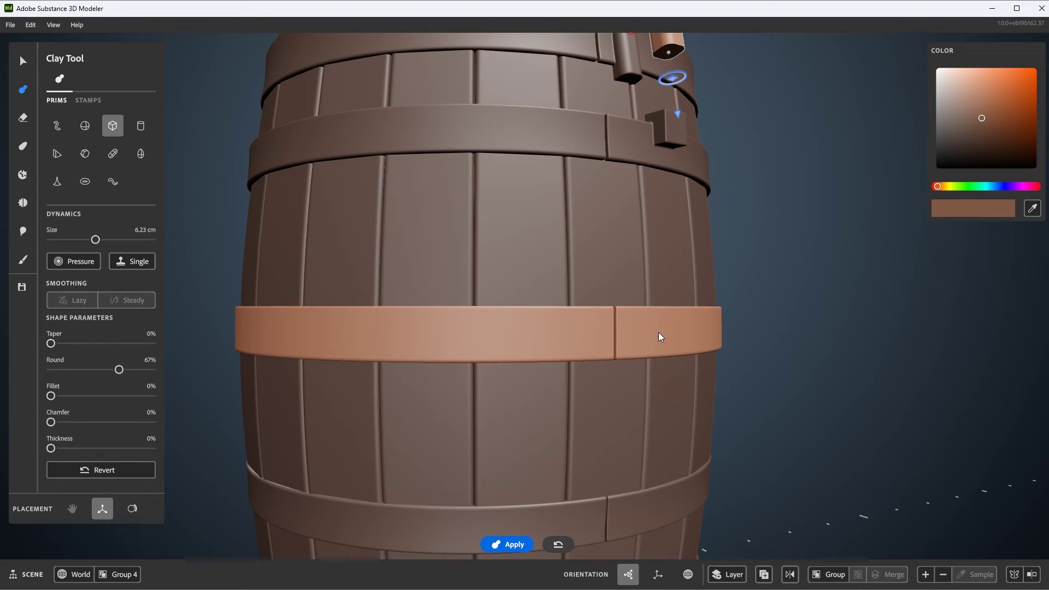
middle_drag(659, 336, 612, 162)
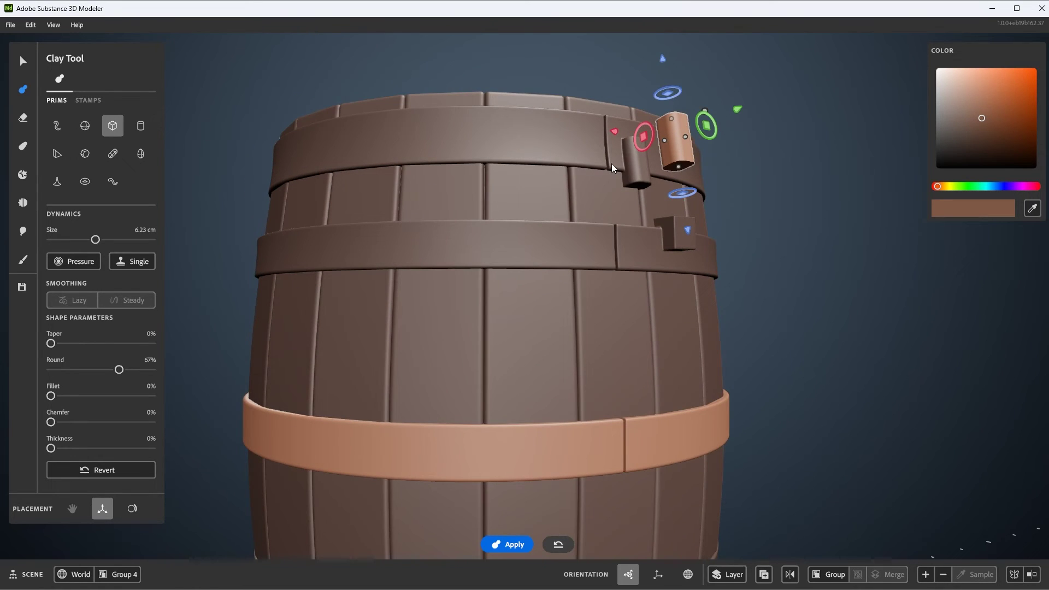
click(562, 145)
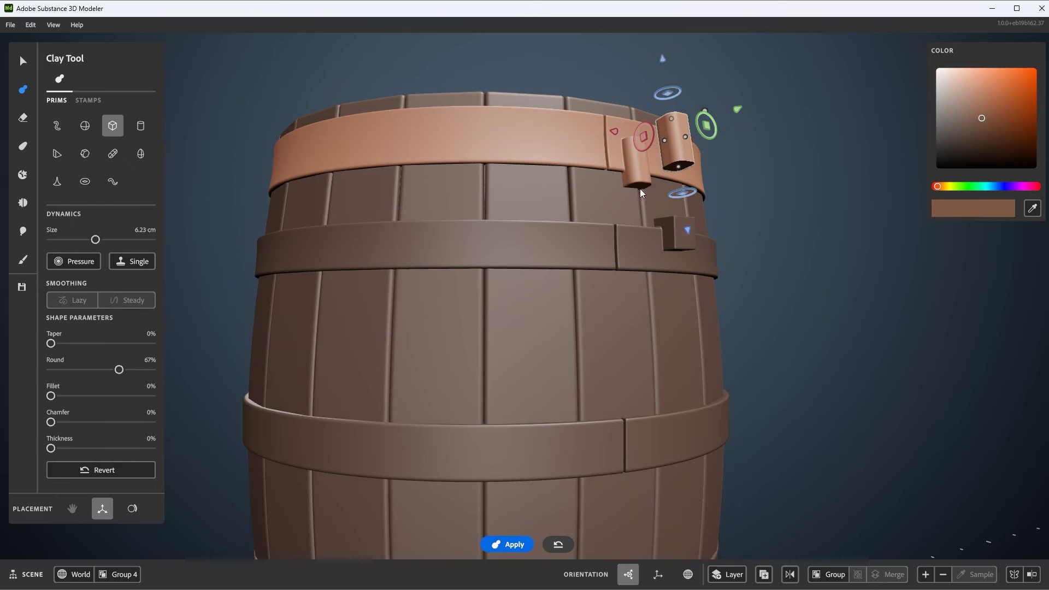
Undo the test blocks on the hoops and leave the Clay tool to select hoops within the group.
alt+drag(640, 189, 611, 215)
key(Down)
key(Up)
key(Up)
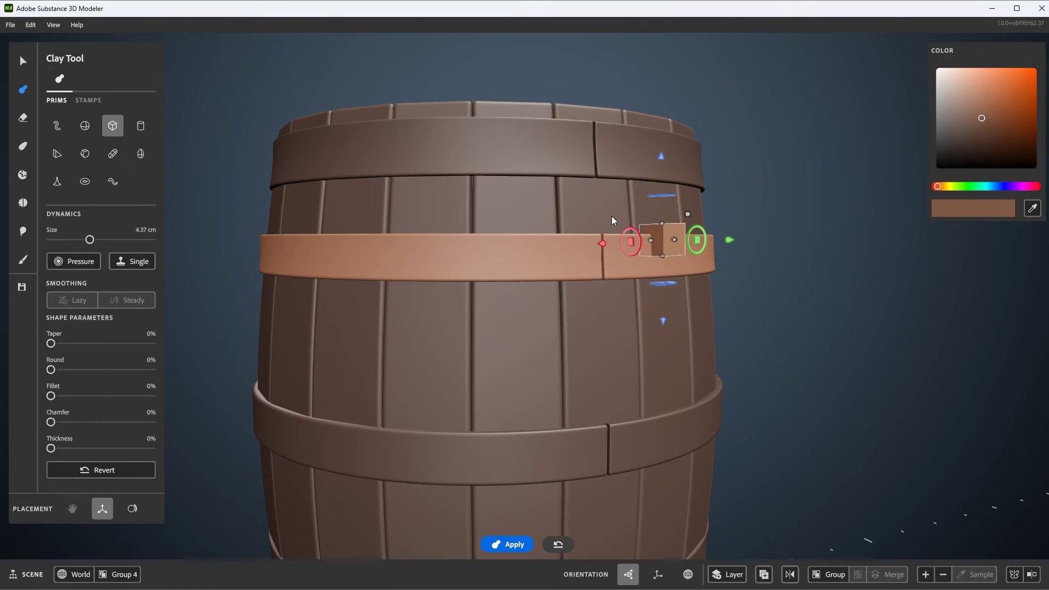
key(Escape)
click(657, 242)
scroll(604, 228, down, 5)
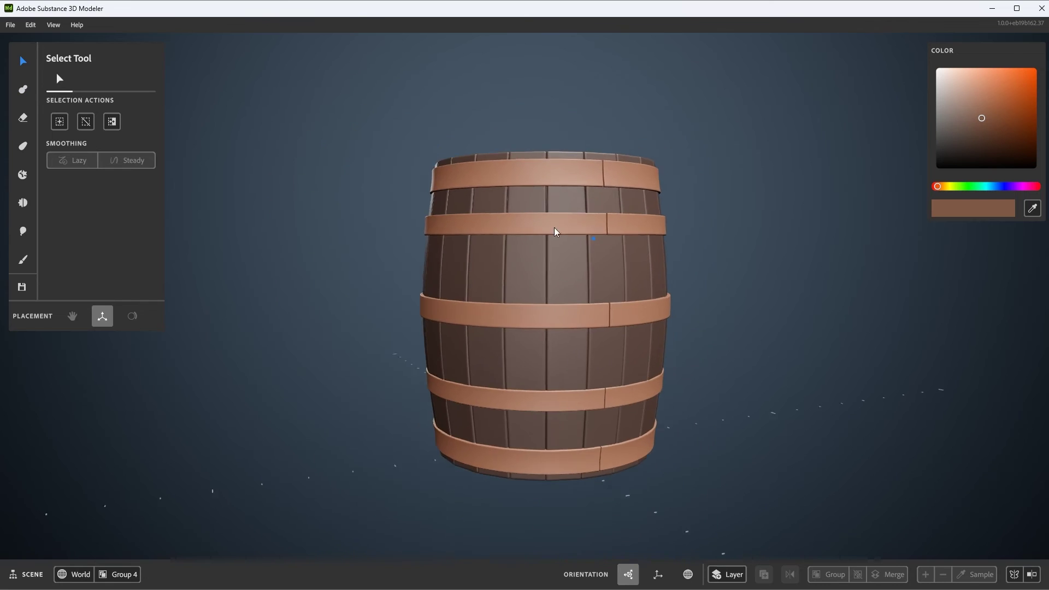
Rotate the top hoop around the barrel's vertical axis to offset its seam from the other hoops' seams.
click(591, 175)
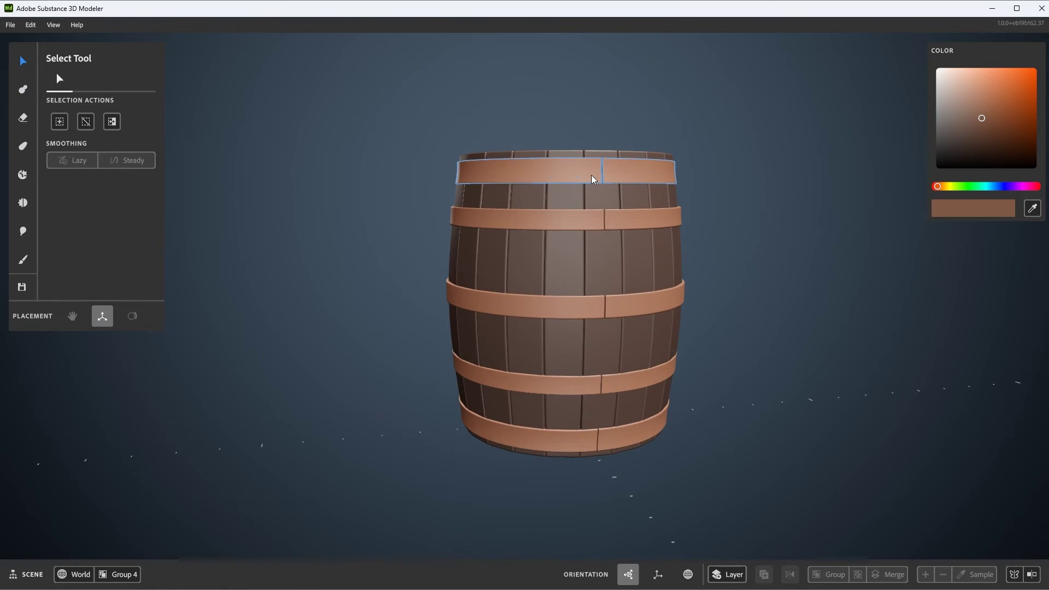
scroll(595, 182, up, 3)
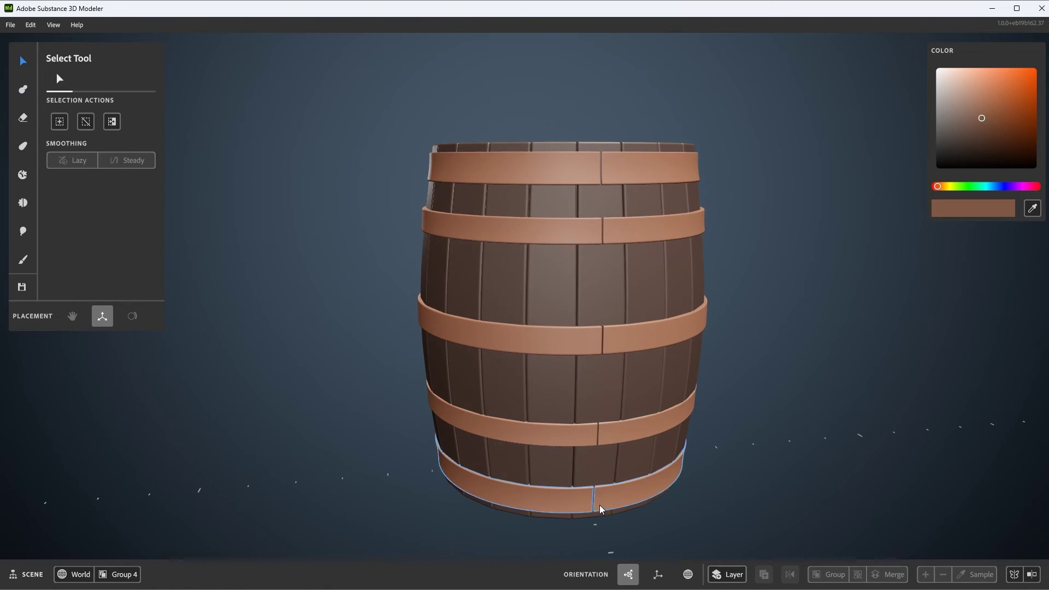
alt+drag(595, 218, 635, 223)
click(638, 169)
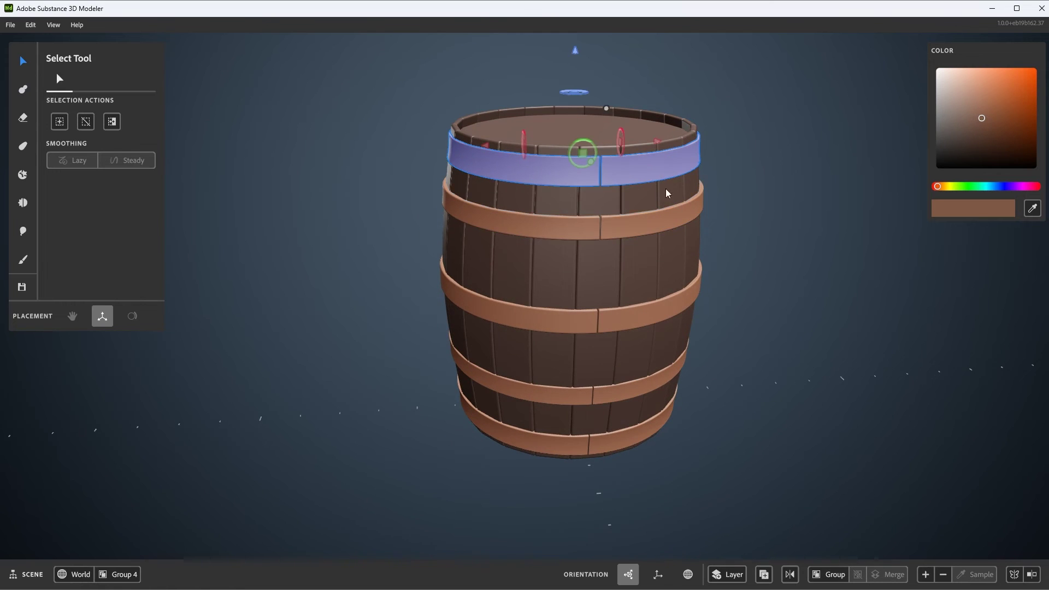
alt+drag(645, 113, 582, 100)
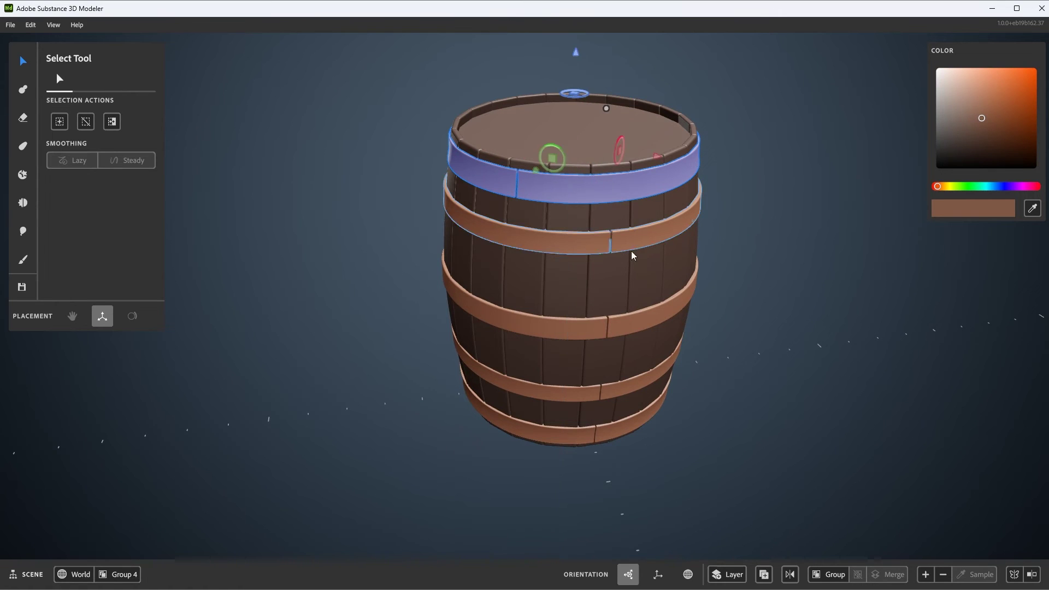
Rotate the second hoop from the top around the barrel's axis, and turn the middle hoop to stagger their seams.
click(635, 241)
drag(581, 145, 569, 228)
click(575, 316)
alt+drag(590, 316, 572, 324)
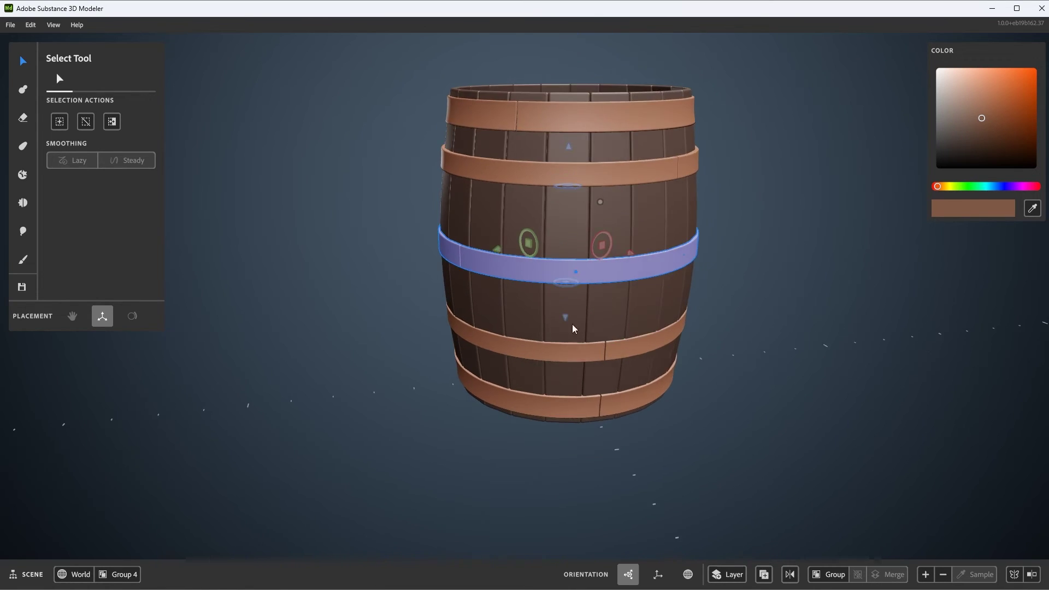
Rotate the fourth hoop and the bottom hoop around the barrel's axis to stagger their seams.
click(603, 343)
drag(576, 264, 596, 267)
click(574, 398)
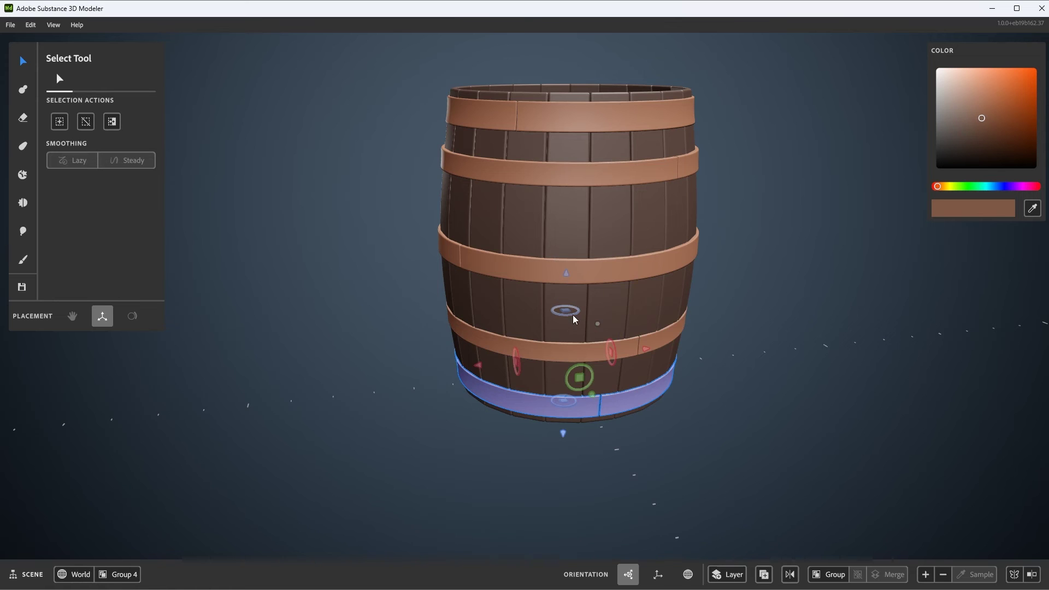
drag(572, 317, 581, 320)
middle_drag(581, 320, 644, 304)
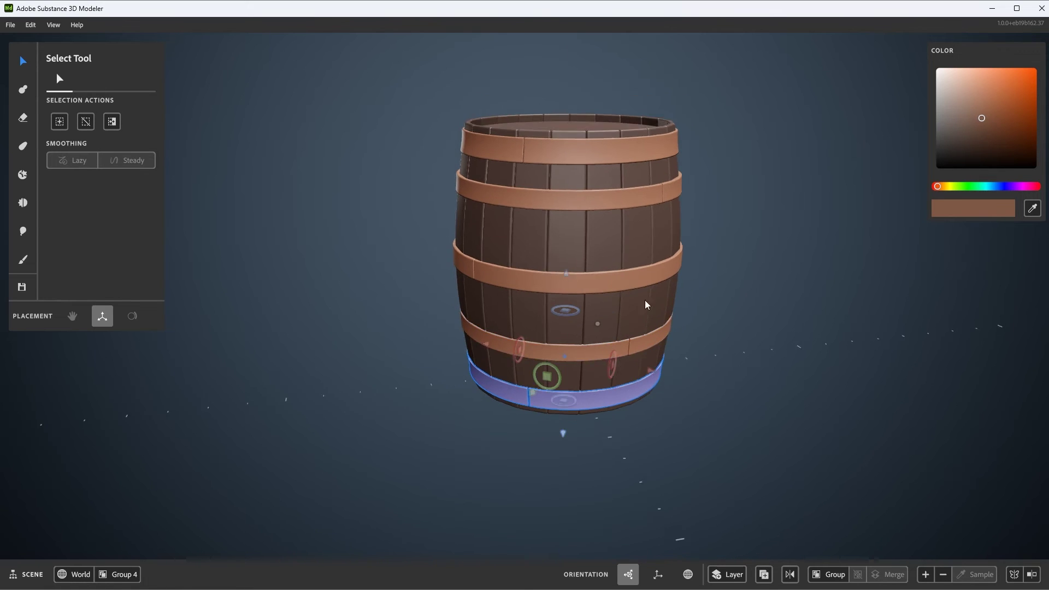
alt+drag(645, 300, 638, 299)
Deselect the bottom hoop and exit the hoop group back to the World level.
click(27, 63)
alt+drag(487, 204, 592, 147)
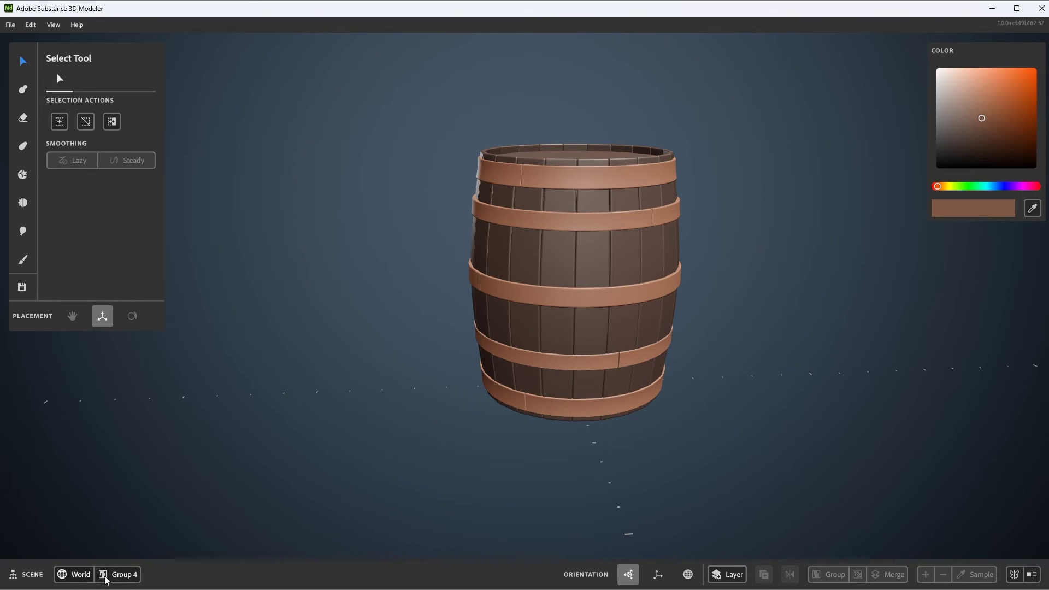
click(75, 579)
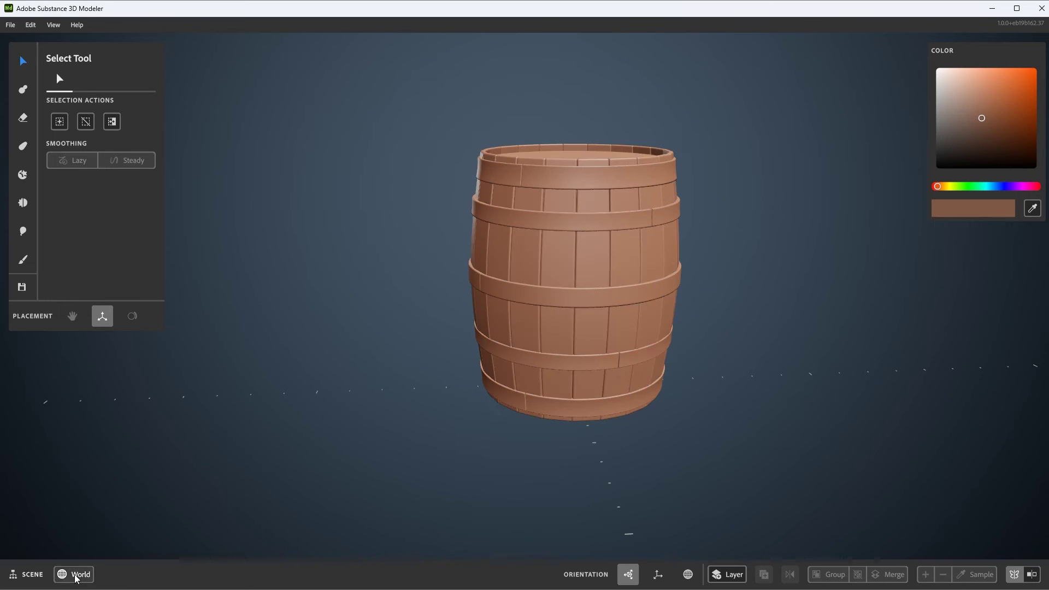
scroll(474, 430, up, 1)
alt+drag(475, 431, 496, 431)
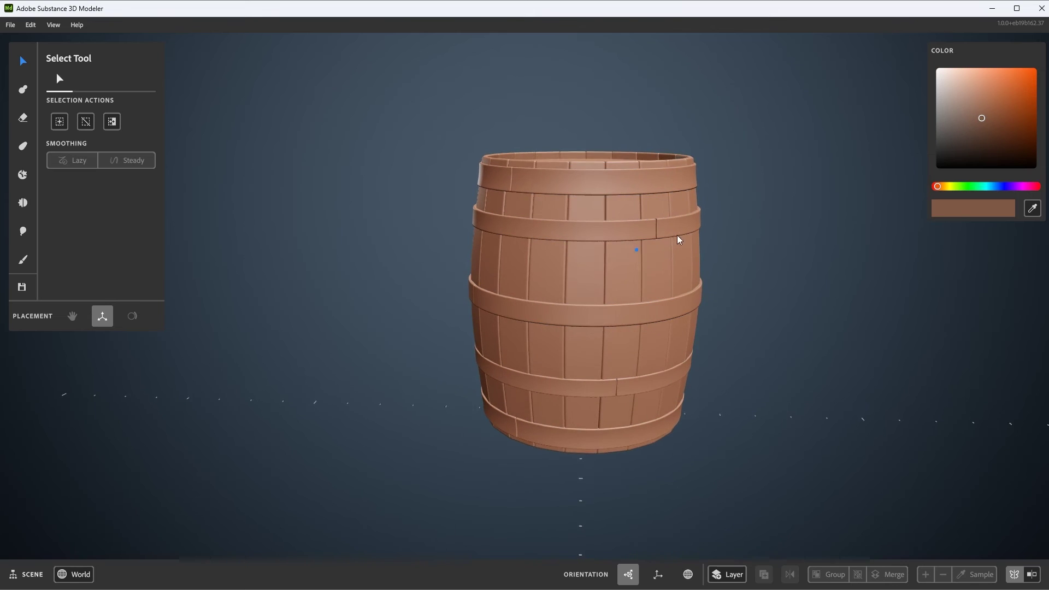
scroll(677, 235, up, 2)
alt+drag(677, 235, 616, 290)
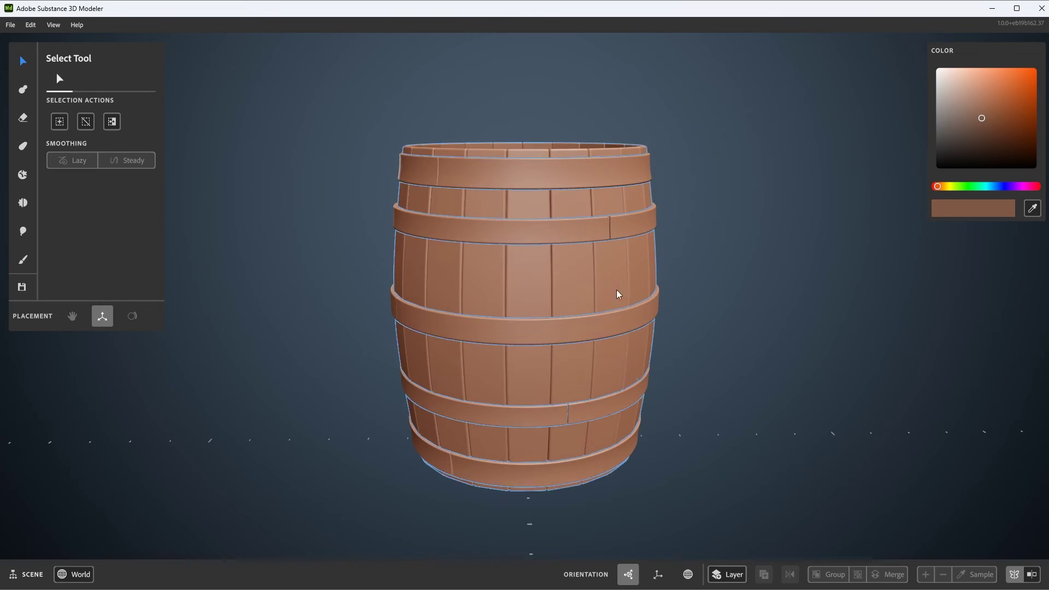
Create a new clay layer, move its primitive up to the barrel's lid and change it to a cylinder.
right_click(690, 138)
click(722, 206)
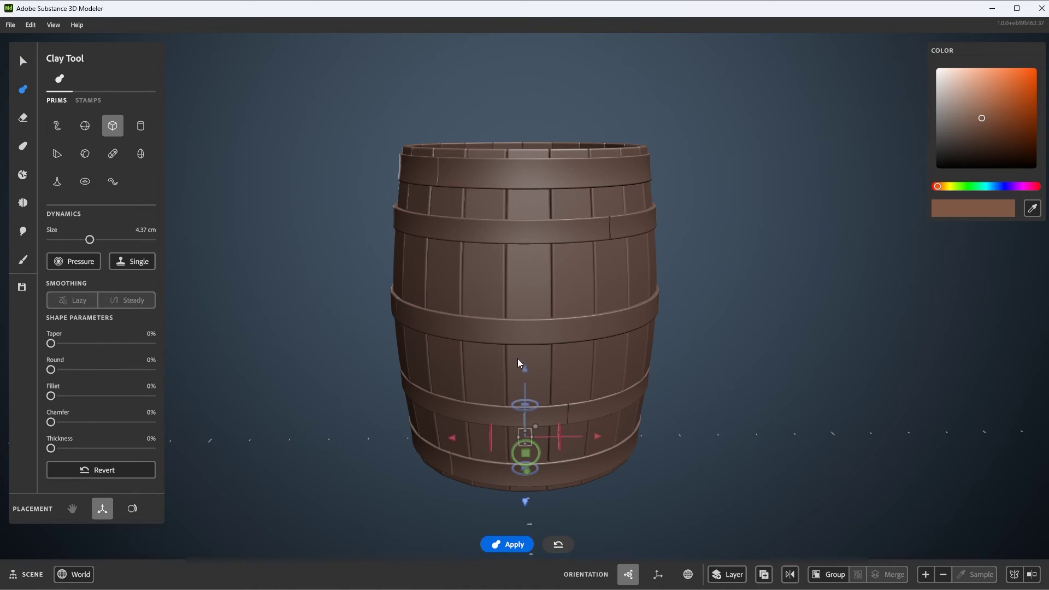
drag(518, 363, 607, 215)
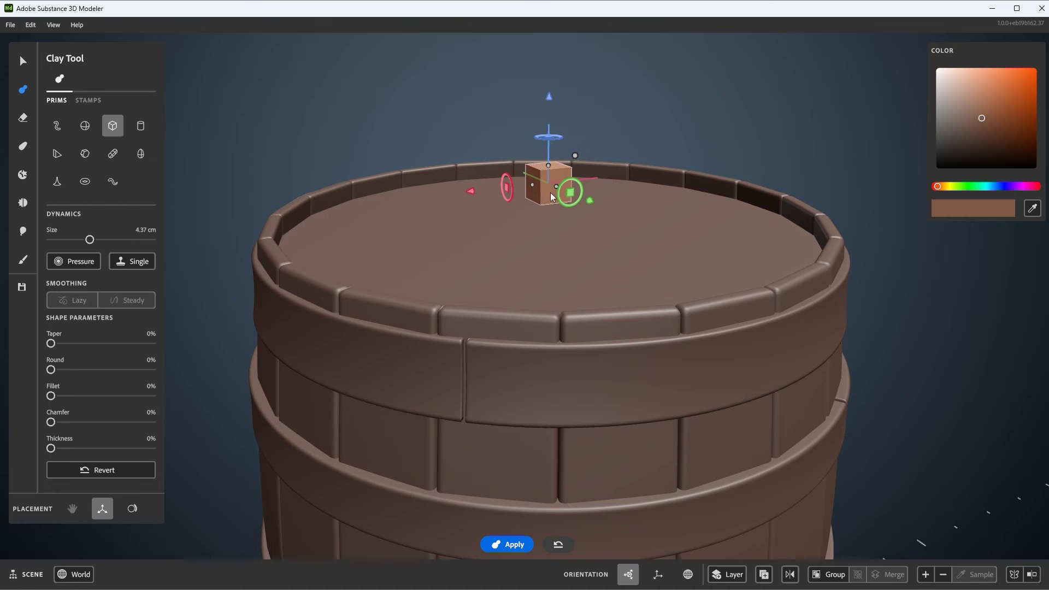
click(141, 126)
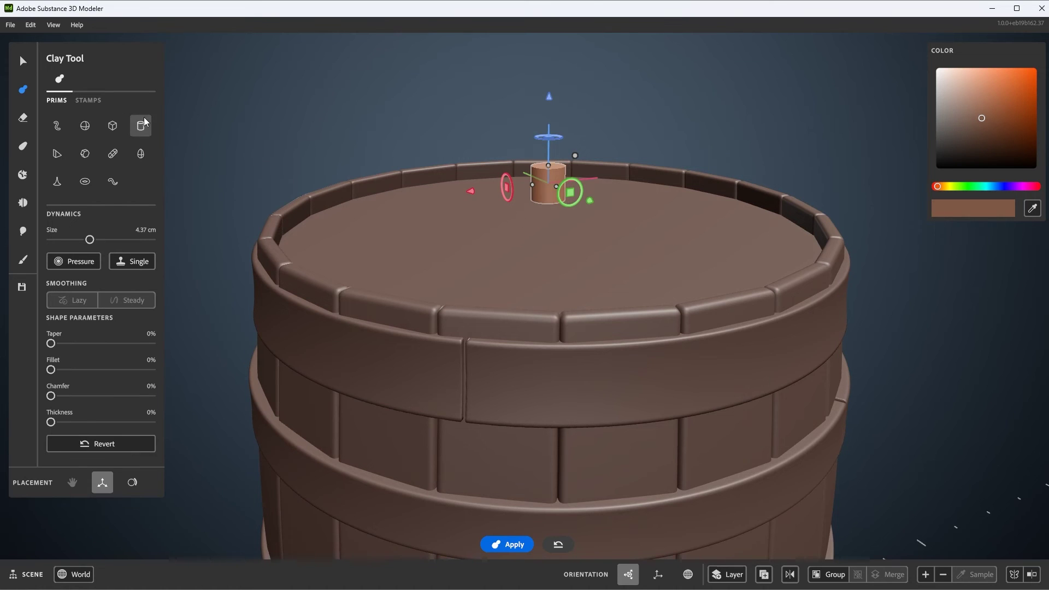
Turn the cylinder on its side and set its Fillet to 69%.
scroll(538, 217, up, 5)
alt+drag(537, 218, 660, 235)
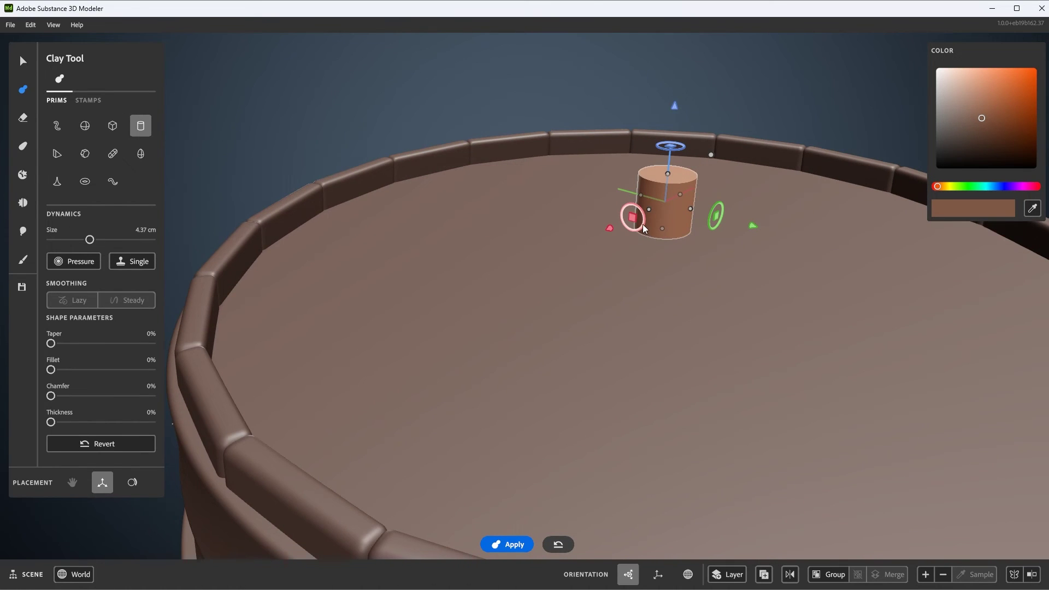
click(643, 224)
click(643, 224)
click(643, 224)
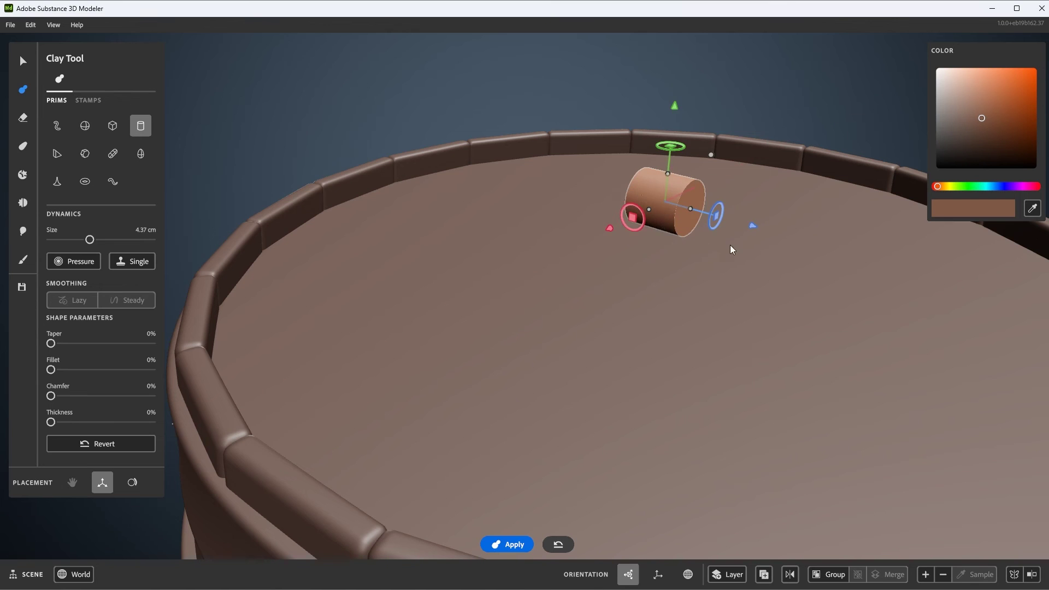
alt+drag(730, 245, 660, 222)
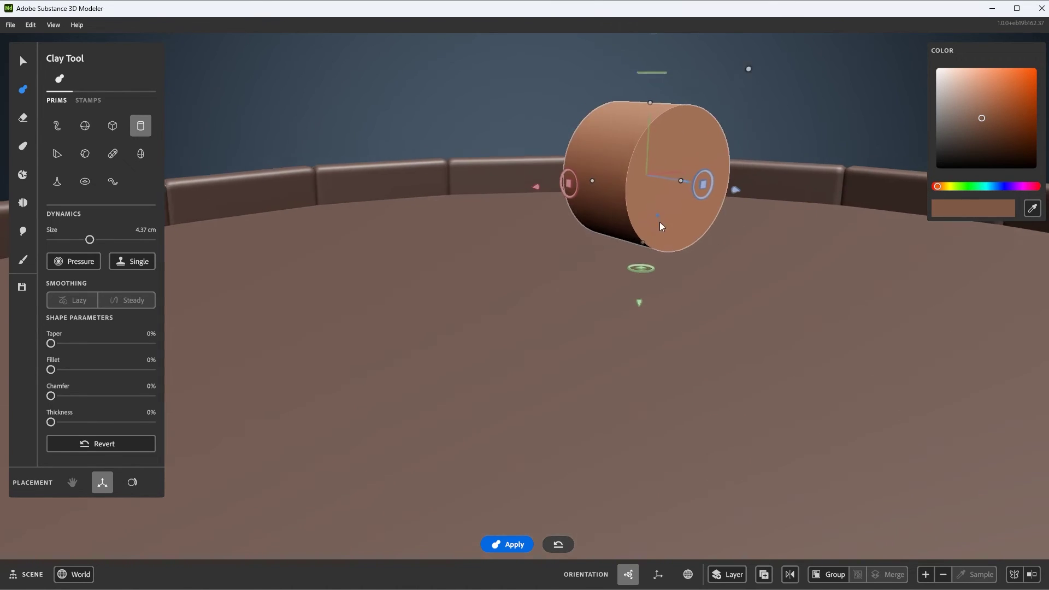
drag(52, 369, 120, 383)
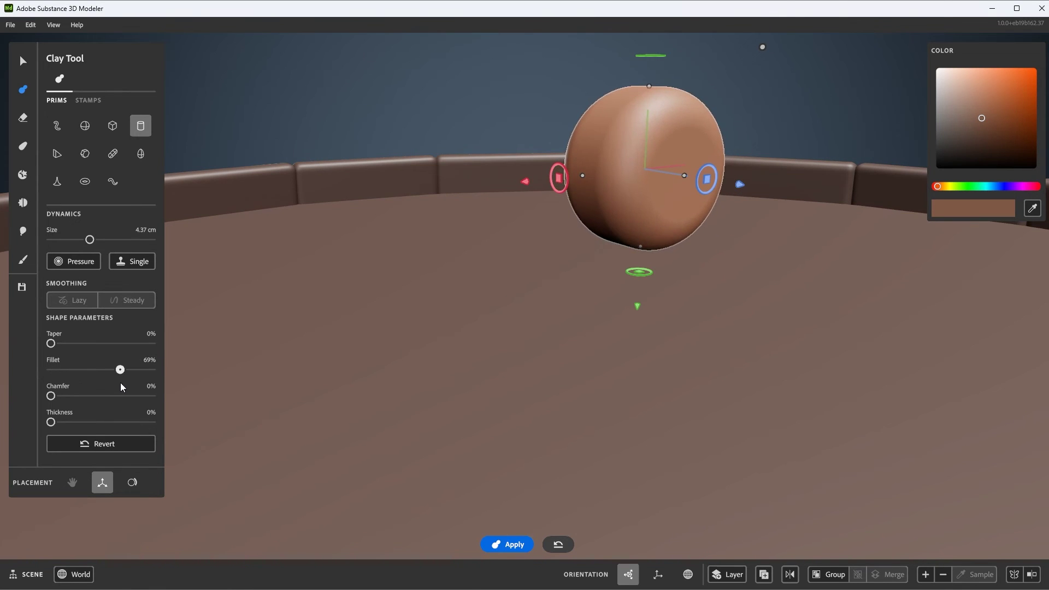
Increase the resolution of the new cylinder layer four times.
key(f)
right_click(633, 111)
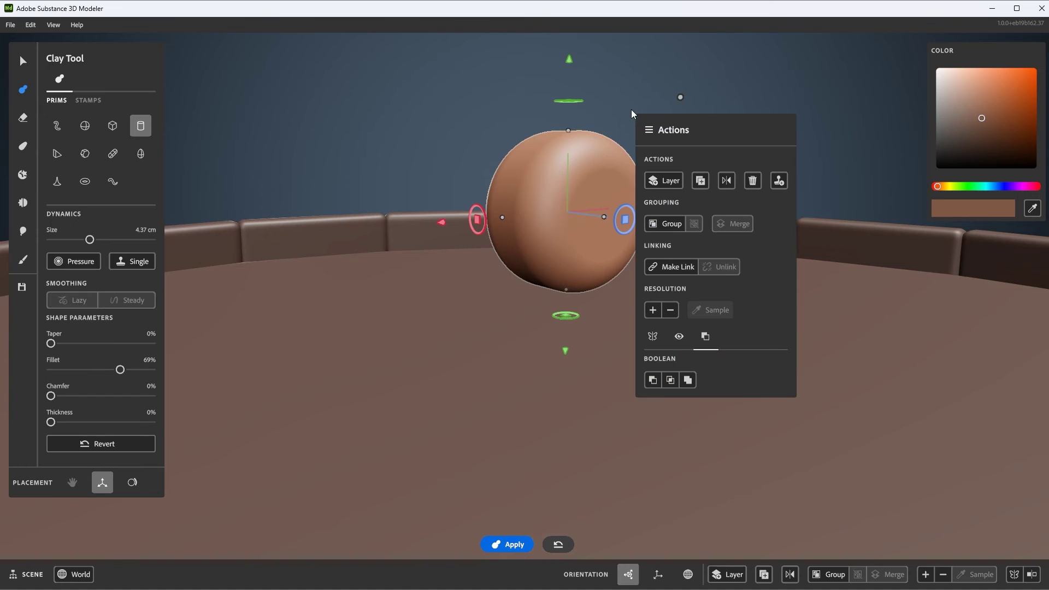
click(659, 309)
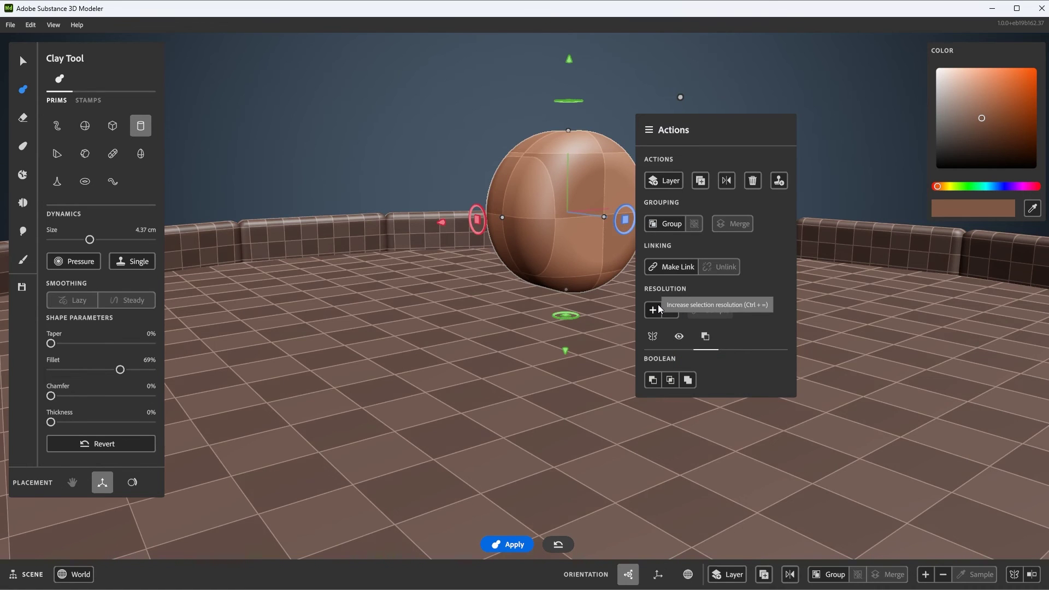
click(657, 309)
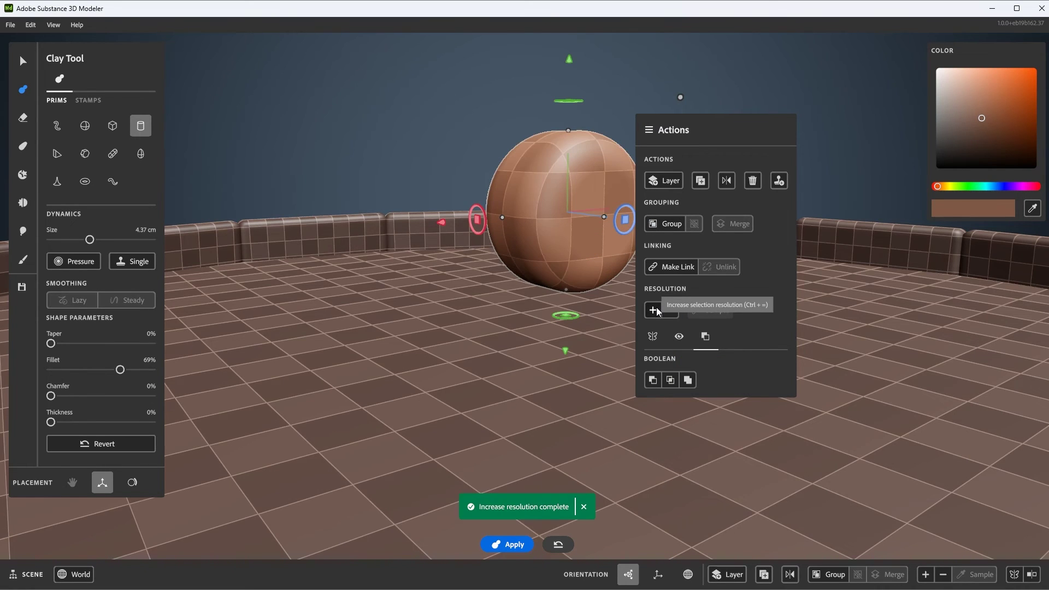
click(657, 310)
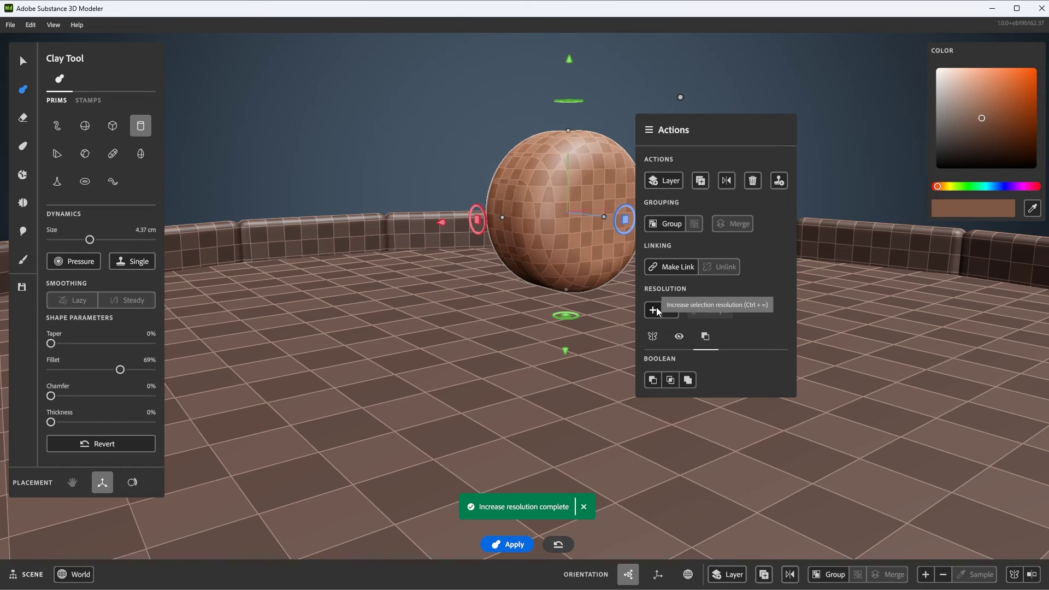
click(657, 310)
scroll(556, 288, down, 3)
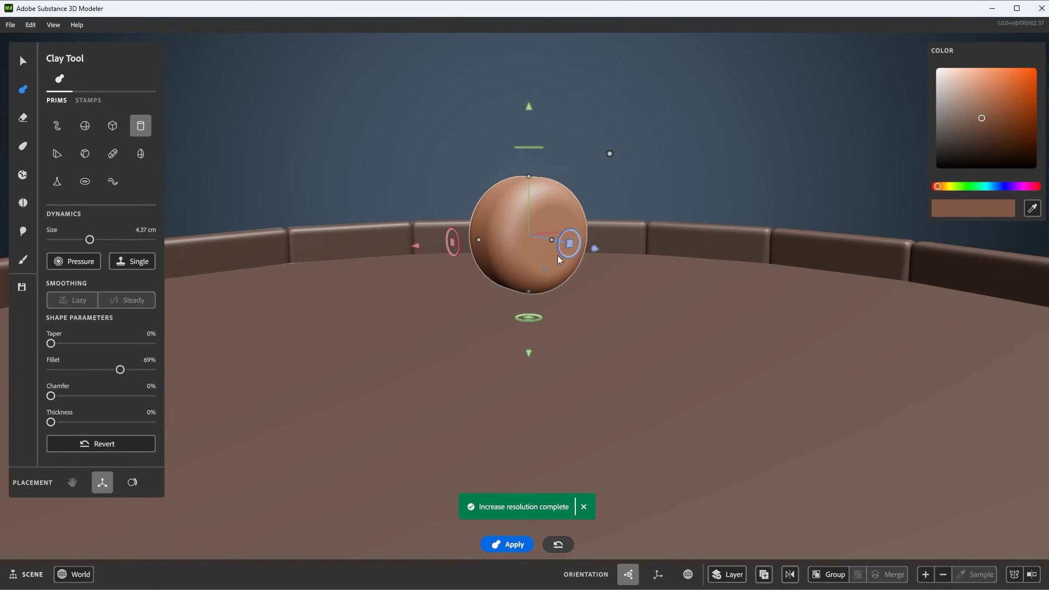
Try to move the rounded cylinder off the lid to the outside of the barrel near the upper hoops using the gizmo.
scroll(542, 218, down, 5)
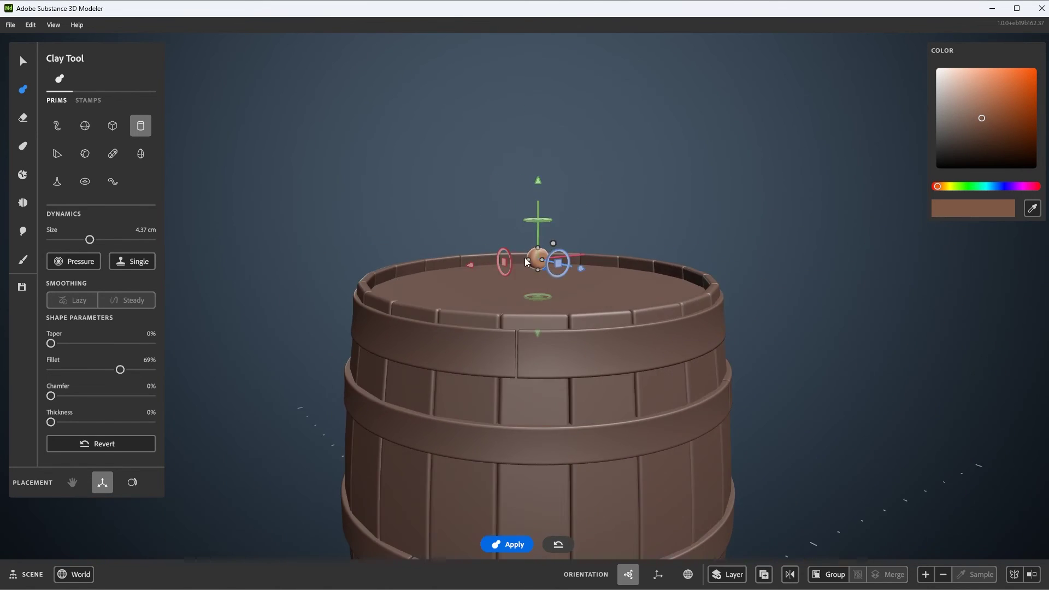
right_drag(538, 258, 575, 224)
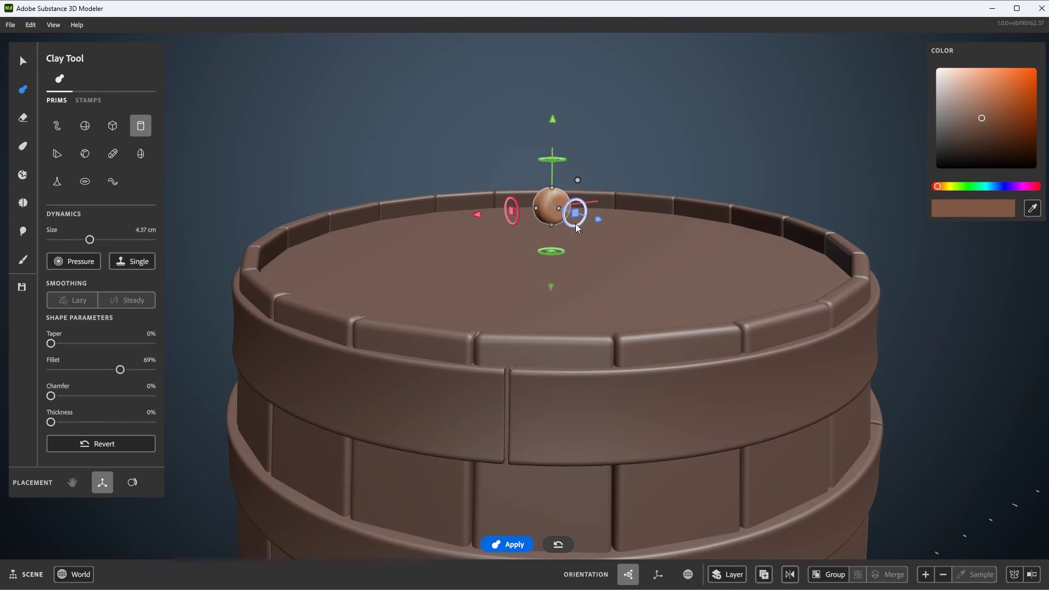
drag(591, 223, 713, 307)
drag(699, 213, 702, 83)
right_drag(674, 188, 590, 142)
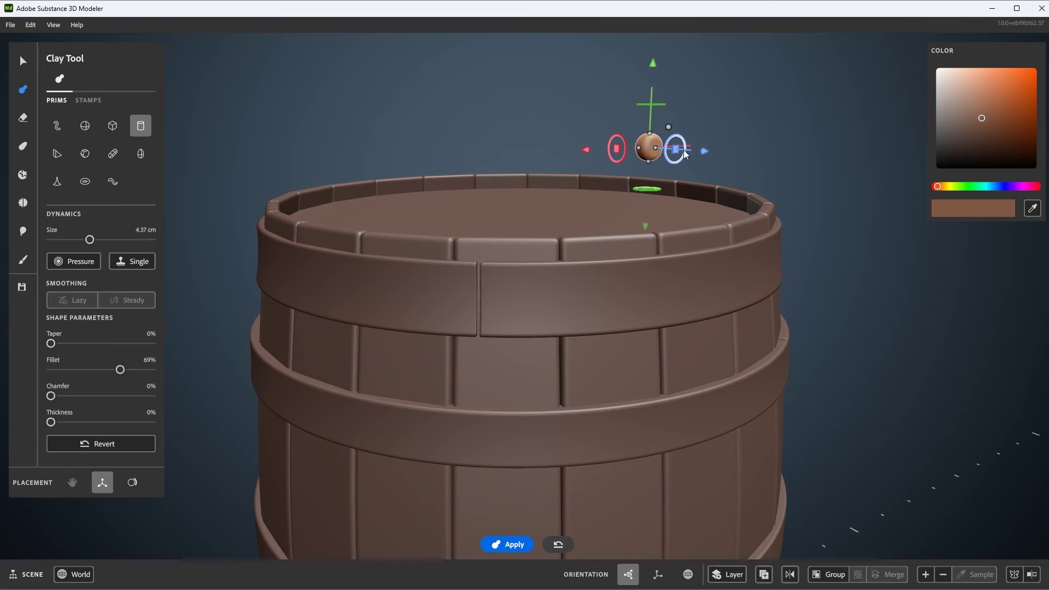
drag(587, 149, 437, 157)
right_drag(437, 157, 505, 61)
drag(505, 61, 543, 242)
right_drag(544, 245, 590, 396)
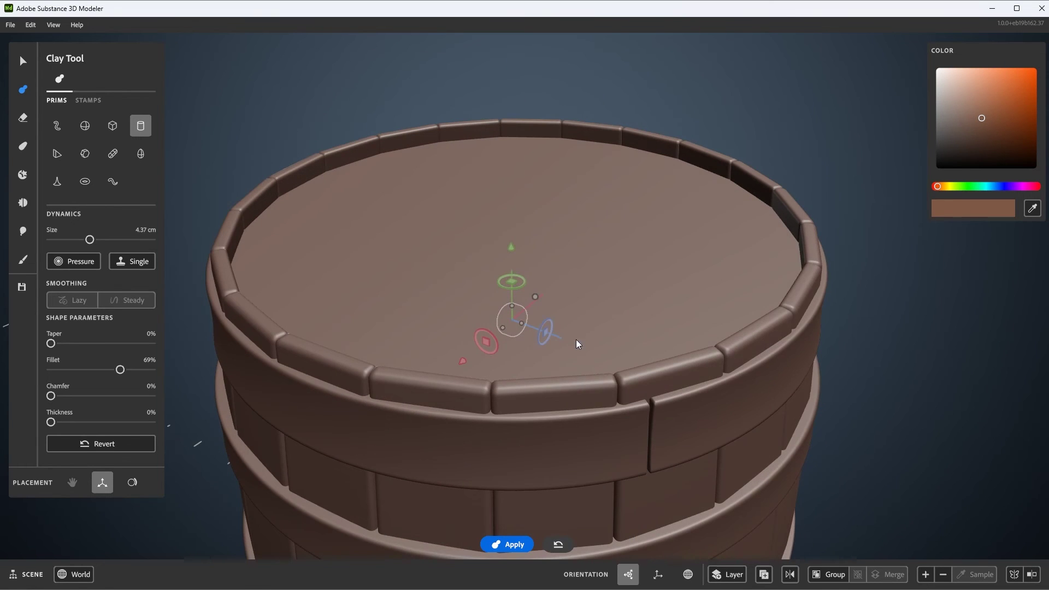
drag(576, 339, 767, 442)
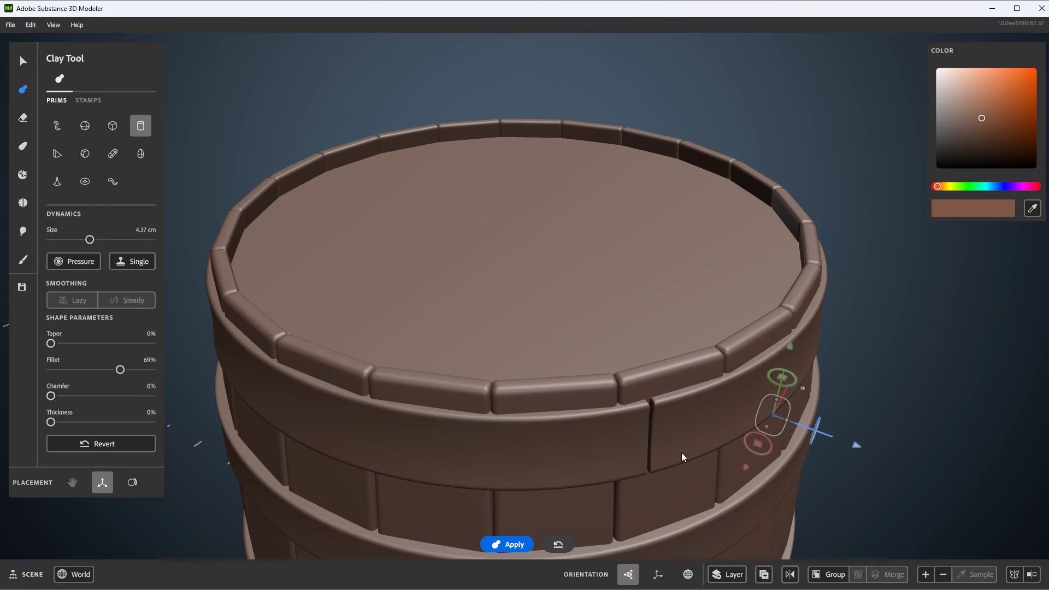
right_drag(682, 456, 604, 344)
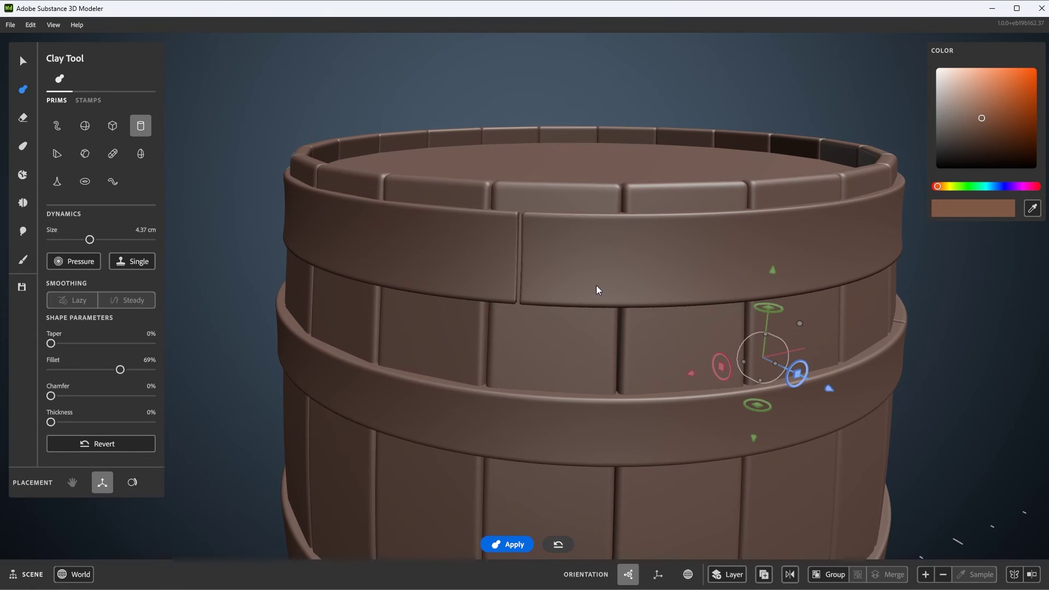
Switch the primitive to surface placement and shrink it to 2.39 cm over the top hoop beside its seam.
key(g)
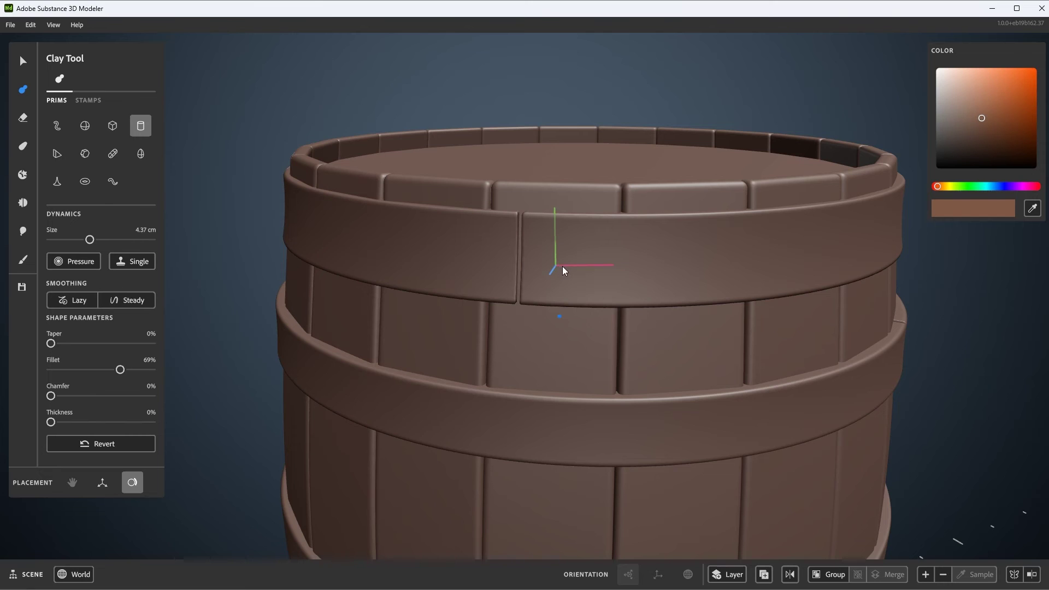
scroll(563, 269, up, 3)
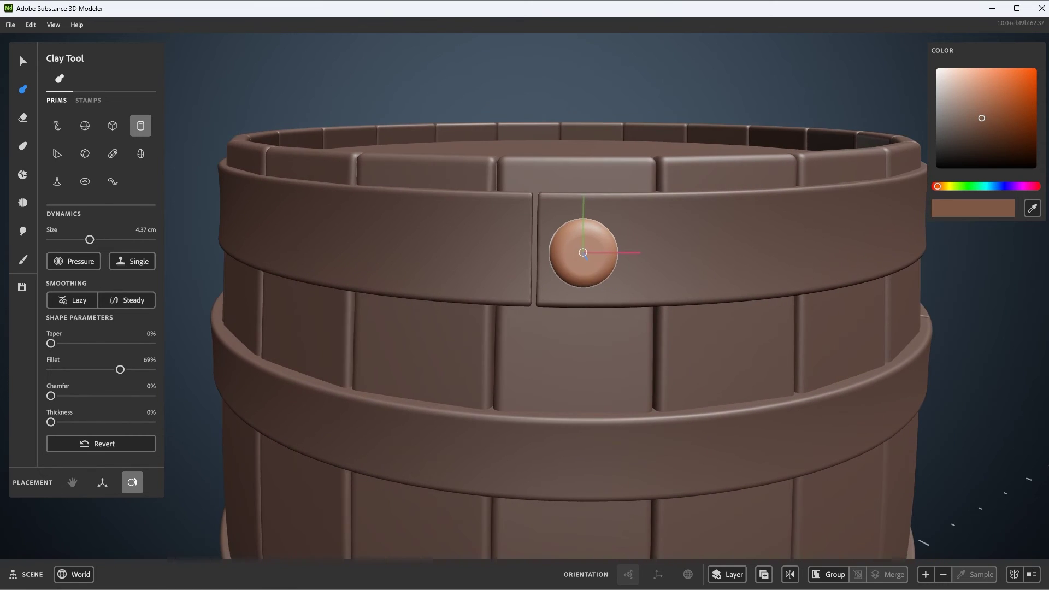
ctrl+scroll(583, 252, down, 3)
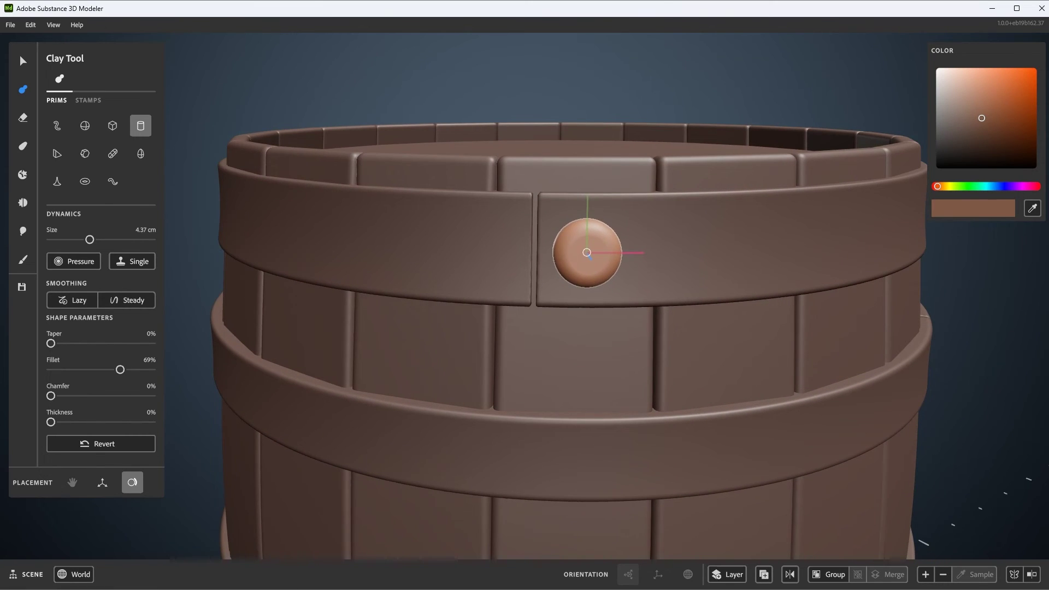
ctrl+scroll(582, 254, down, 15)
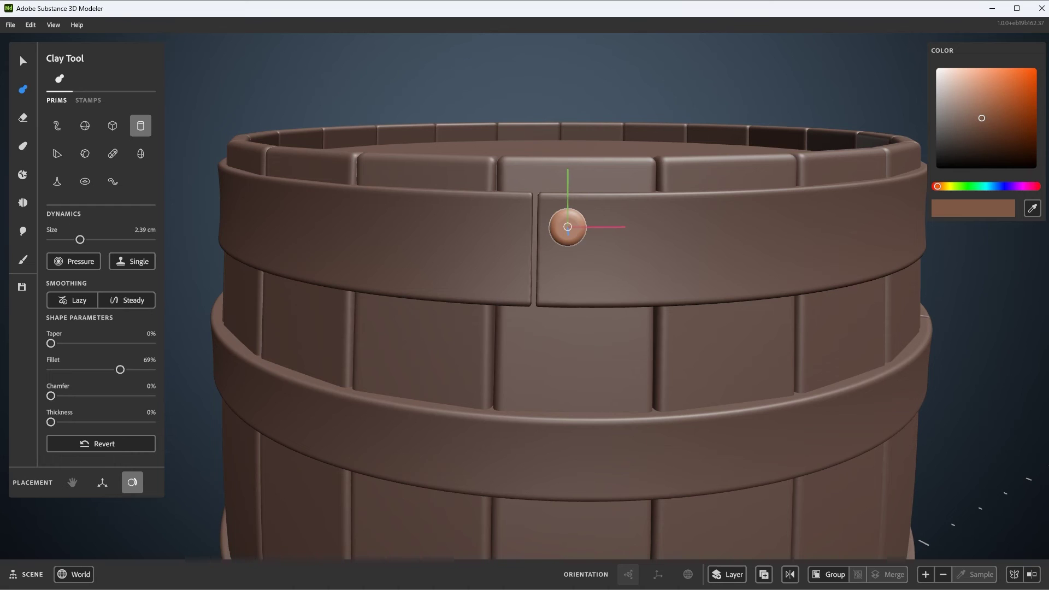
Place two rivets on each side of the top hoop's seam, one above the other.
click(568, 225)
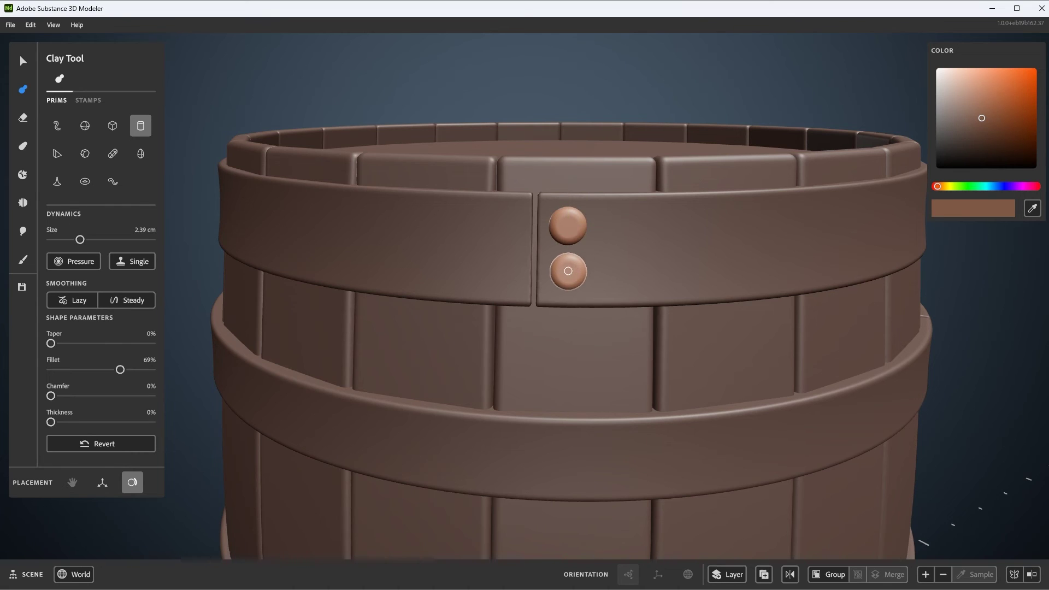
click(568, 273)
click(504, 222)
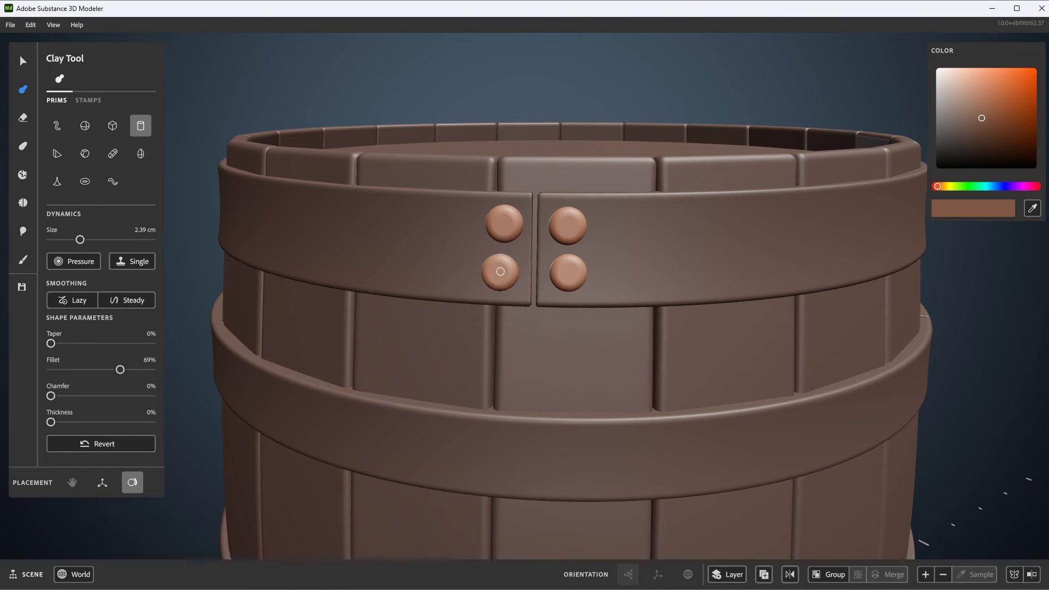
click(499, 272)
Place one rivet on each side of the second hoop's seam.
right_drag(549, 352, 535, 334)
scroll(447, 316, down, 5)
middle_drag(520, 323, 494, 237)
right_drag(532, 292, 562, 281)
scroll(686, 347, up, 5)
scroll(580, 234, up, 2)
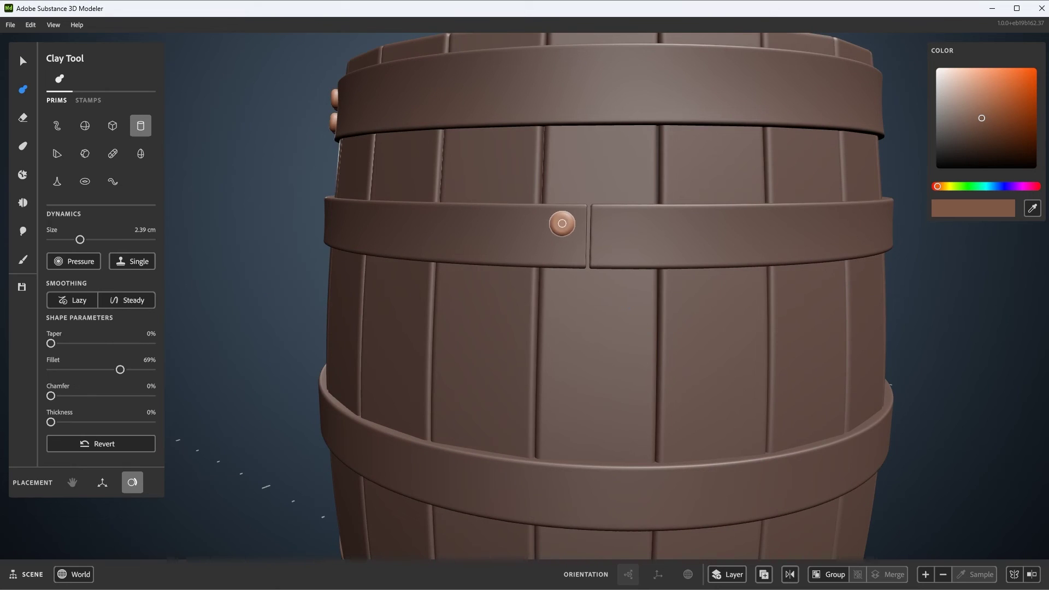
click(562, 235)
Add a rivet on each side of the middle hoop's seam.
scroll(567, 274, down, 5)
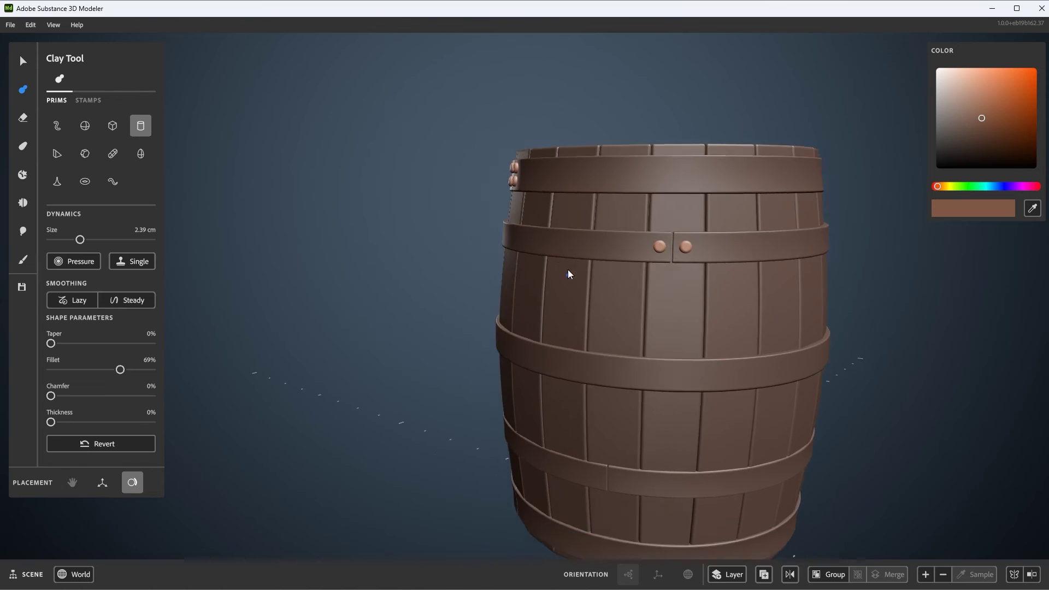
right_drag(566, 274, 529, 299)
scroll(600, 308, up, 5)
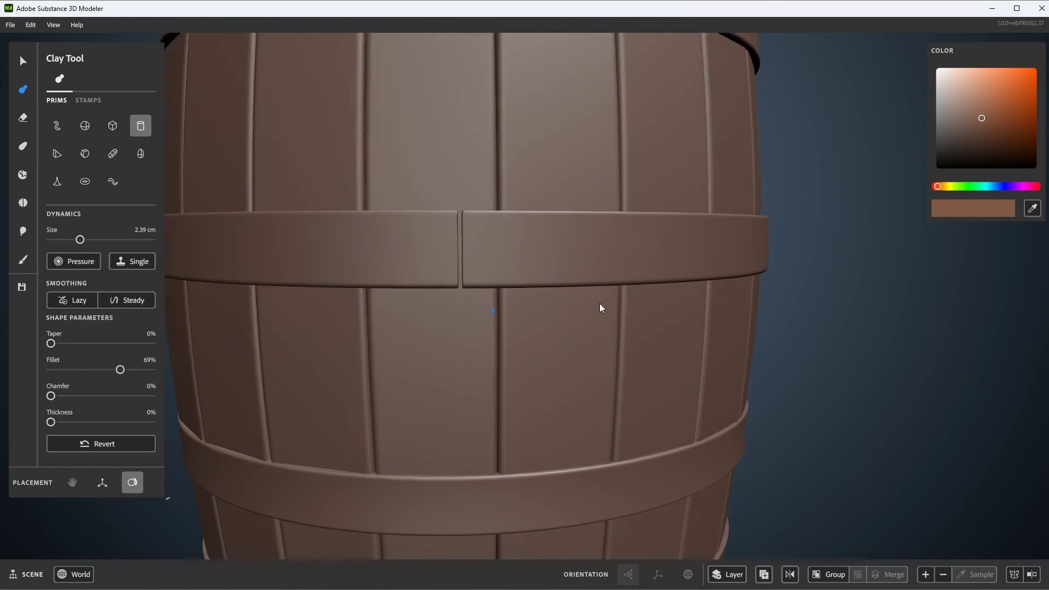
click(426, 249)
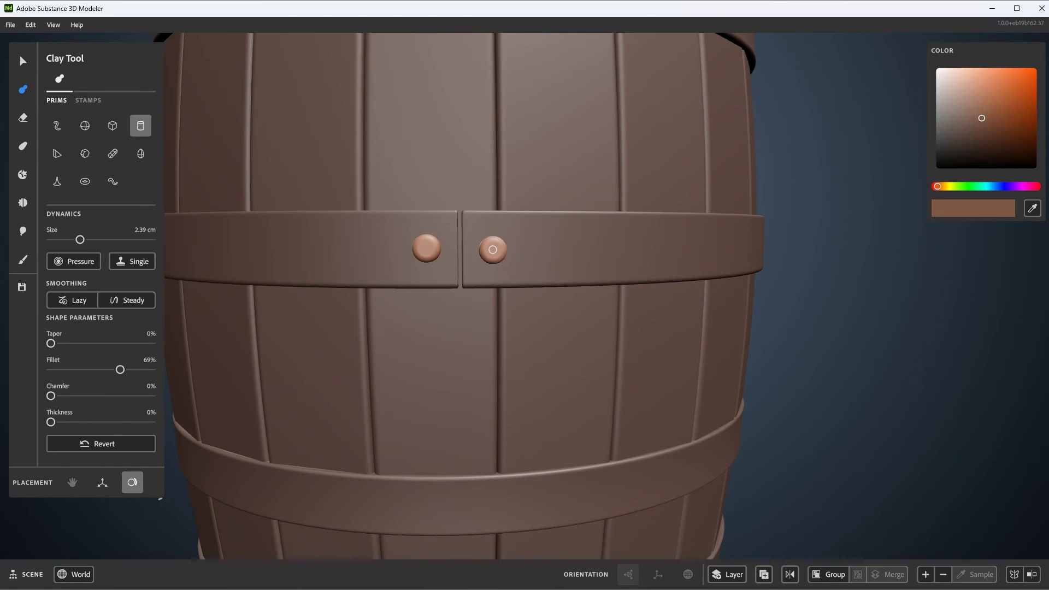
click(492, 249)
Add a rivet on each side of the seam in the fourth hoop from the top.
scroll(412, 288, down, 5)
right_drag(412, 288, 491, 330)
scroll(546, 380, up, 5)
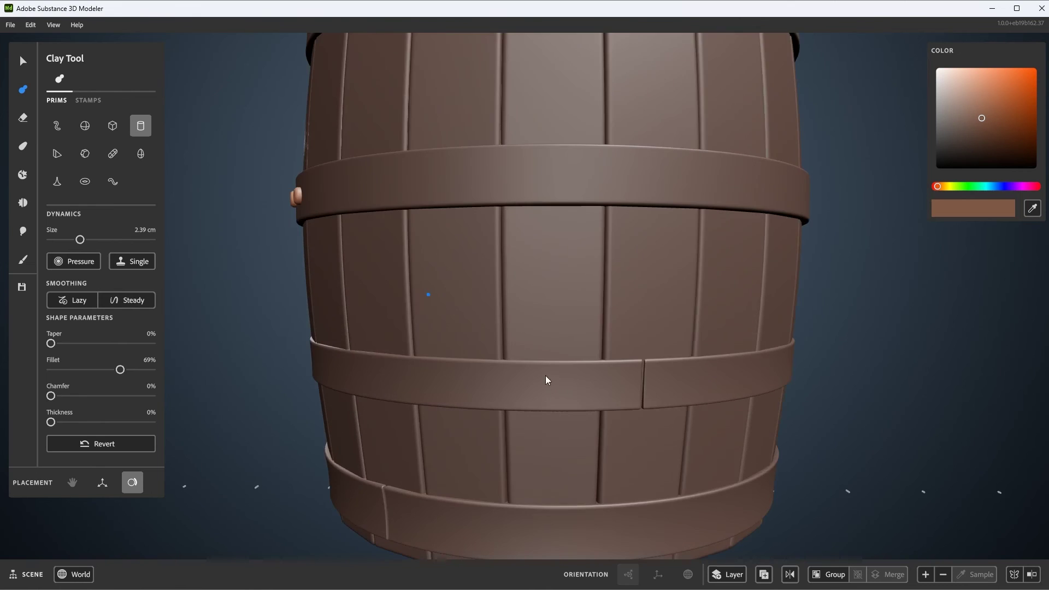
right_drag(546, 376, 521, 371)
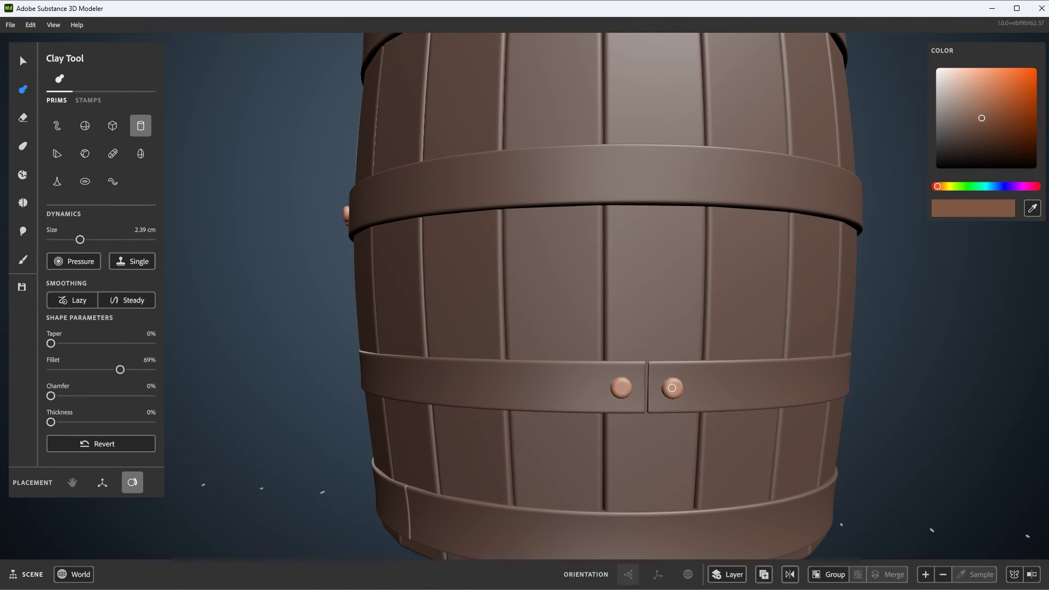
click(672, 388)
Place two rivets, one above the other, on each side of the bottom hoop's seam.
scroll(474, 402, down, 5)
scroll(661, 362, up, 4)
right_drag(474, 402, 629, 392)
scroll(569, 343, up, 2)
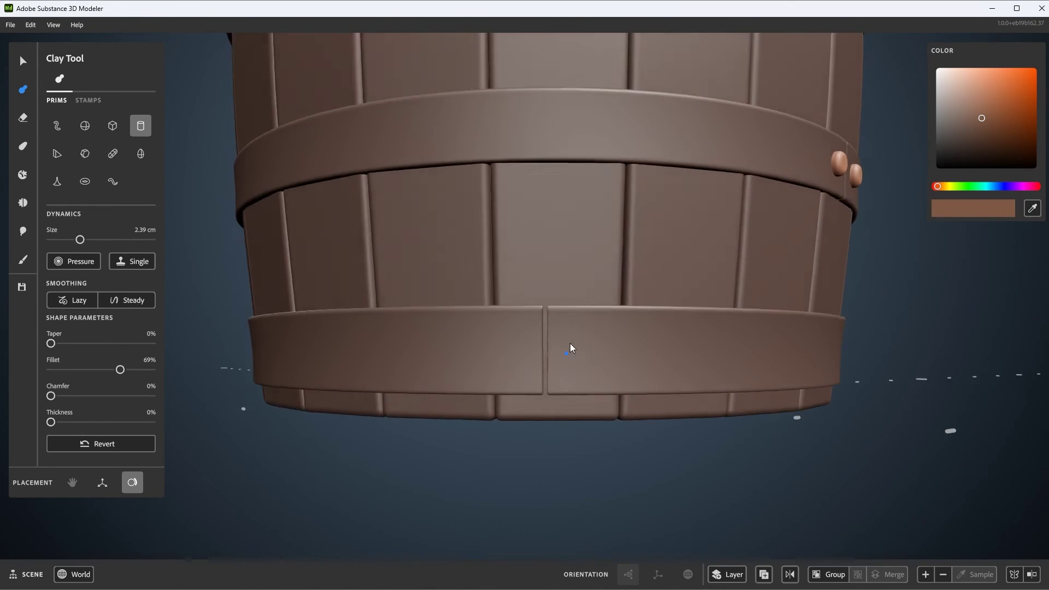
right_drag(569, 343, 577, 341)
click(573, 330)
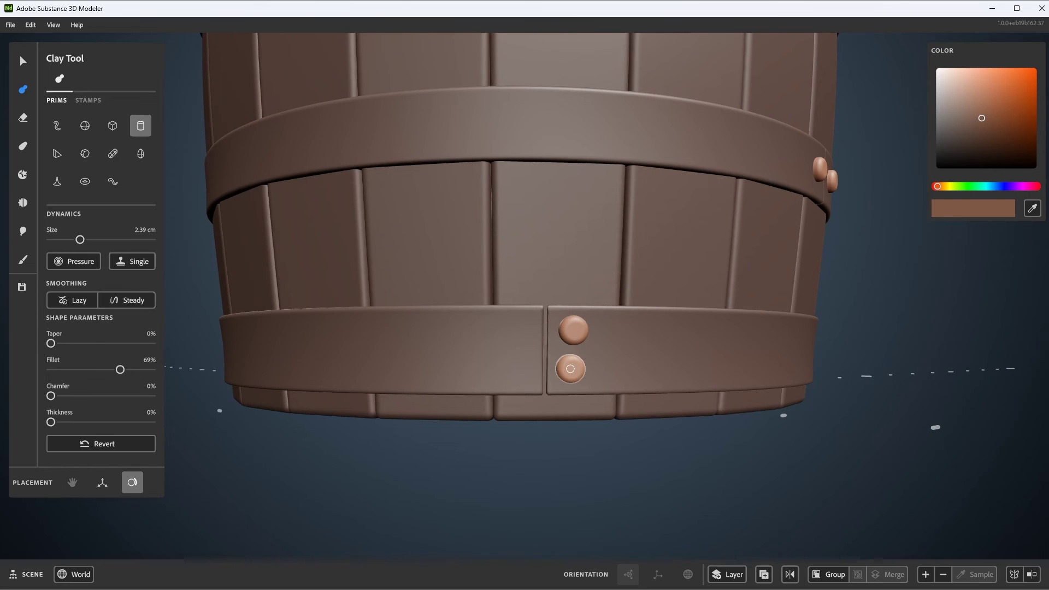
click(572, 370)
click(515, 329)
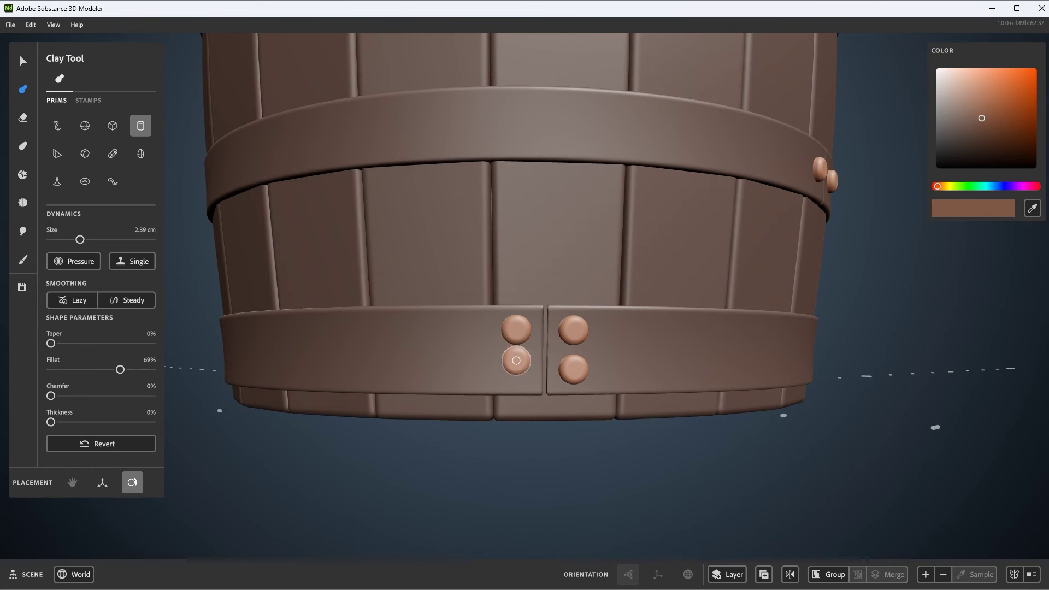
click(515, 372)
Finish editing the rivet layer and examine the whole barrel from the side and from above.
scroll(569, 318, down, 5)
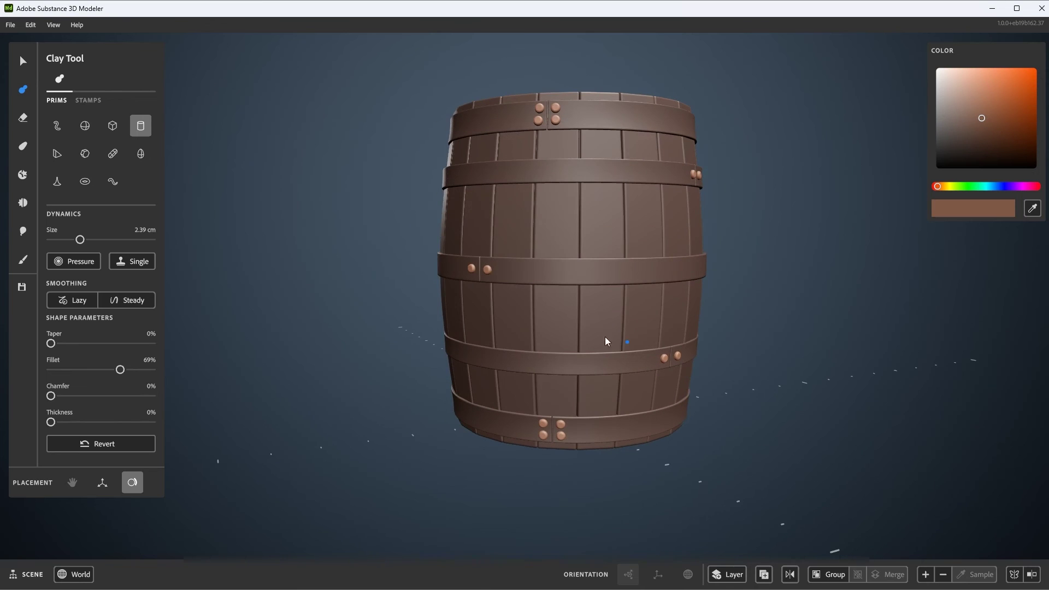
click(23, 61)
click(273, 149)
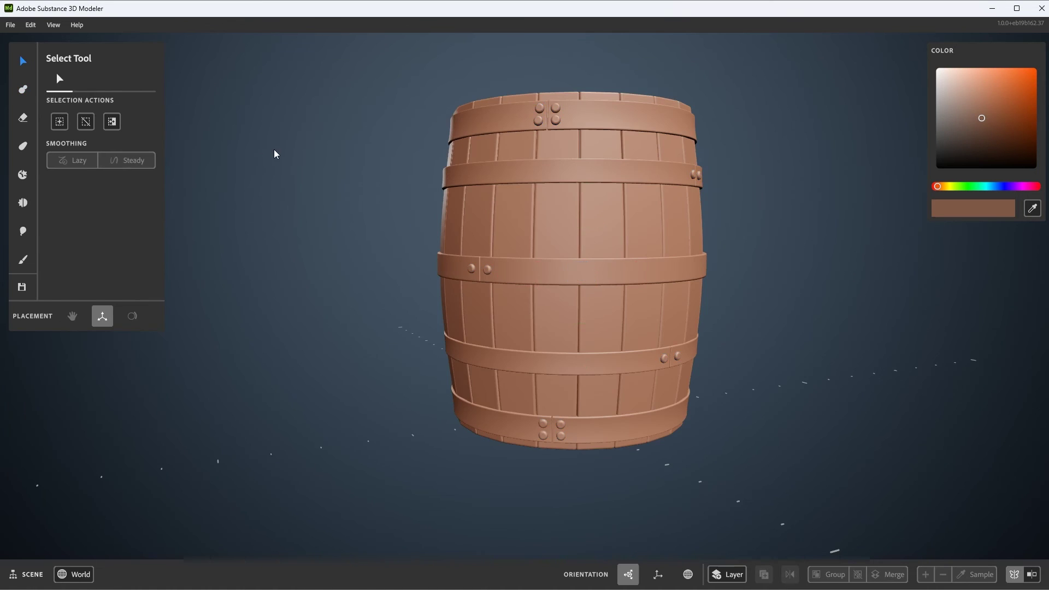
scroll(355, 189, down, 3)
right_drag(355, 189, 760, 260)
scroll(383, 265, up, 2)
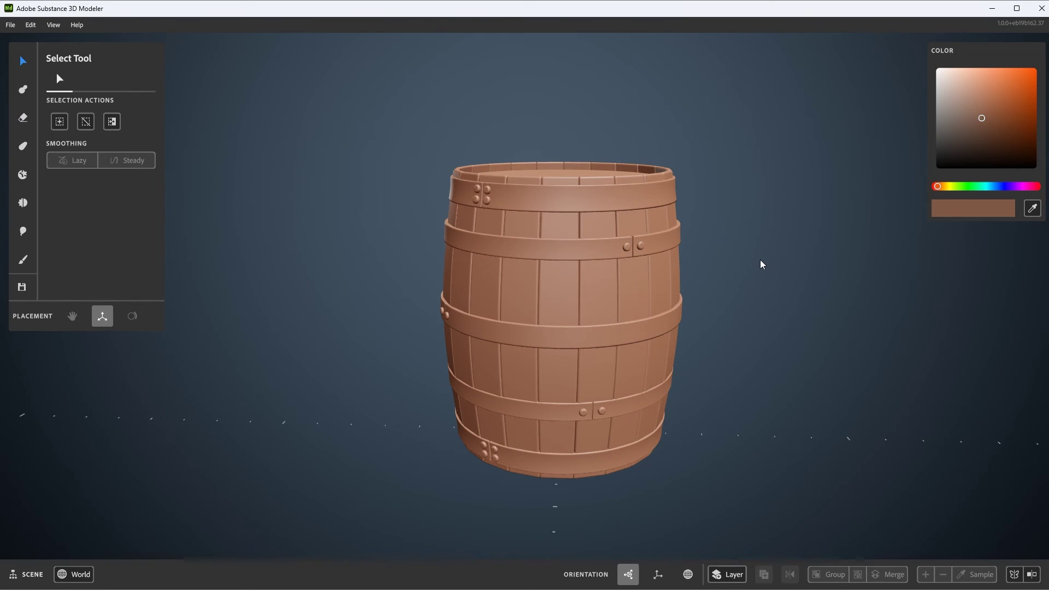
right_drag(628, 160, 676, 272)
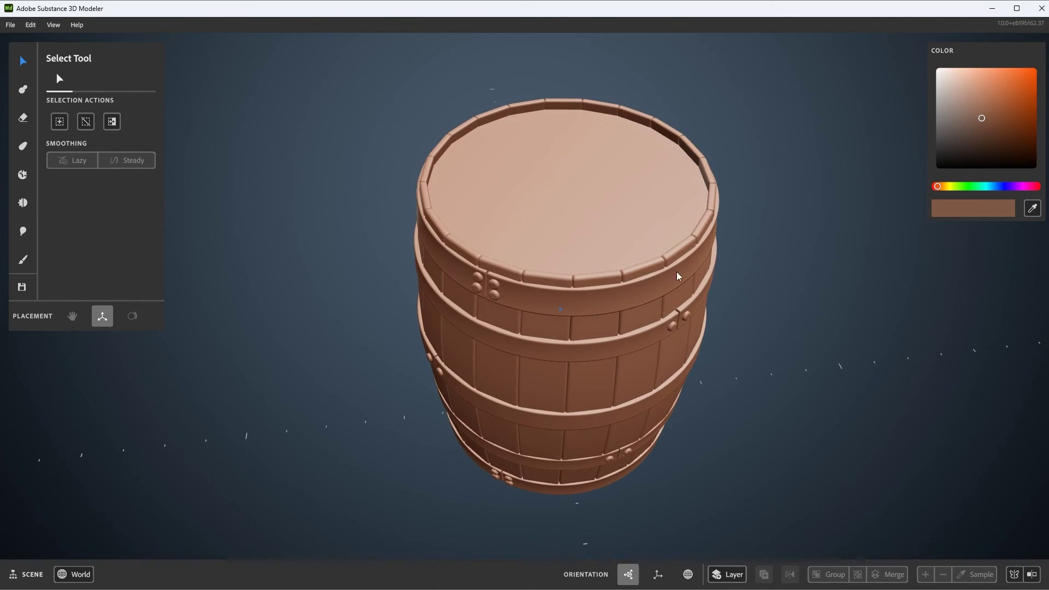
scroll(631, 244, up, 3)
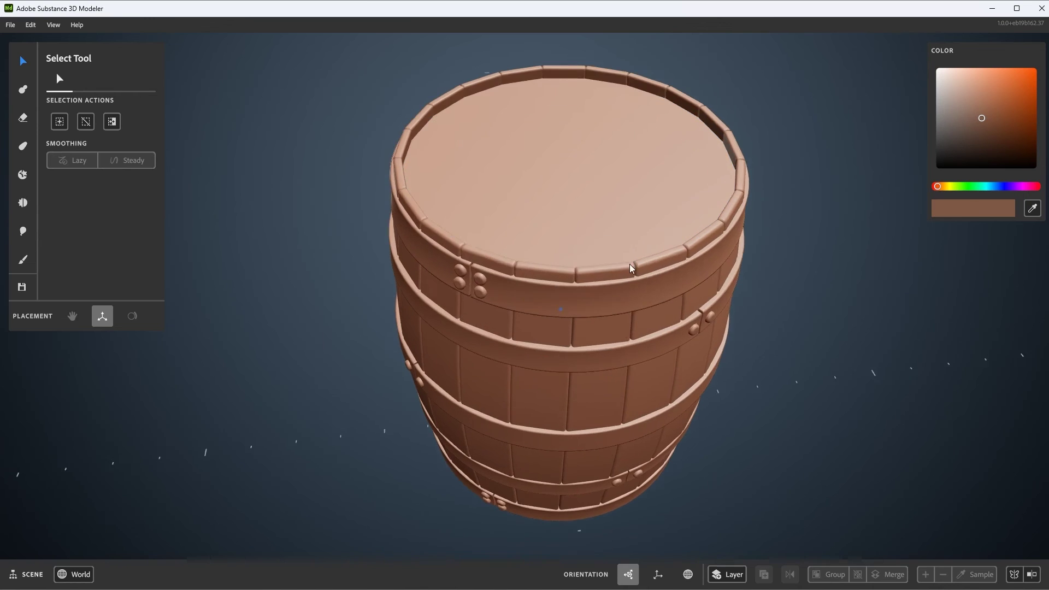
scroll(603, 199, down, 2)
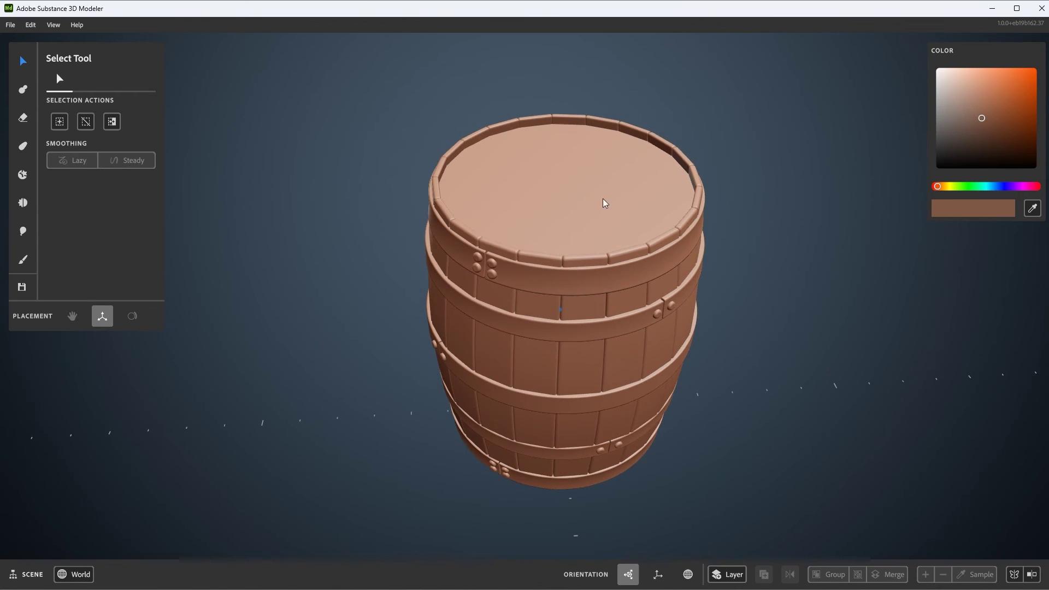
Start erasing on the lid layer with a reset cylinder primitive and position it over the lid near the rim.
key(e)
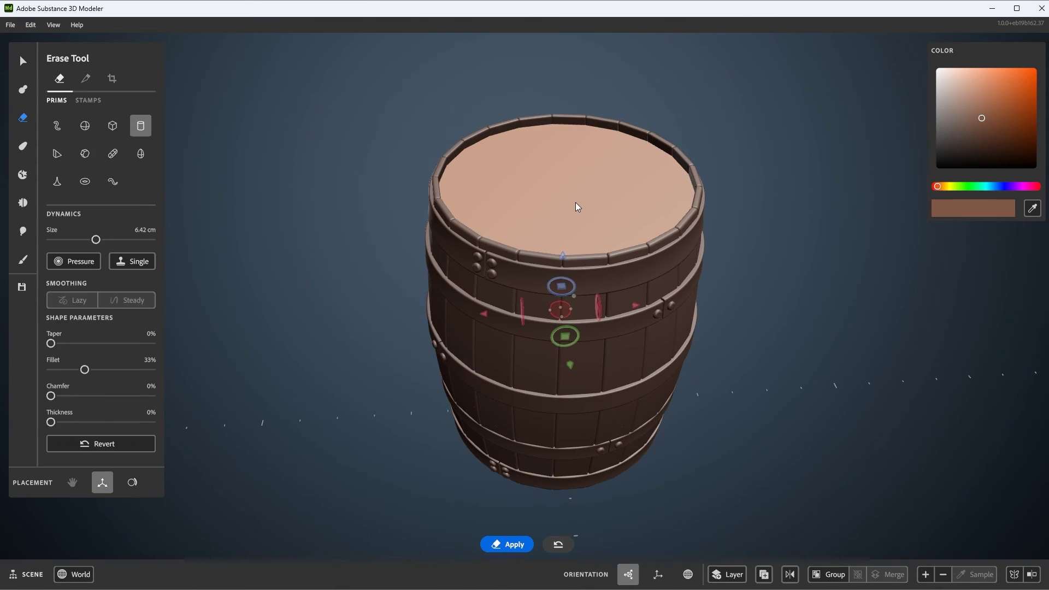
scroll(581, 215, up, 2)
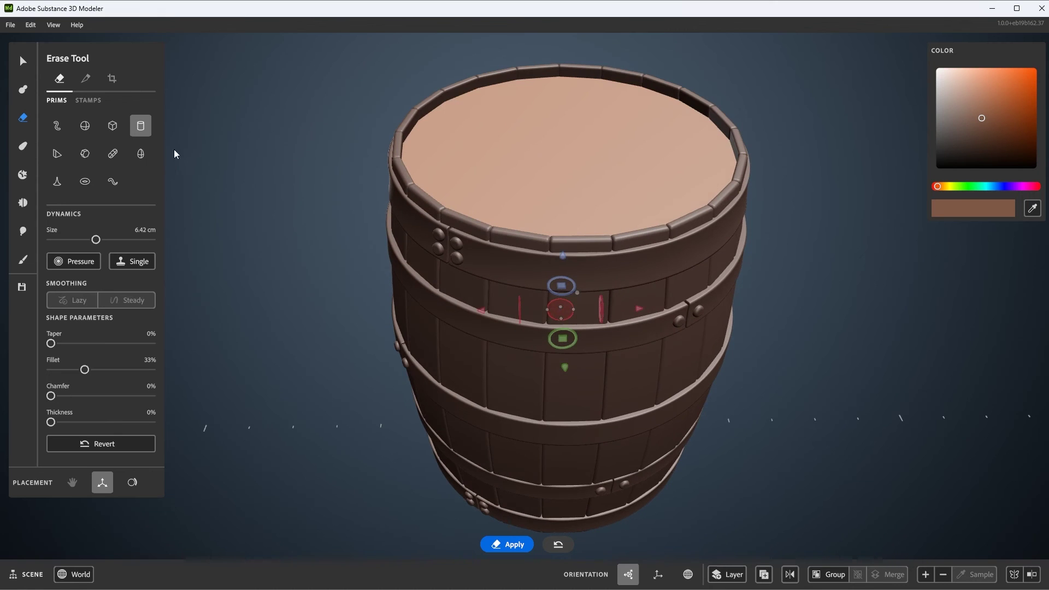
click(146, 127)
drag(566, 238, 568, 54)
scroll(561, 120, up, 2)
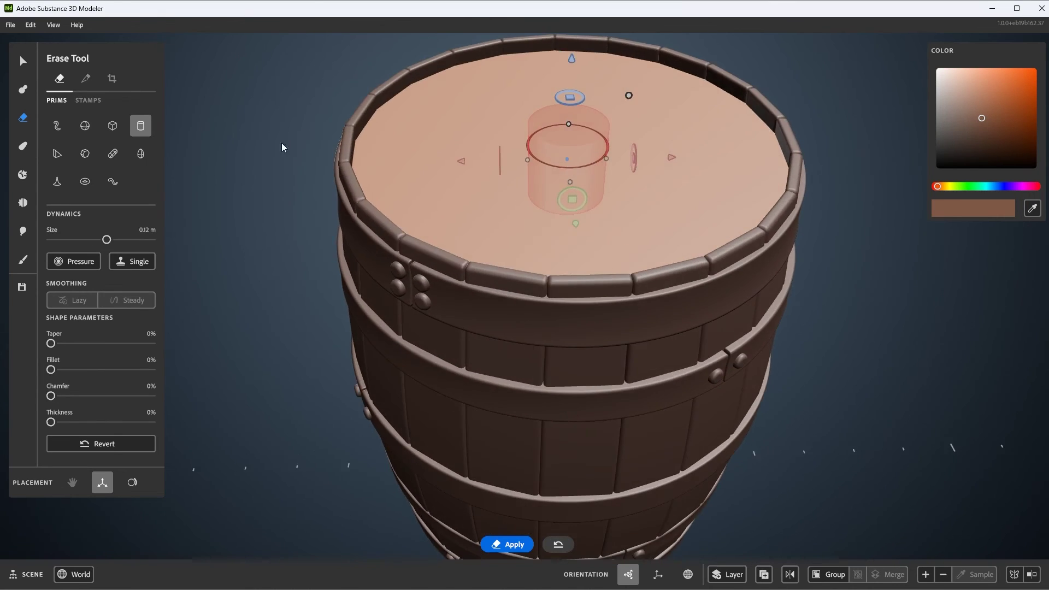
scroll(400, 159, down, 1)
alt+drag(401, 158, 576, 192)
scroll(604, 190, down, 2)
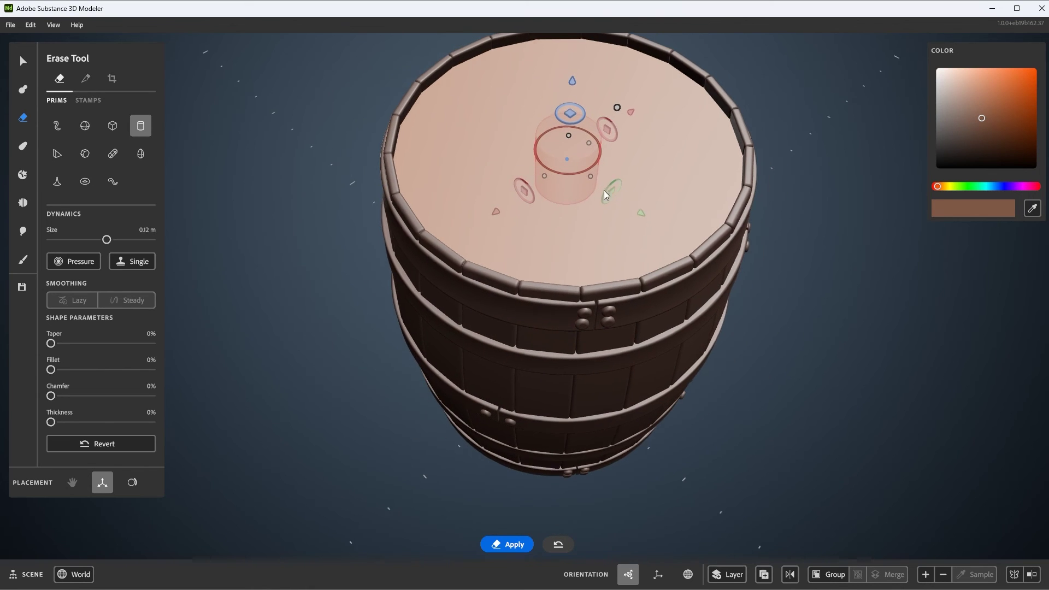
mouse_move(572, 117)
mouse_down()
mouse_move(658, 155)
mouse_move(682, 217)
mouse_move(621, 185)
mouse_up()
scroll(606, 189, up, 3)
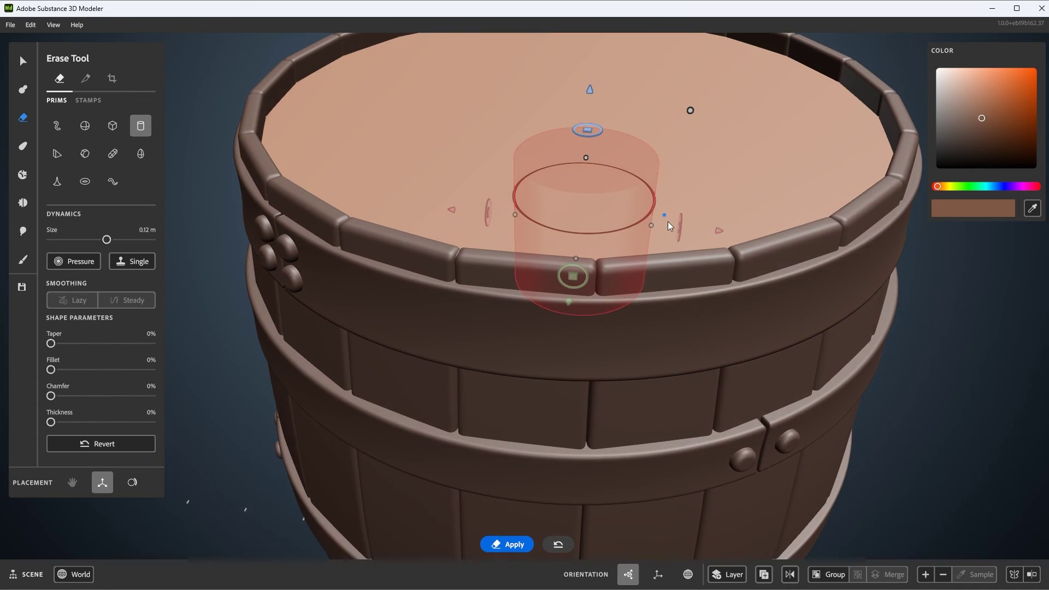
Switch the cylinder to clay, flatten it, and set its Fillet to 19% and Chamfer to 26%.
key(c)
mouse_move(663, 216)
alt+mouse_down()
mouse_move(628, 171)
mouse_move(676, 202)
mouse_move(617, 207)
mouse_move(588, 178)
mouse_move(578, 204)
alt+mouse_up()
drag(580, 131, 624, 196)
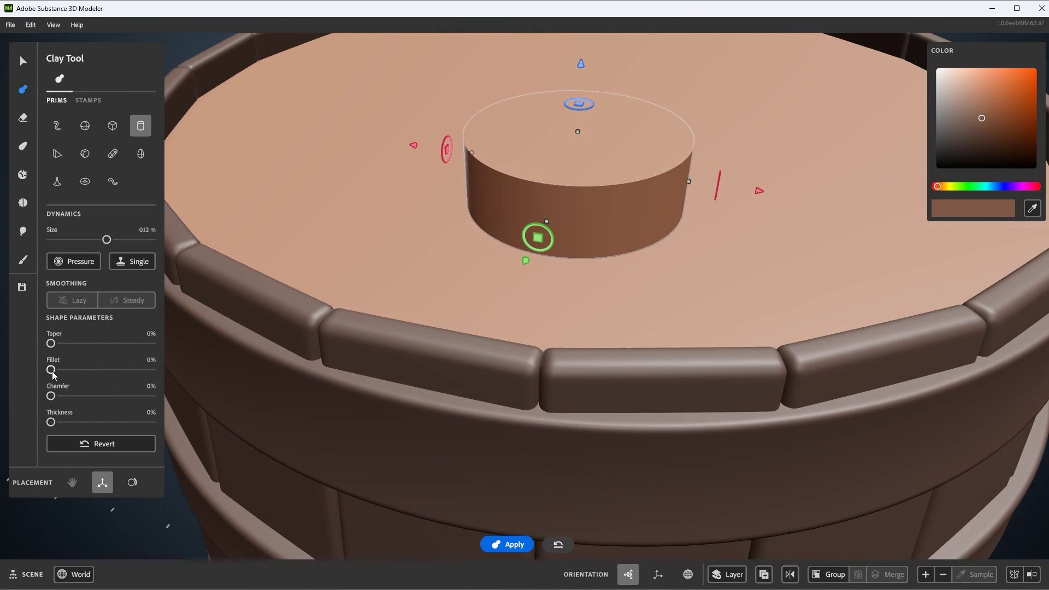
drag(52, 370, 78, 399)
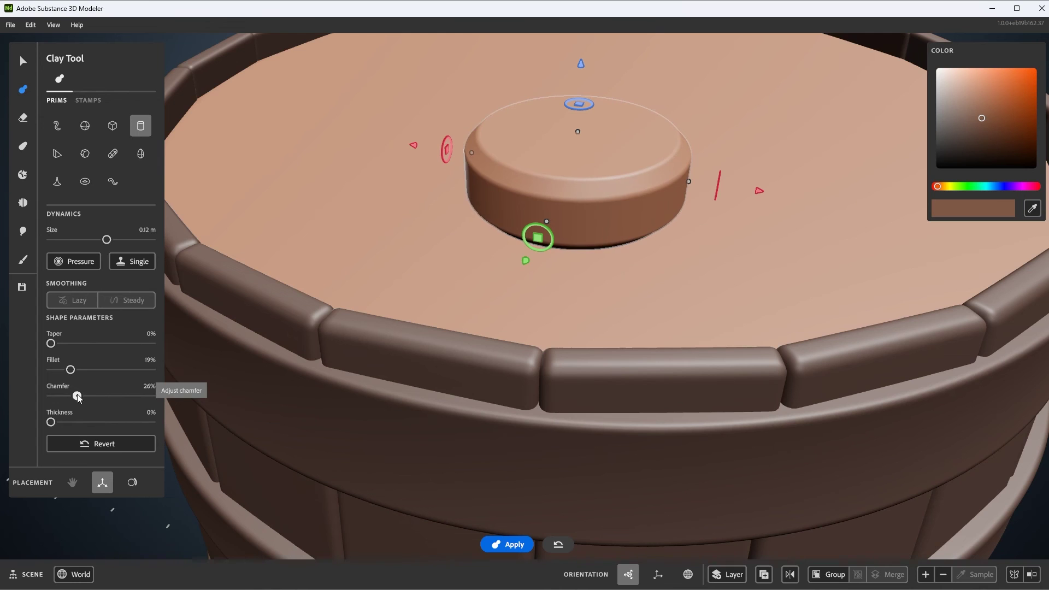
Switch back to erasing and lower the flattened cylinder so it cuts into the lid.
scroll(532, 231, down, 2)
mouse_move(533, 231)
alt+mouse_down()
mouse_move(532, 201)
mouse_move(615, 208)
mouse_move(598, 110)
mouse_move(597, 135)
alt+mouse_up()
scroll(532, 201, down, 1)
scroll(597, 109, down, 1)
key(e)
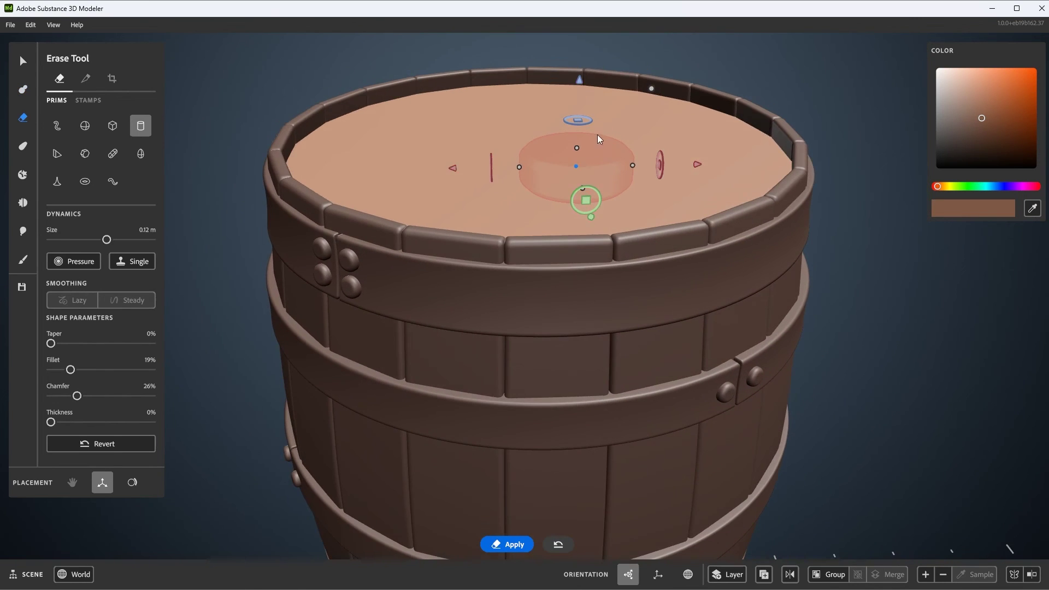
drag(579, 77, 591, 127)
Try to erase a round hole in the lid with the cylinder.
scroll(627, 176, up, 2)
alt+drag(627, 175, 587, 215)
scroll(635, 268, down, 4)
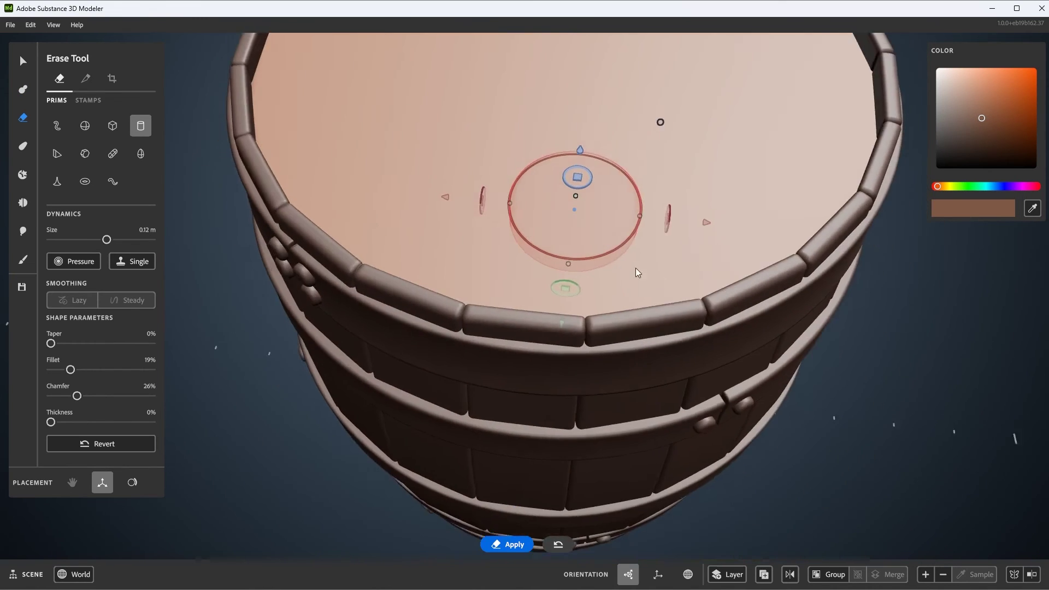
scroll(642, 244, up, 4)
alt+drag(673, 215, 620, 241)
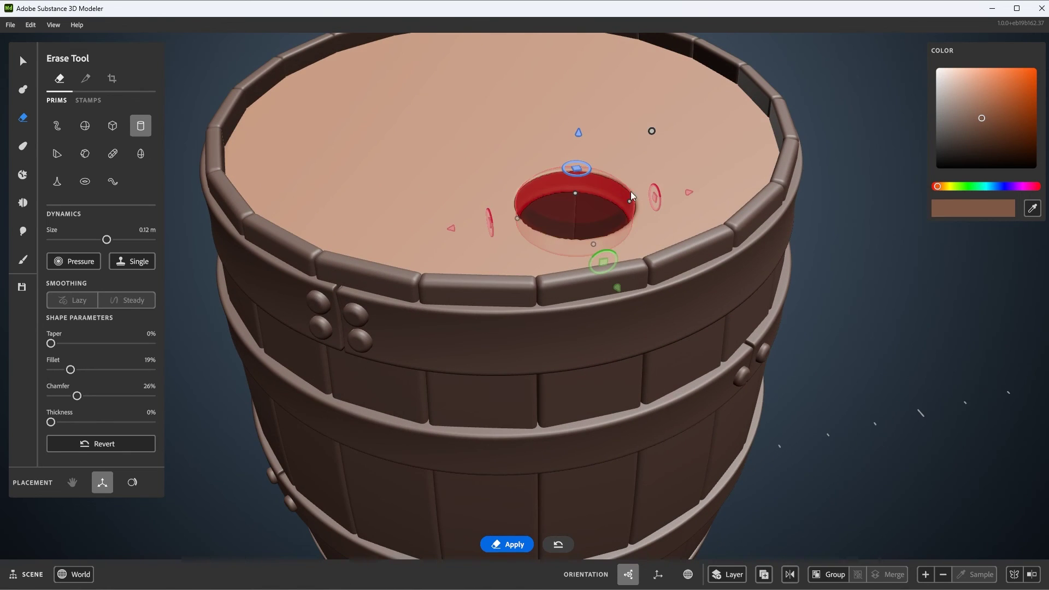
mouse_move(631, 191)
alt+mouse_down()
mouse_move(621, 230)
mouse_move(578, 261)
mouse_move(651, 225)
mouse_move(660, 231)
alt+mouse_up()
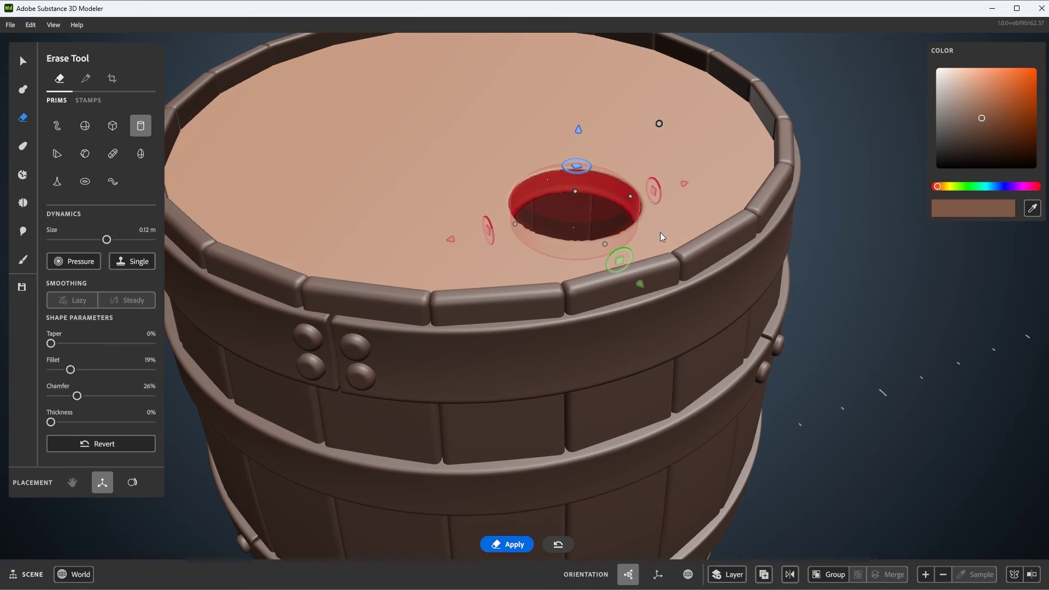
alt+right_drag(608, 218, 635, 255)
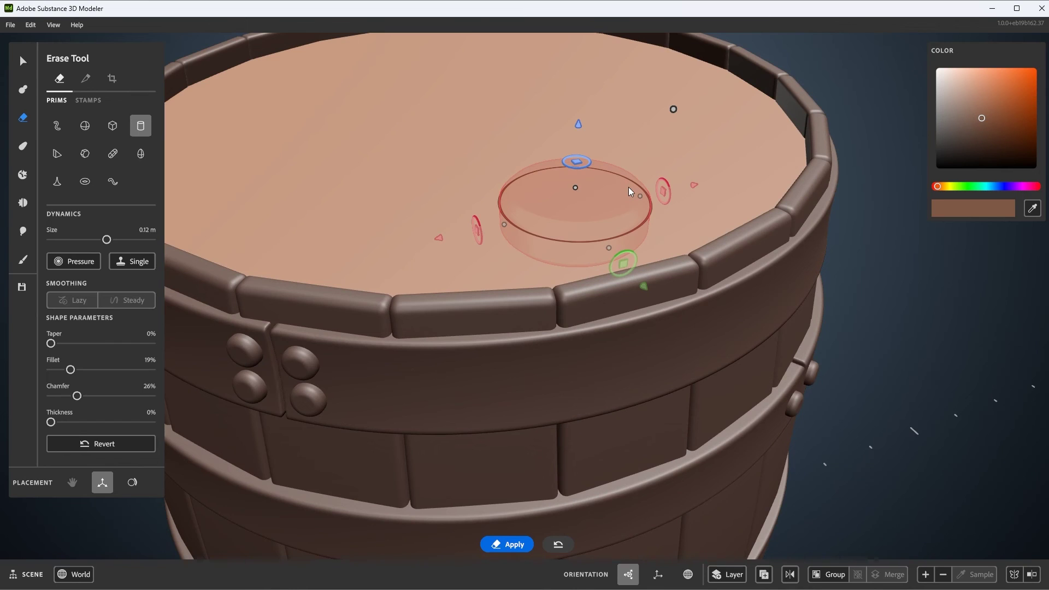
Split a round plug out of the lid with the Split tool's cylinder.
click(85, 79)
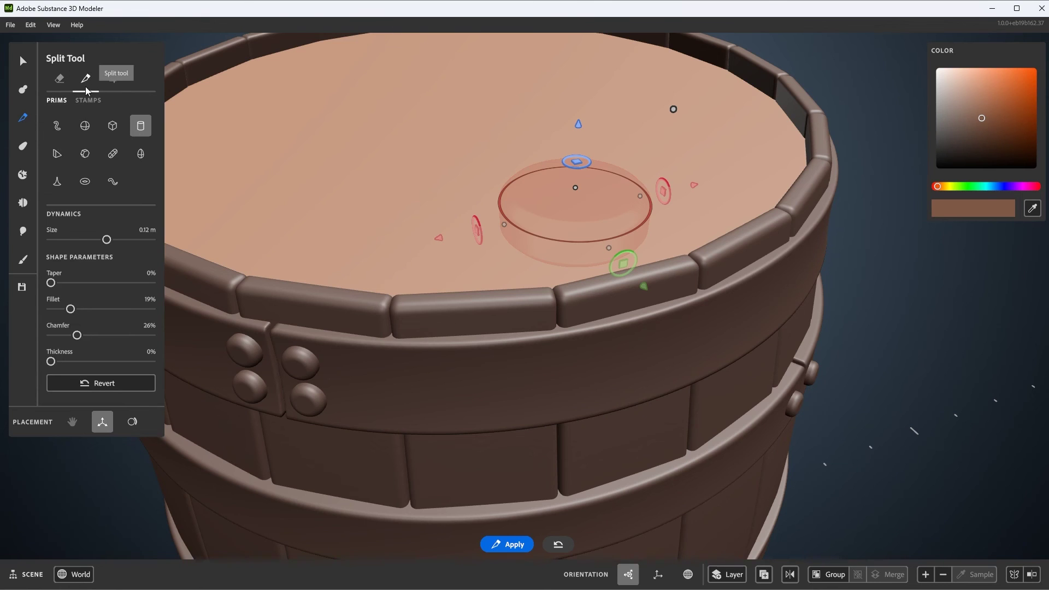
scroll(589, 202, down, 2)
mouse_move(588, 202)
alt+mouse_down()
mouse_move(611, 208)
mouse_move(608, 200)
alt+mouse_up()
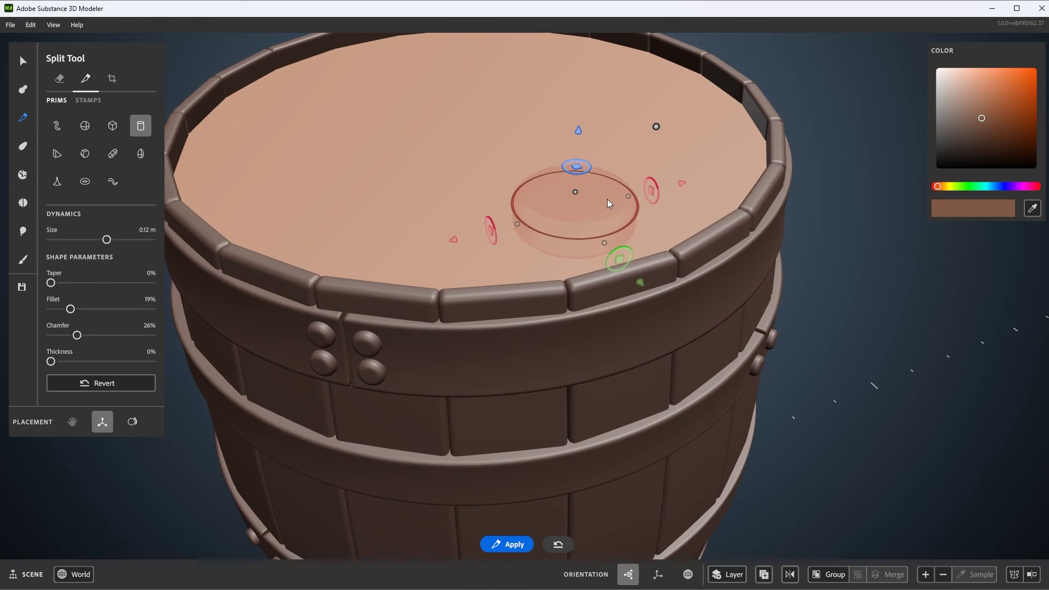
key(Return)
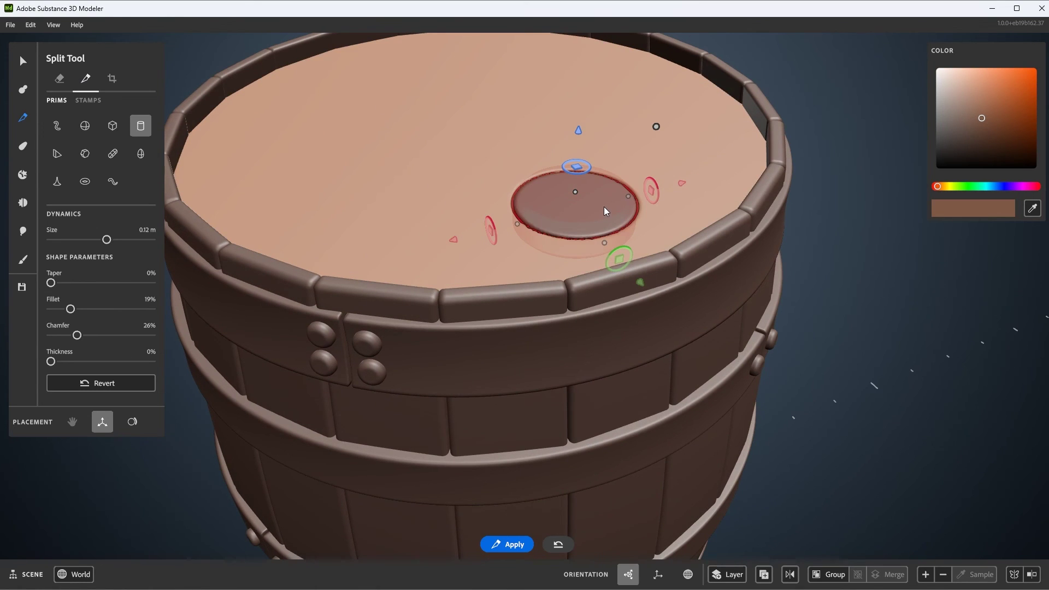
Try lowering the split-out round plug slightly into the lid.
mouse_move(608, 212)
alt+mouse_down()
mouse_move(594, 194)
mouse_move(609, 210)
alt+mouse_up()
click(20, 62)
click(261, 71)
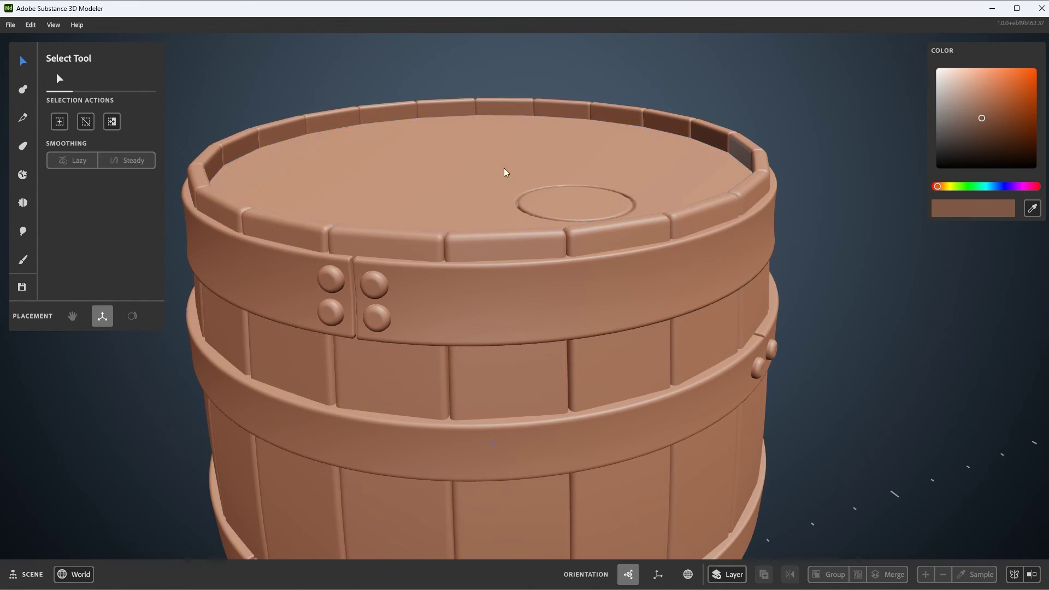
alt+drag(503, 168, 482, 267)
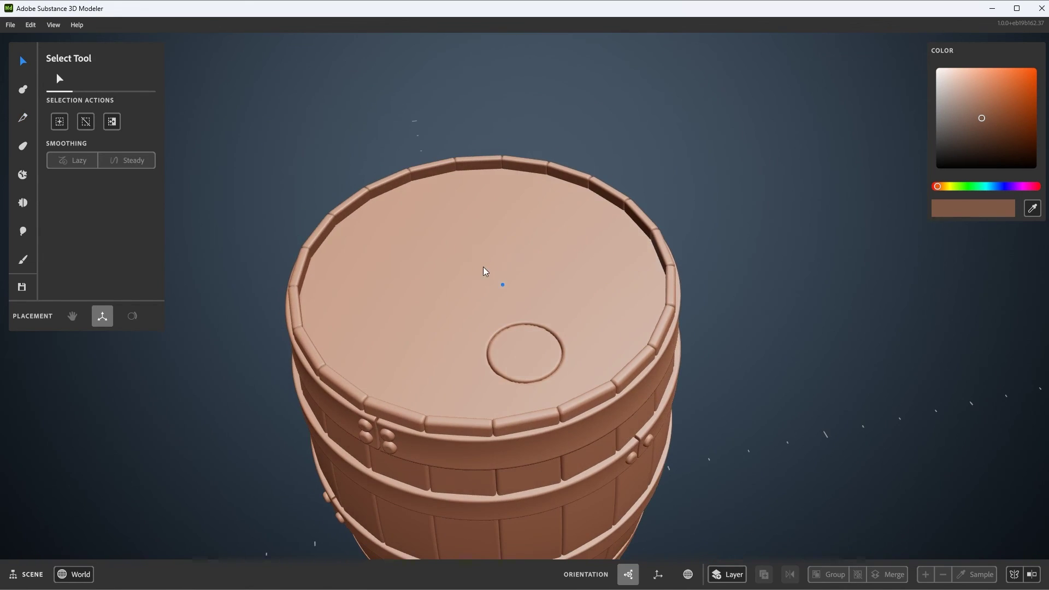
click(519, 344)
alt+drag(533, 355, 527, 281)
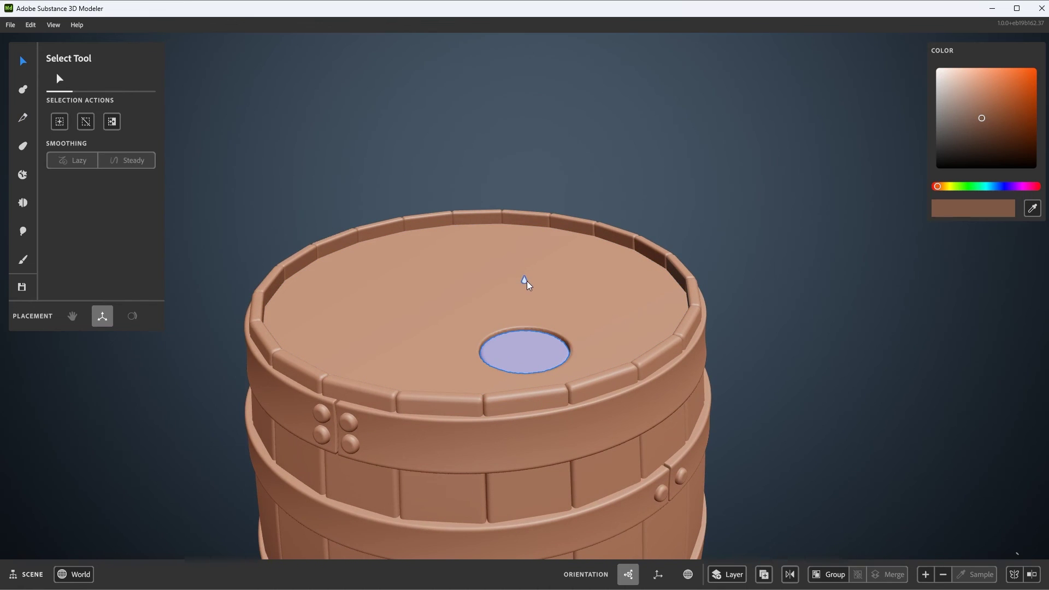
click(807, 269)
scroll(587, 312, down, 3)
alt+drag(586, 310, 580, 339)
scroll(578, 349, up, 3)
scroll(579, 353, up, 2)
scroll(604, 310, up, 2)
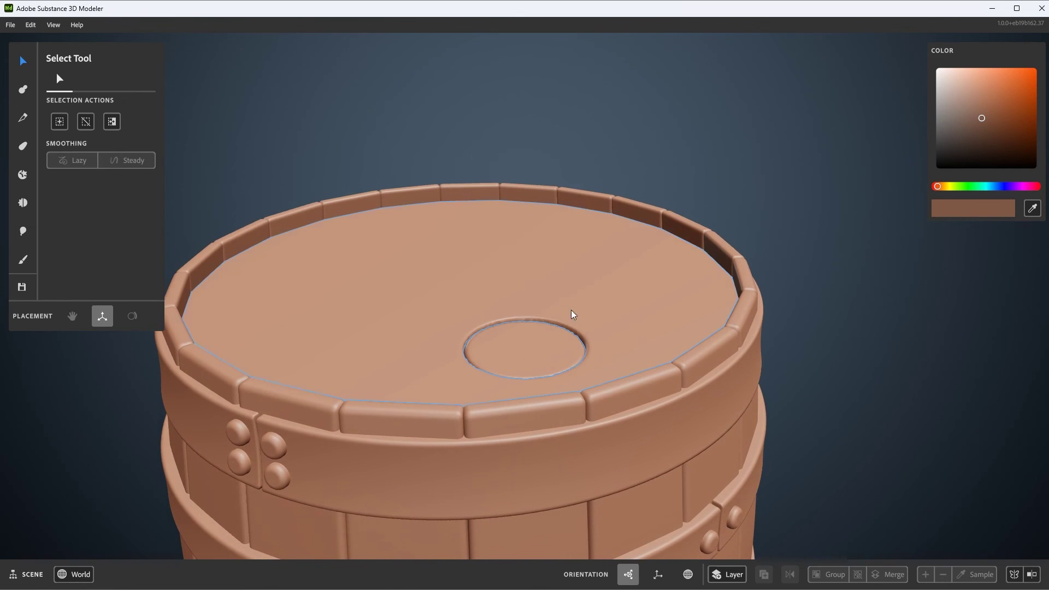
Undo the plug's lowering and the split, back to the active cylinder in the lid.
key(ctrl+z)
key(ctrl+z)
key(ctrl+z)
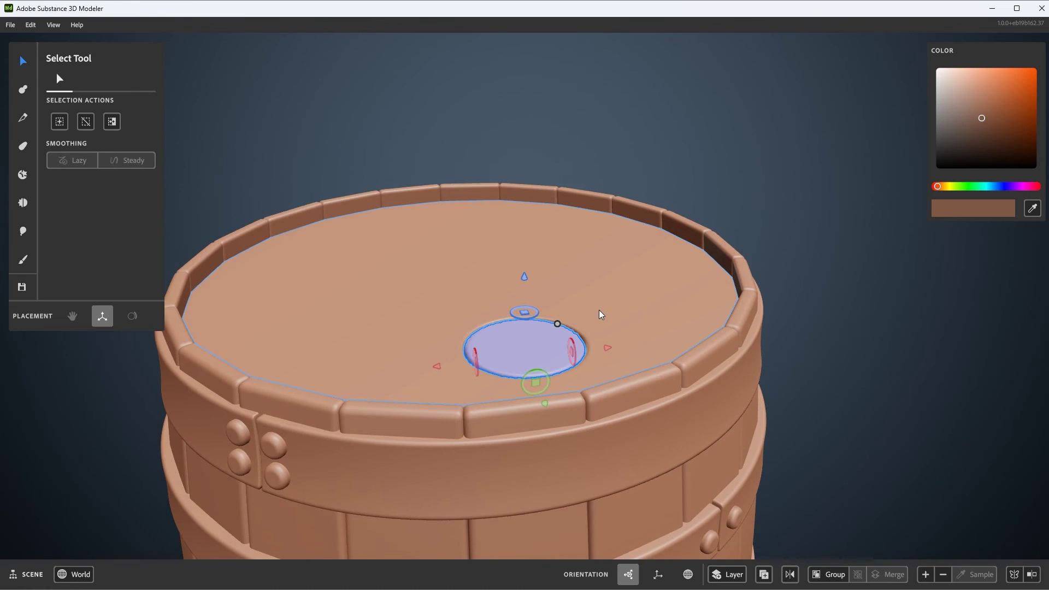
key(ctrl+z)
key(ctrl+z)
alt+drag(598, 309, 629, 296)
key(ctrl+z)
key(Return)
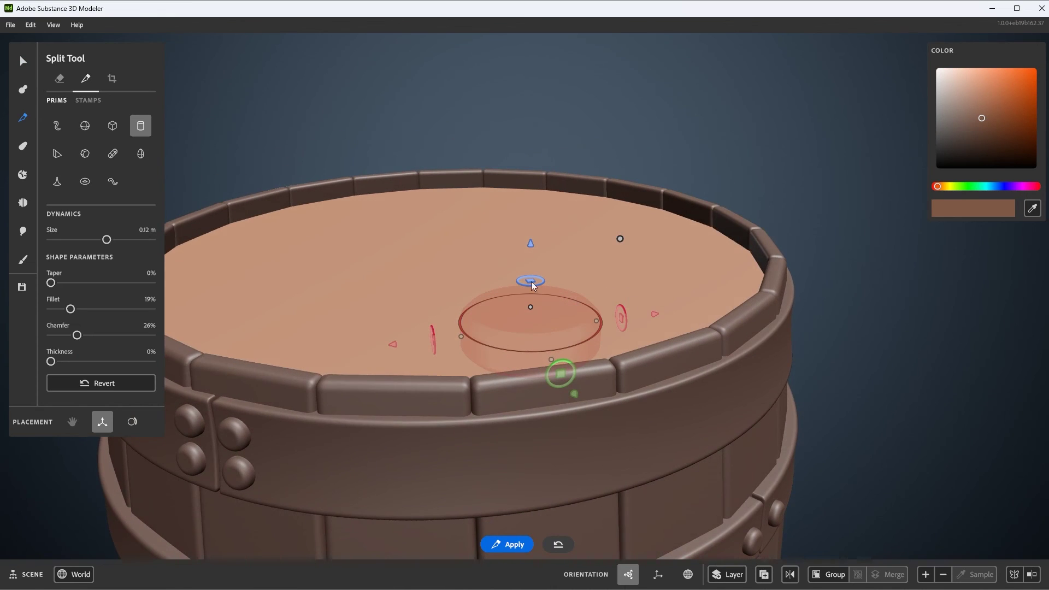
Erase a round hole in the lid with the cylinder and switch the cylinder to clay.
click(61, 80)
alt+drag(437, 265, 447, 272)
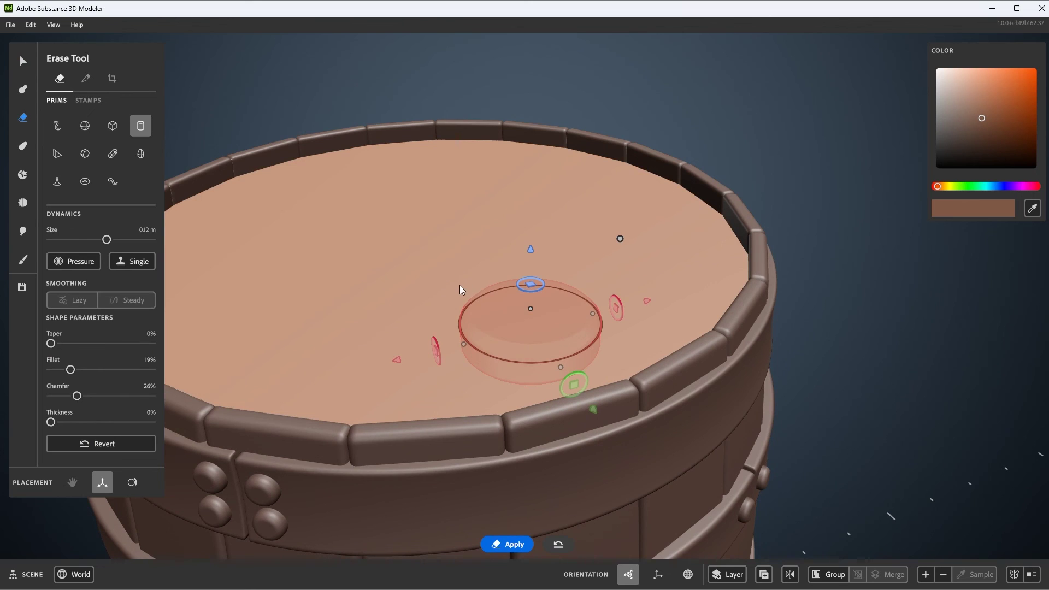
key(c)
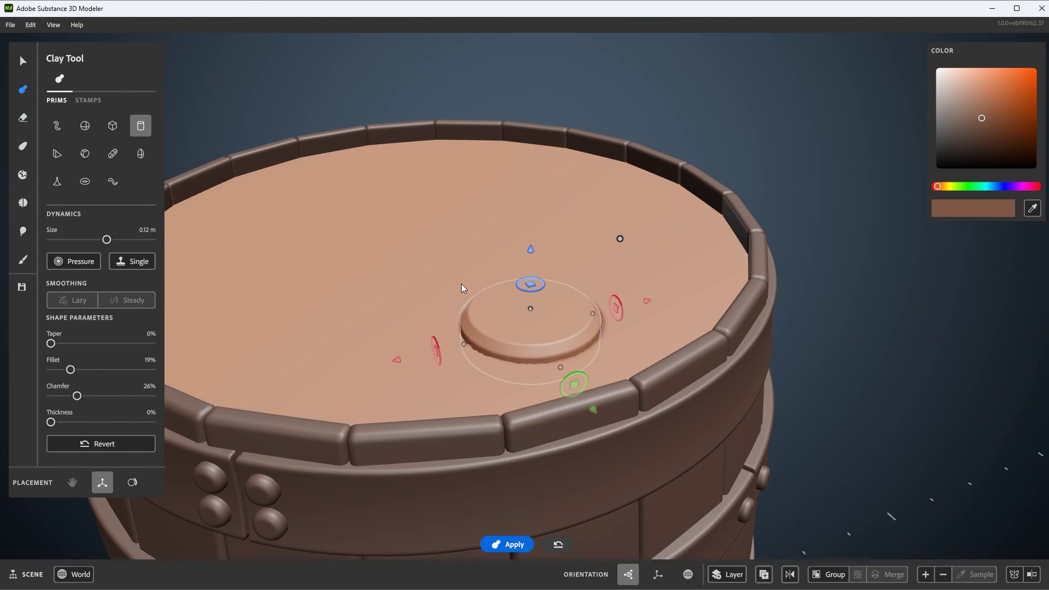
Try putting the clay cylinder on a new layer and raising it above the lid, and undo this.
right_click(767, 140)
click(801, 249)
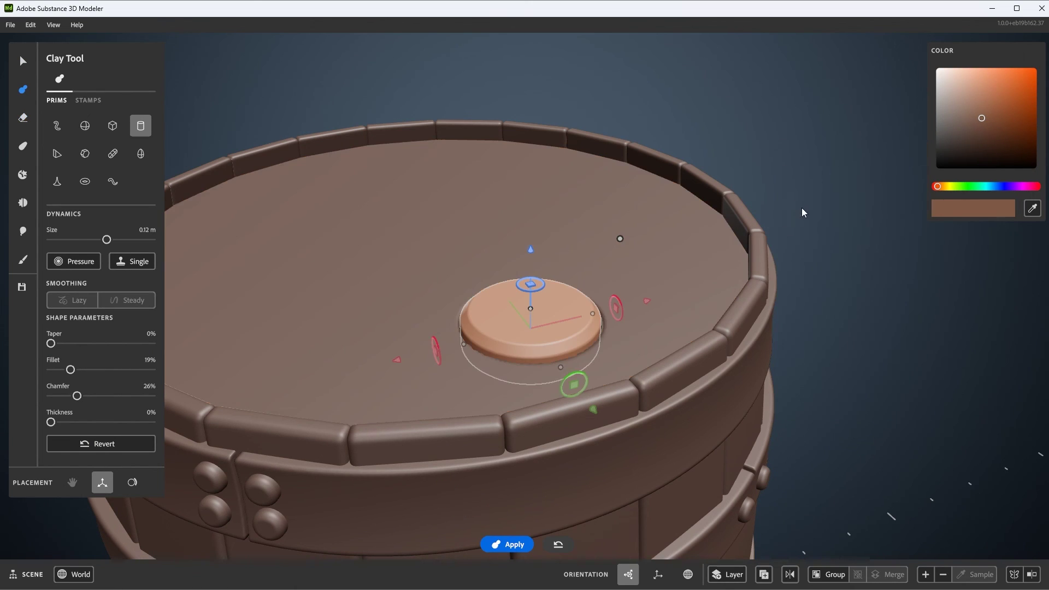
middle_drag(634, 218, 540, 258)
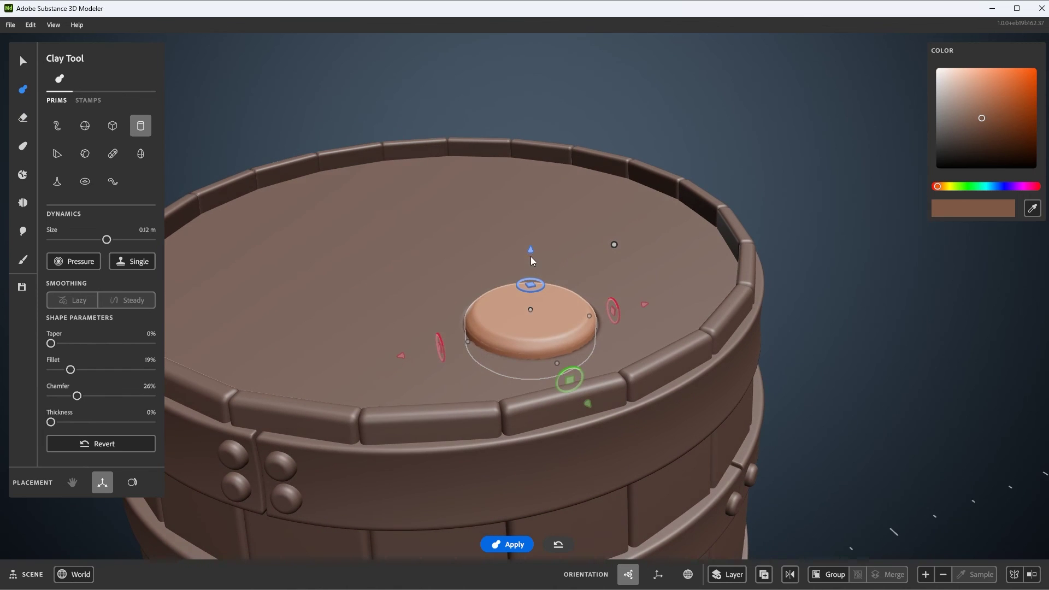
drag(530, 250, 536, 126)
middle_drag(536, 125, 614, 332)
key(ctrl+z)
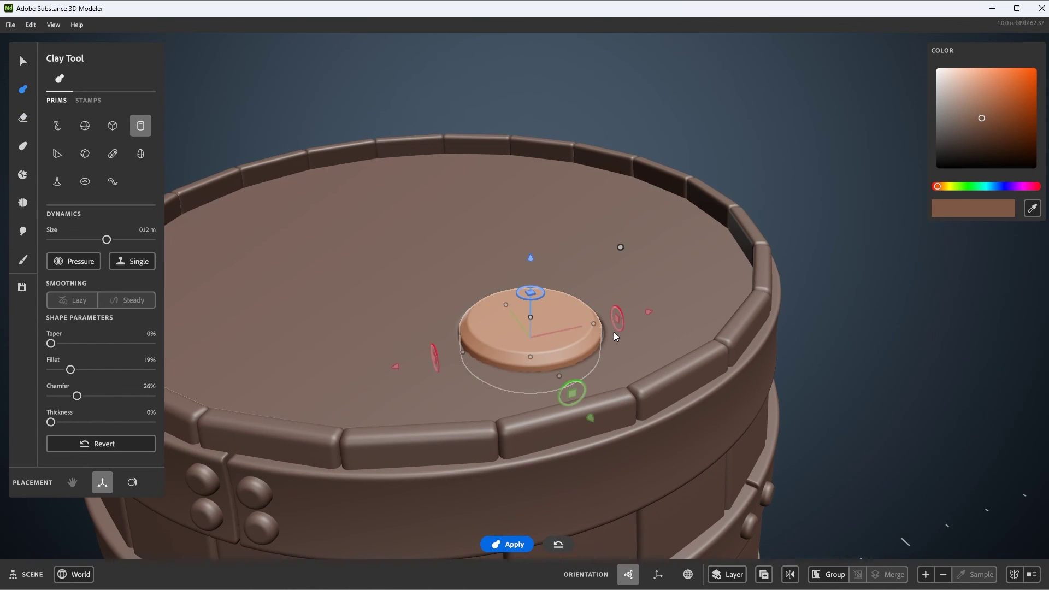
Increase the lid's resolution three times to smooth the edge of the round hole.
scroll(601, 314, up, 2)
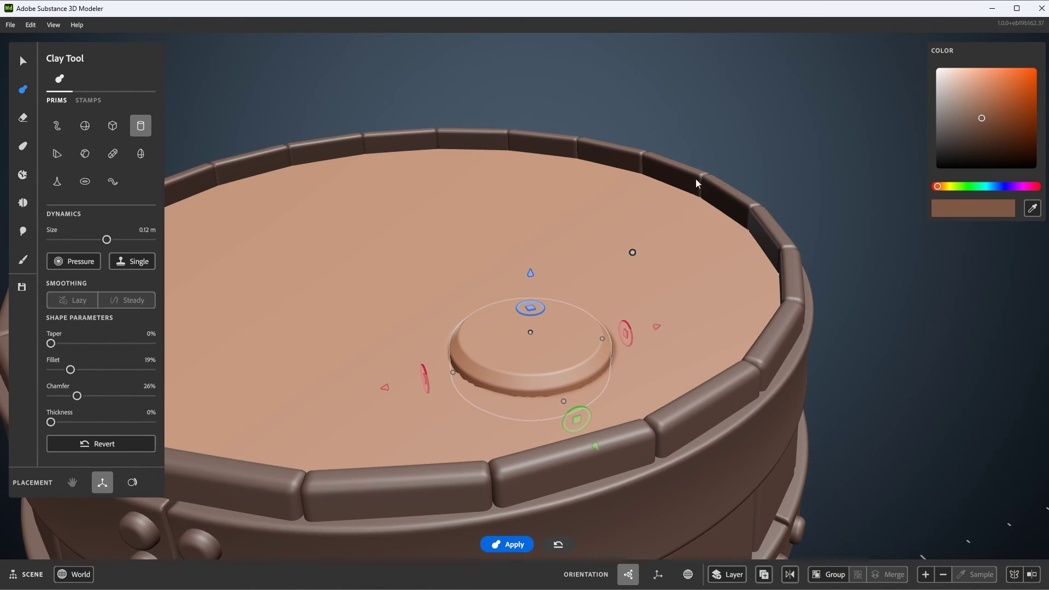
right_click(719, 142)
click(741, 344)
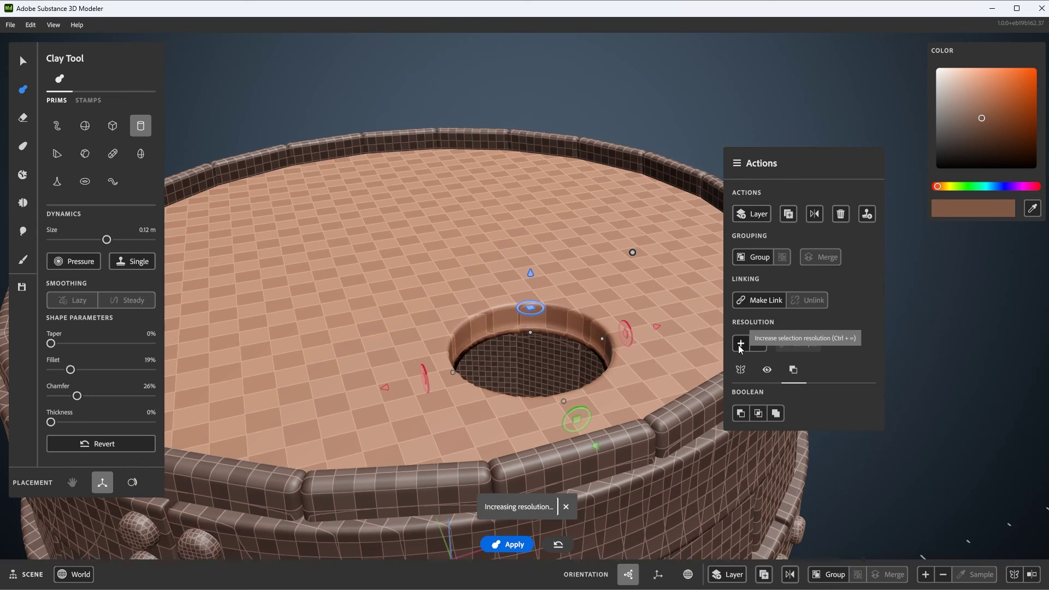
click(741, 345)
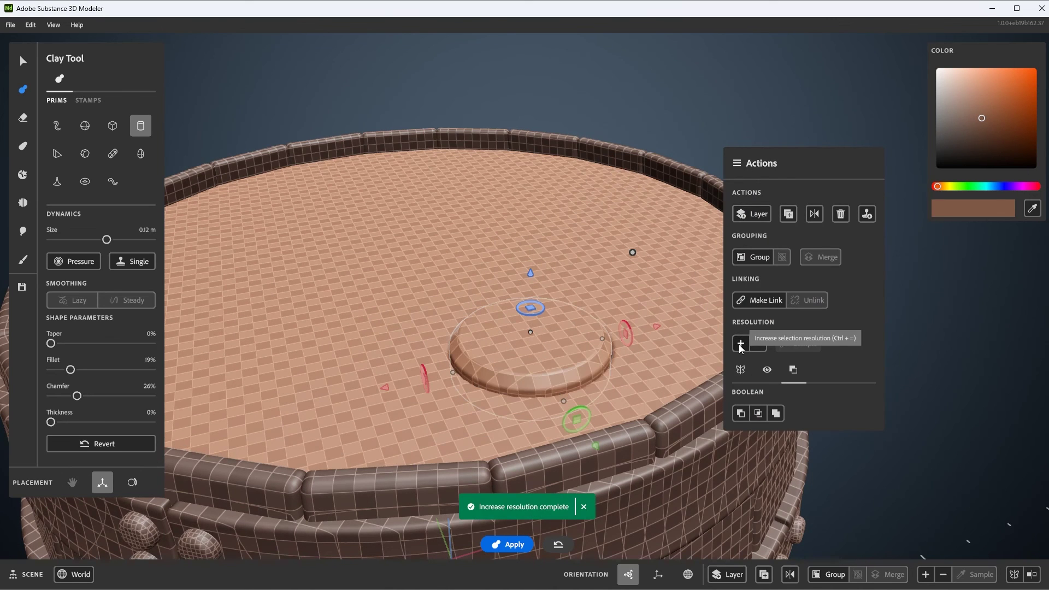
click(740, 344)
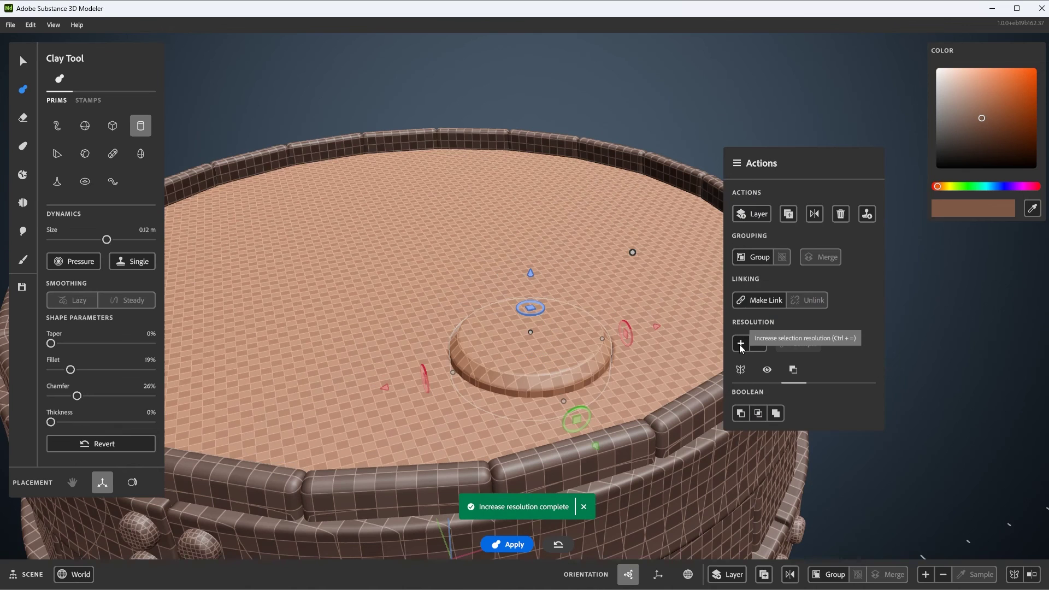
scroll(650, 328, down, 2)
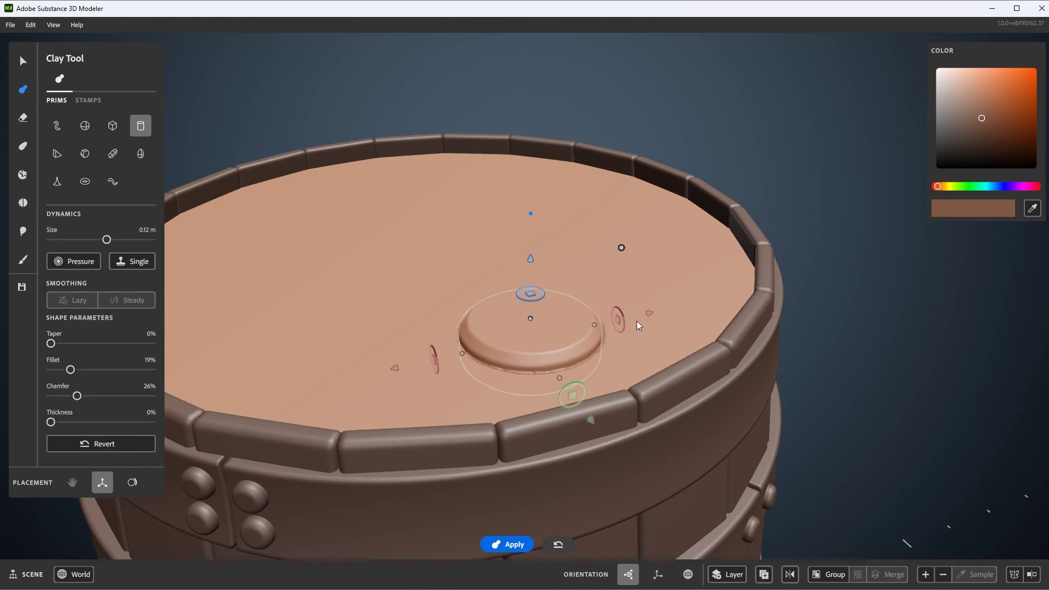
scroll(621, 339, up, 2)
Create the clay cylinder as a plug on a new layer and lower it into the lid's round hole.
right_click(727, 188)
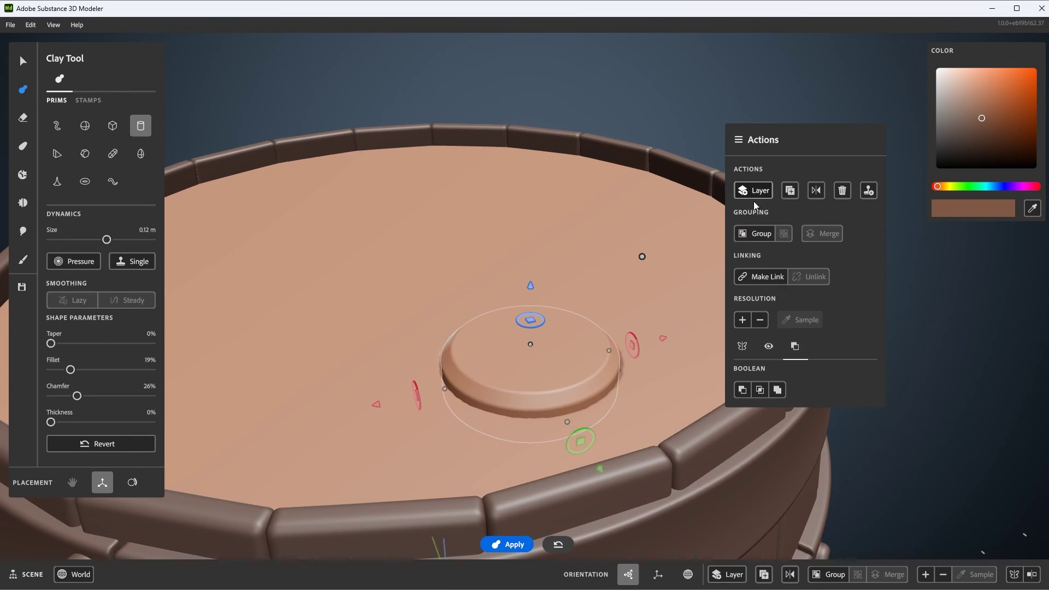
click(754, 193)
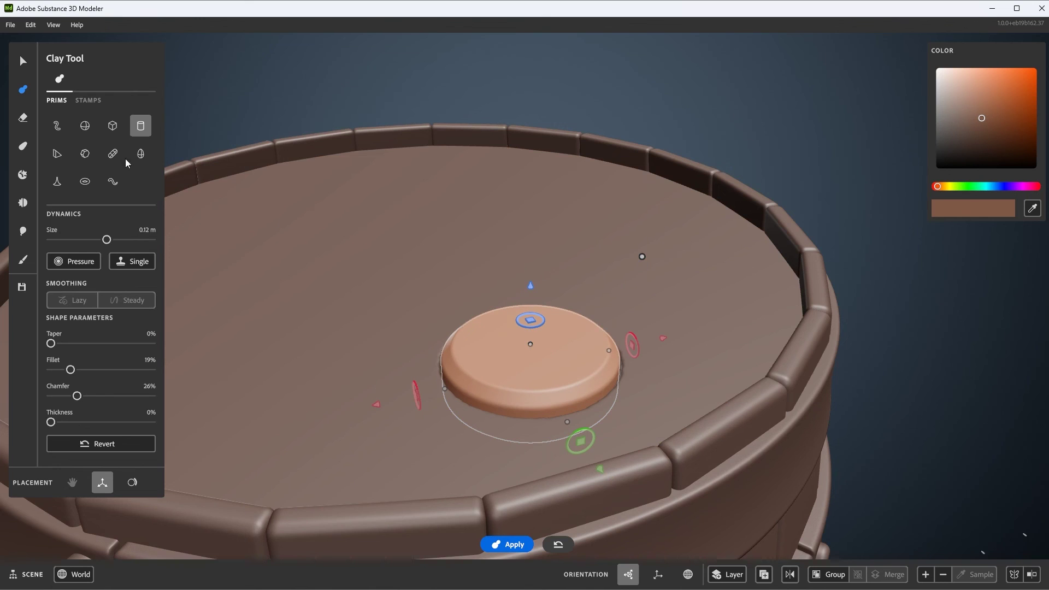
click(30, 68)
scroll(580, 293, down, 2)
click(533, 328)
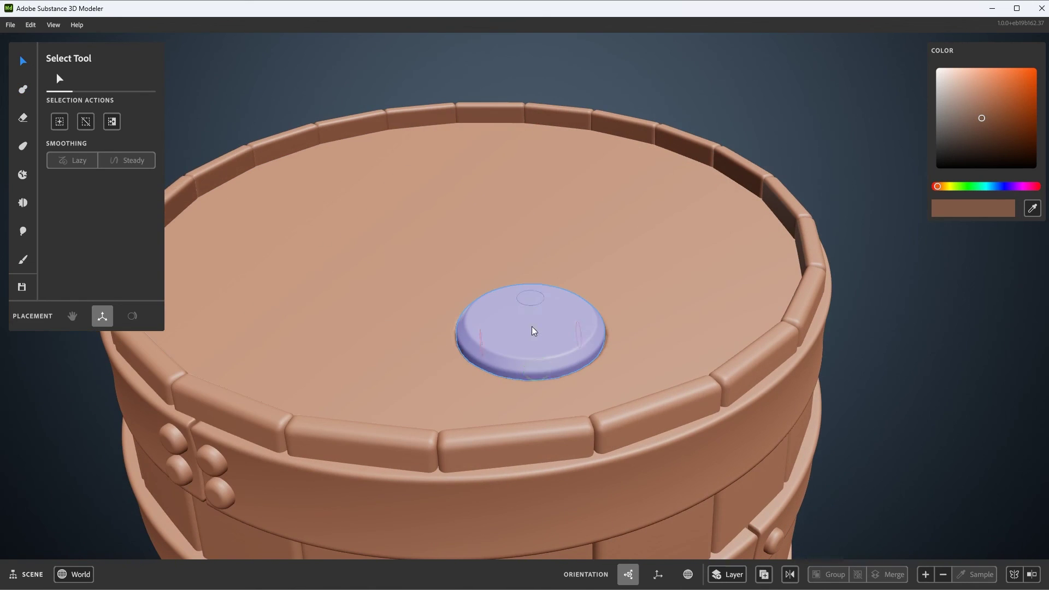
drag(530, 262, 532, 285)
click(681, 316)
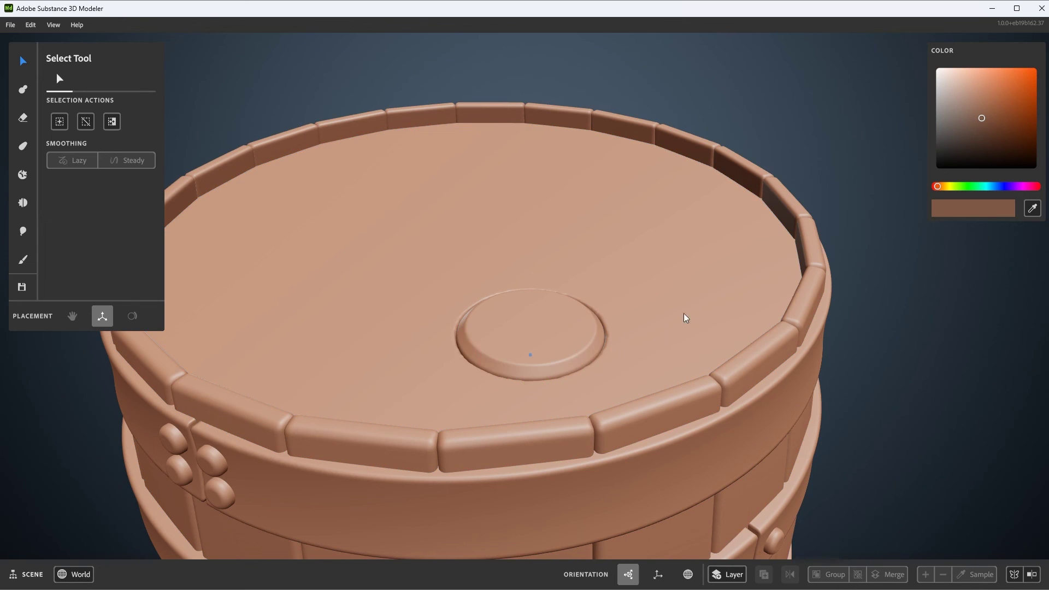
Select the lid around the plug and increase its resolution one more level.
scroll(576, 339, down, 3)
scroll(575, 336, down, 5)
scroll(552, 333, up, 5)
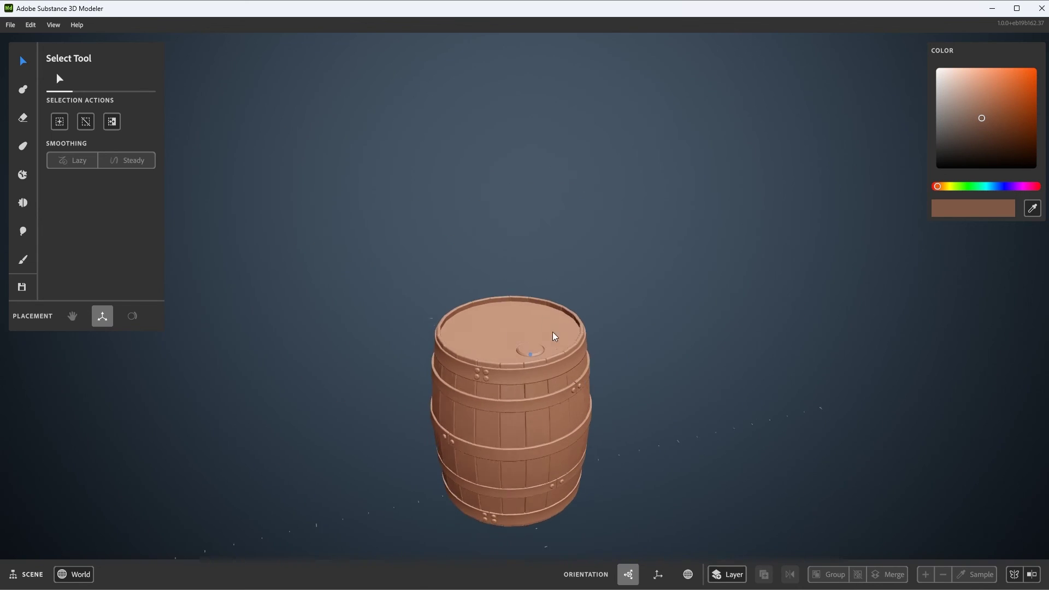
scroll(635, 371, up, 8)
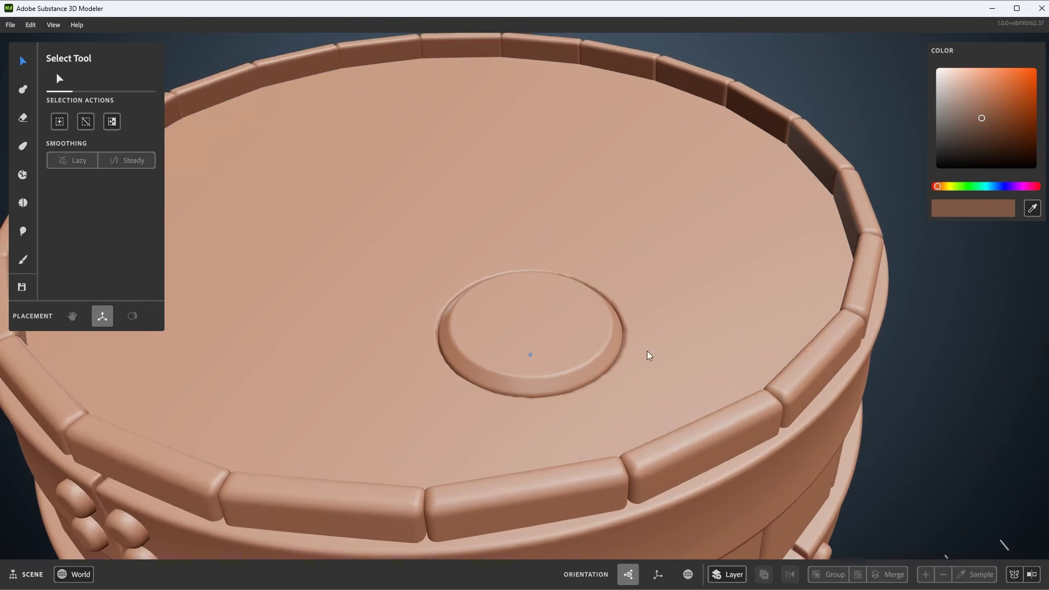
click(650, 332)
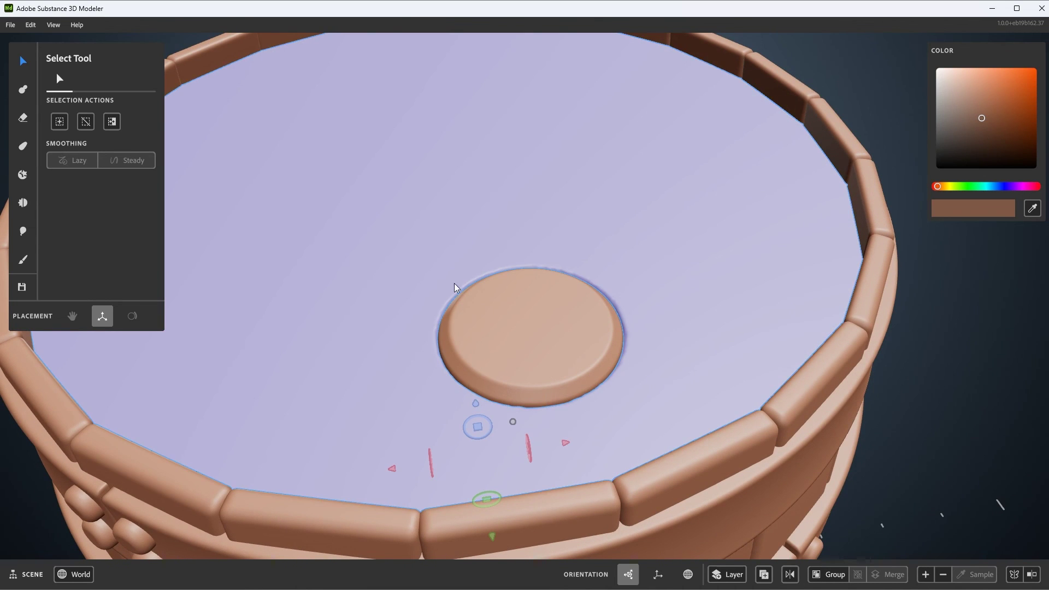
scroll(547, 284, up, 2)
scroll(513, 272, down, 5)
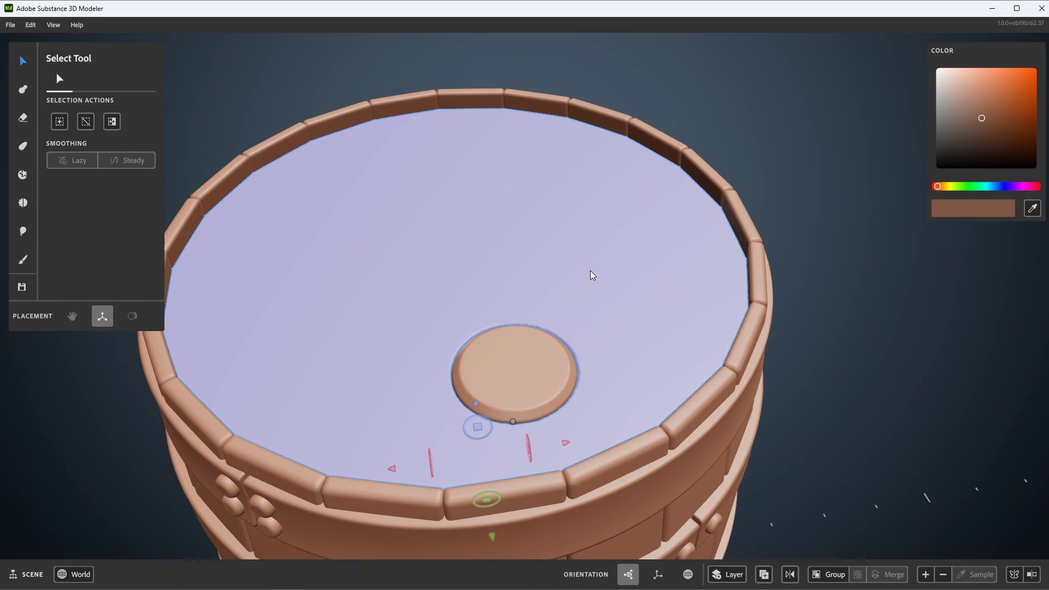
right_click(805, 164)
click(824, 359)
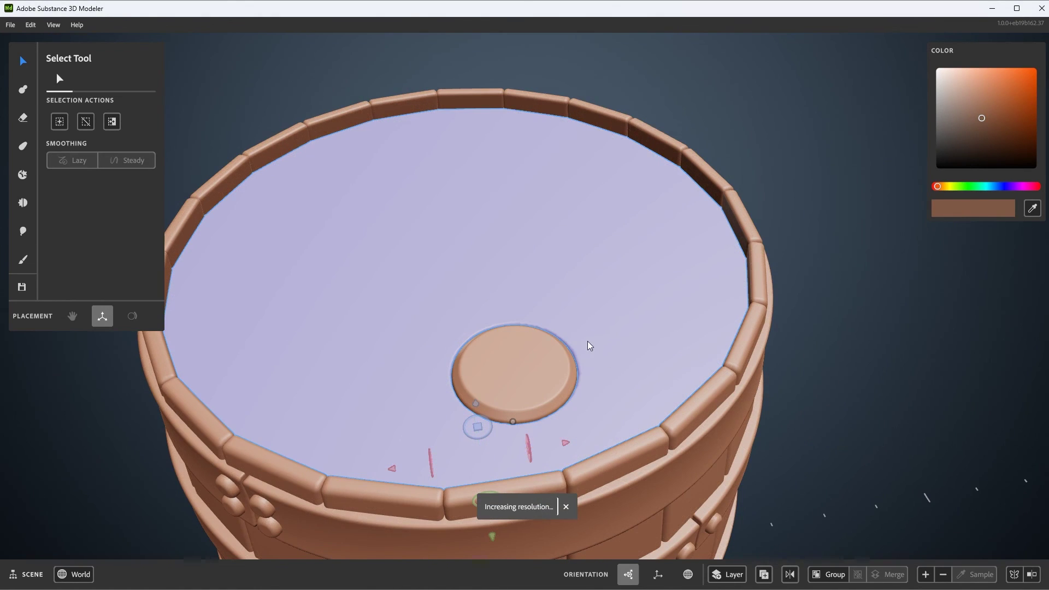
scroll(588, 346, up, 3)
Deselect the lid with the Select tool and examine the whole barrel.
key(c)
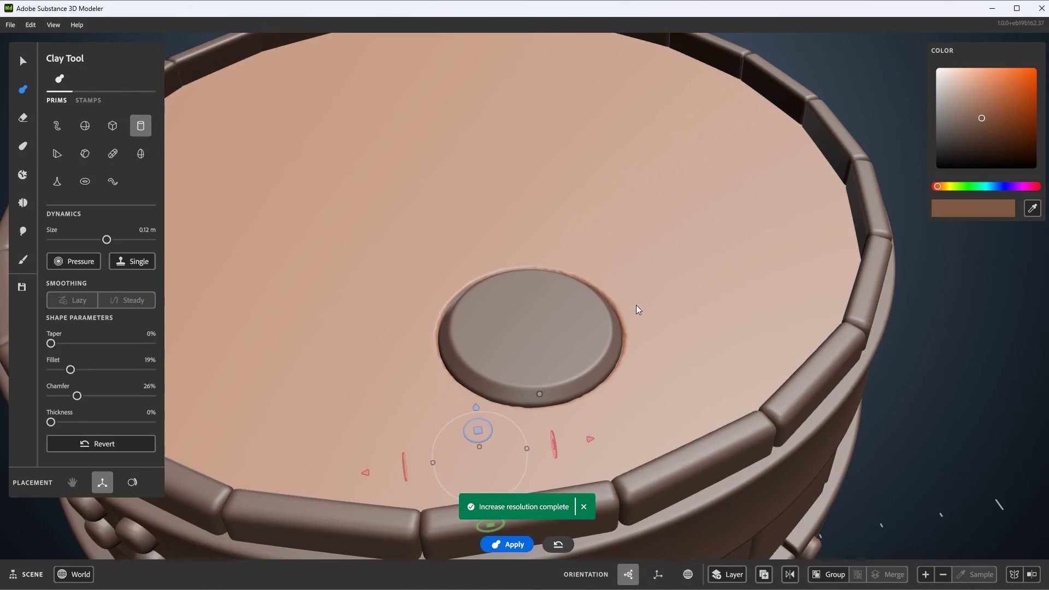
key(s)
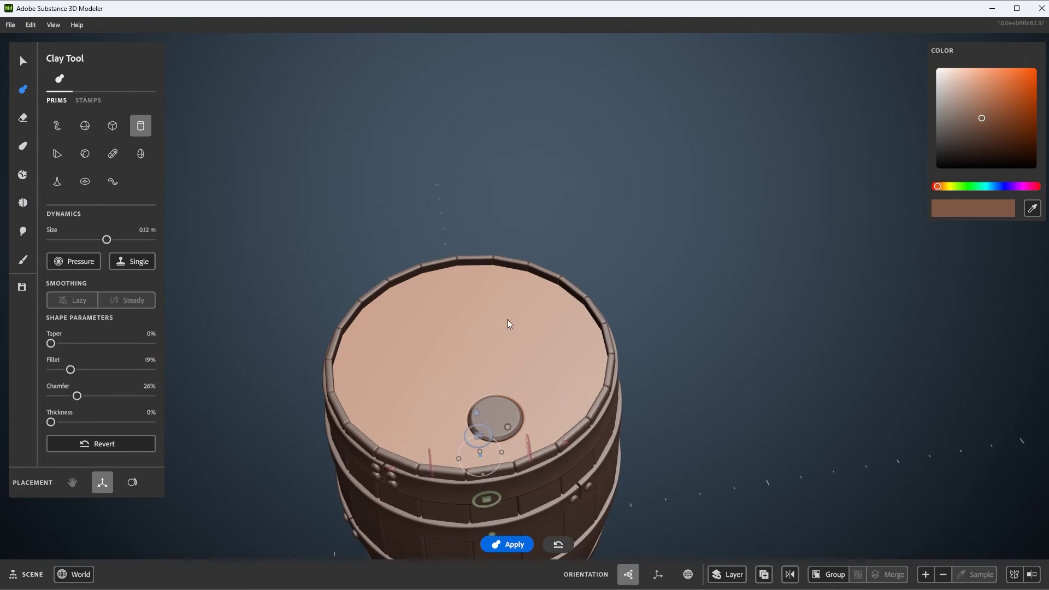
right_drag(540, 333, 621, 262)
click(24, 61)
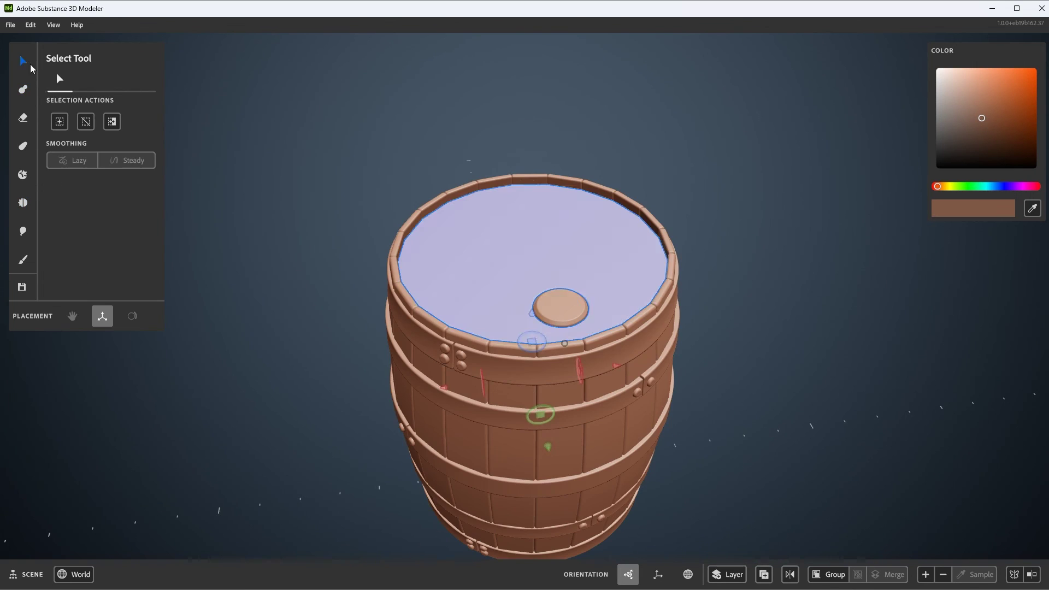
click(387, 218)
scroll(481, 317, down, 4)
middle_drag(486, 361, 510, 313)
right_drag(510, 313, 558, 322)
click(564, 315)
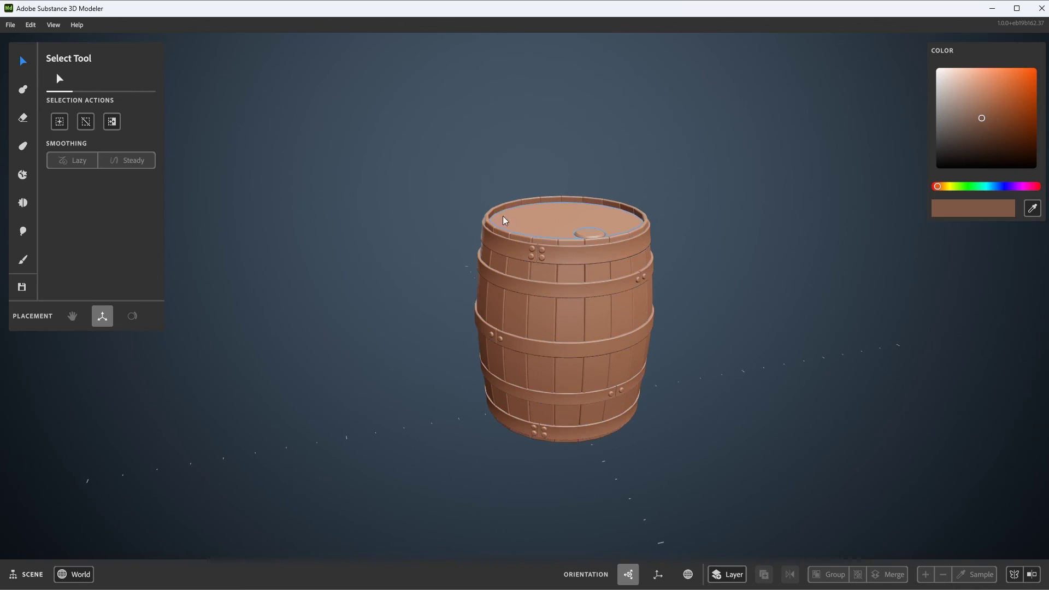
Open the scene's export settings, set the format to FBX and keep the Up axis on Auto.
click(10, 26)
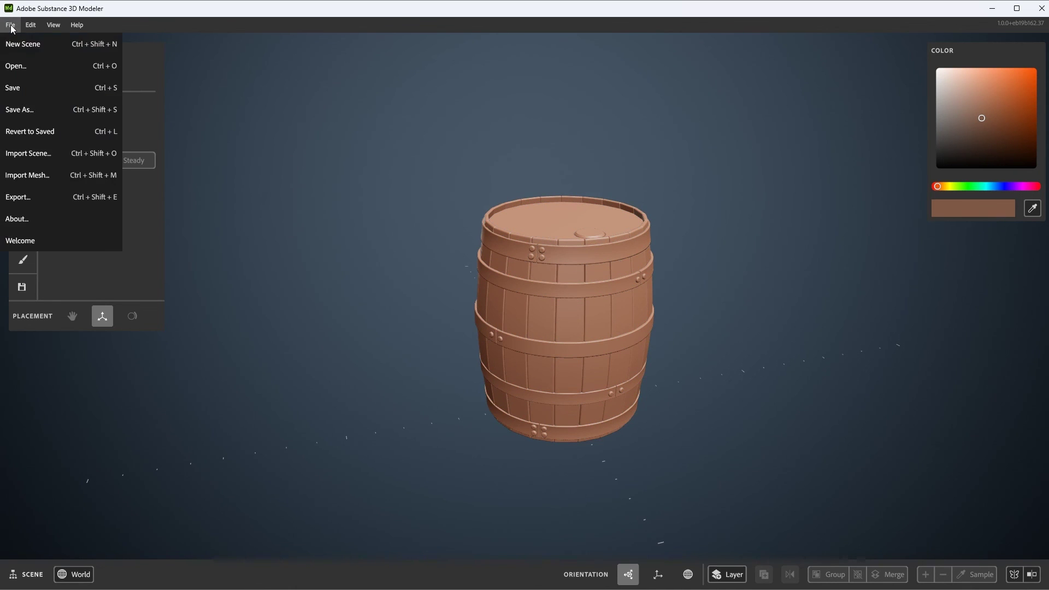
click(47, 197)
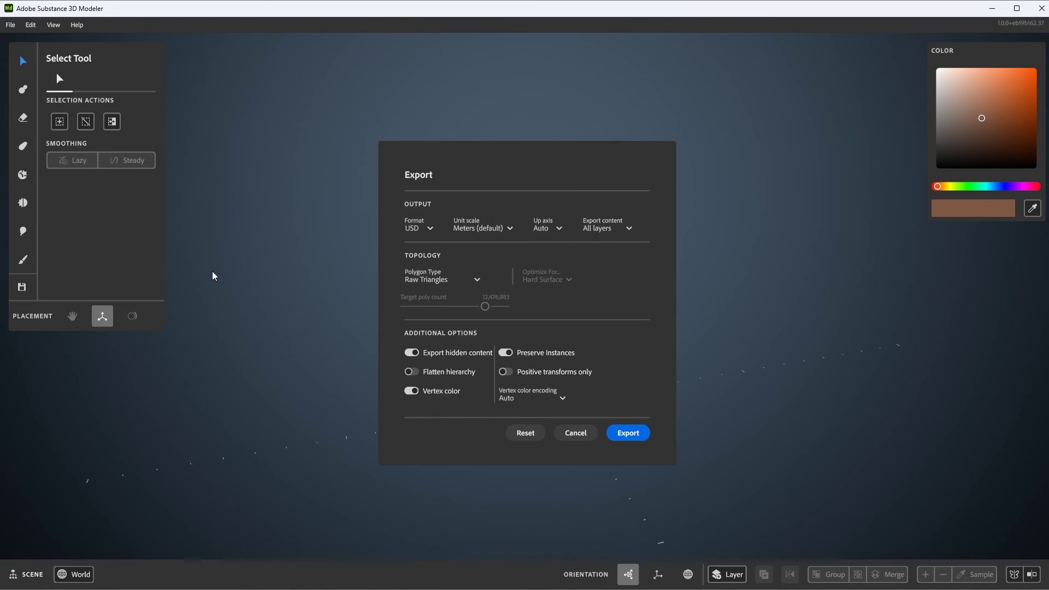
click(427, 229)
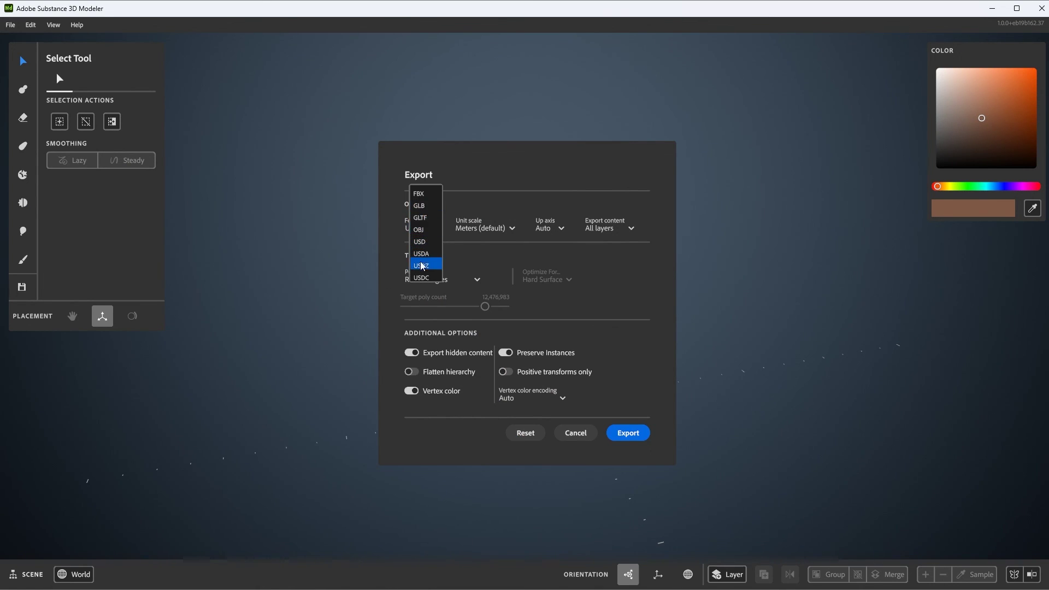
click(418, 195)
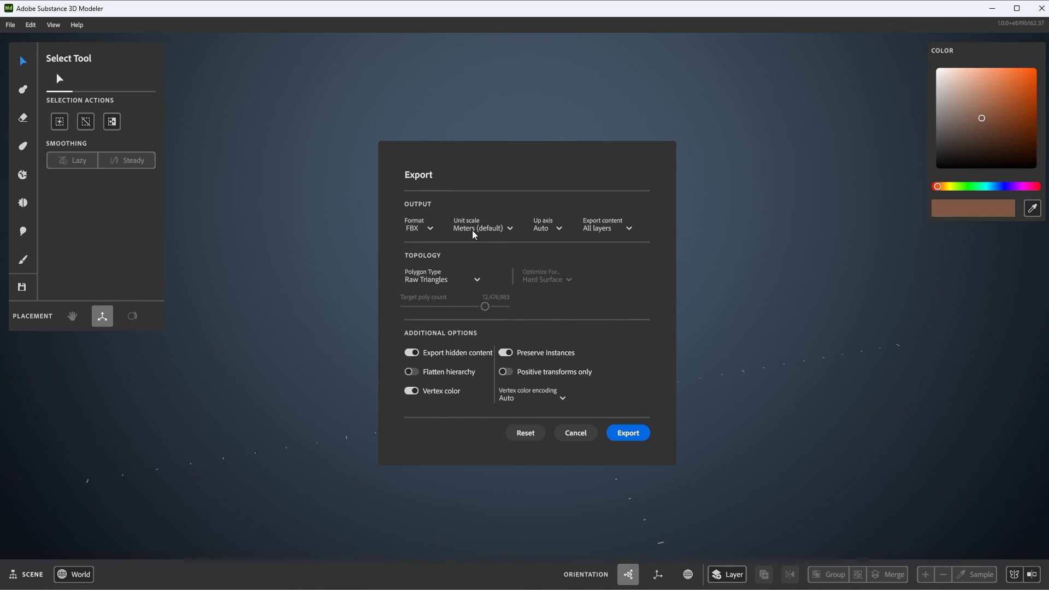
click(548, 234)
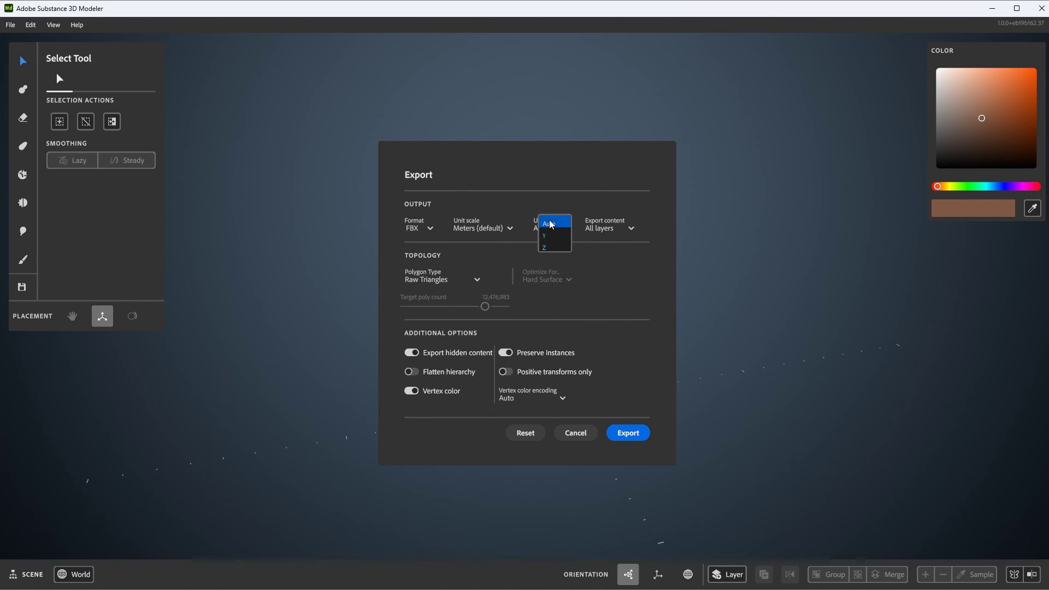
click(541, 224)
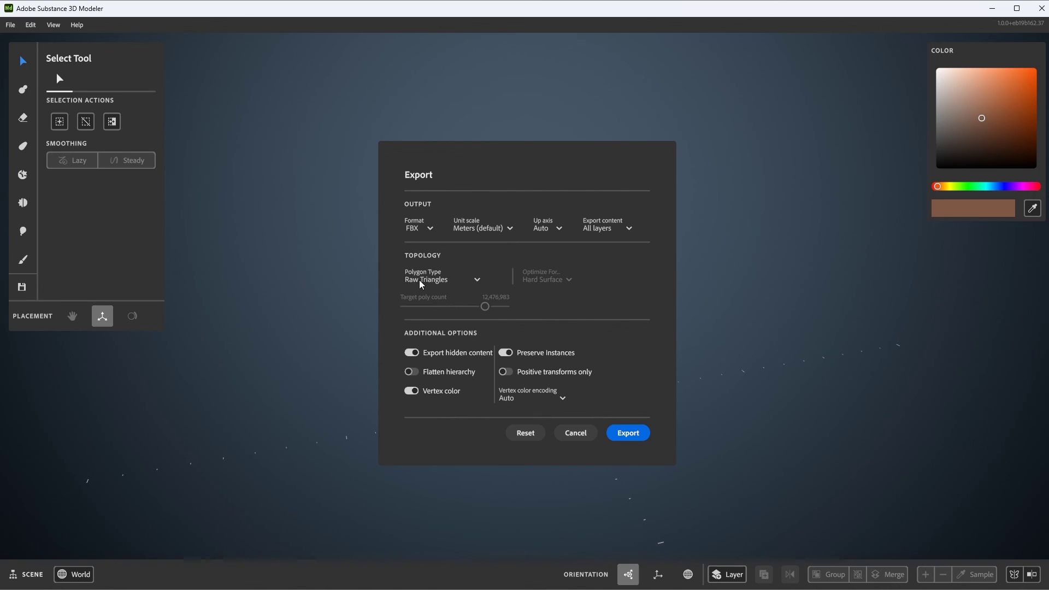
Set the export's polygon type to Triangles and reduce the target poly count to about 635,710.
click(477, 278)
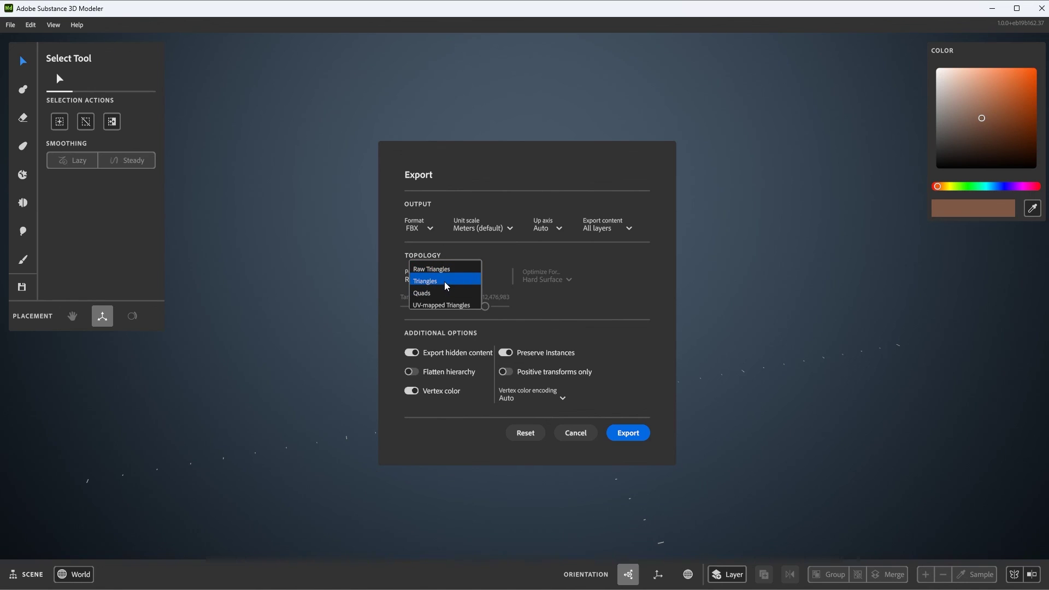
click(464, 270)
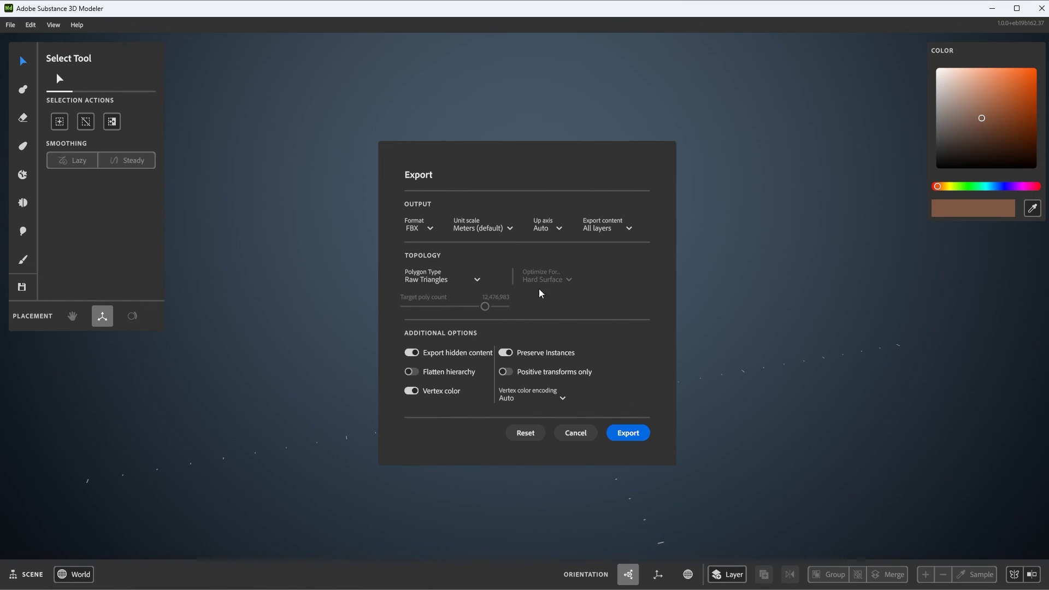
click(483, 279)
click(443, 280)
drag(484, 307, 409, 309)
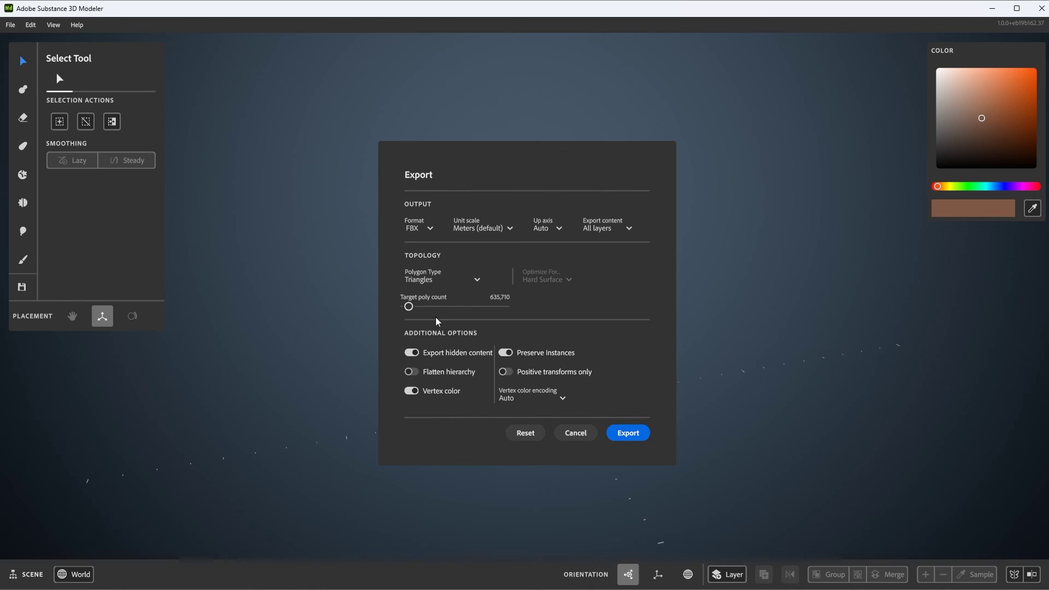
Try the Quads polygon type for the export with a target poly count of about 101,442.
click(476, 279)
click(449, 290)
drag(410, 306, 416, 307)
Try the UV-mapped Triangles polygon type for the export, optimized for Hard Surface.
click(476, 279)
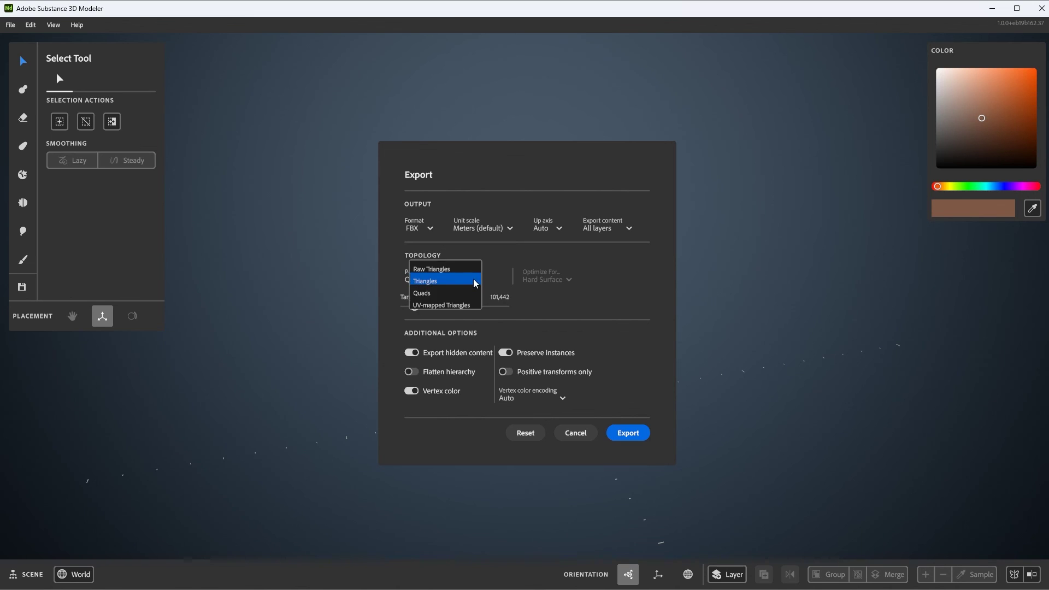
click(442, 304)
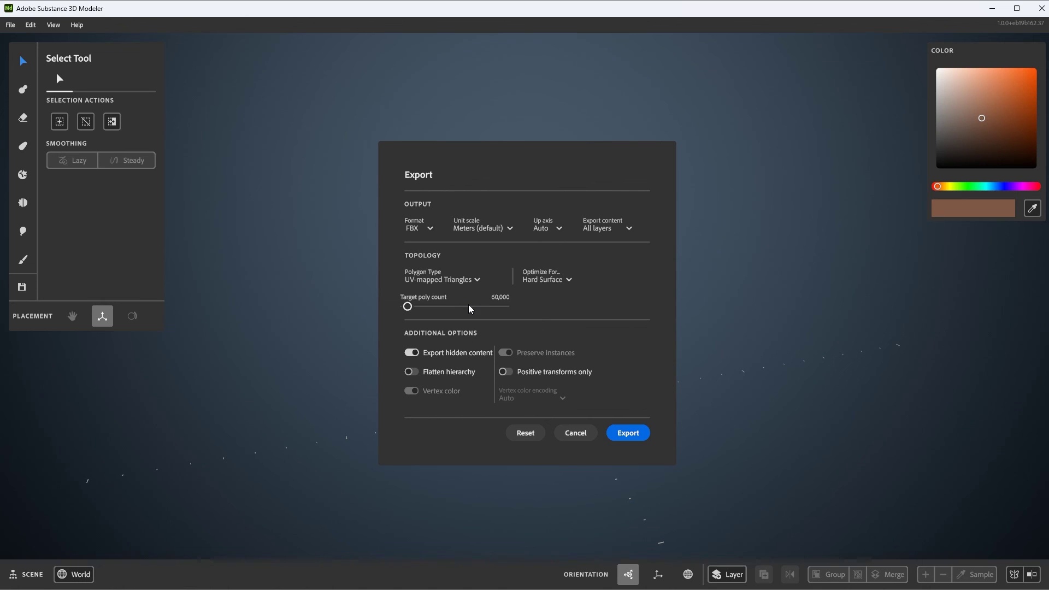
click(569, 279)
click(549, 281)
Return the export's polygon type to Triangles and set the target poly count to about 805,234.
click(474, 279)
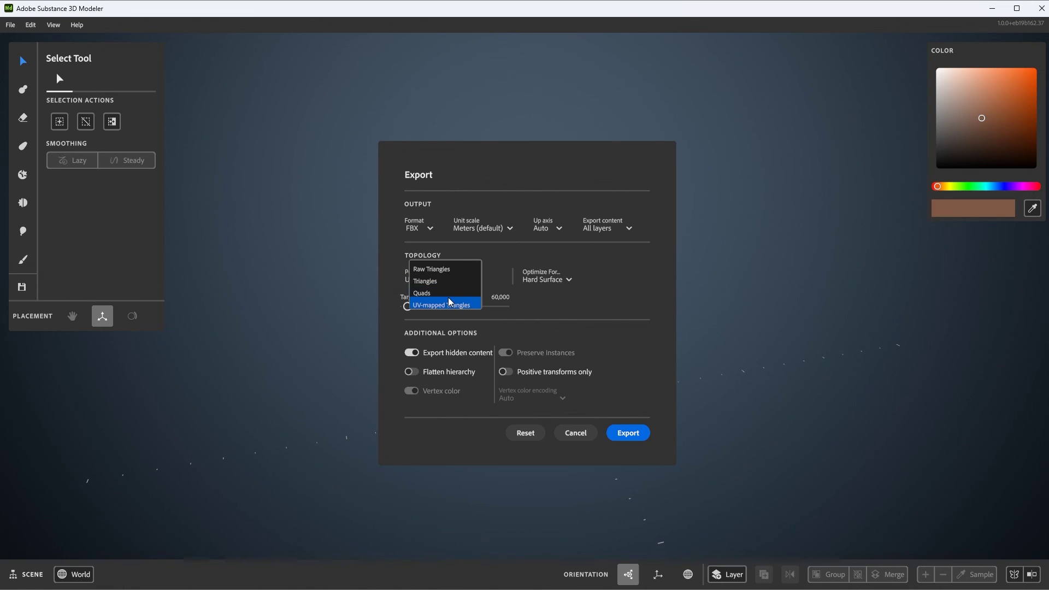
click(440, 280)
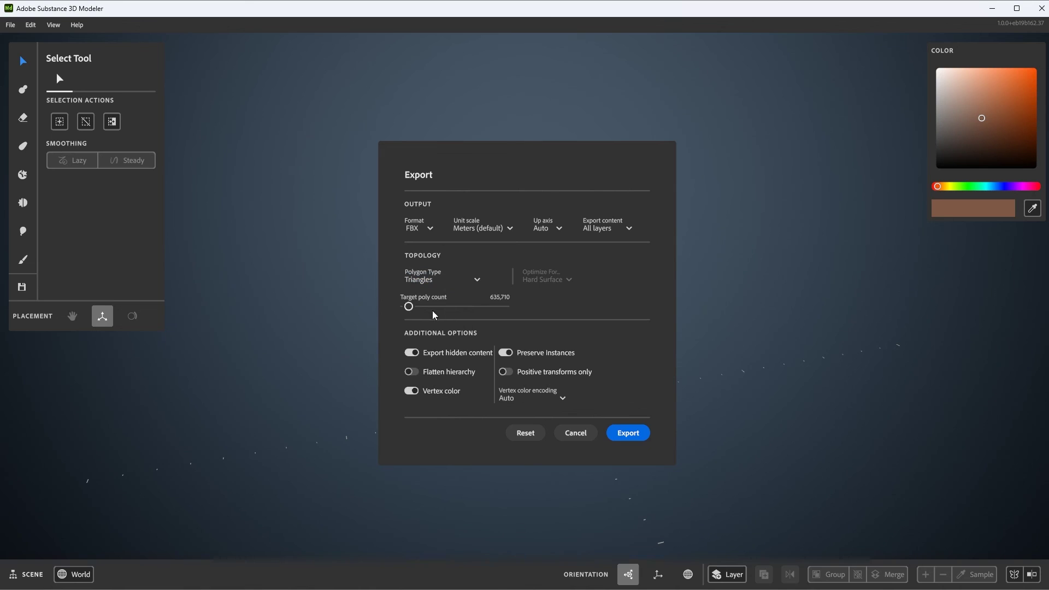
drag(410, 309, 410, 309)
Disable Export hidden content, Vertex color and Preserve instances for the export, and enable Flatten hierarchy and Positive transforms only.
click(412, 352)
click(417, 371)
click(412, 391)
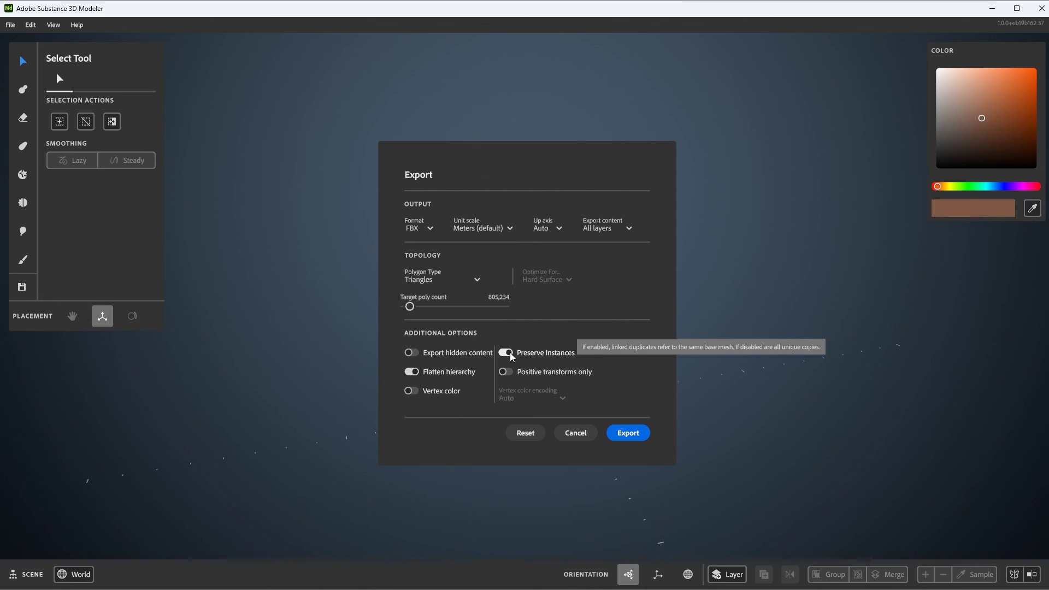
click(544, 372)
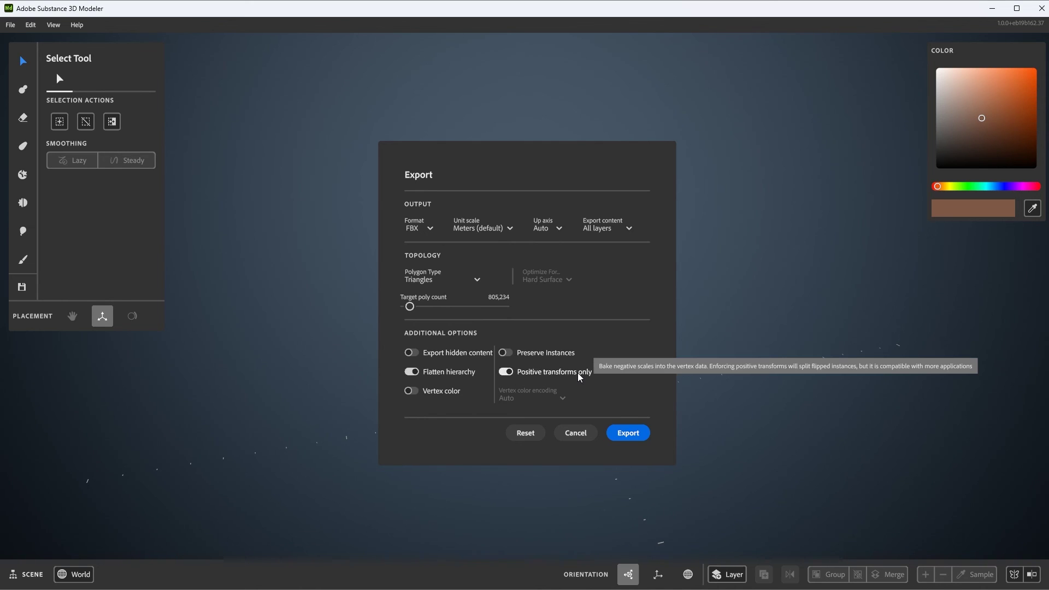